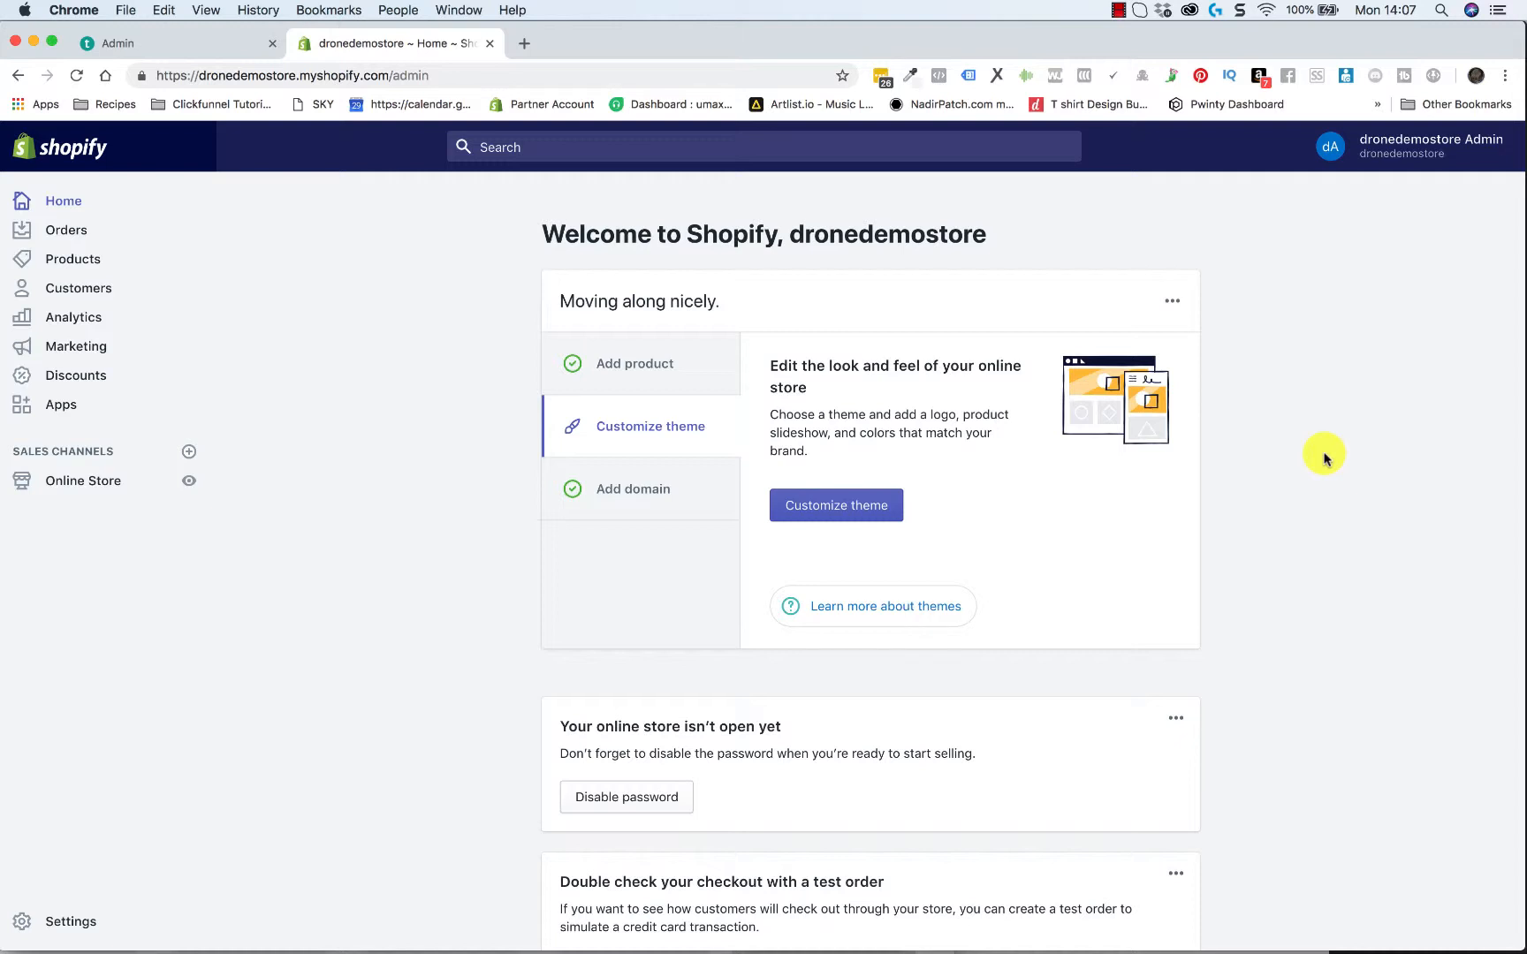
Open the store's current Debut theme for customization
click(93, 481)
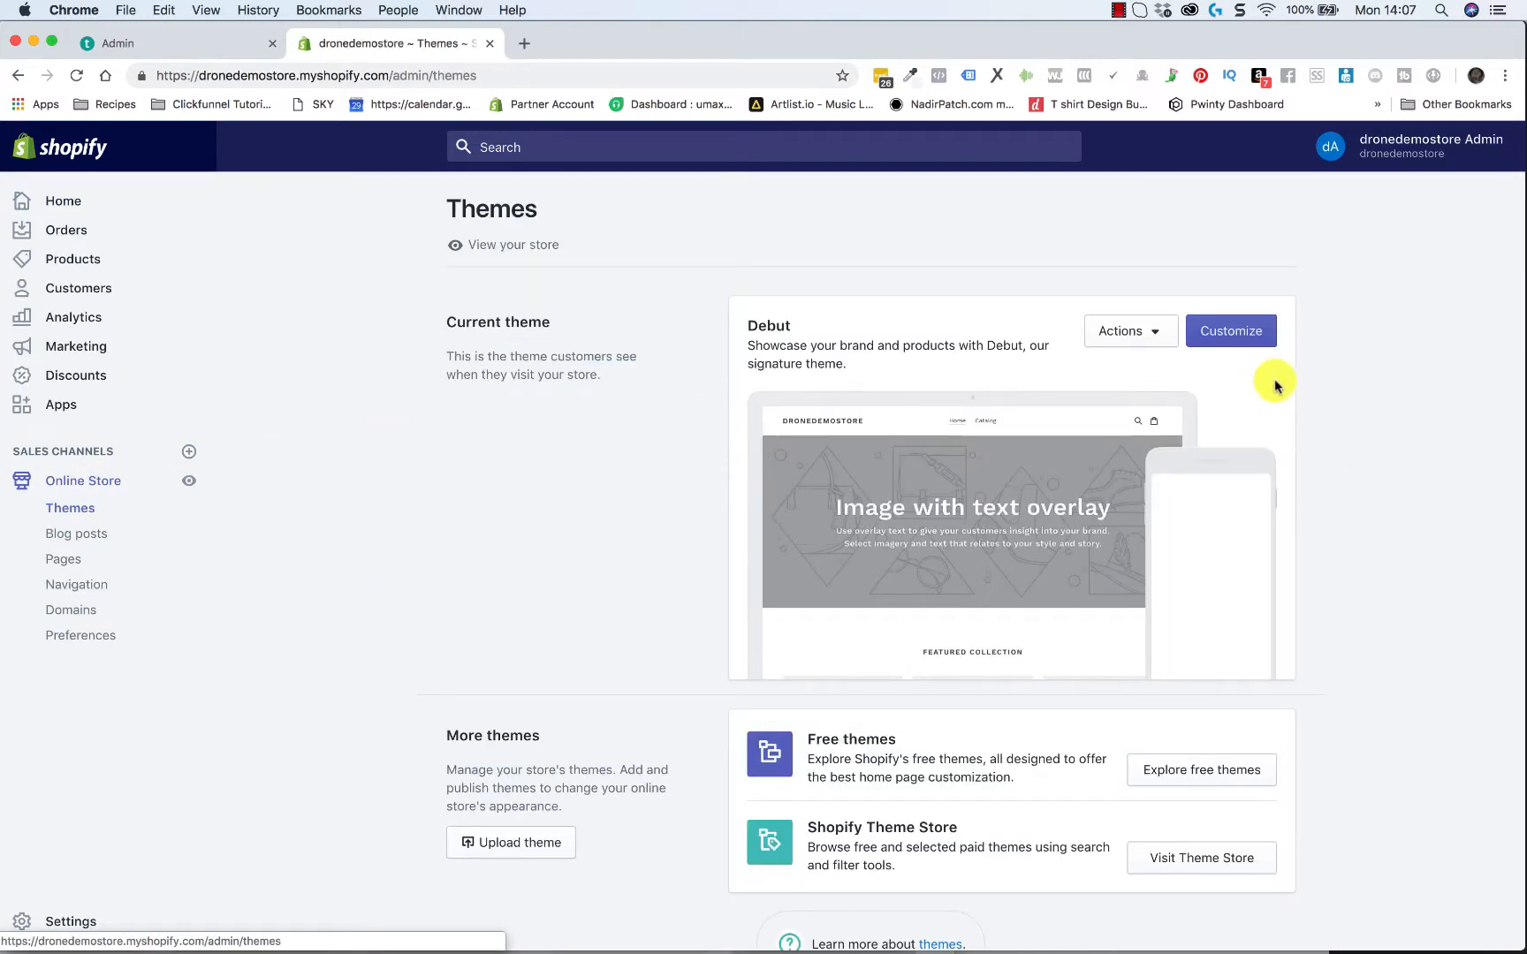
click(1259, 330)
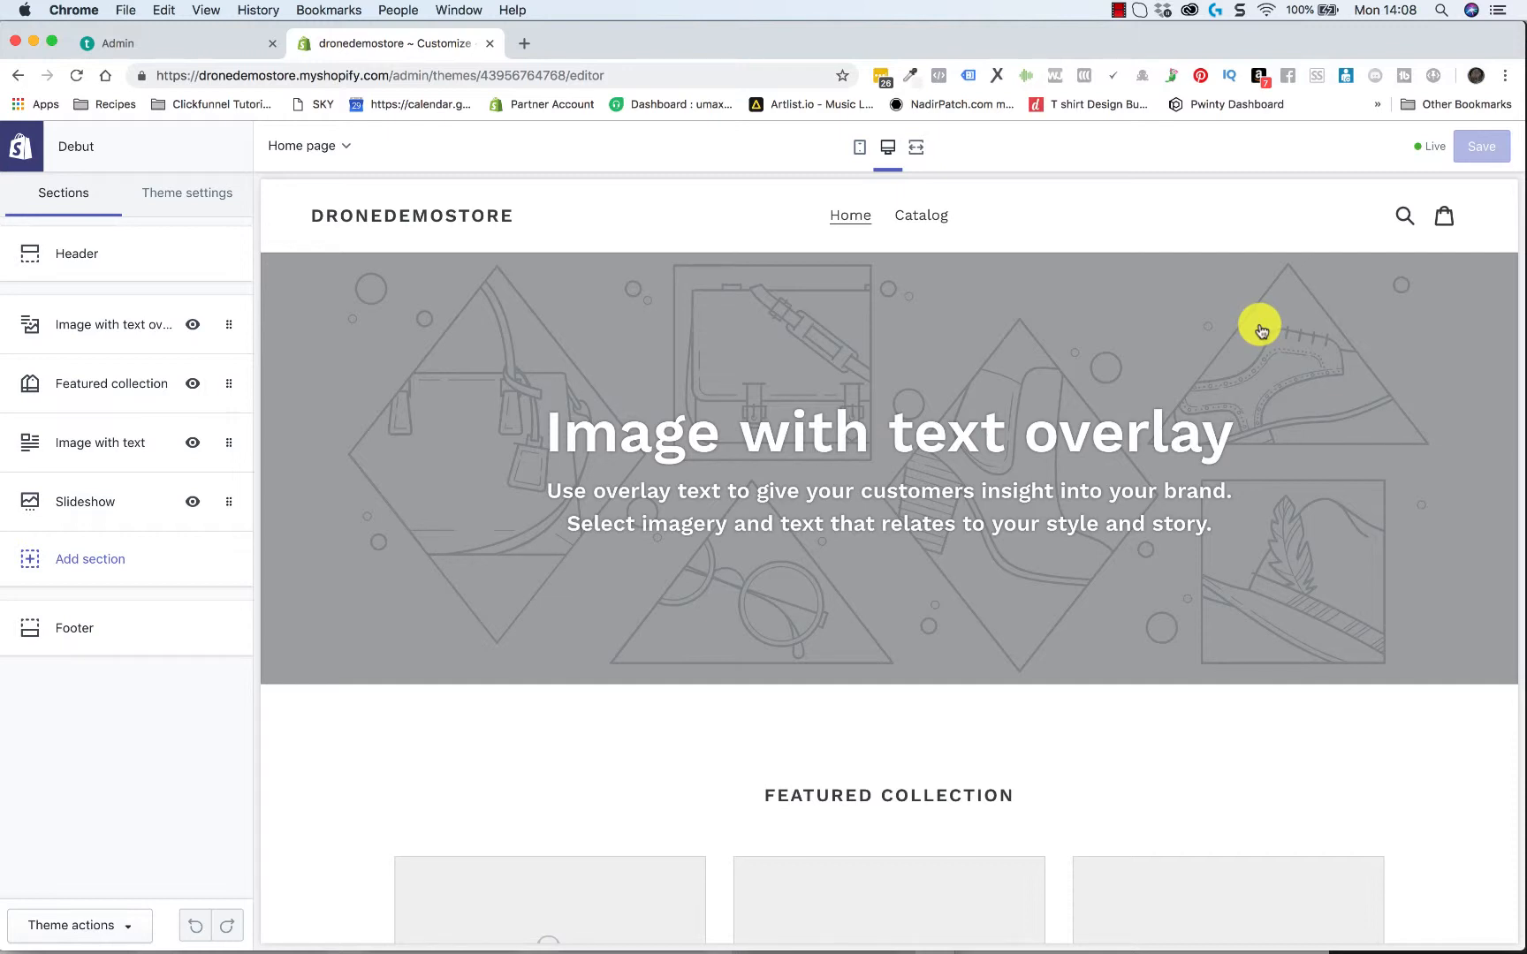
Examine the home page's desktop preview, from the image with text overlay down to the slideshow
scroll(760, 545, down, 5)
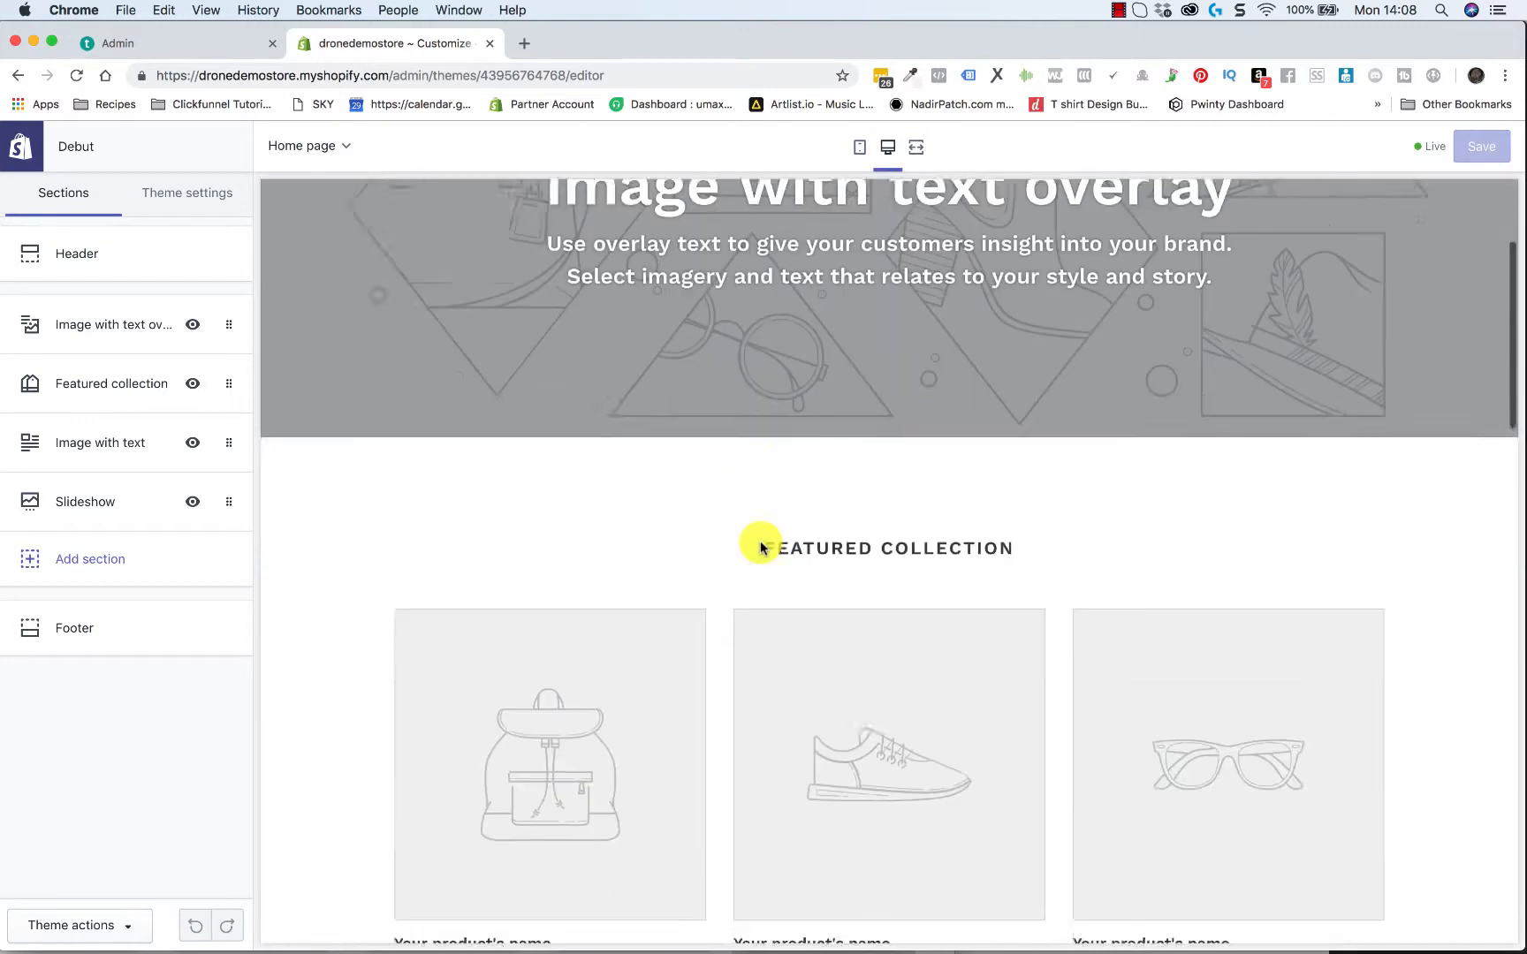
scroll(761, 548, down, 15)
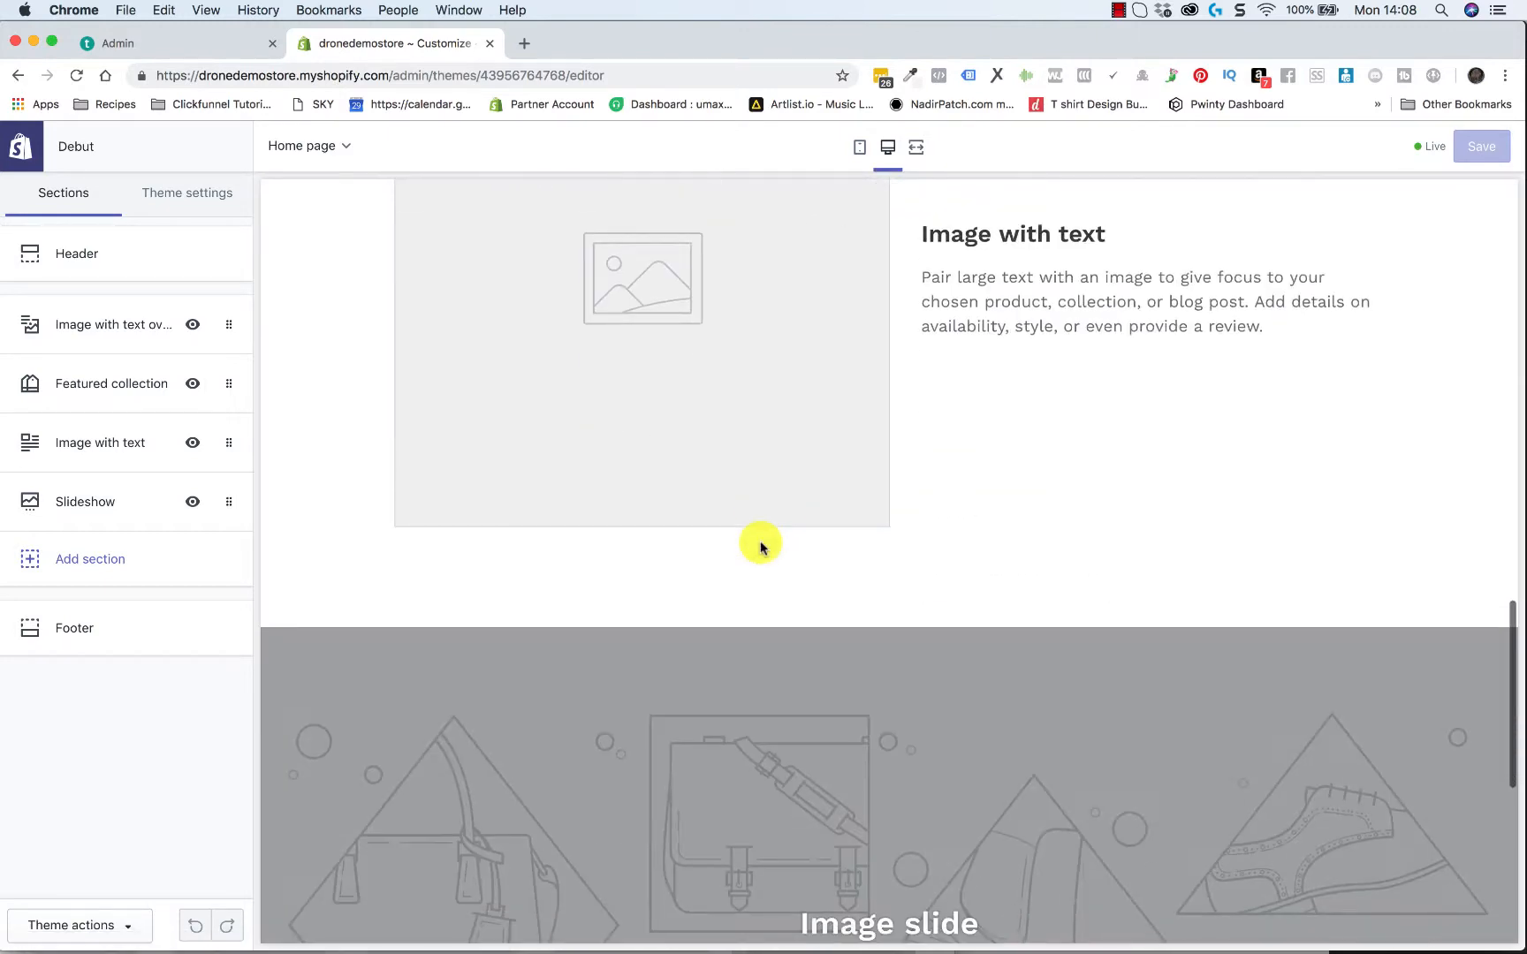
scroll(760, 545, down, 5)
scroll(760, 545, up, 20)
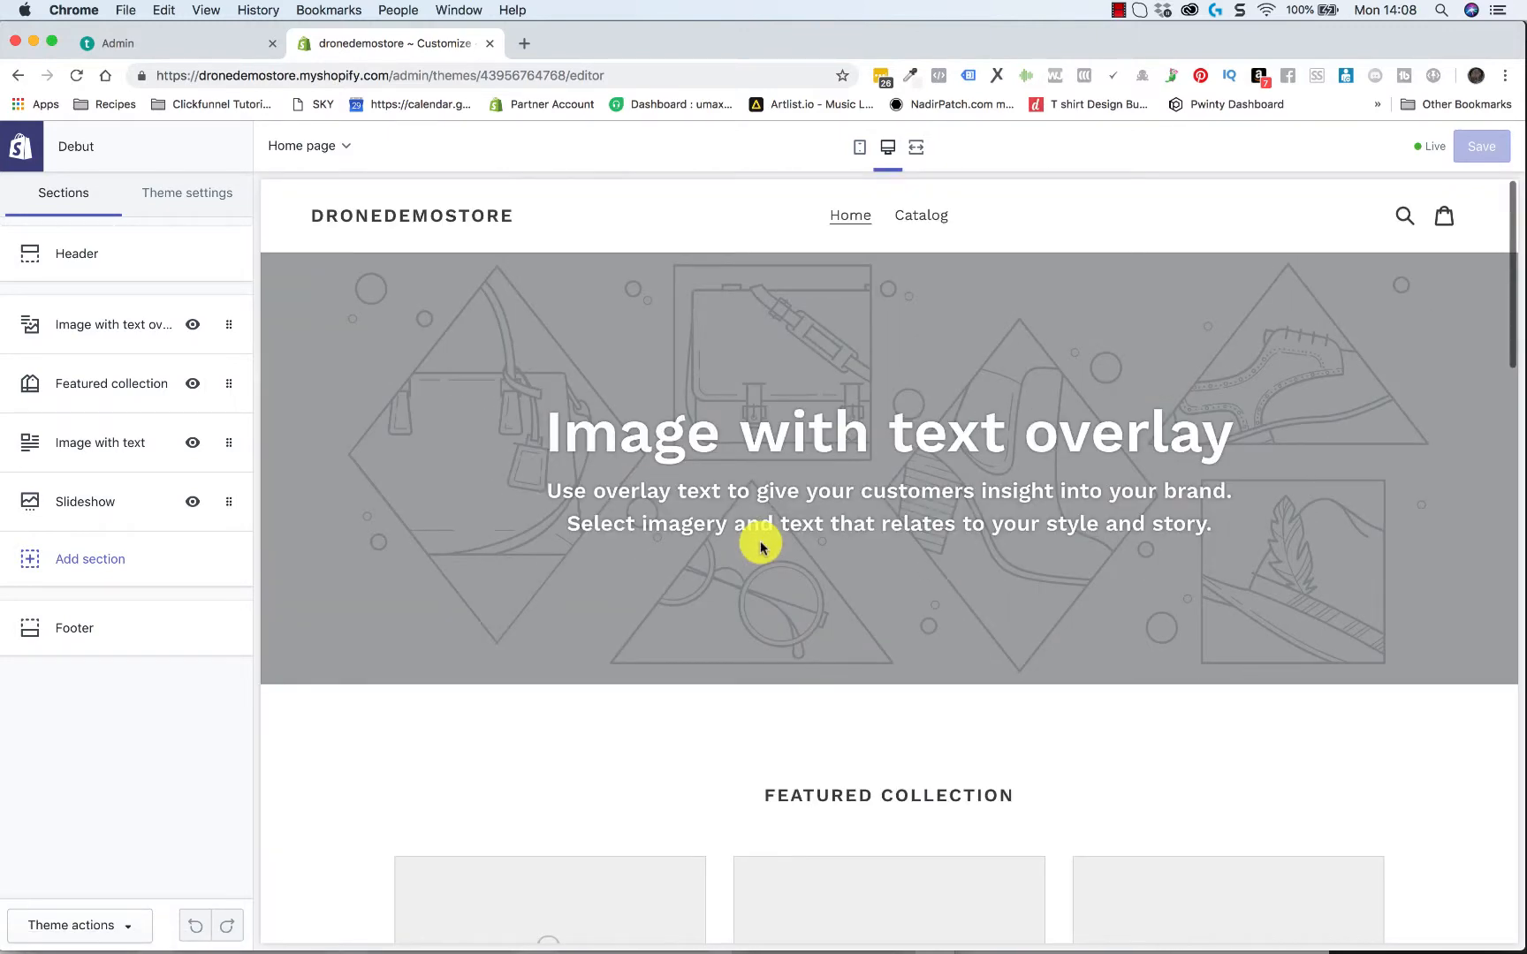
scroll(759, 545, down, 10)
scroll(760, 545, down, 10)
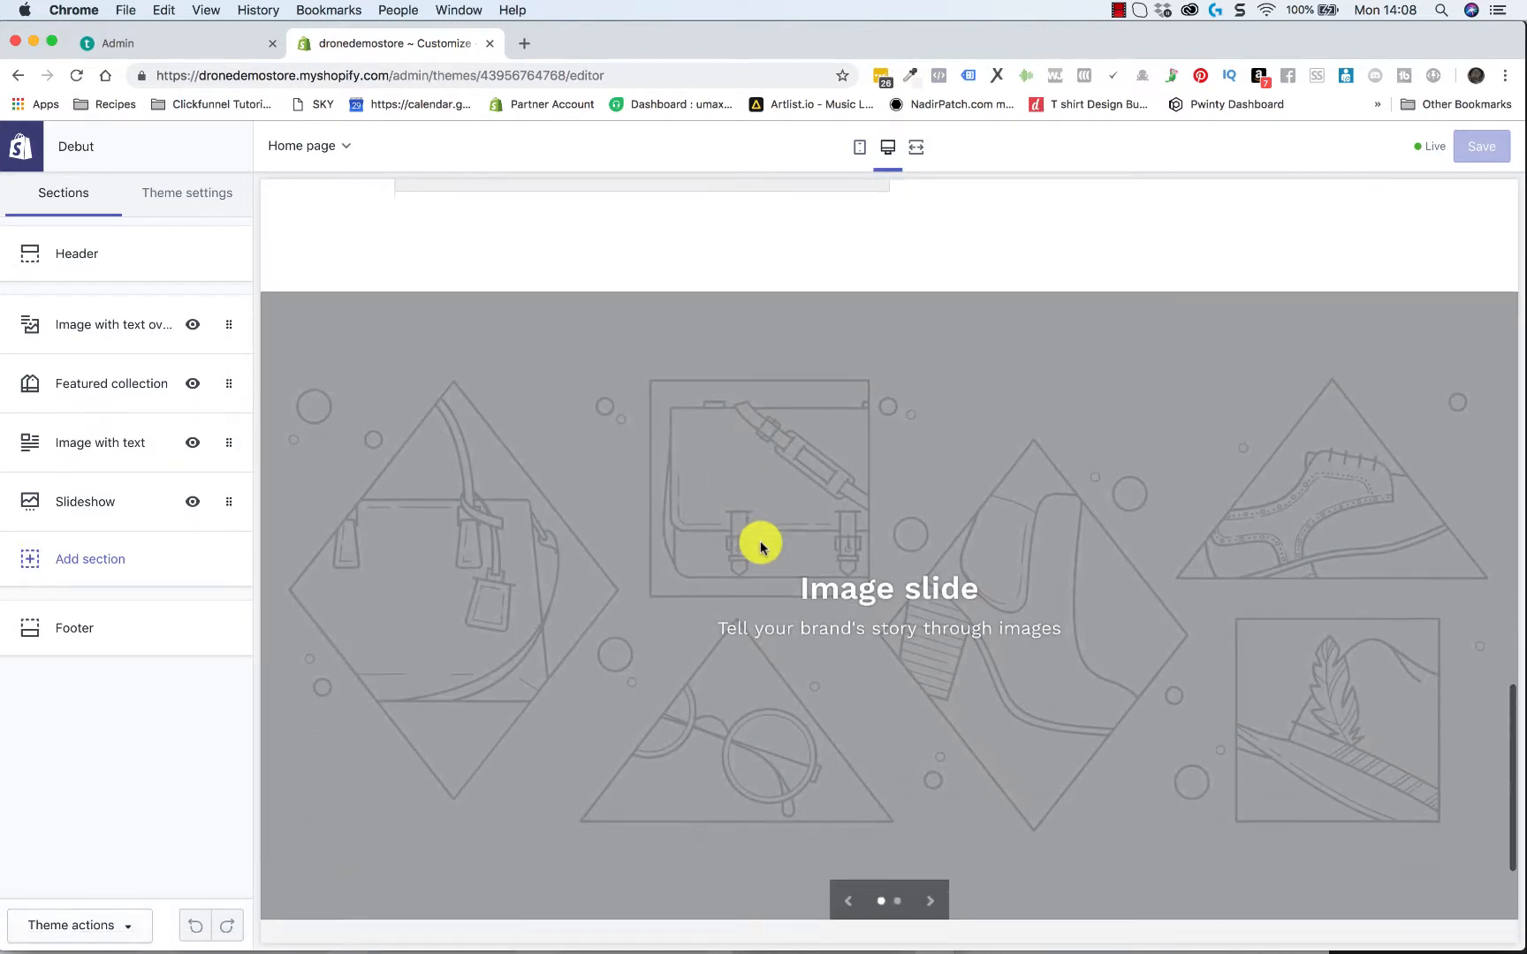
scroll(760, 545, up, 20)
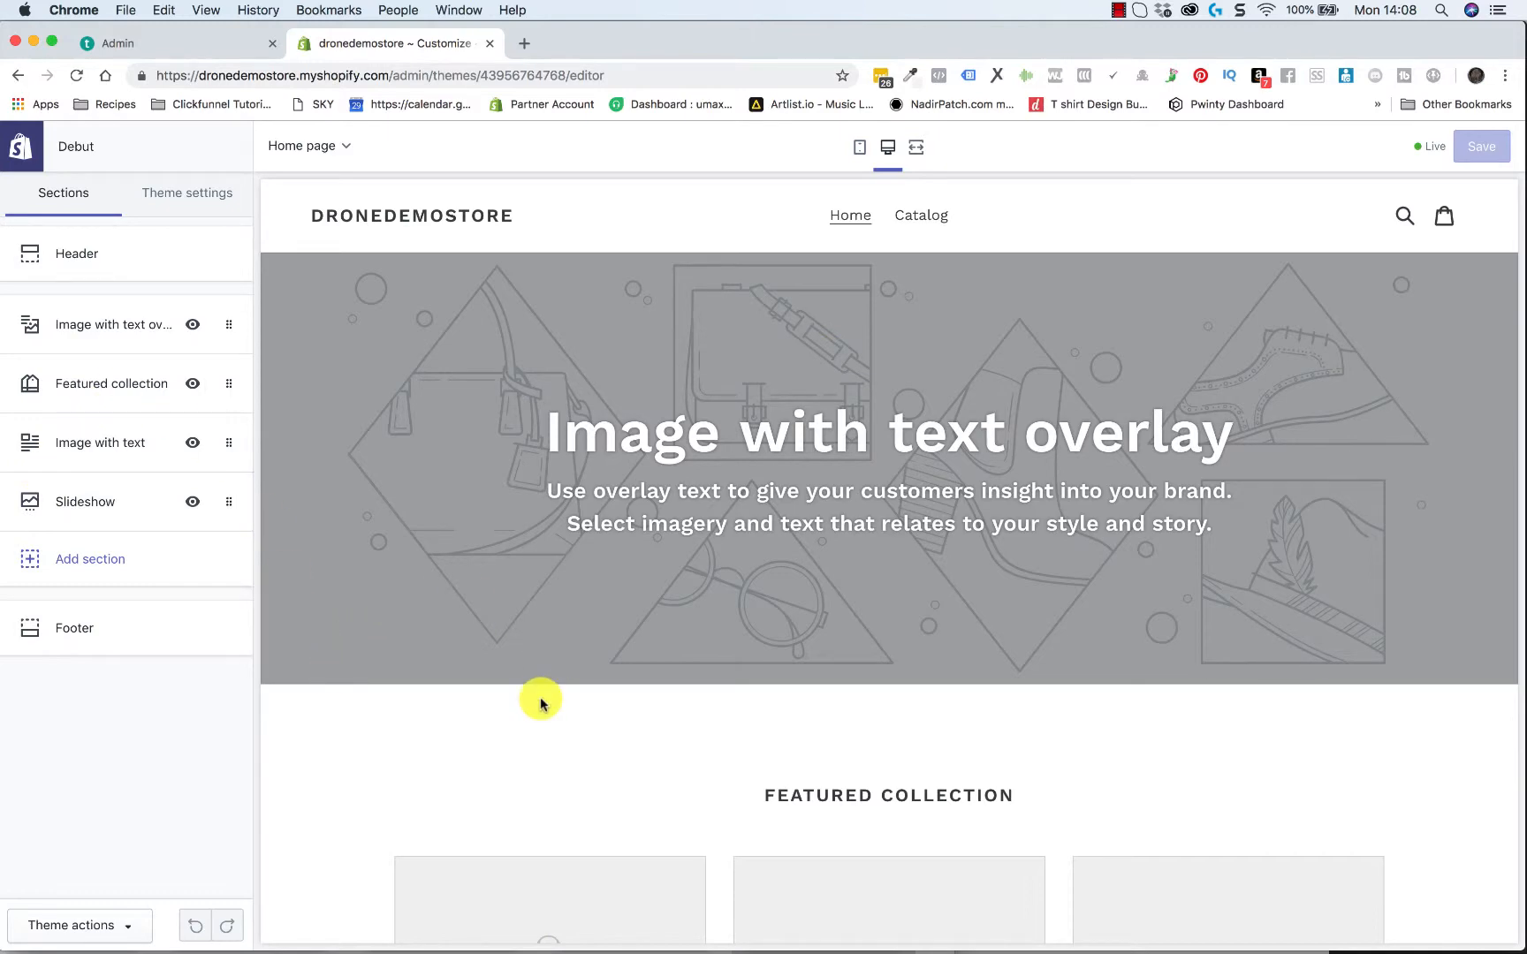
scroll(541, 702, down, 2)
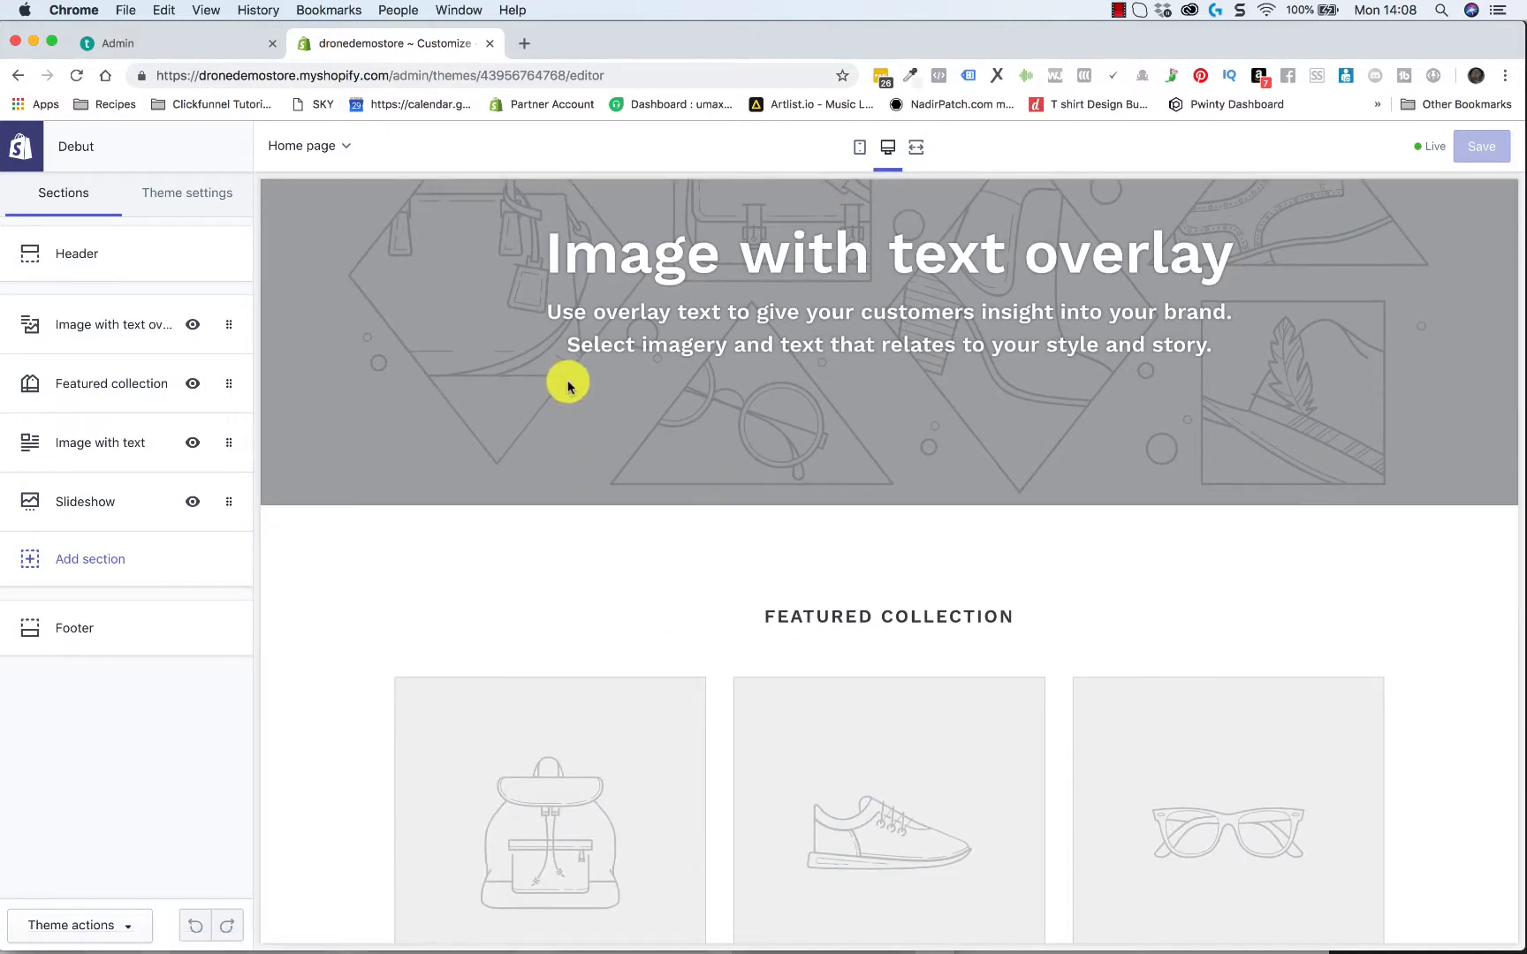
scroll(568, 384, up, 2)
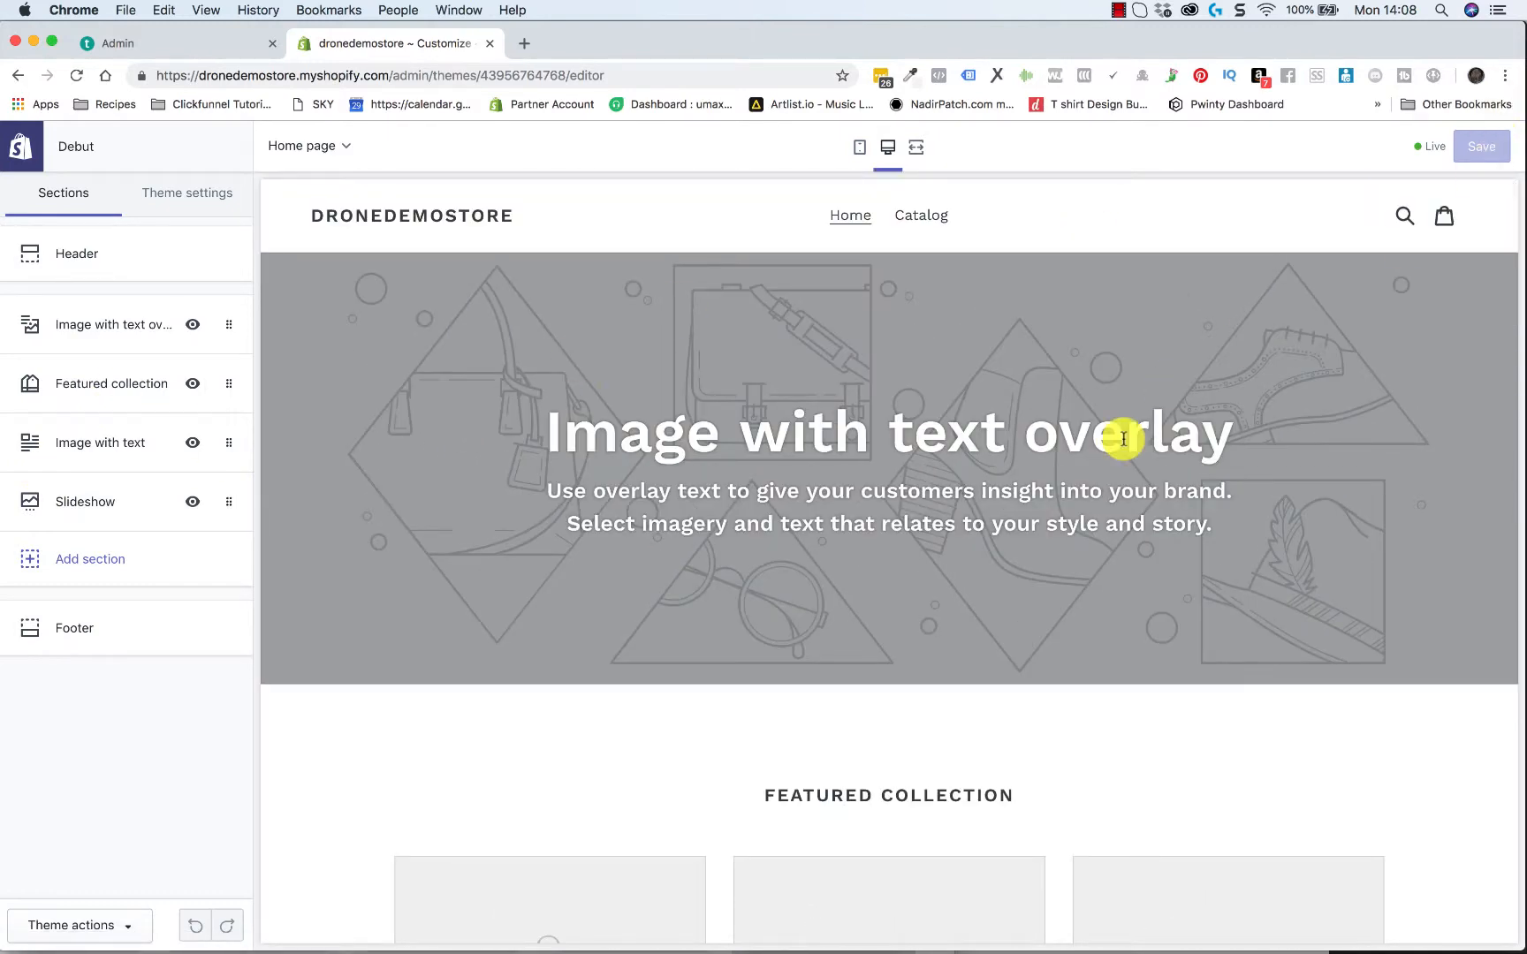
Switch the preview to the mobile layout and examine the home page sections from header to footer
click(860, 149)
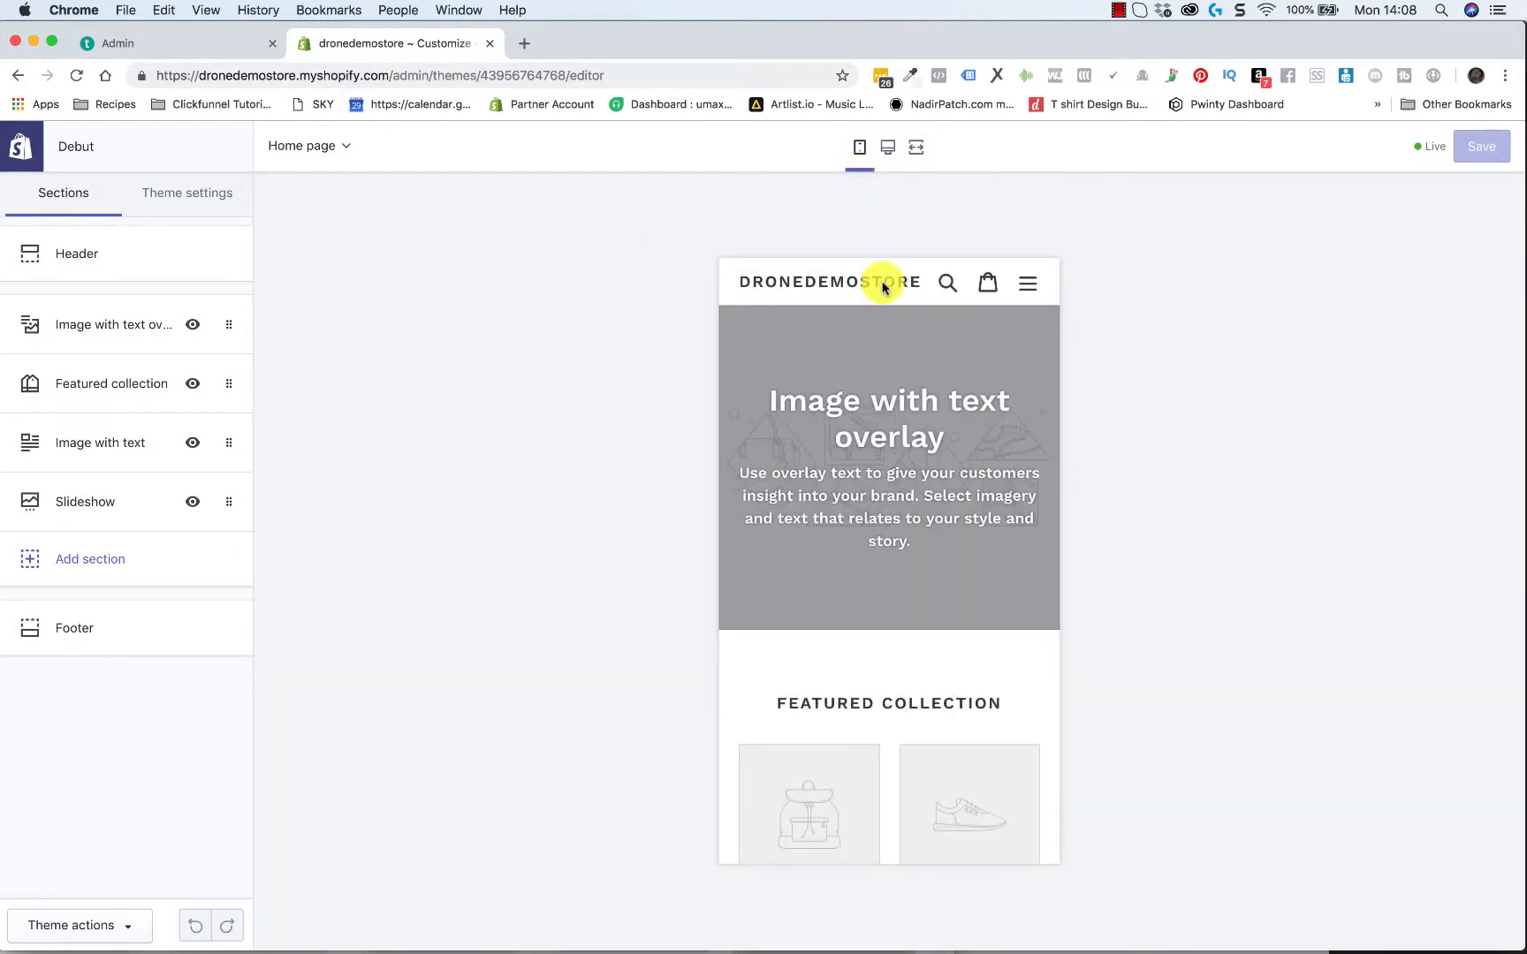
scroll(880, 549, down, 2)
scroll(880, 549, down, 10)
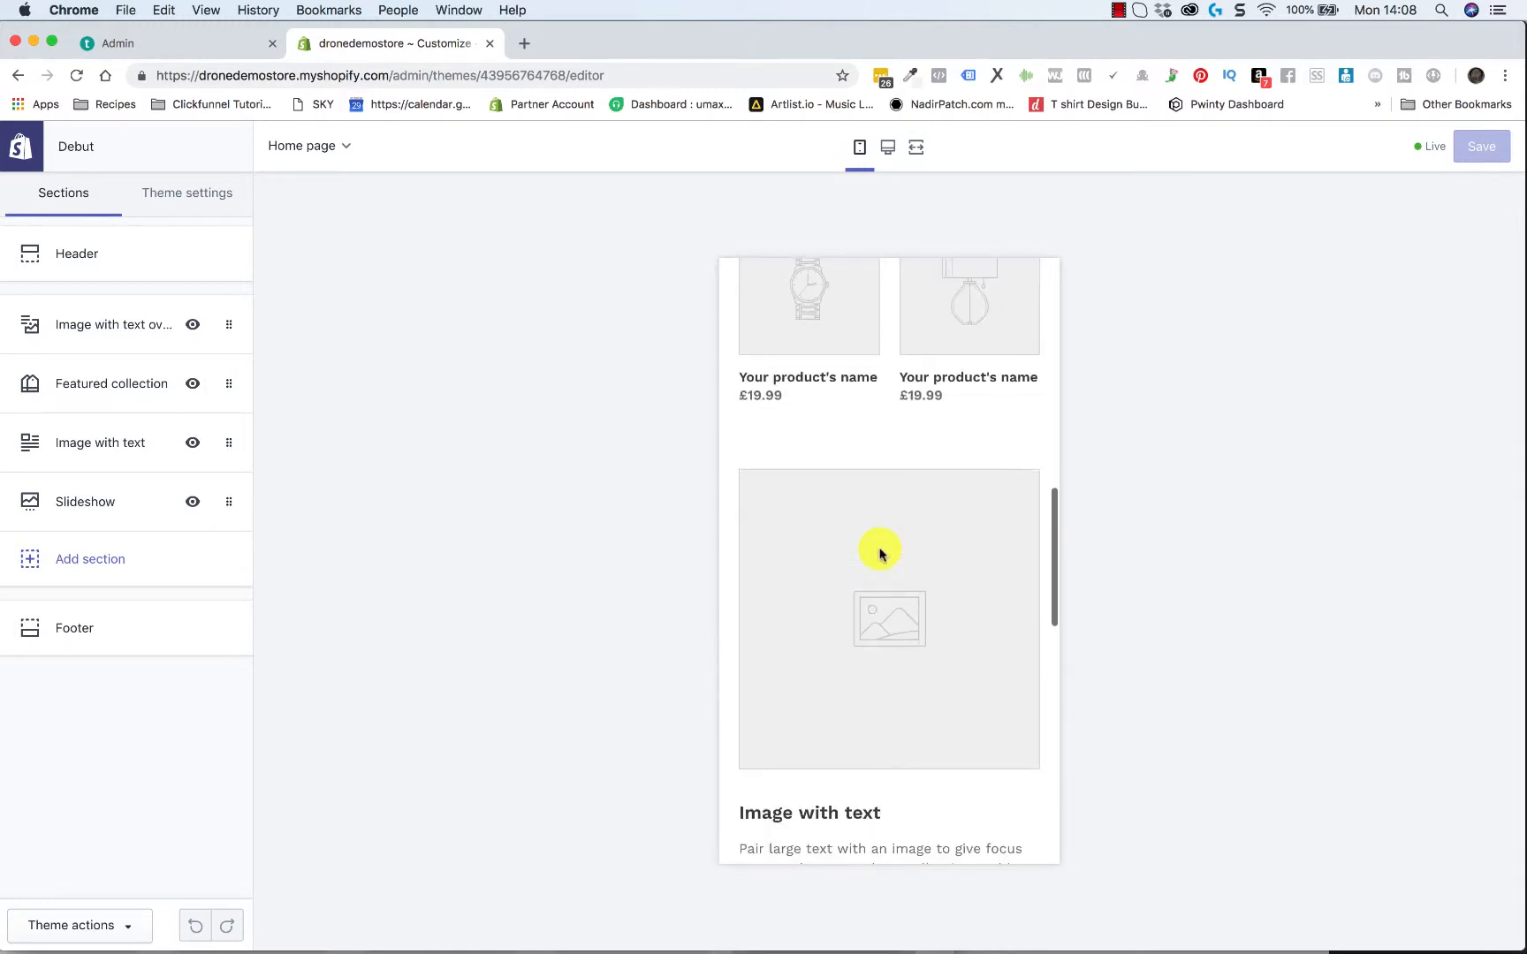
scroll(880, 553, down, 3)
scroll(880, 553, up, 15)
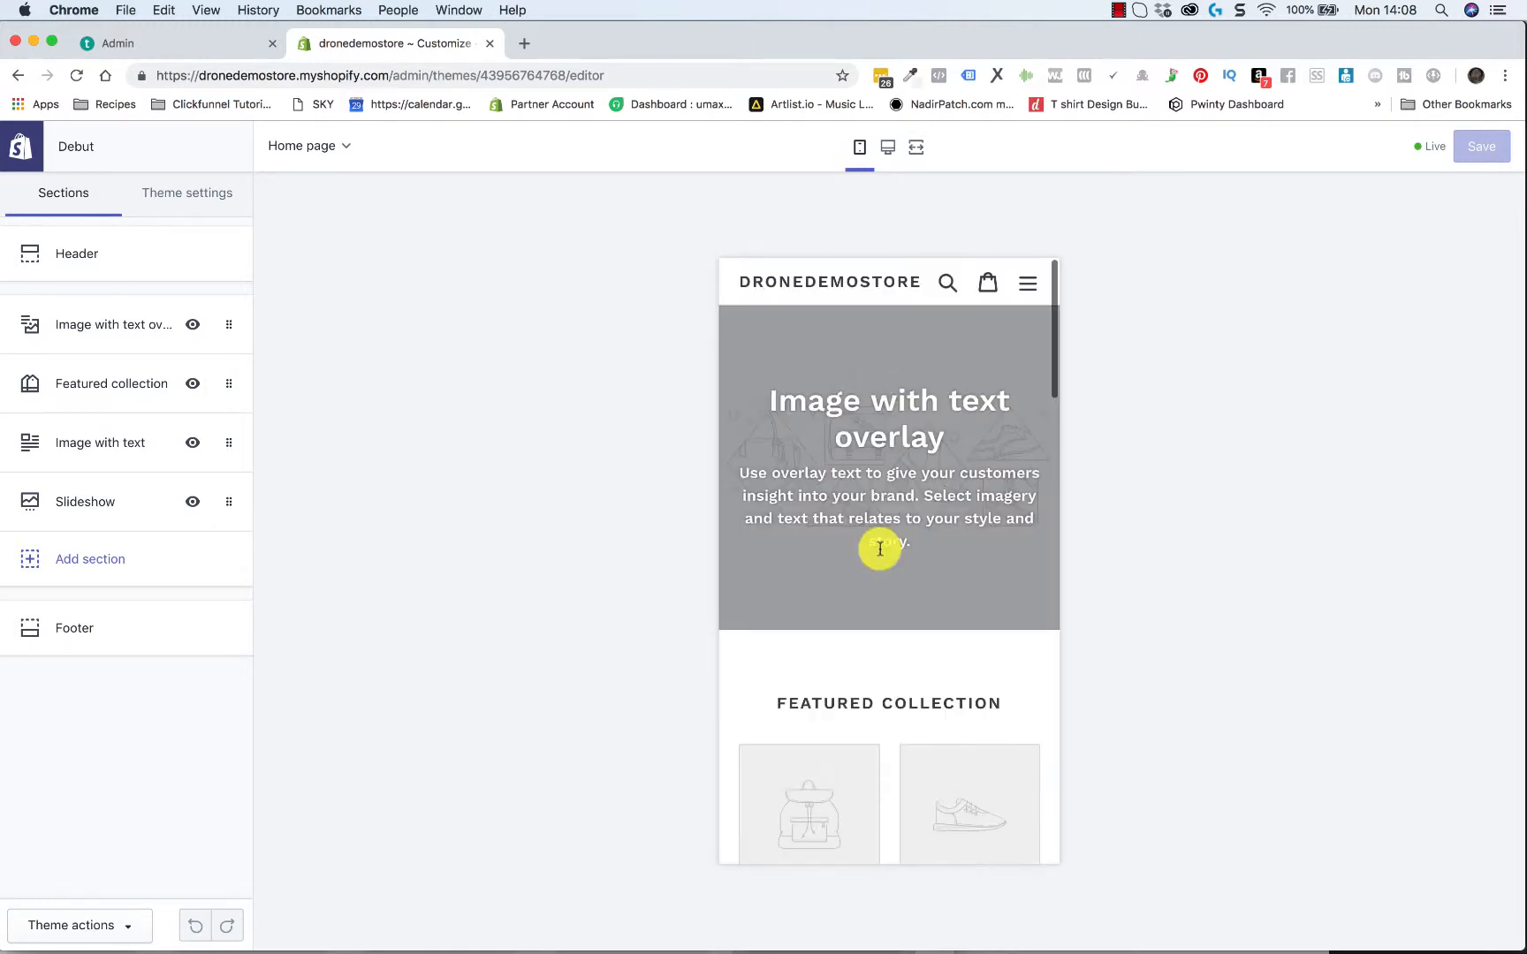
scroll(880, 553, down, 3)
scroll(880, 553, up, 4)
scroll(880, 549, down, 8)
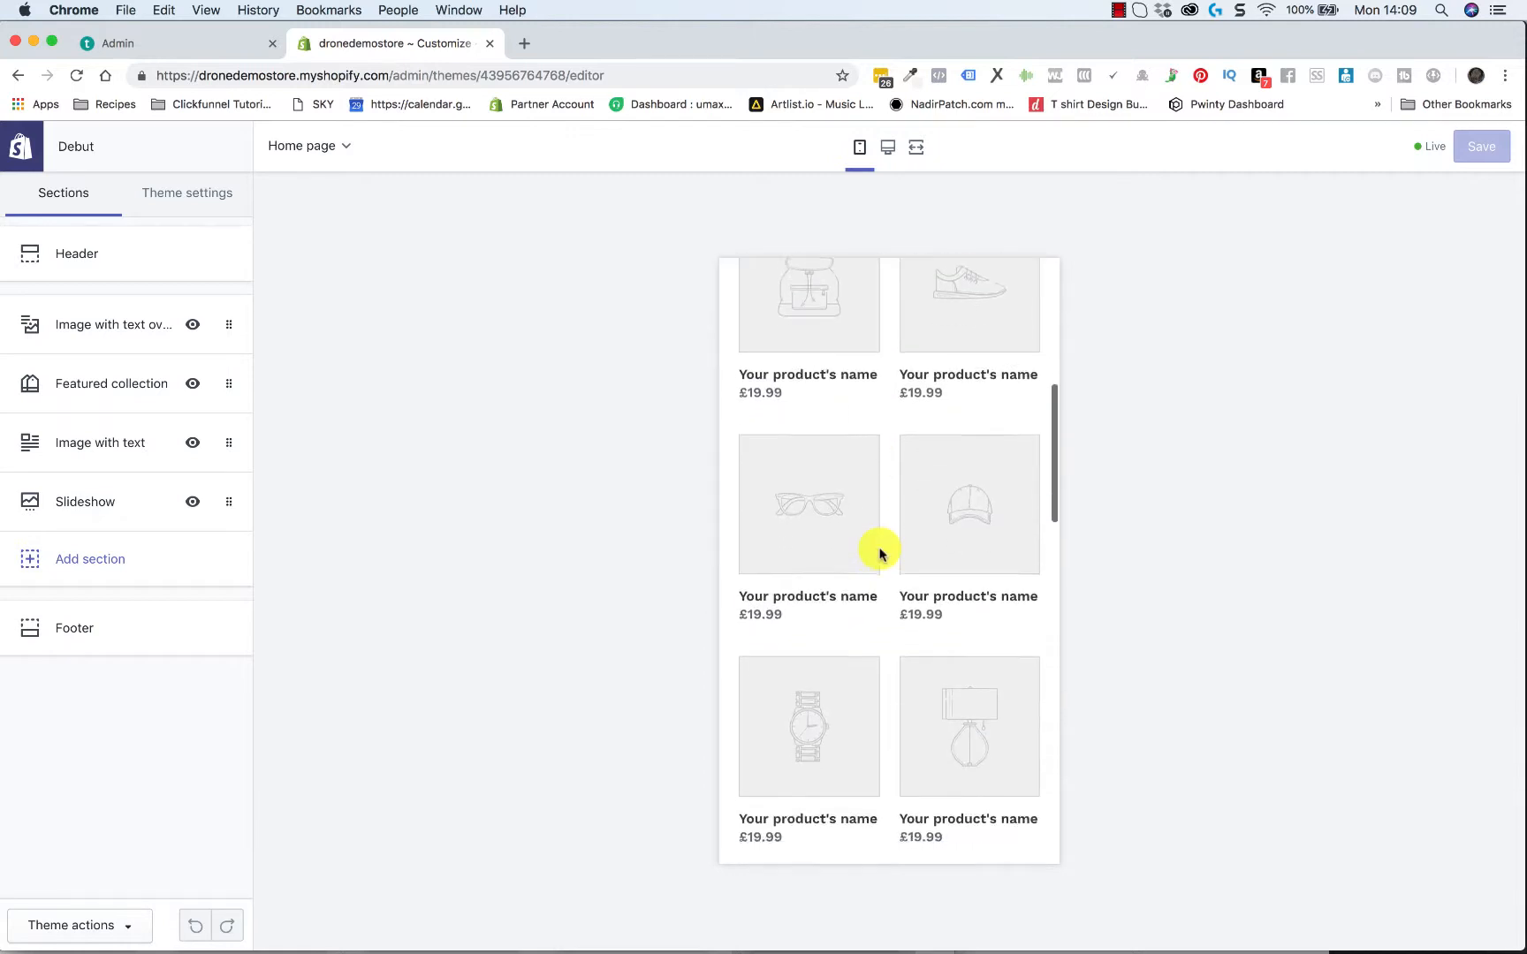
scroll(880, 554, down, 8)
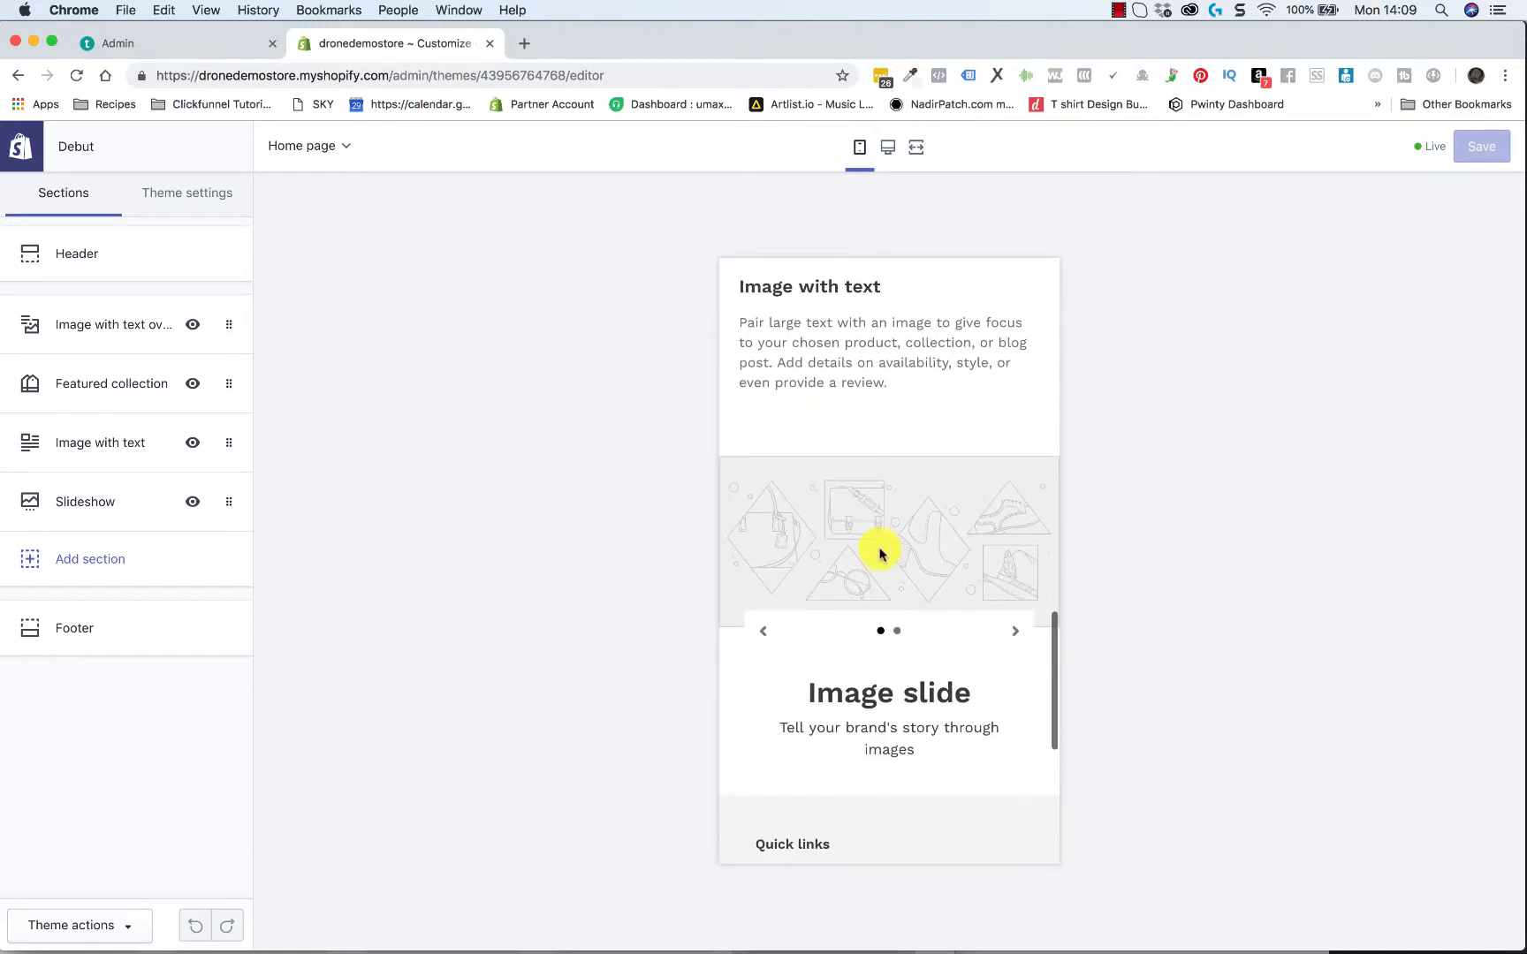
scroll(880, 554, down, 4)
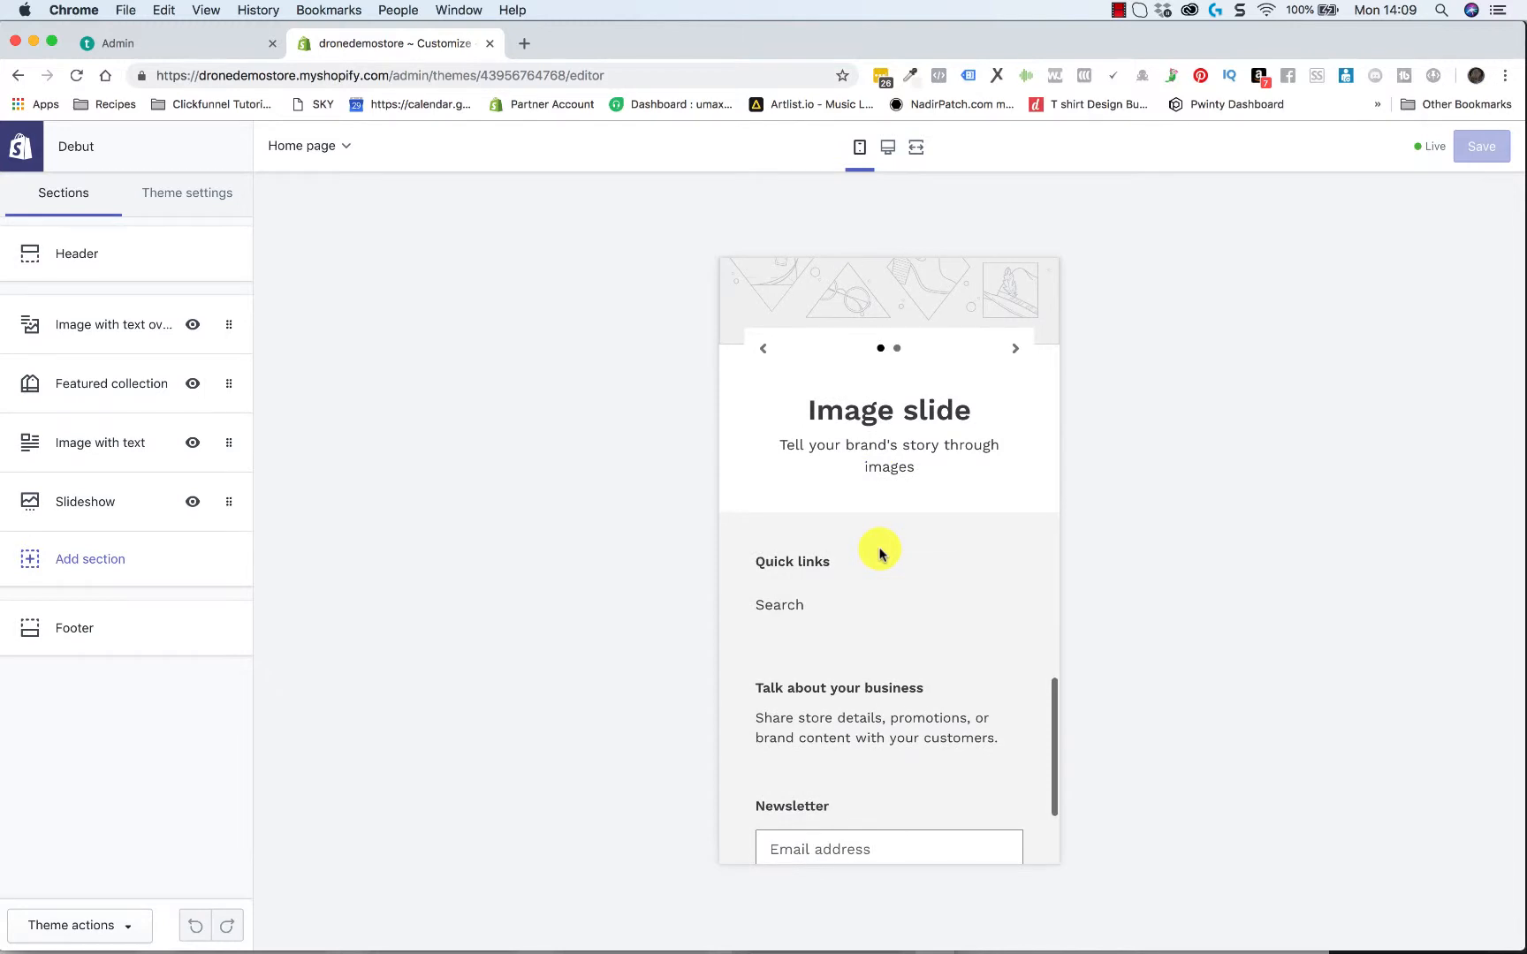
scroll(879, 554, up, 15)
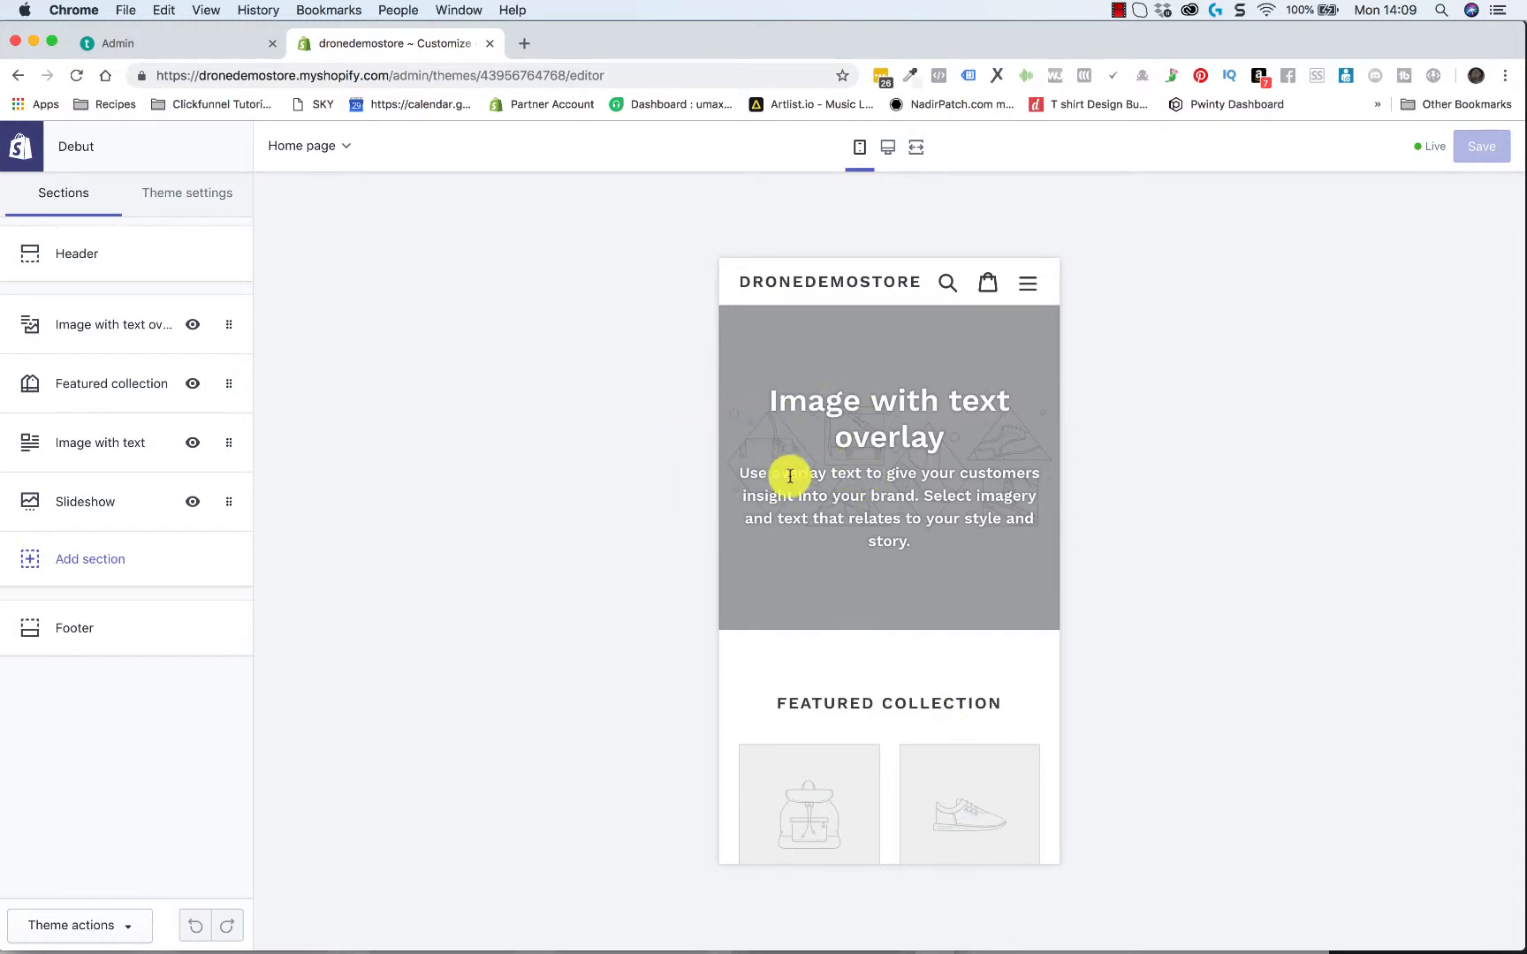
scroll(807, 539, down, 1)
scroll(808, 540, up, 1)
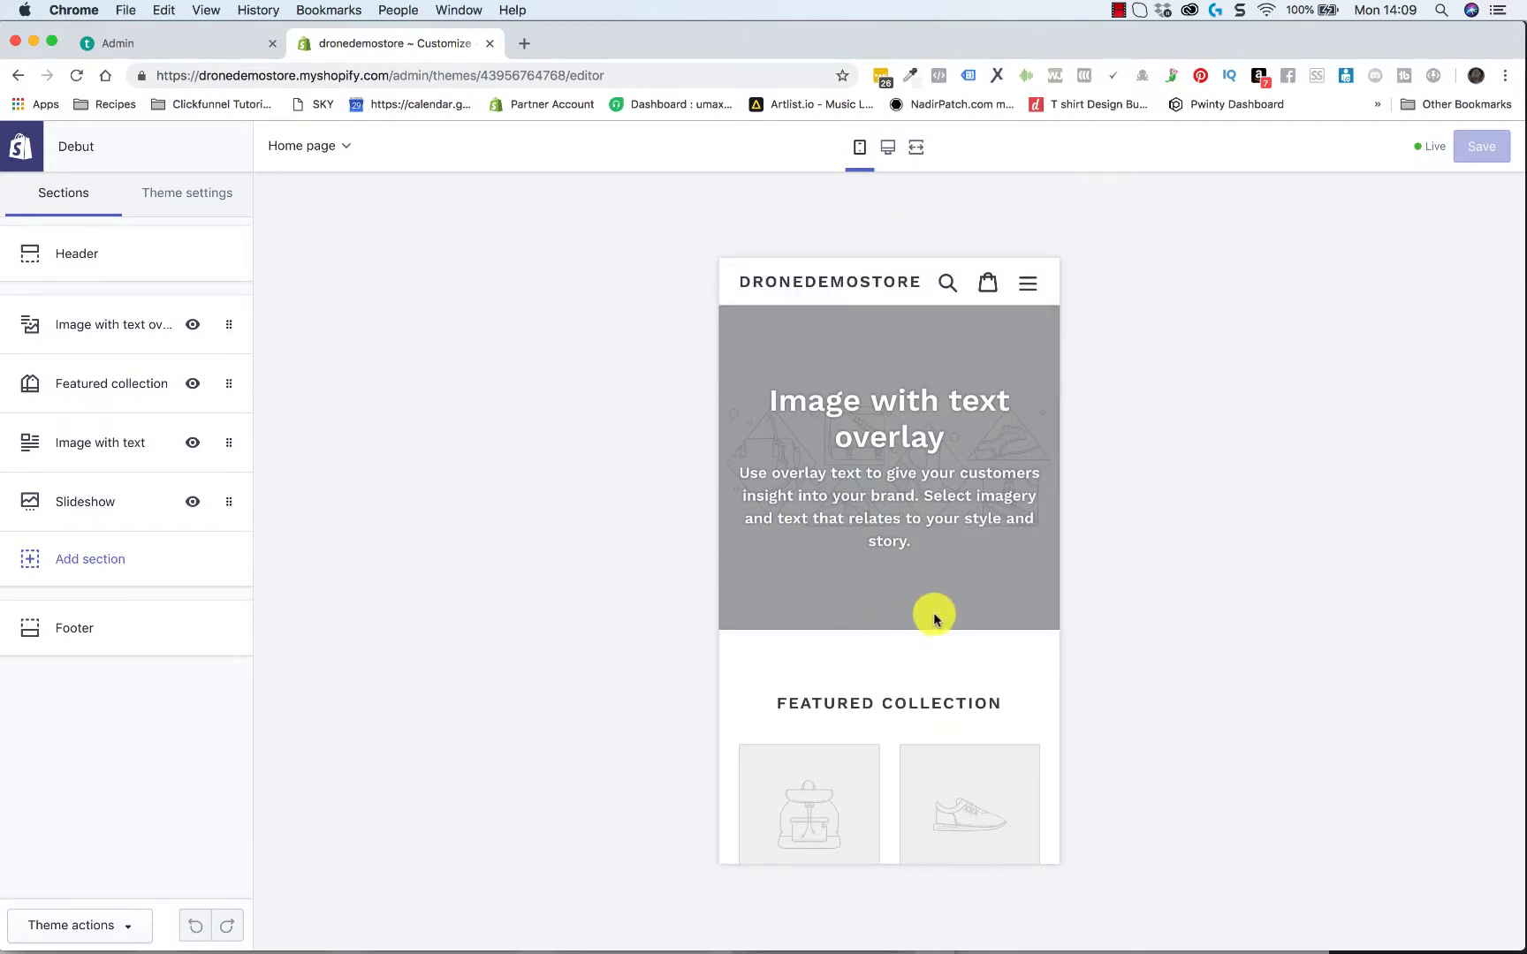
scroll(934, 619, down, 10)
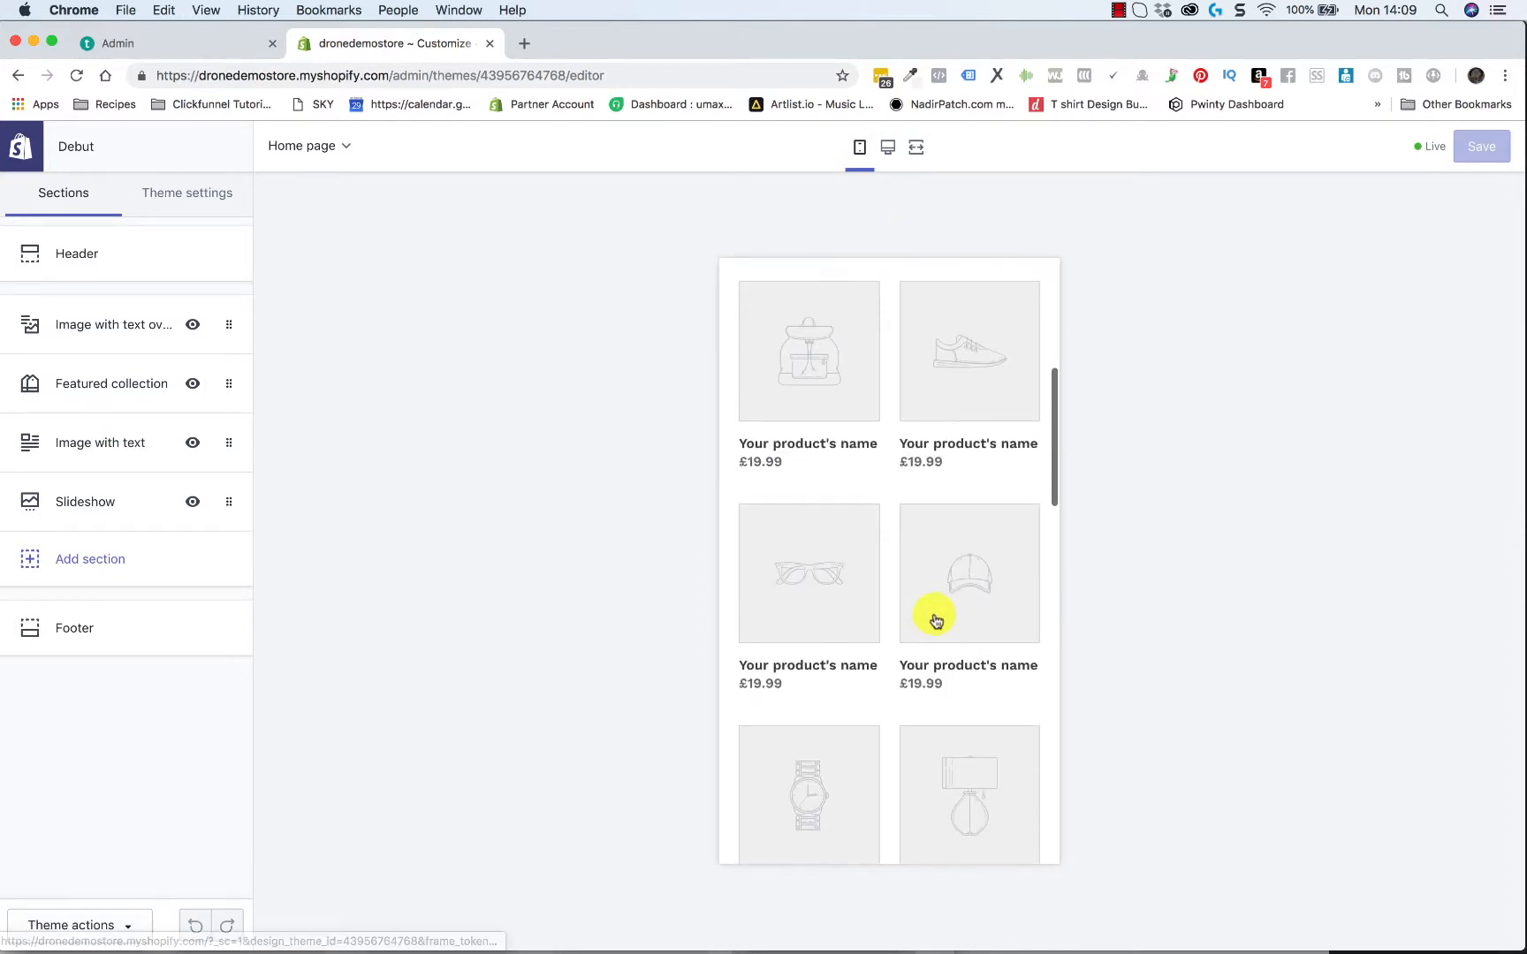
scroll(934, 618, down, 15)
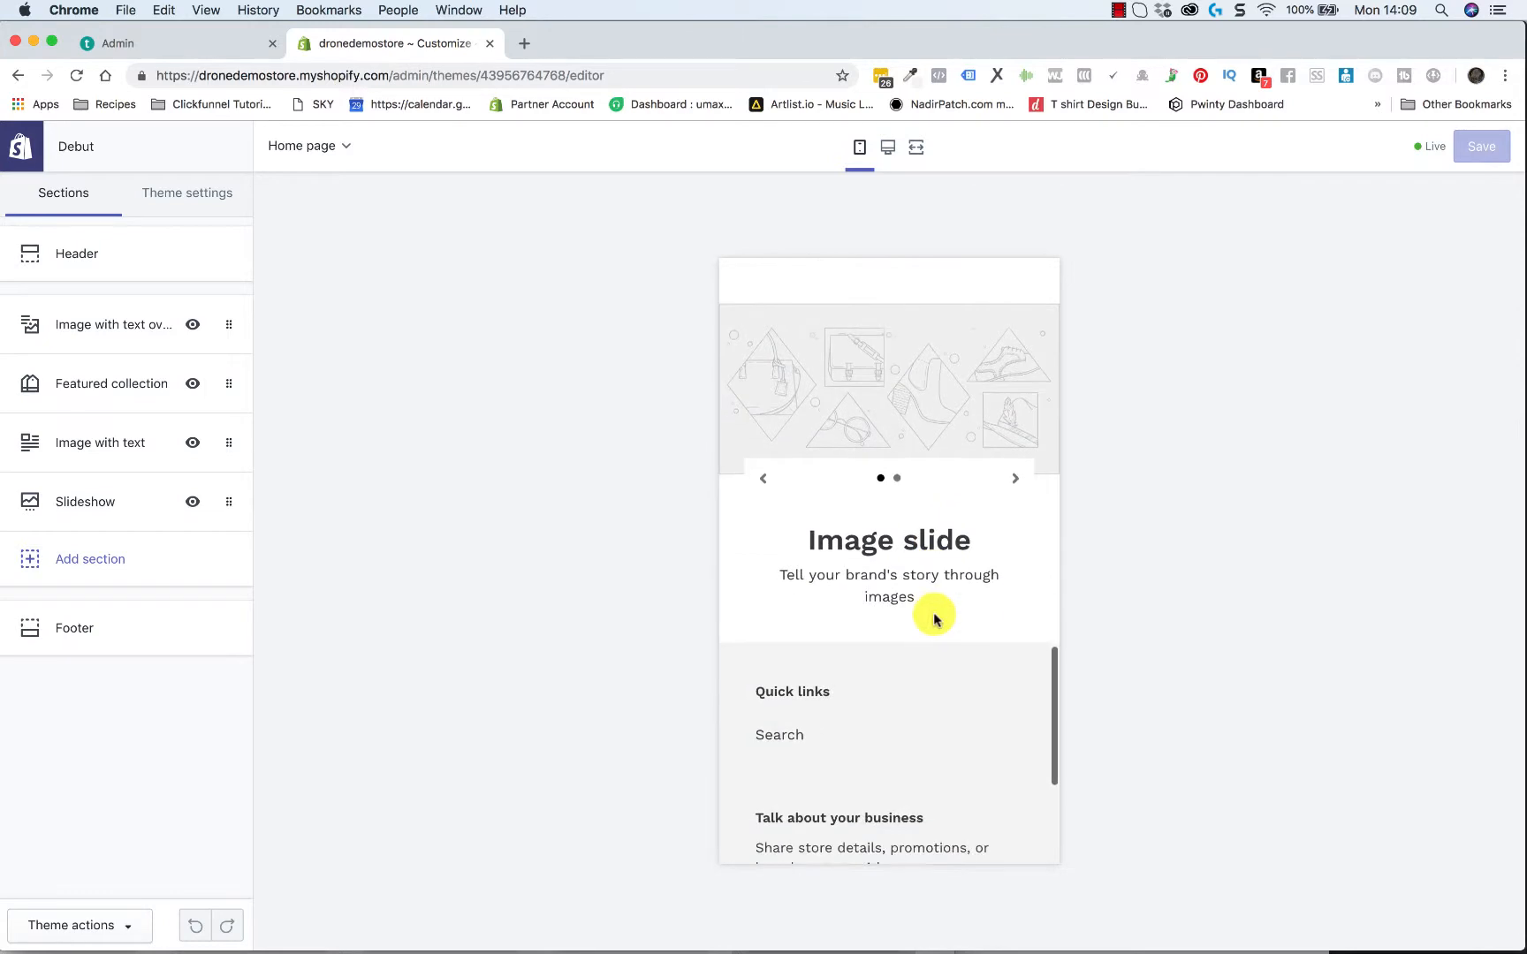
scroll(933, 619, up, 20)
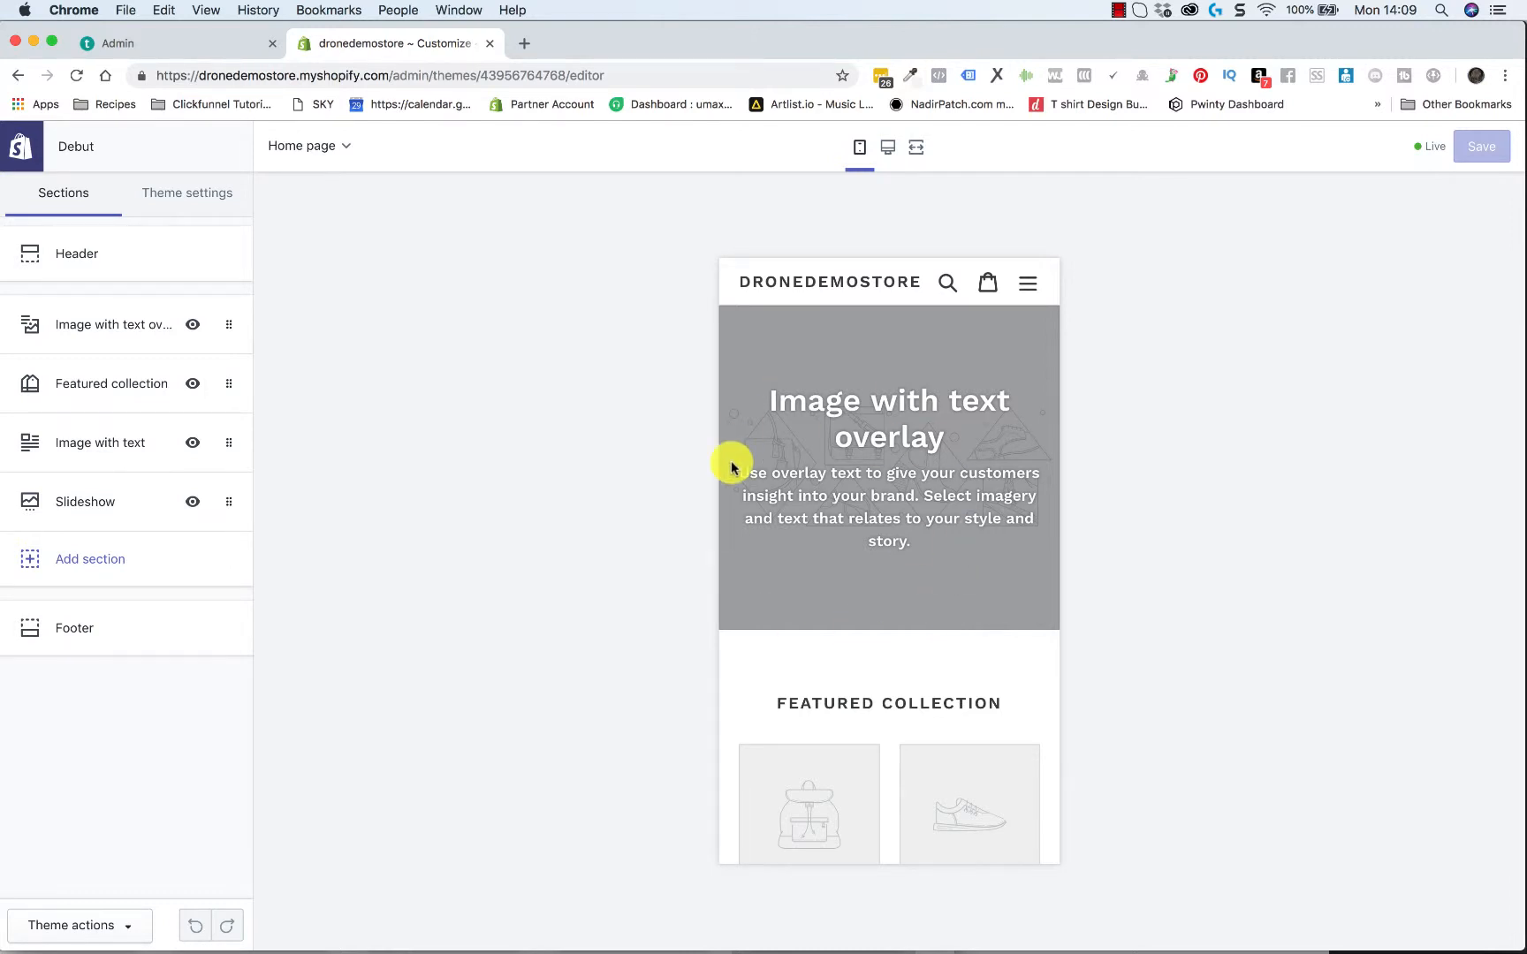
Return the preview to the desktop layout and review the home page down to the footer
click(890, 157)
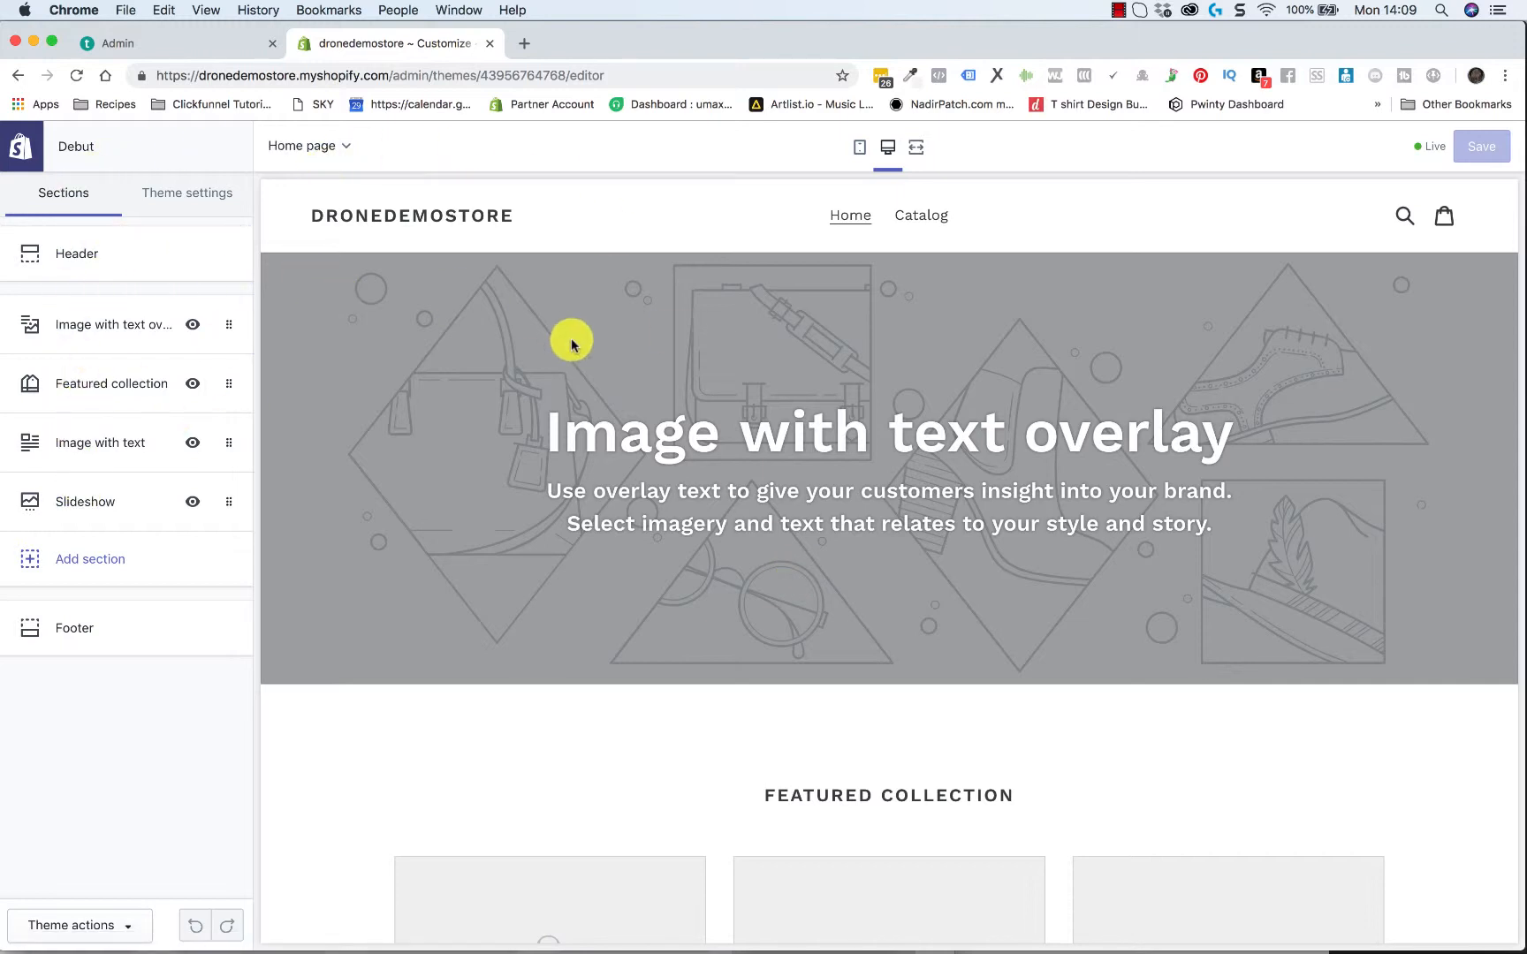
scroll(449, 356, down, 1)
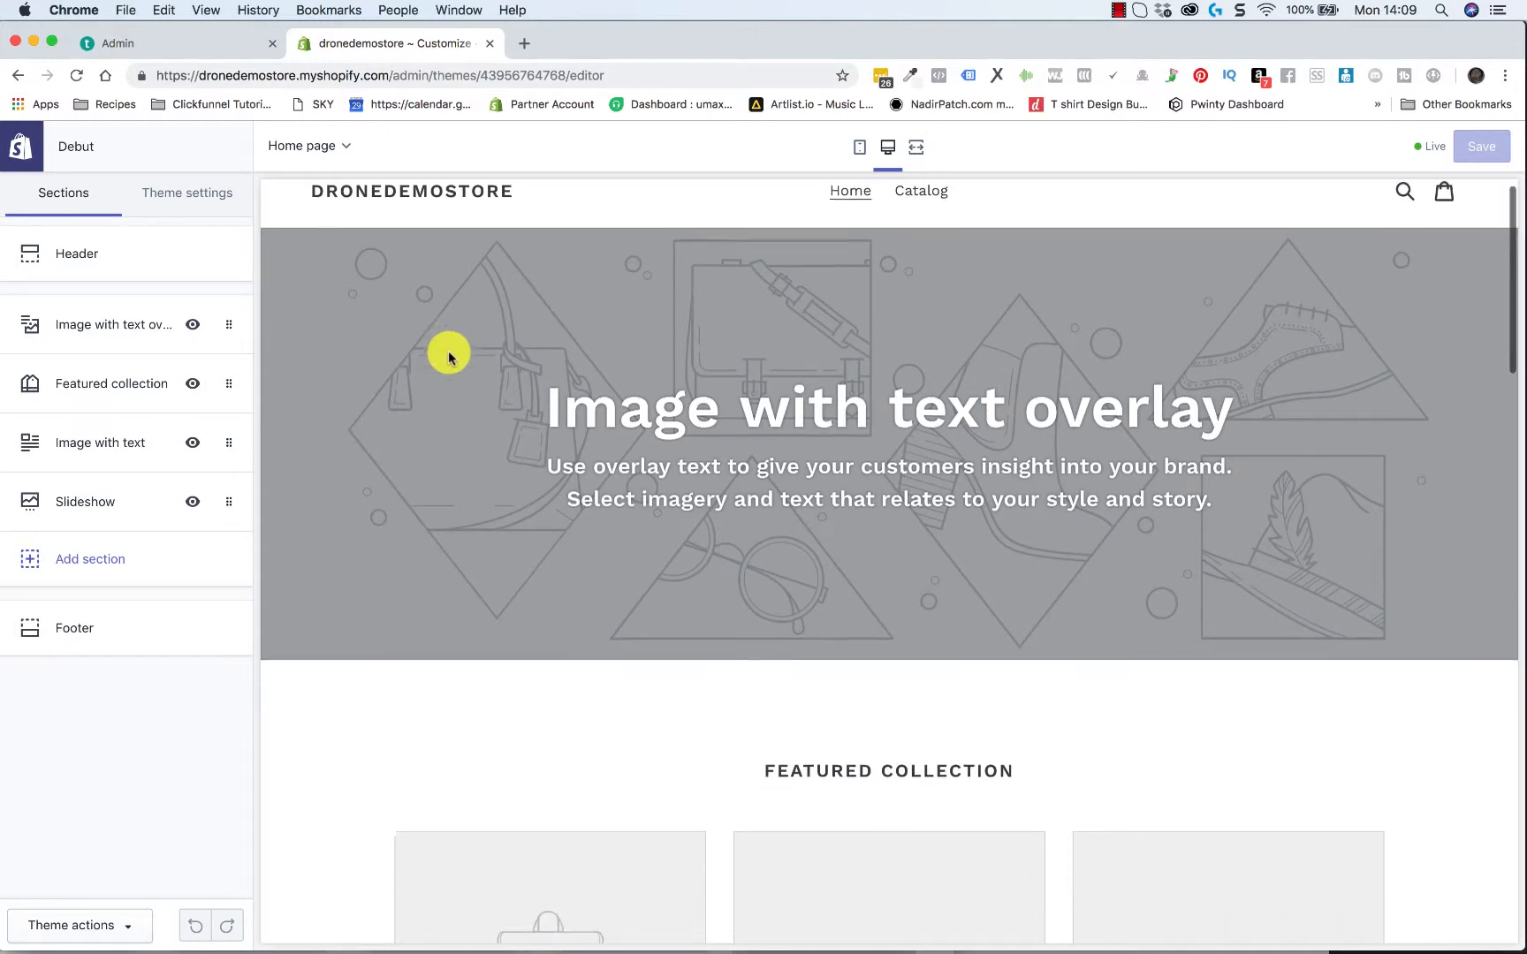
scroll(448, 357, up, 1)
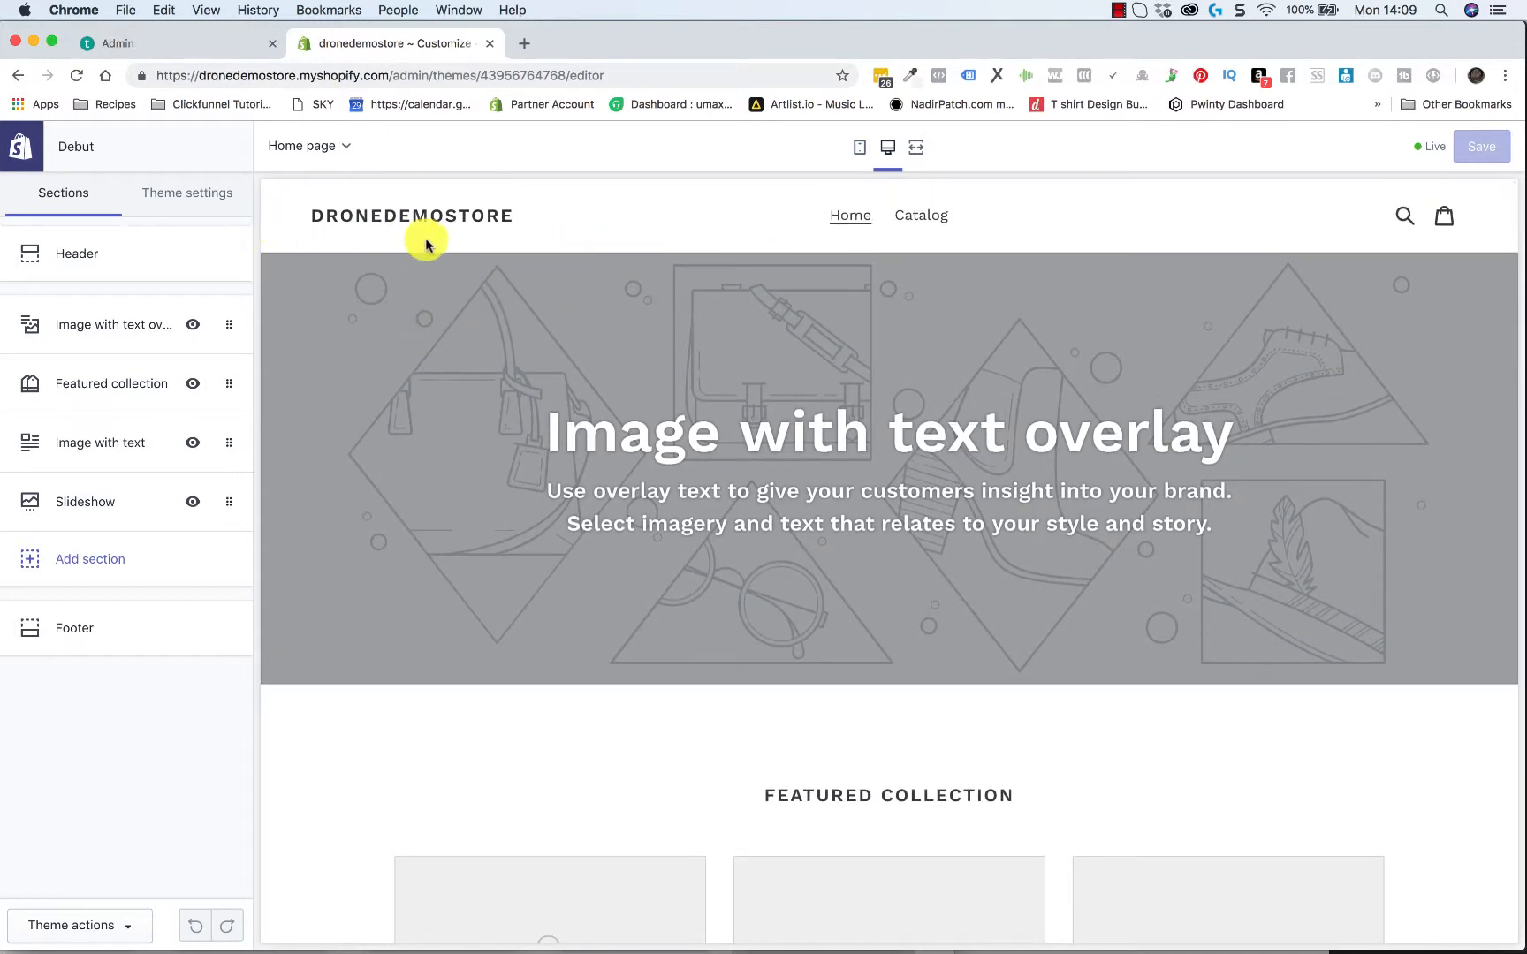
scroll(574, 698, down, 15)
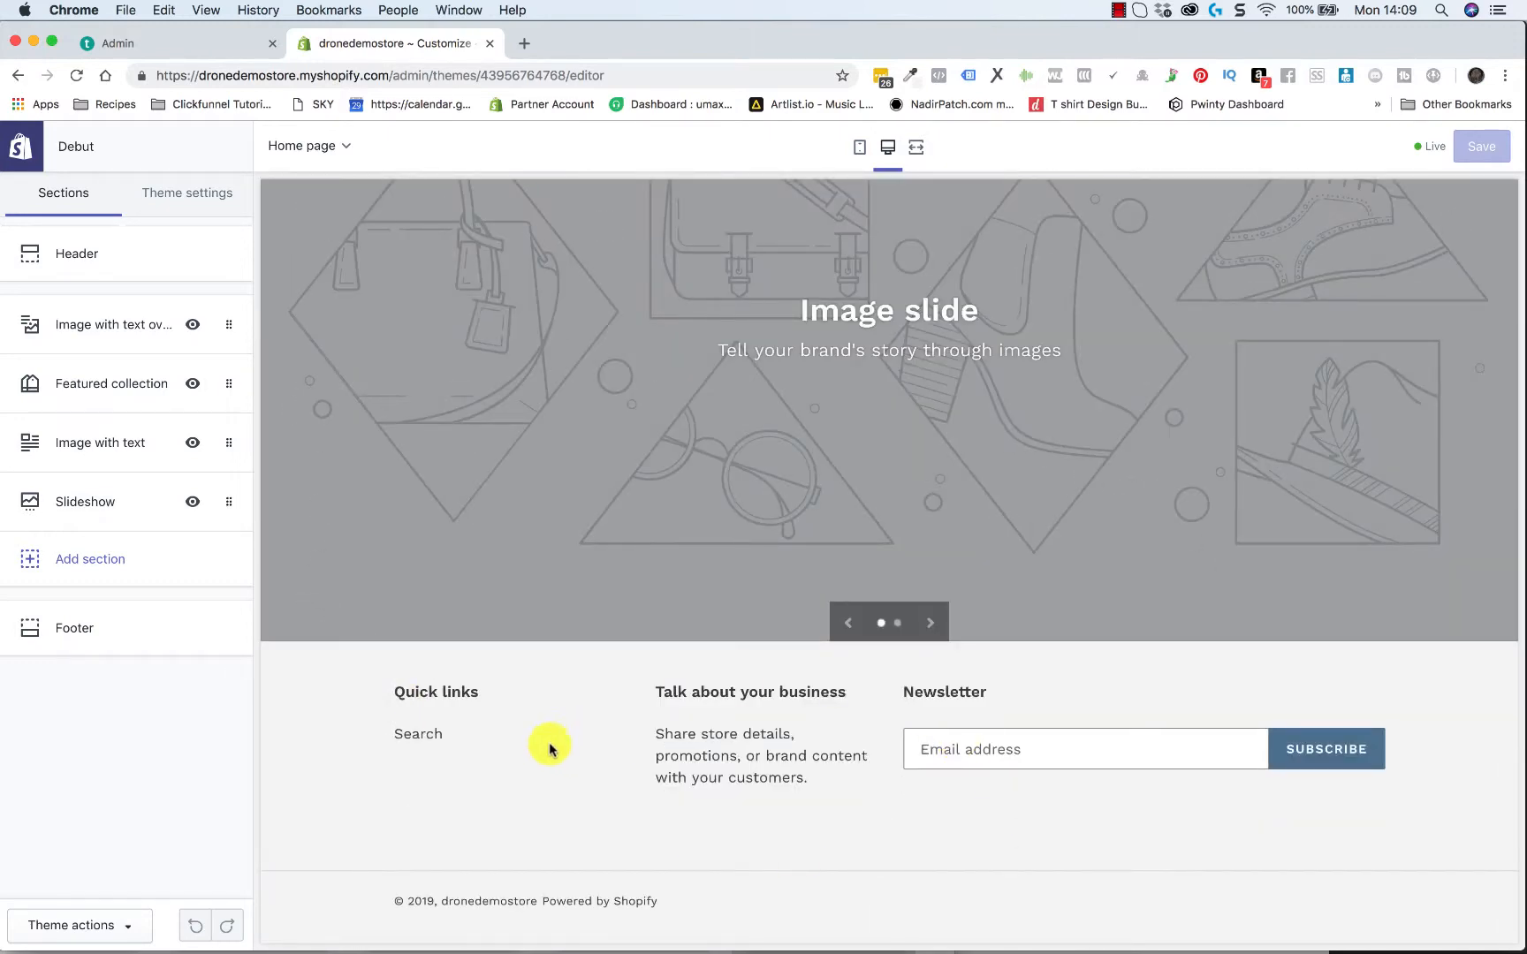
scroll(875, 530, up, 7)
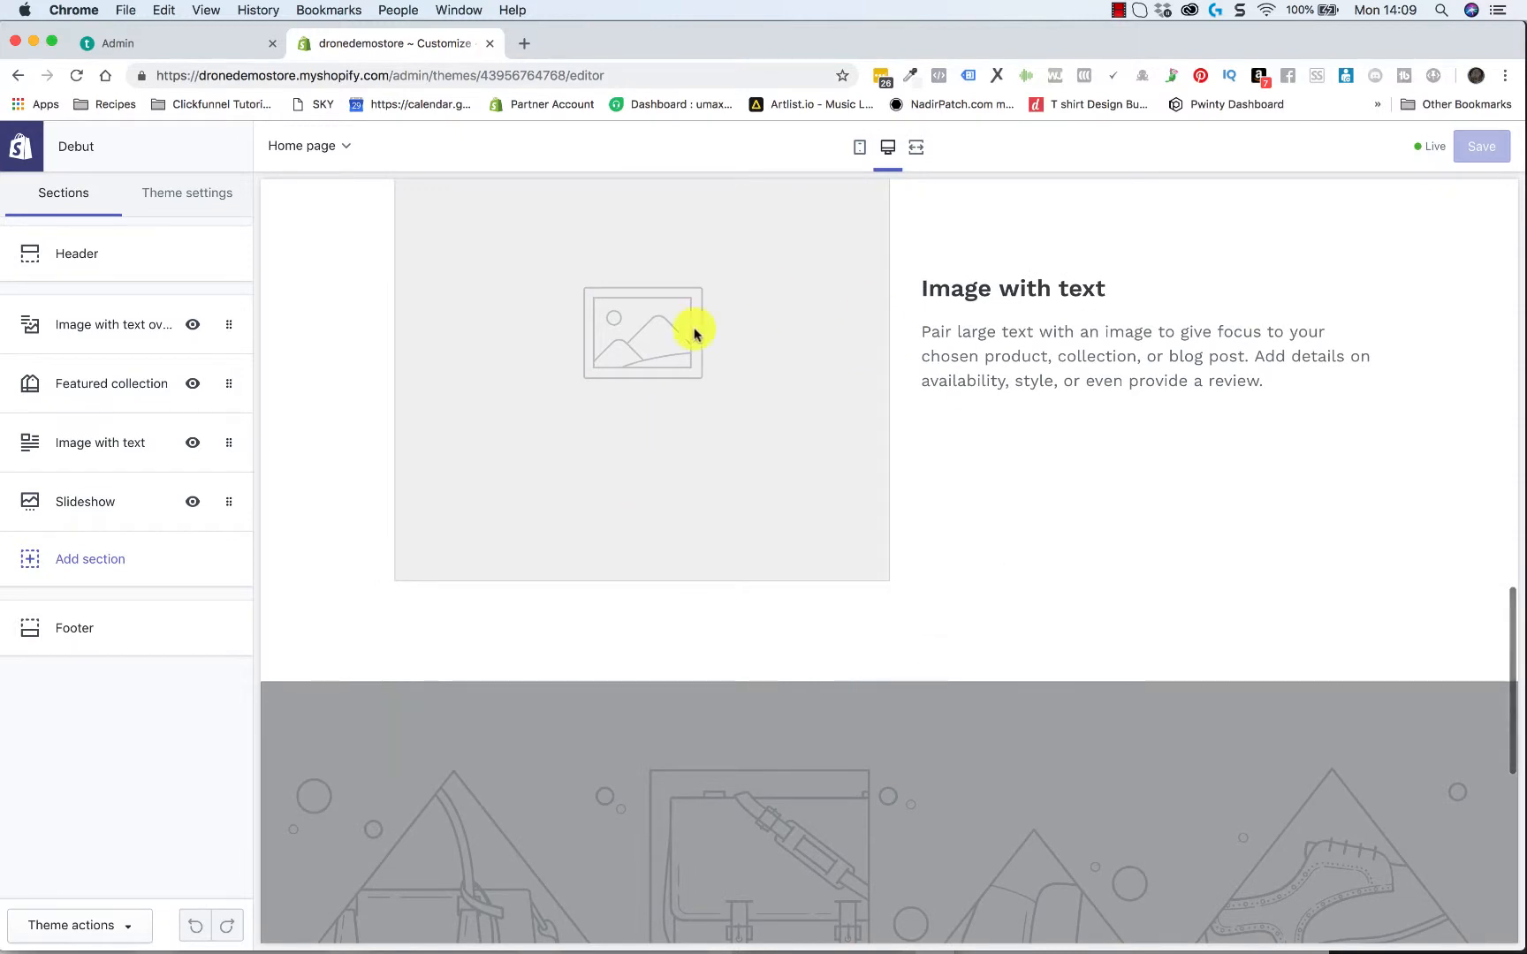
scroll(833, 477, up, 9)
scroll(834, 480, up, 5)
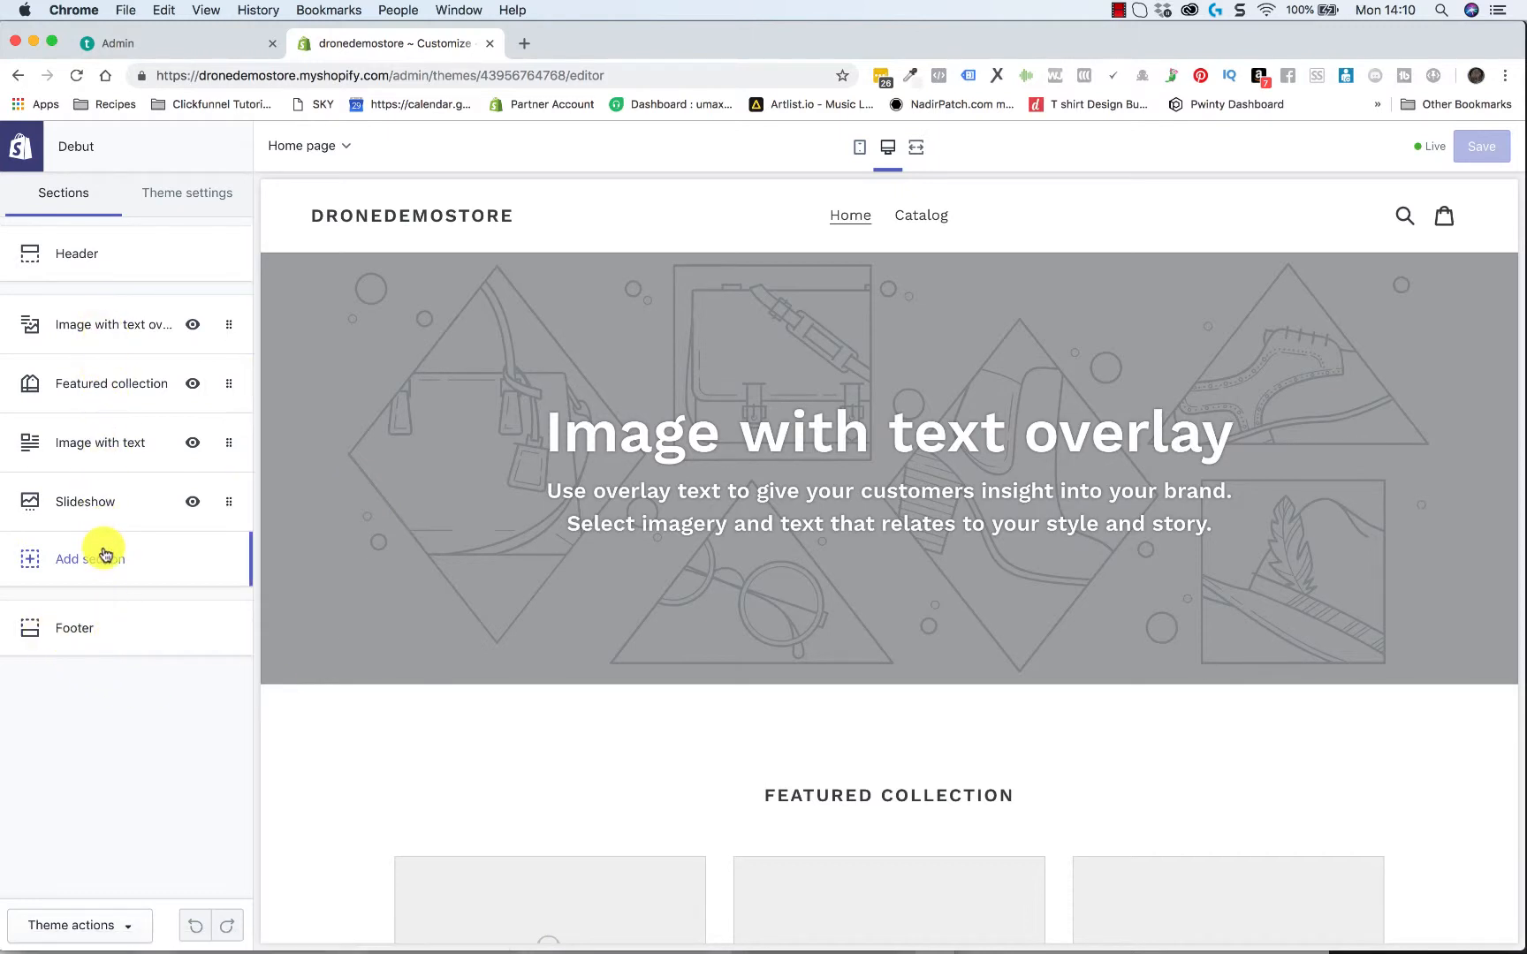
Review the theme's color settings for text, buttons, form fields, image overlays and page
click(213, 199)
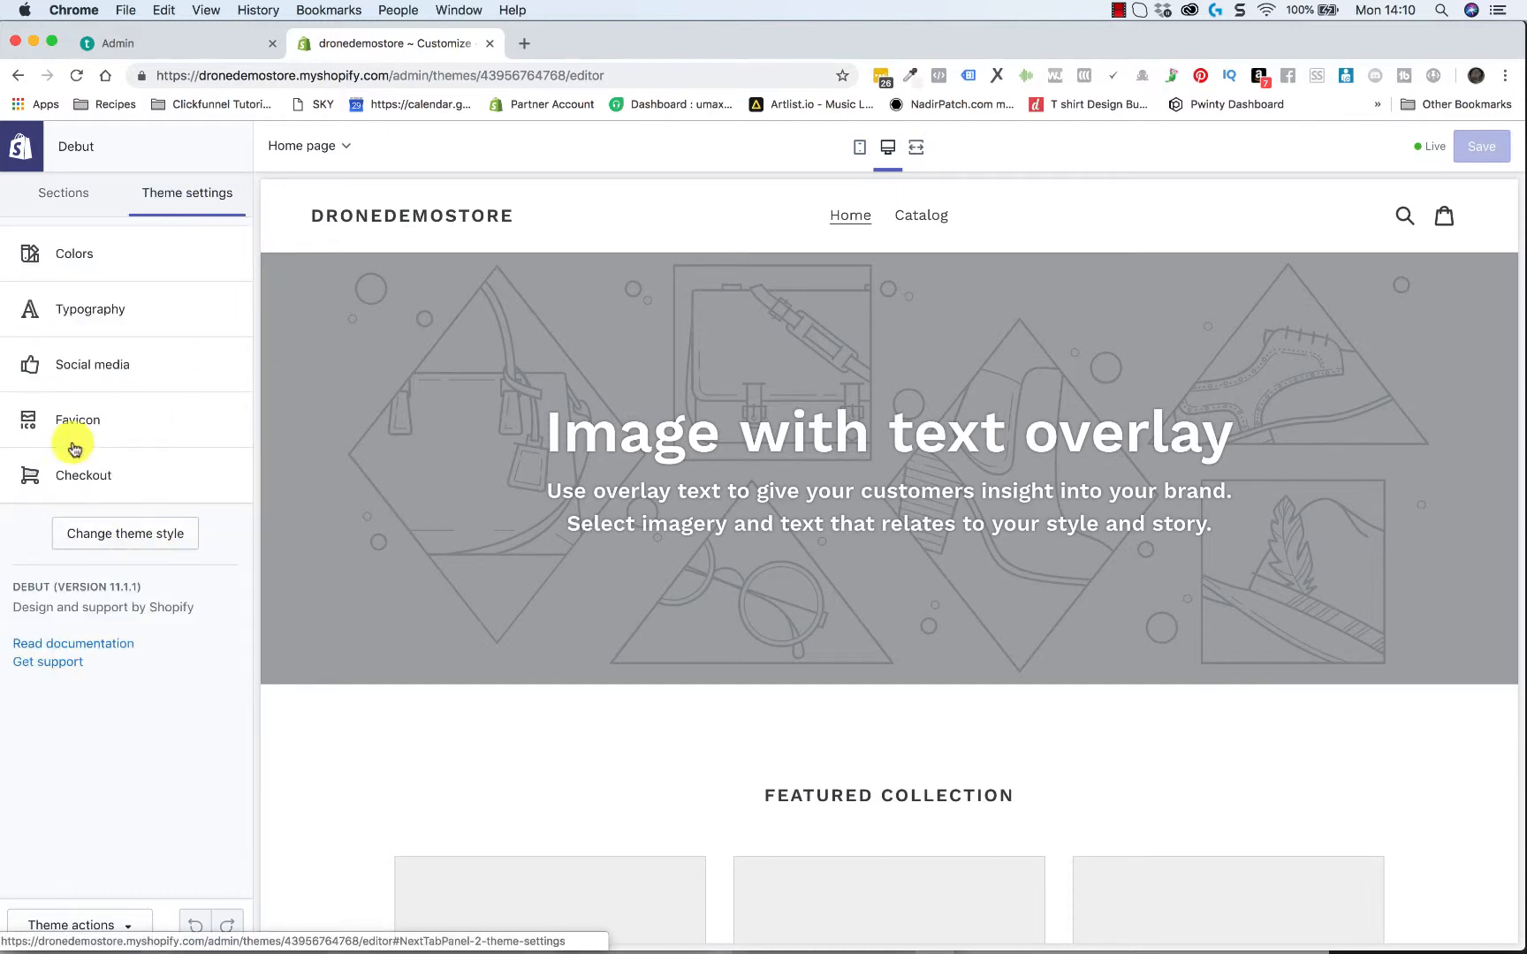
click(69, 255)
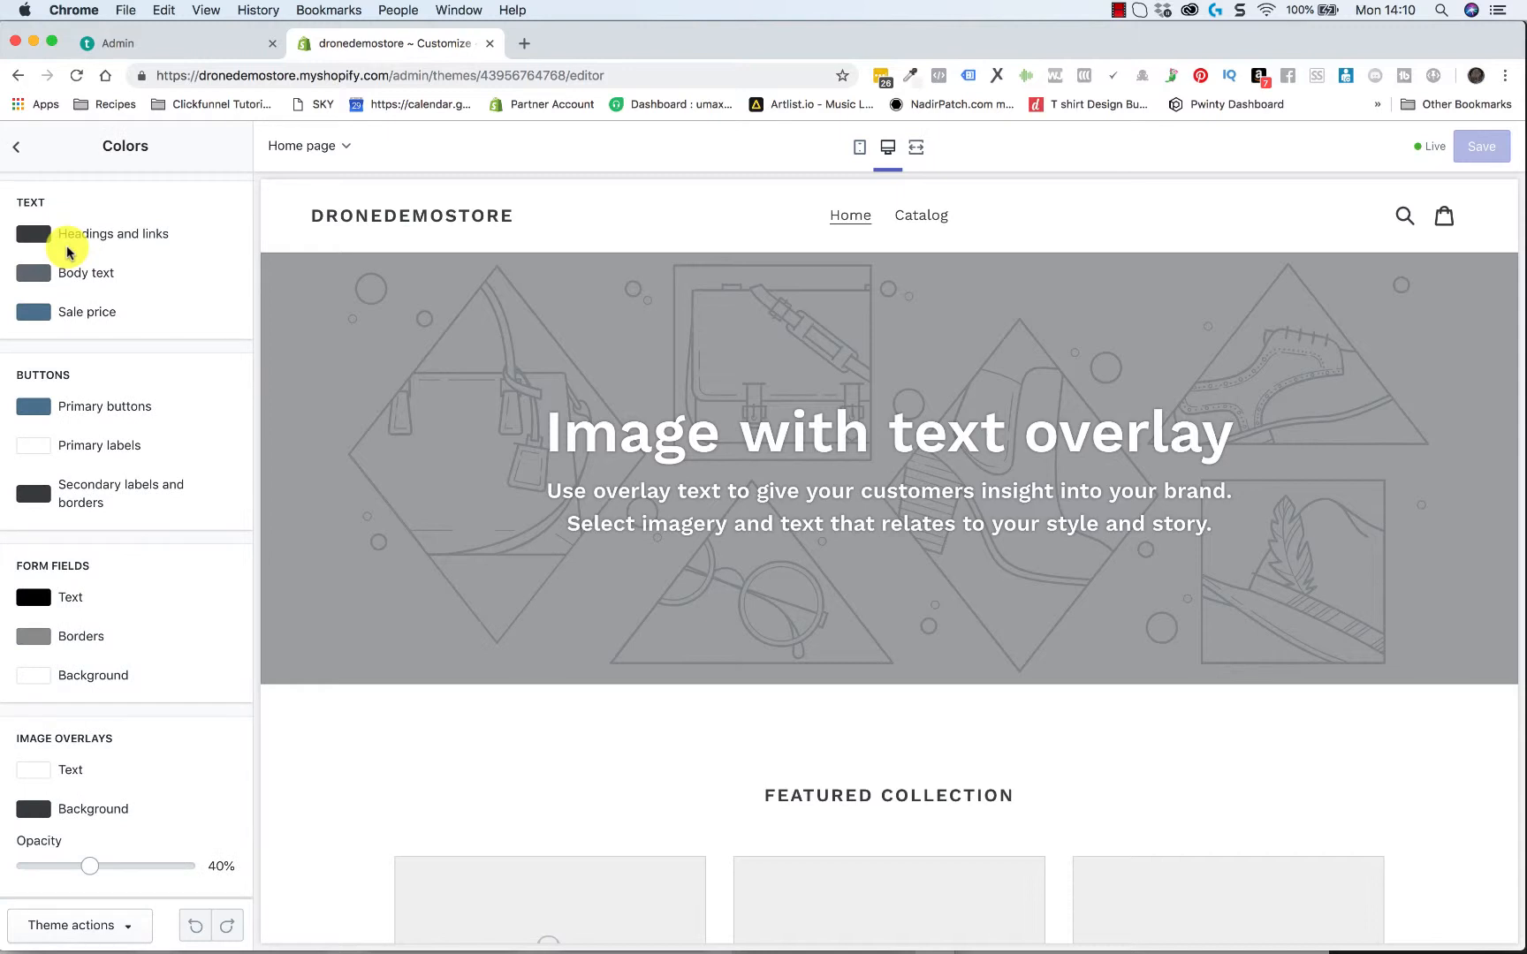
scroll(95, 609, down, 3)
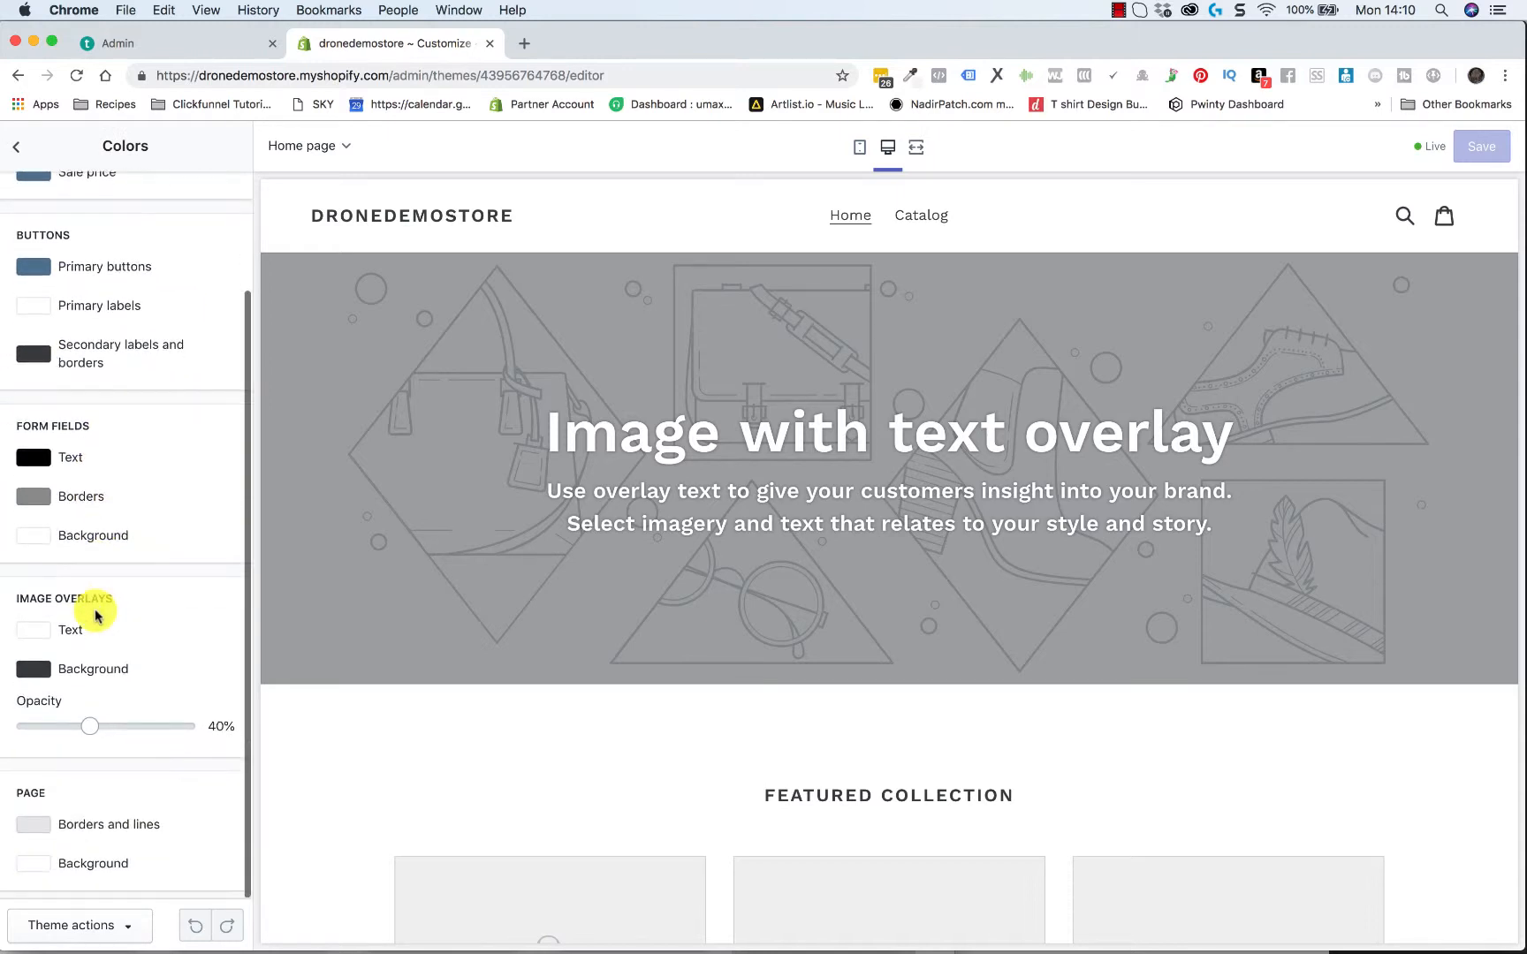
scroll(113, 507, up, 3)
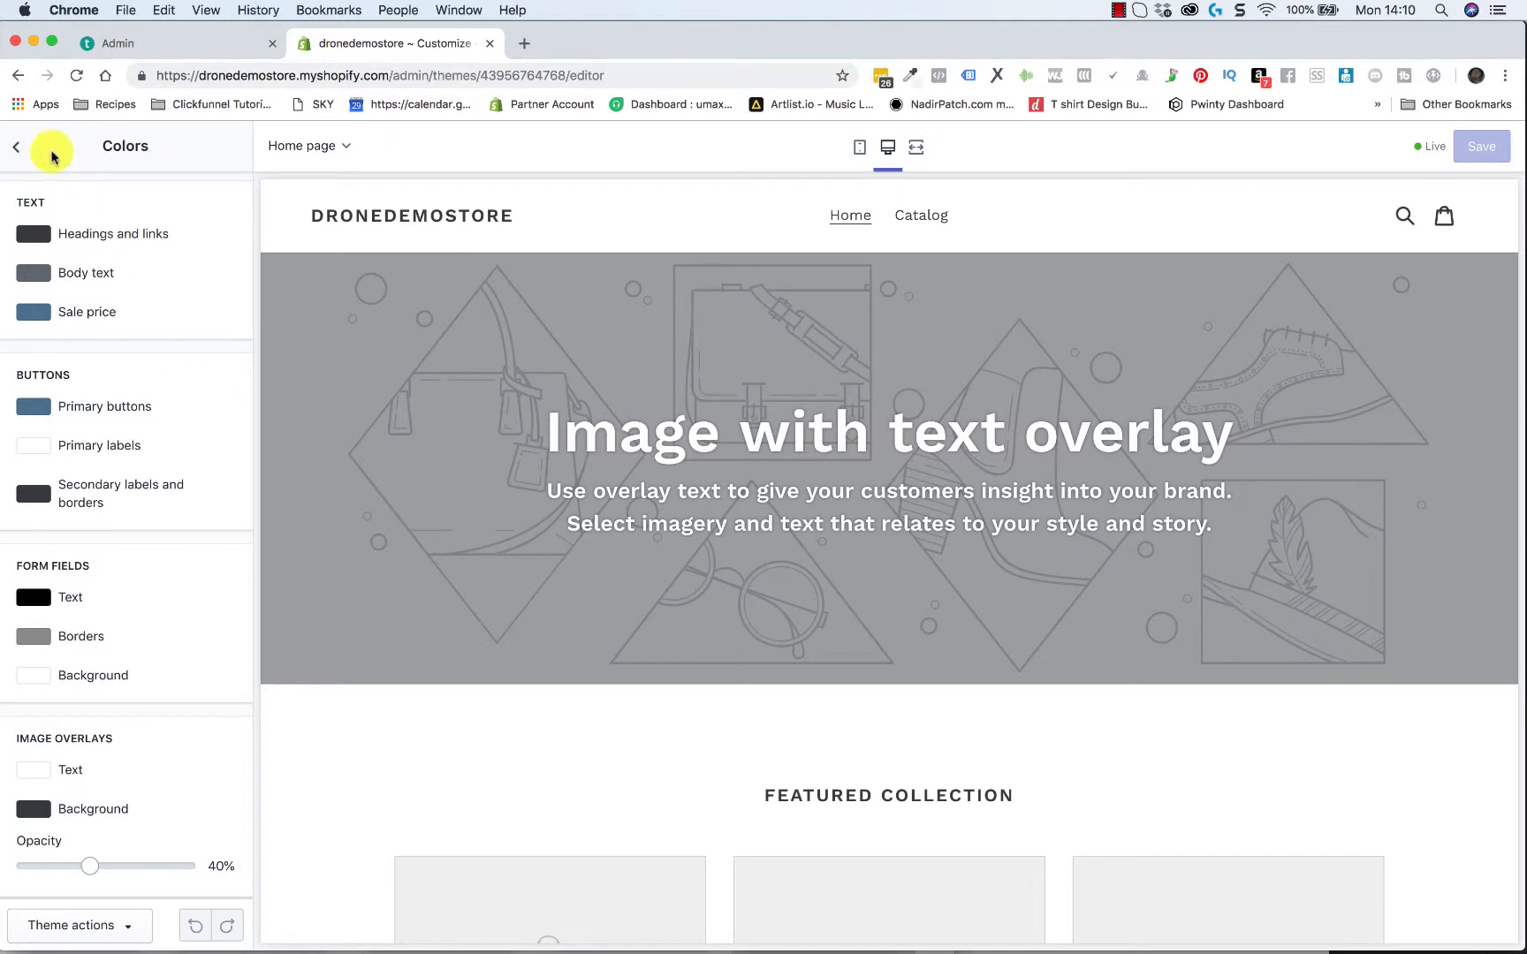
click(16, 147)
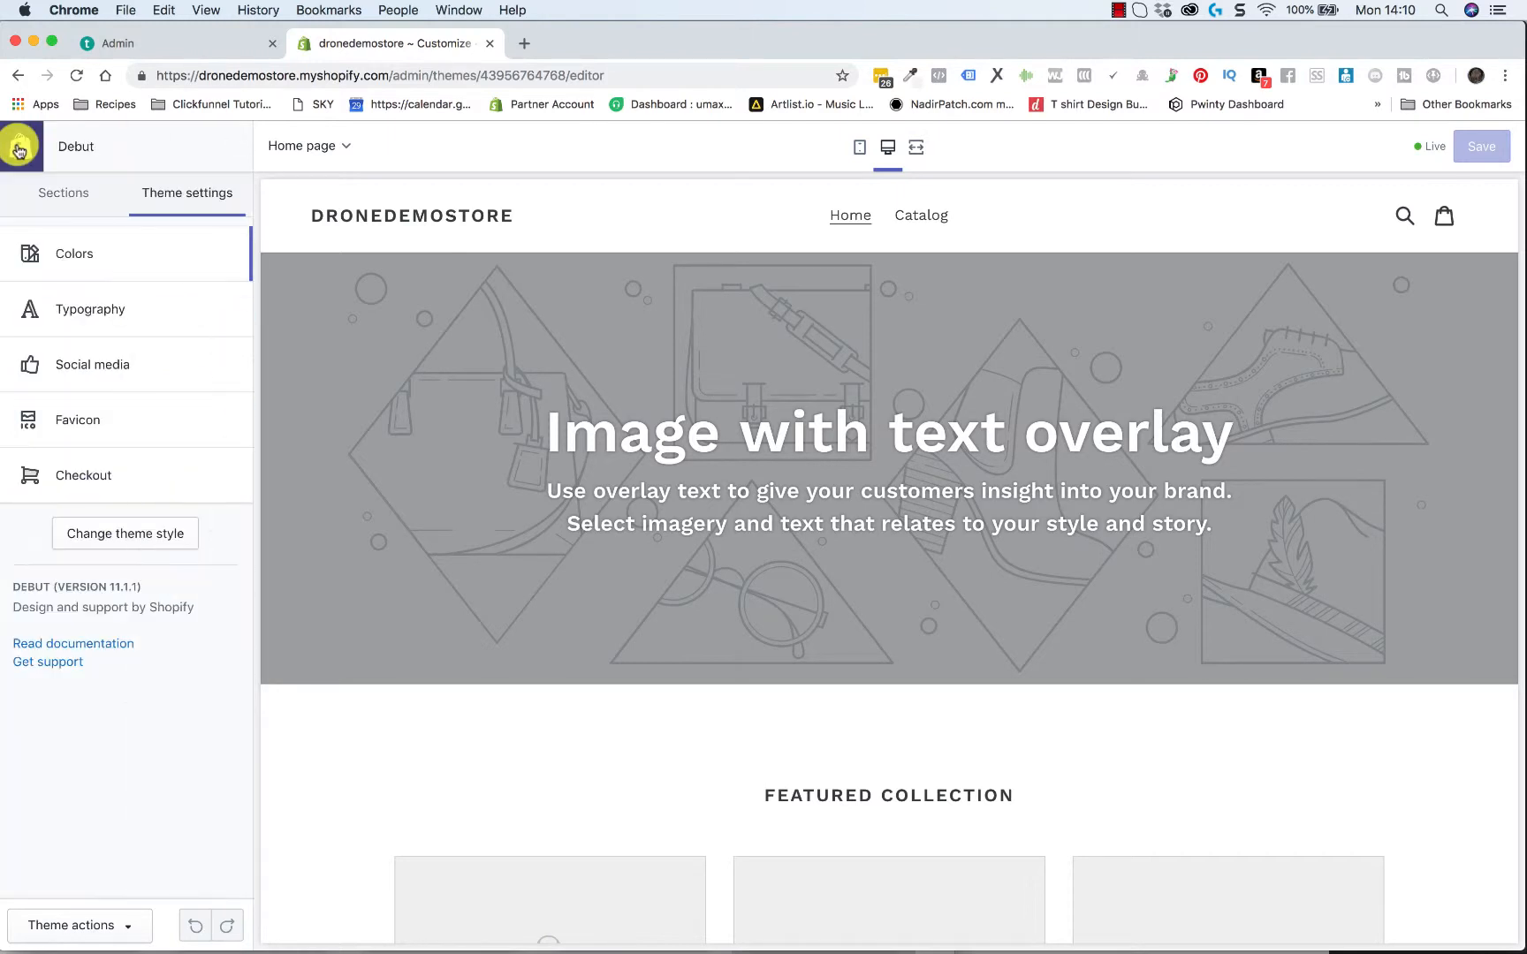
Set the heading base size in the theme's typography settings to 25px
click(152, 314)
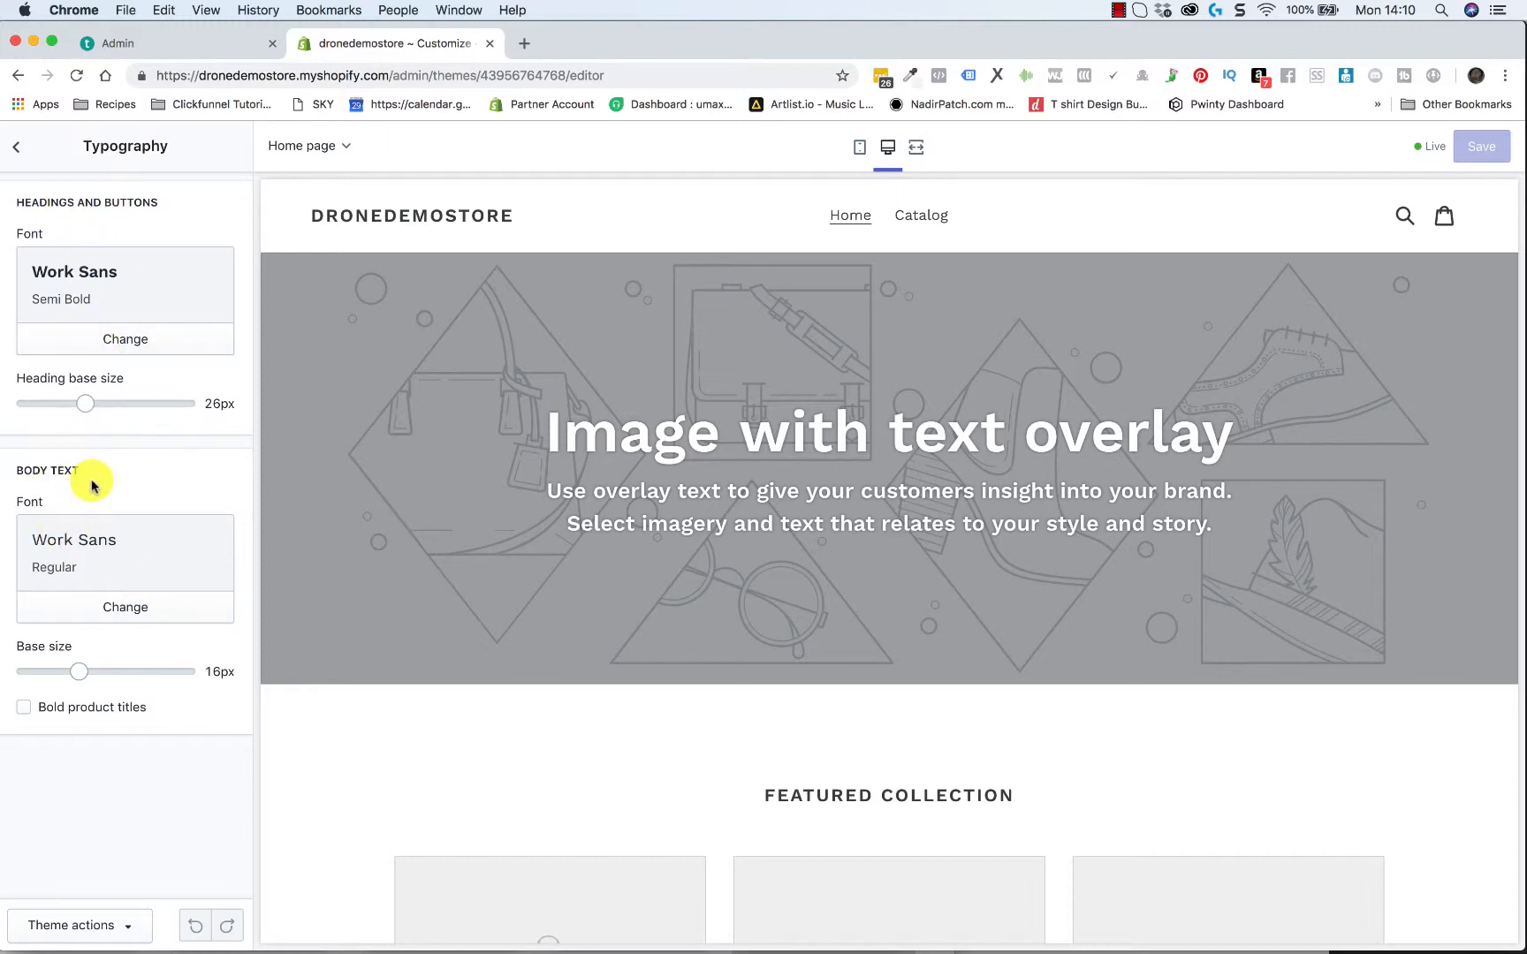
drag(546, 433, 1078, 523)
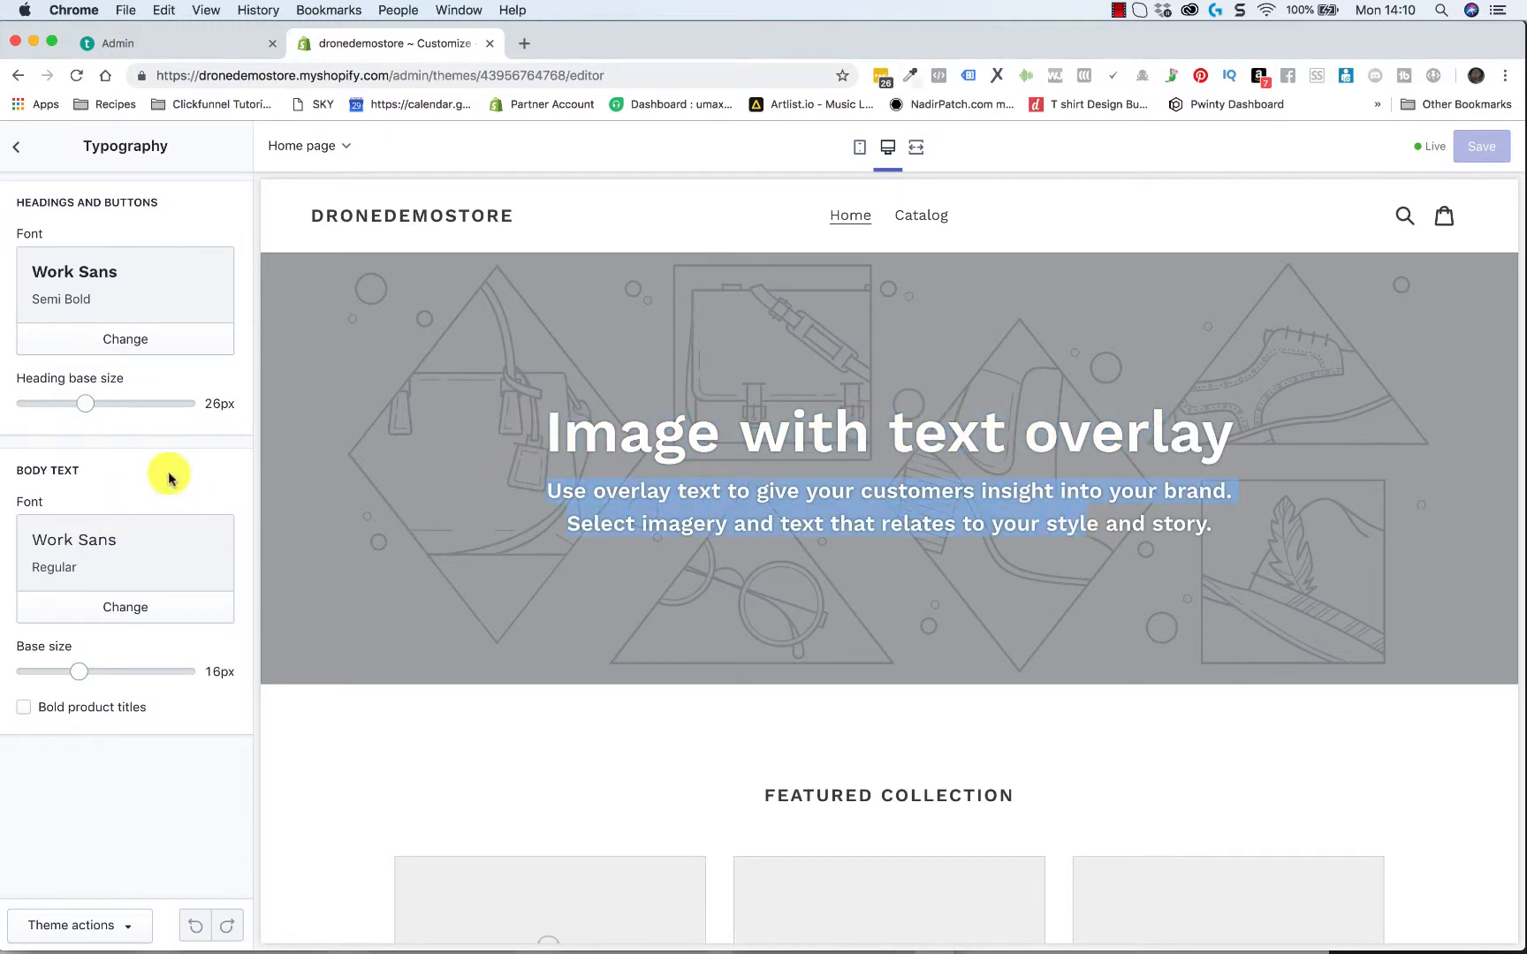
click(85, 403)
drag(85, 403, 103, 402)
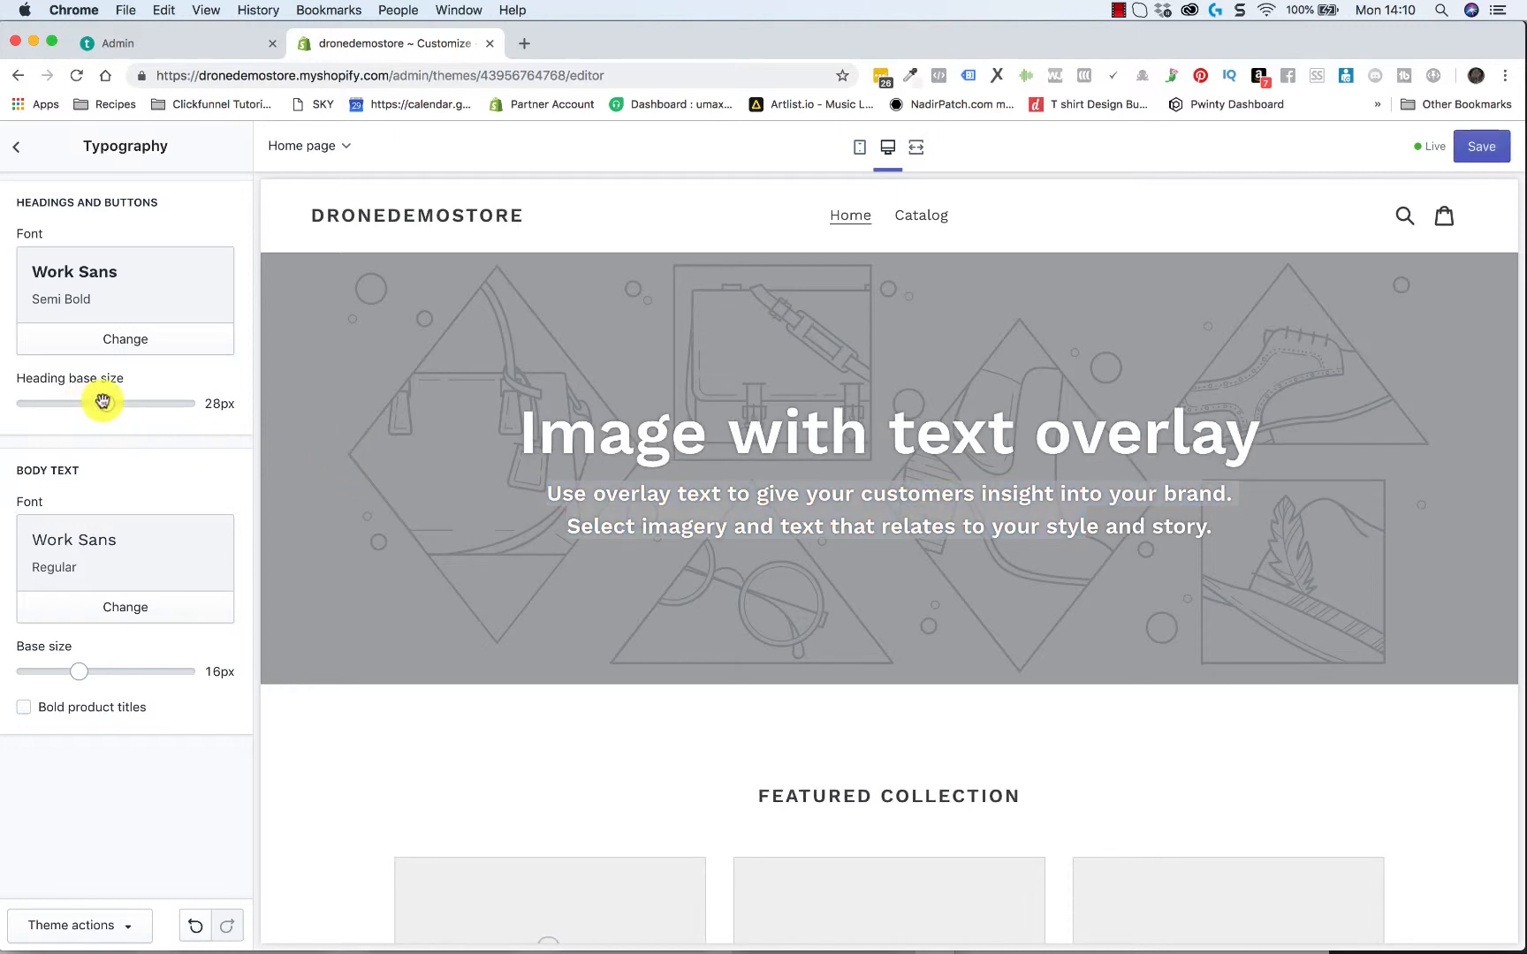
drag(103, 402, 78, 406)
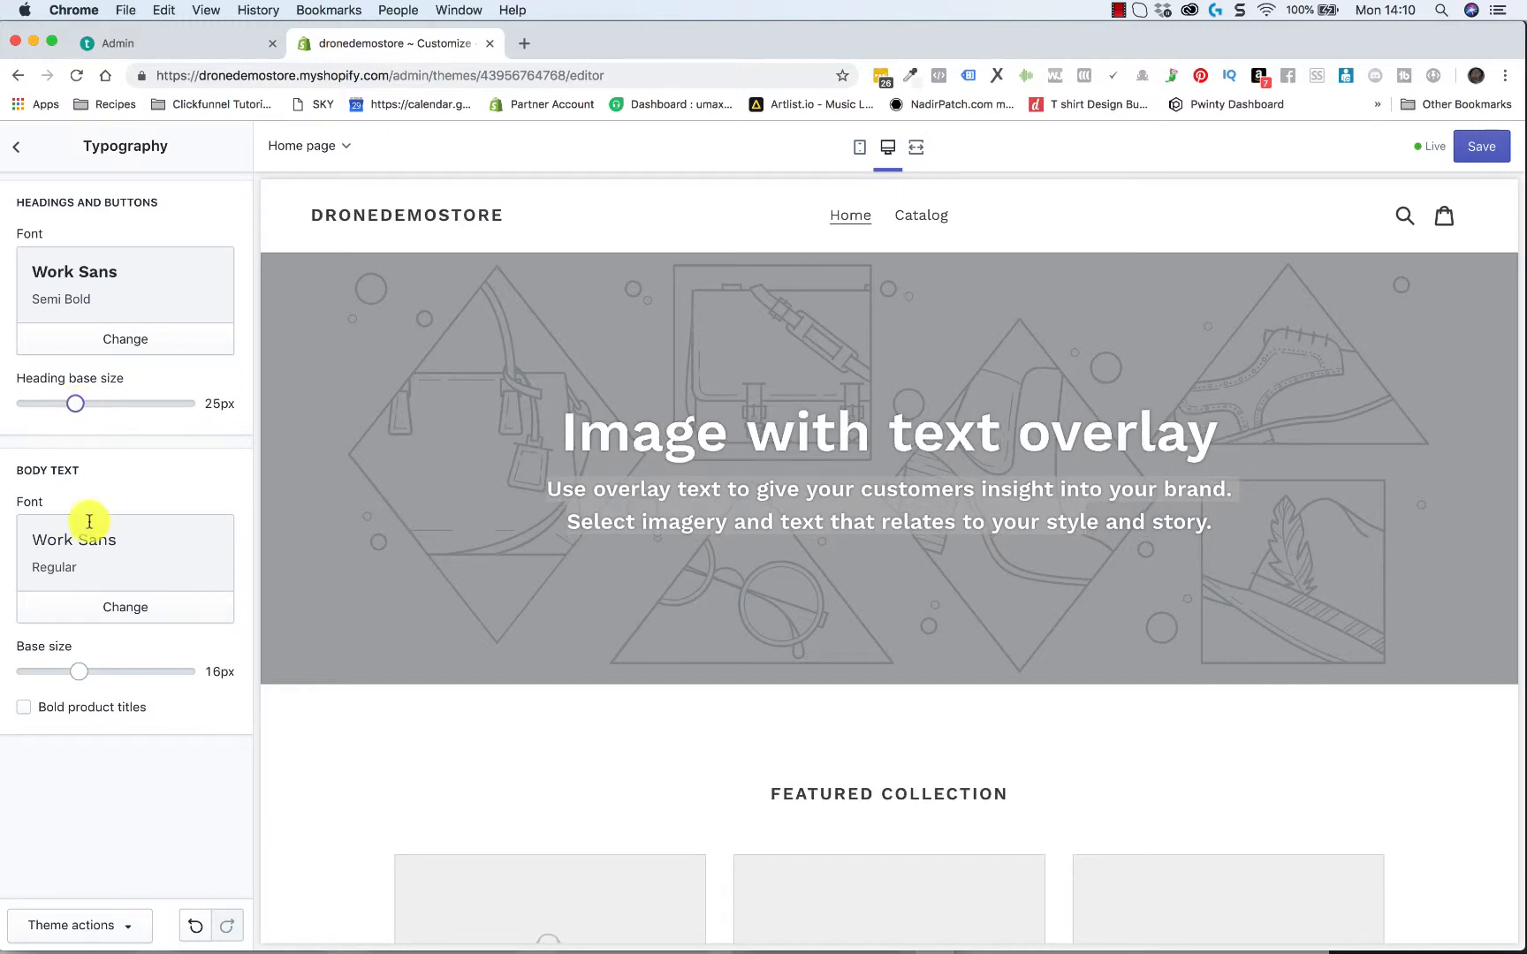
Try a body text base size of 17px and check the paragraph in the preview's Image with text section
drag(79, 671, 107, 669)
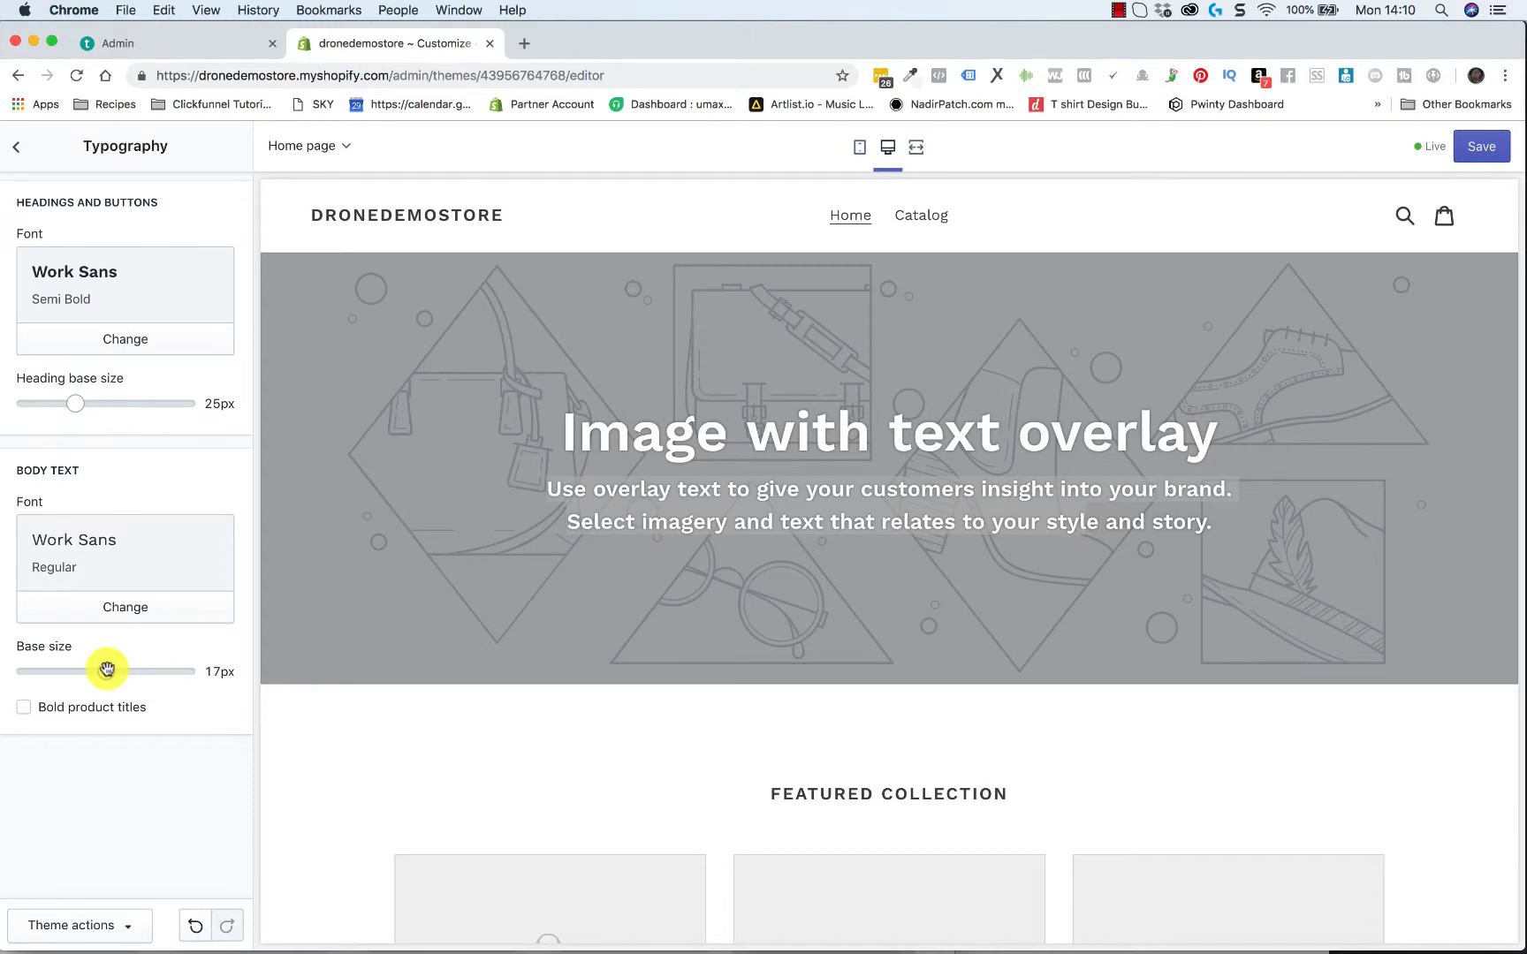
drag(107, 669, 85, 669)
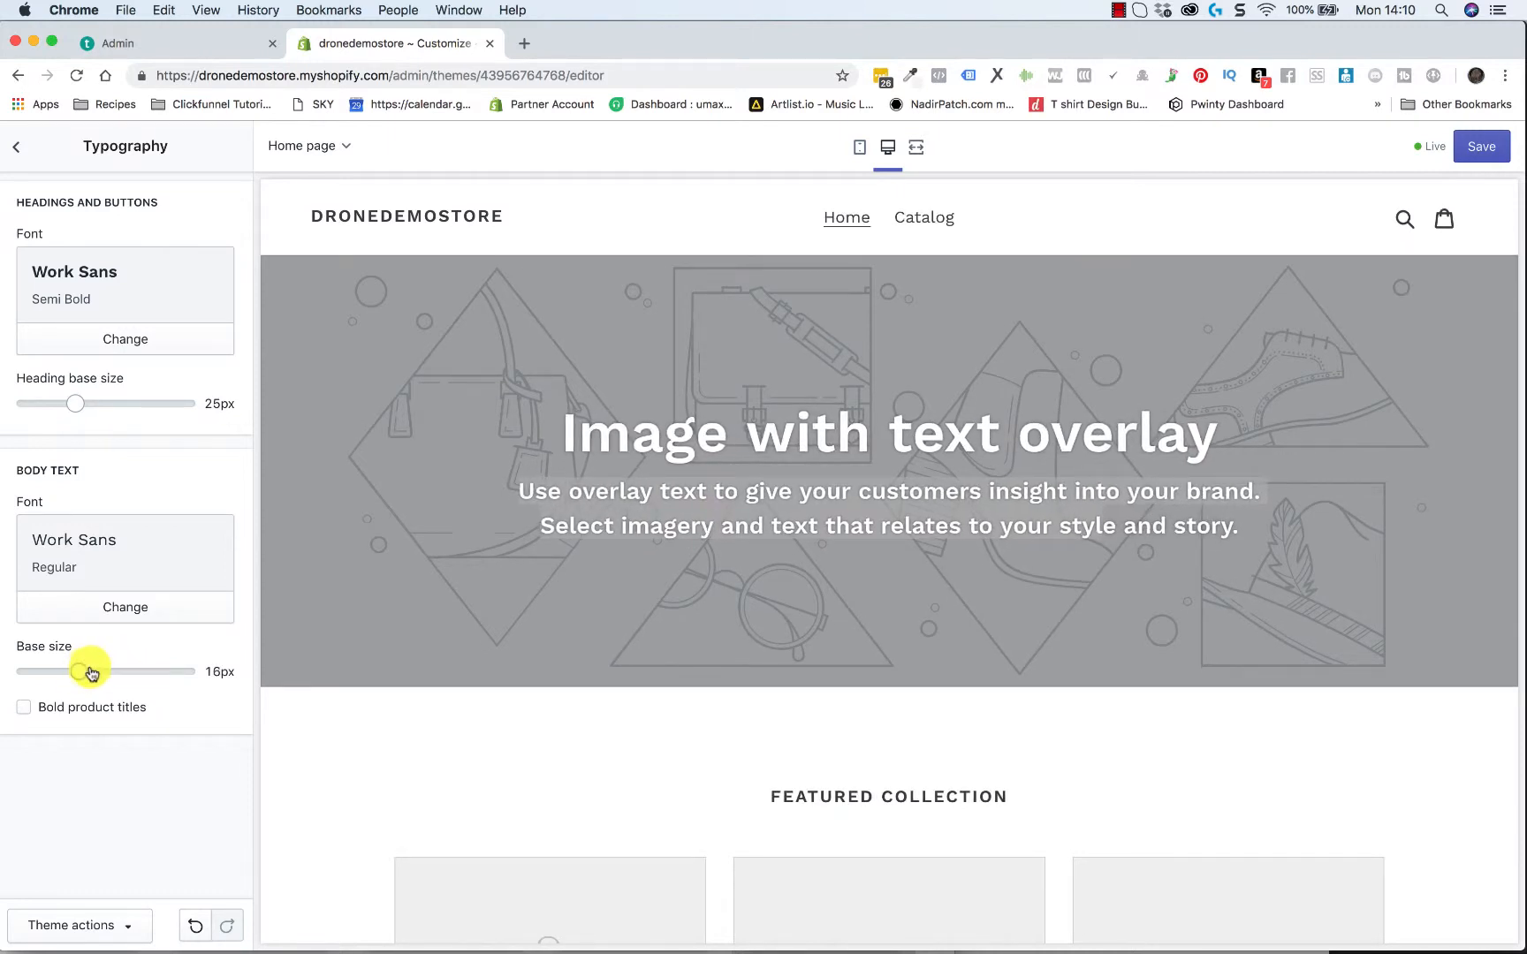
drag(85, 668, 119, 672)
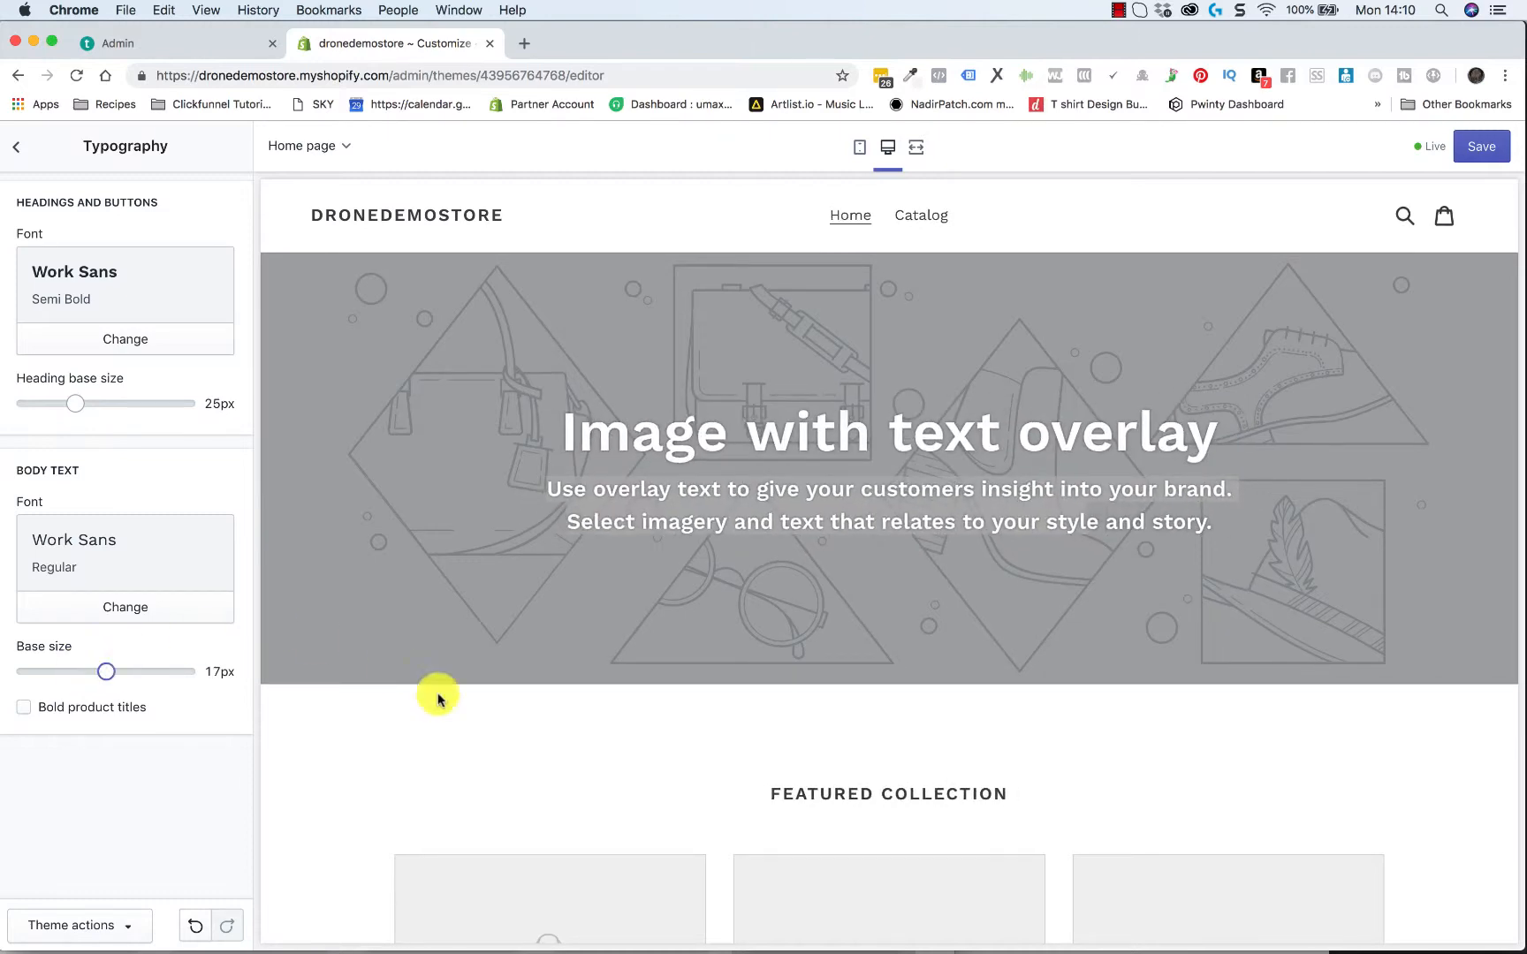
scroll(448, 703, down, 10)
scroll(449, 707, down, 5)
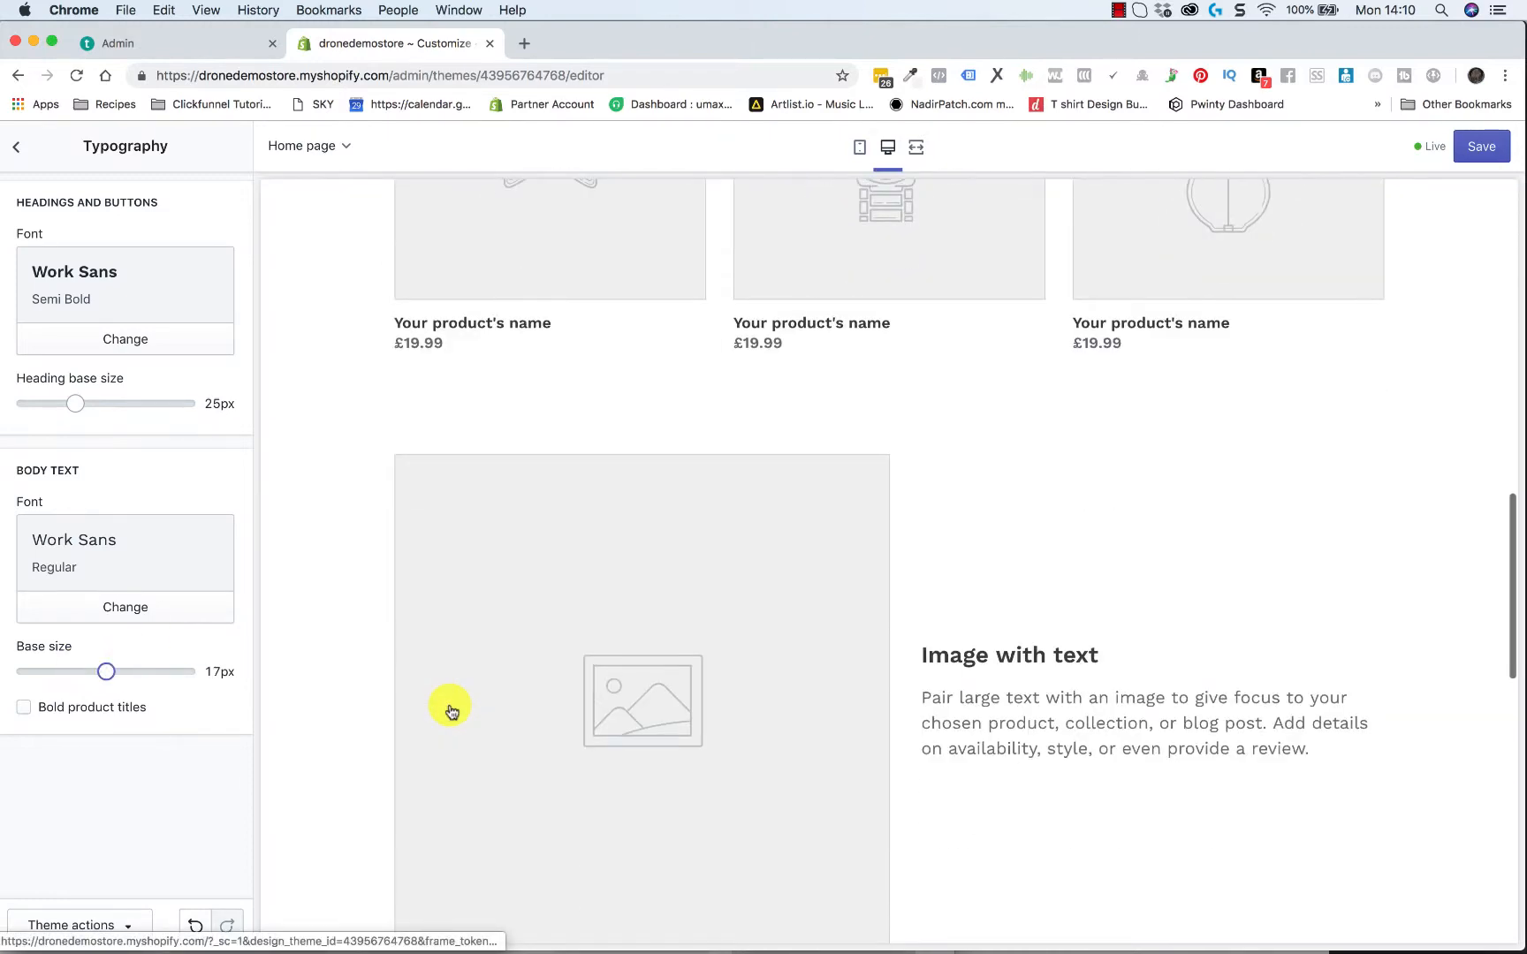
scroll(851, 725, down, 4)
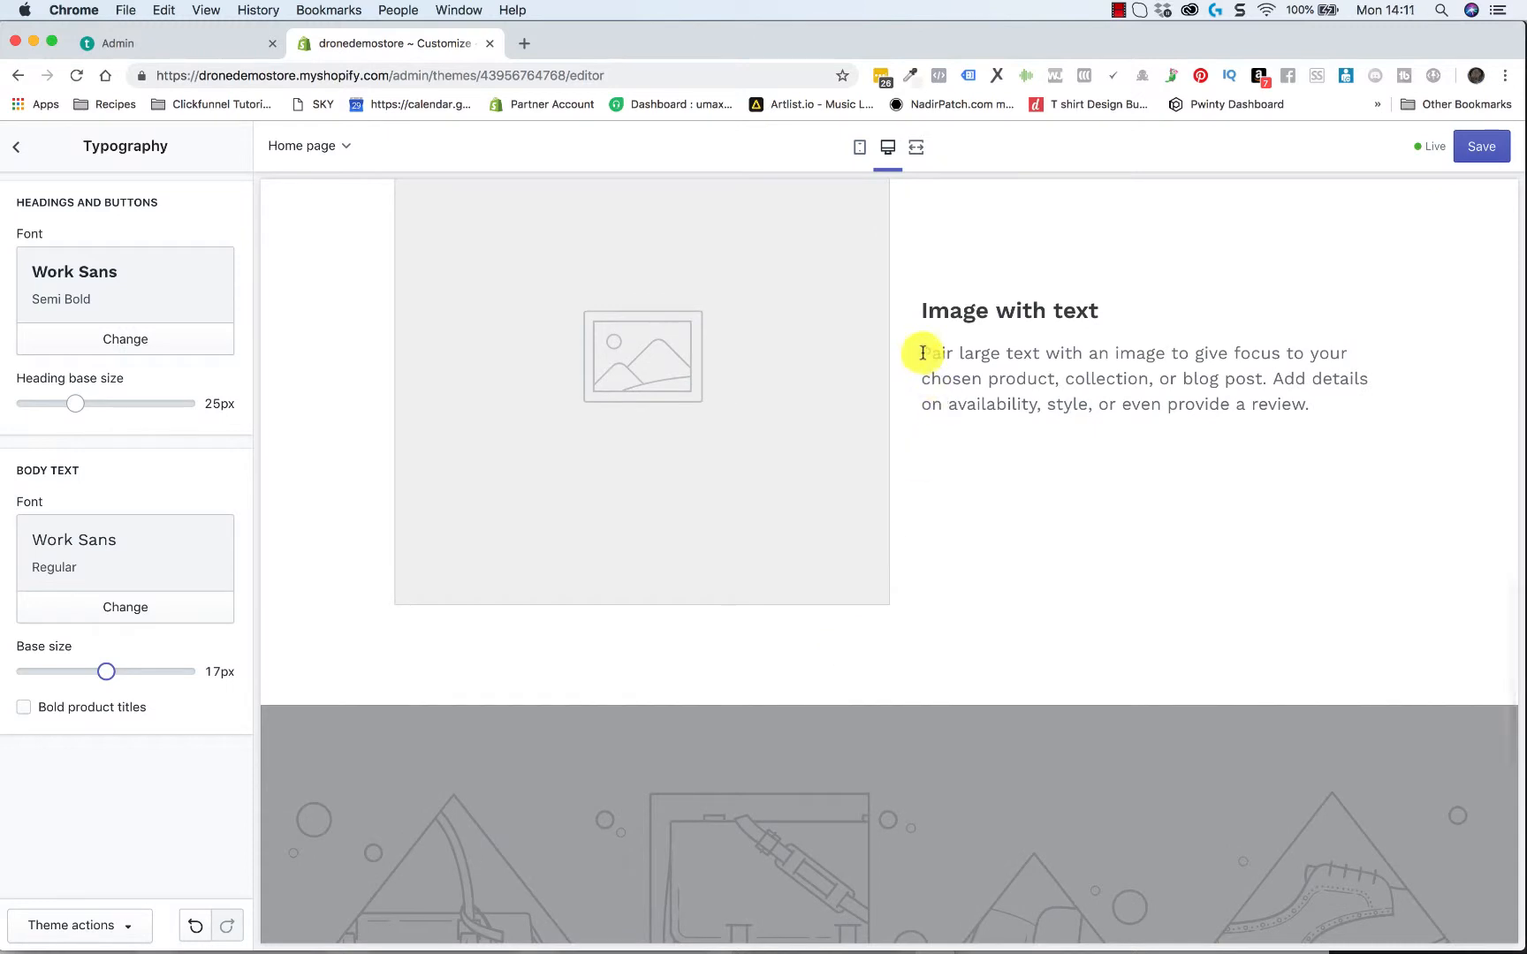
drag(919, 353, 1195, 404)
Set the heading base size to 29px and the body text base size to 16px
drag(70, 403, 128, 403)
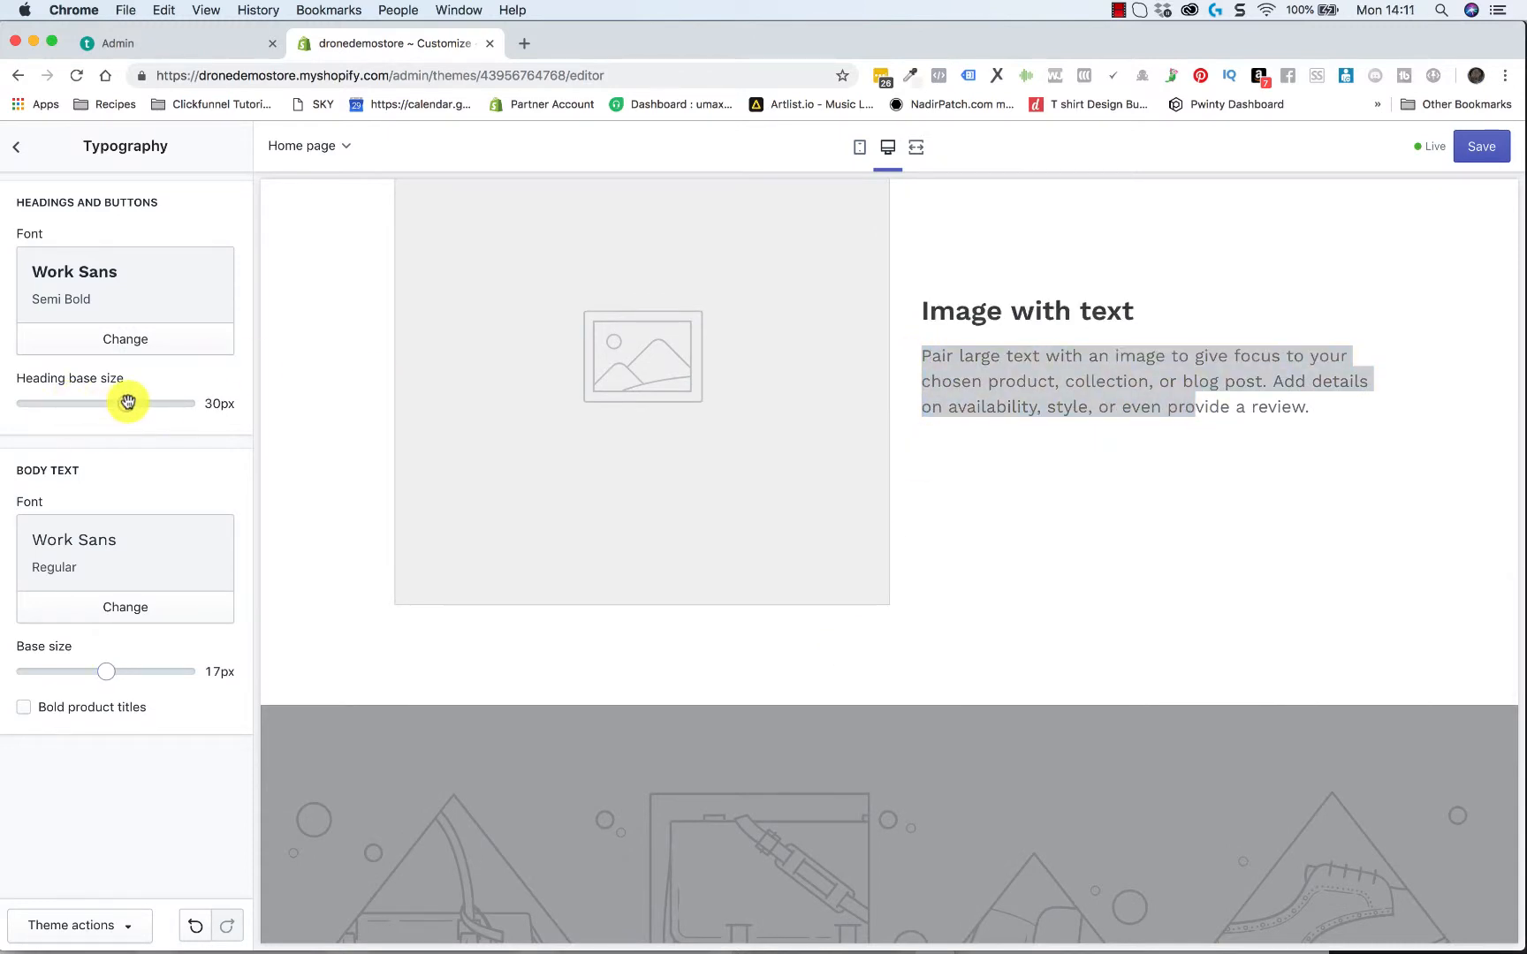
drag(124, 403, 115, 403)
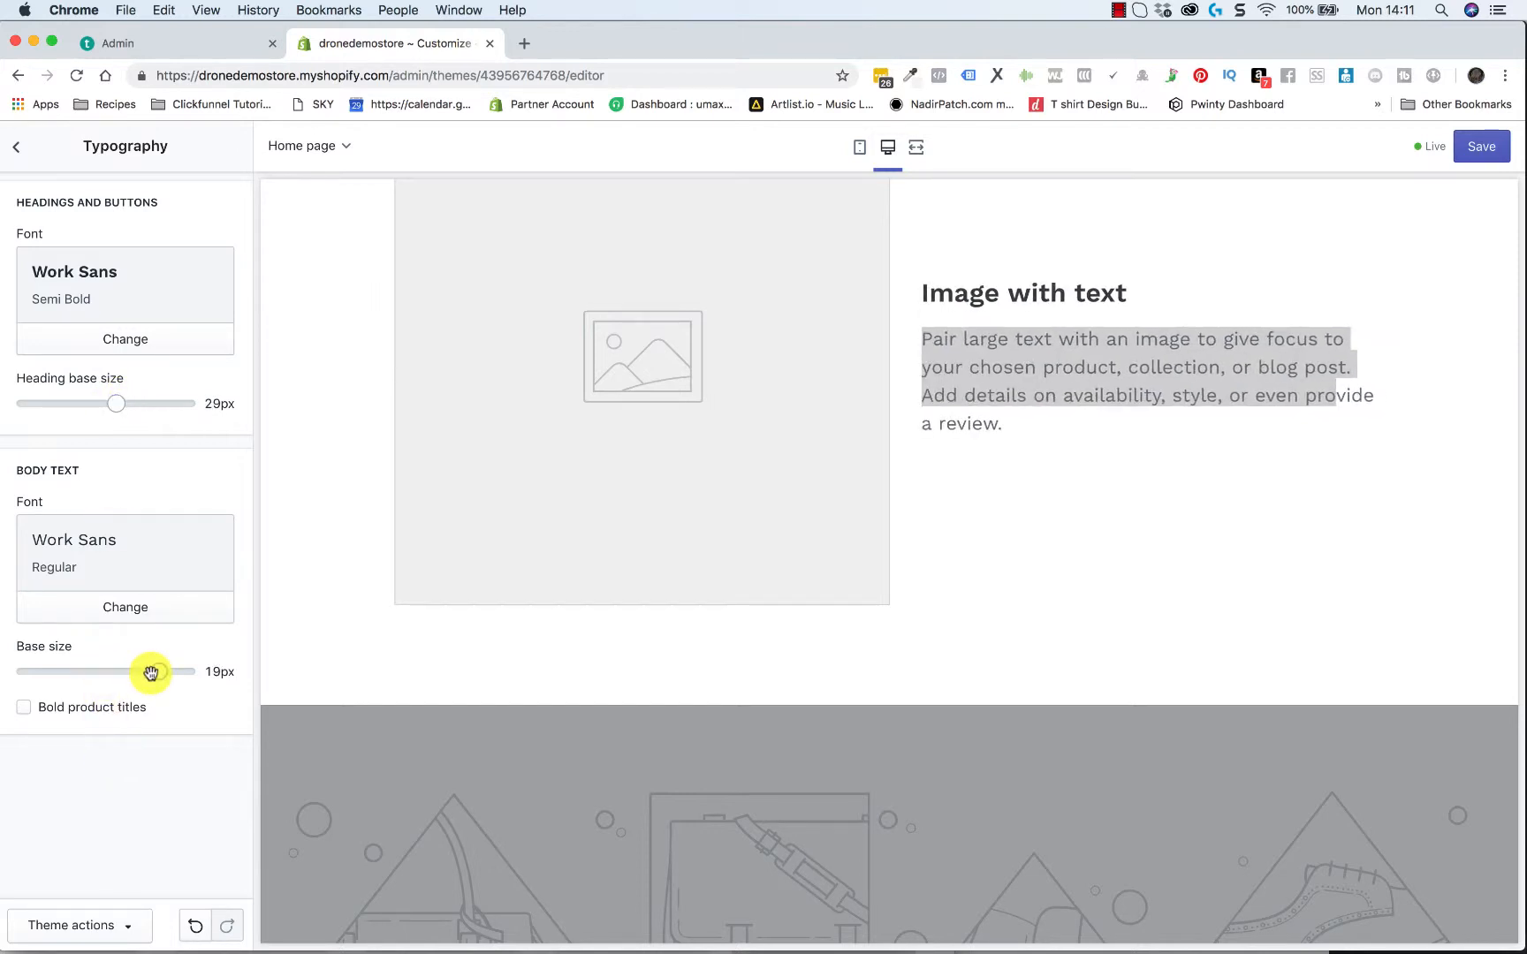
drag(150, 674, 92, 678)
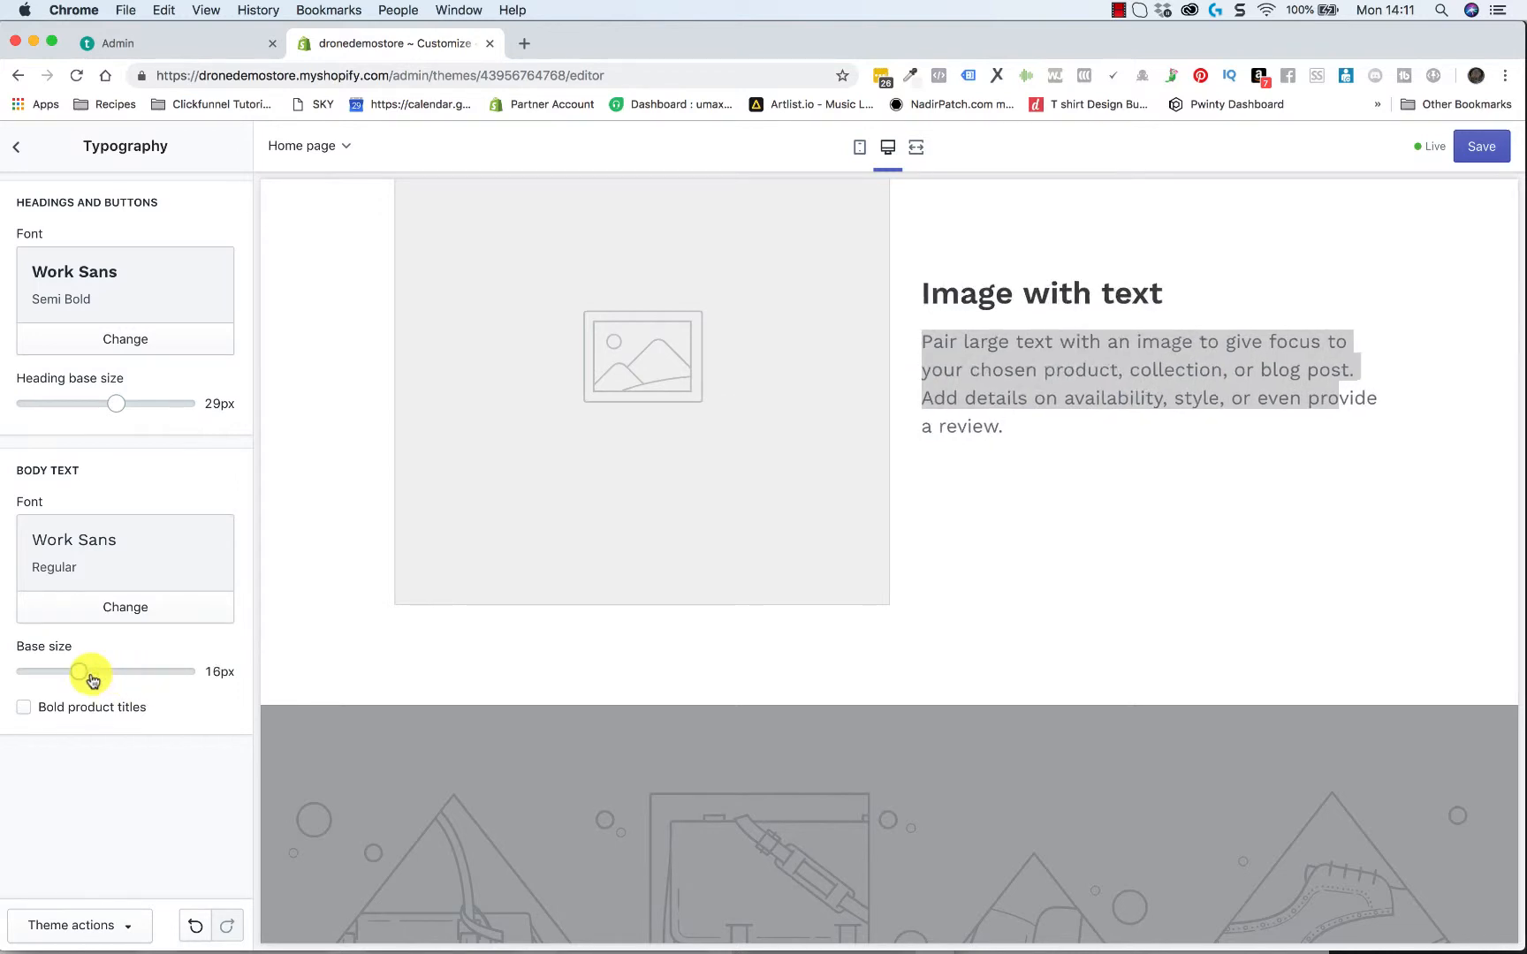
Review the theme's social media settings, covering the sharing image, sharing options and social account fields
click(16, 148)
click(80, 366)
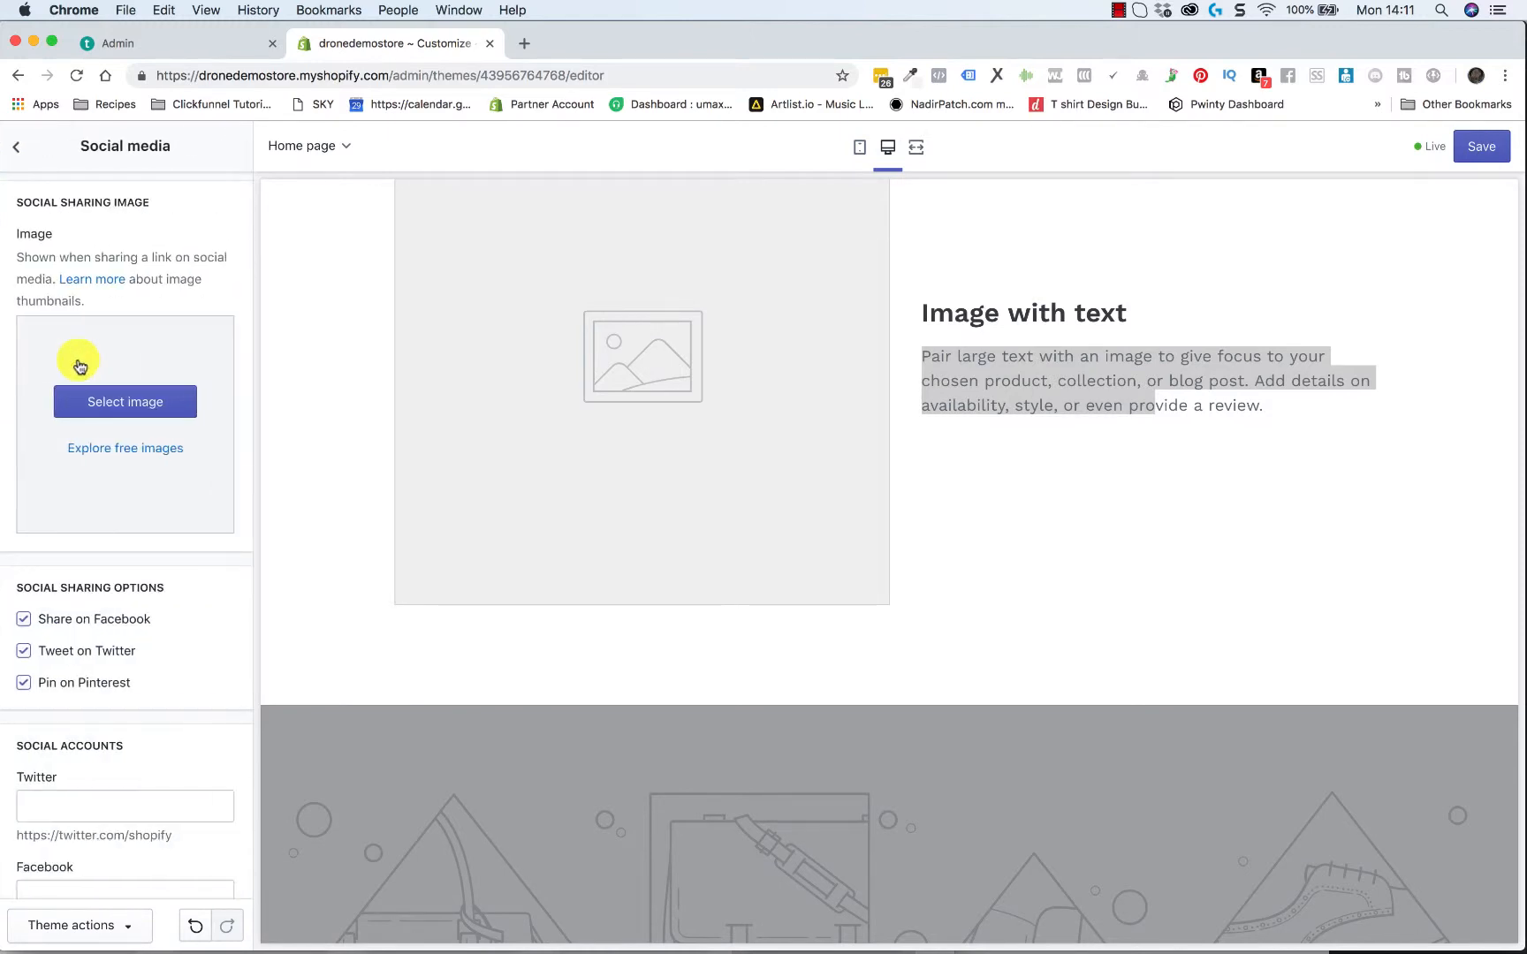
scroll(198, 611, down, 3)
scroll(203, 616, down, 2)
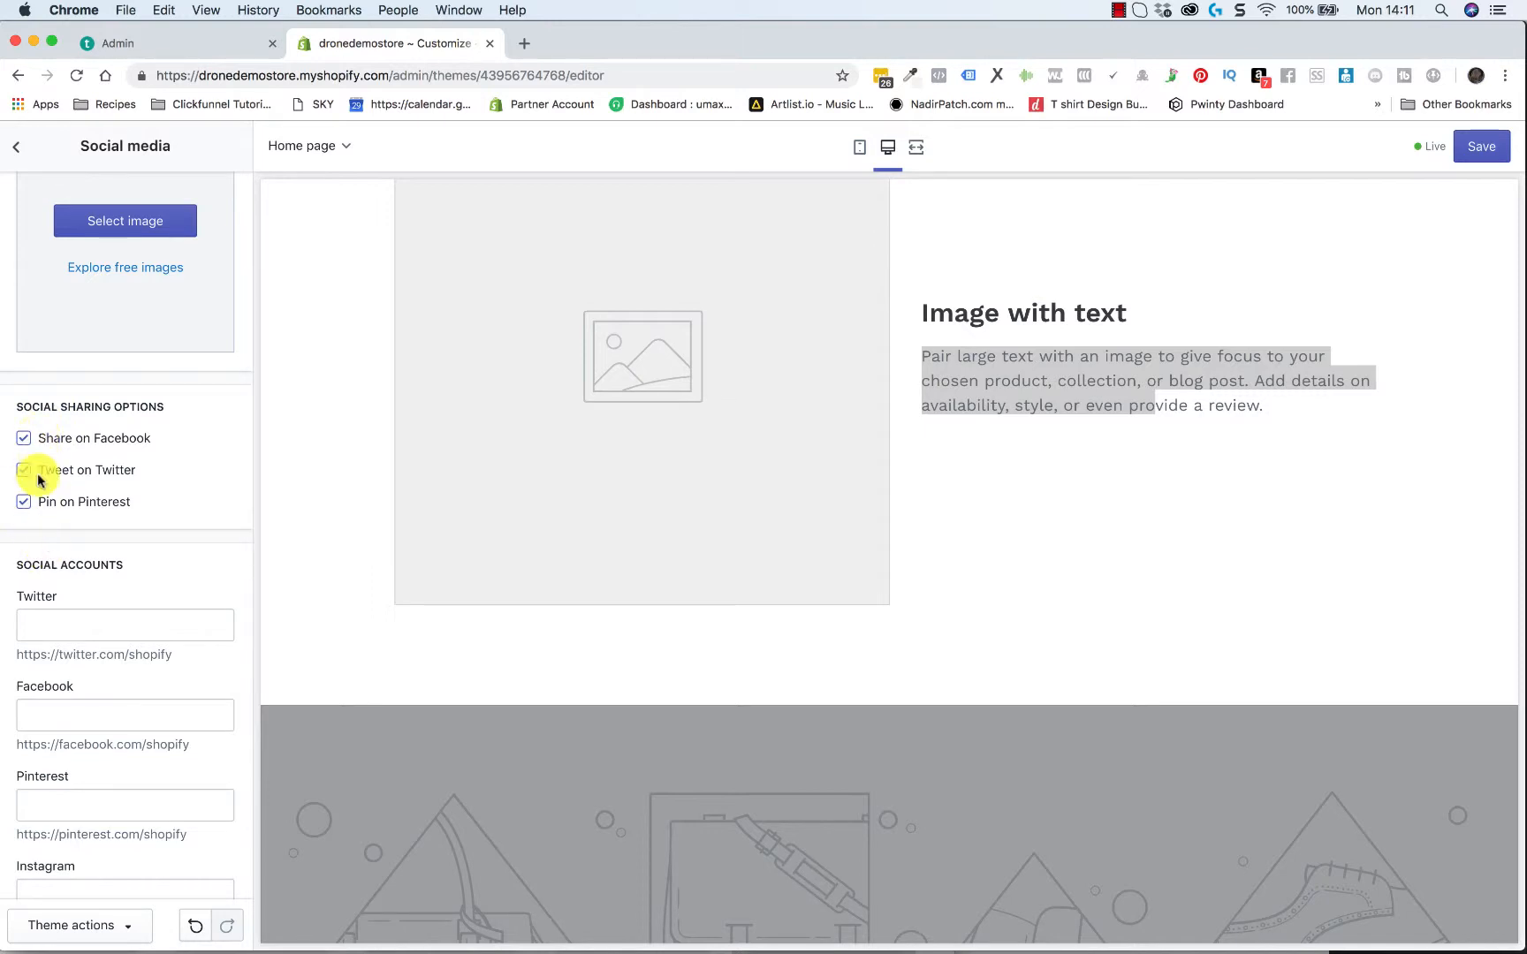
scroll(166, 505, down, 2)
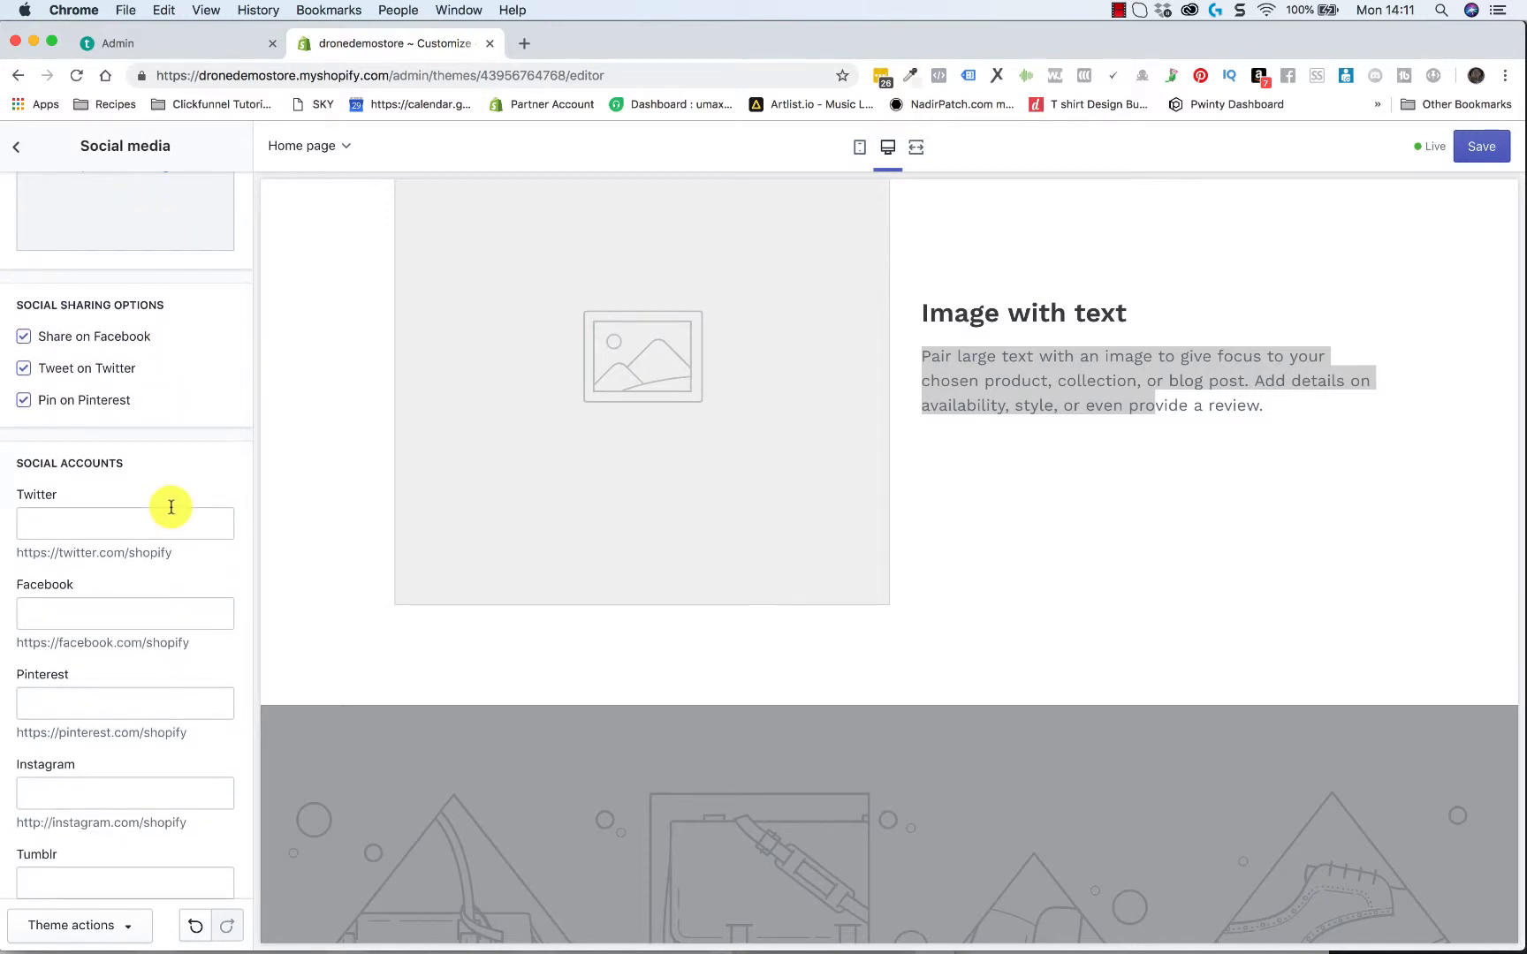
scroll(170, 506, down, 4)
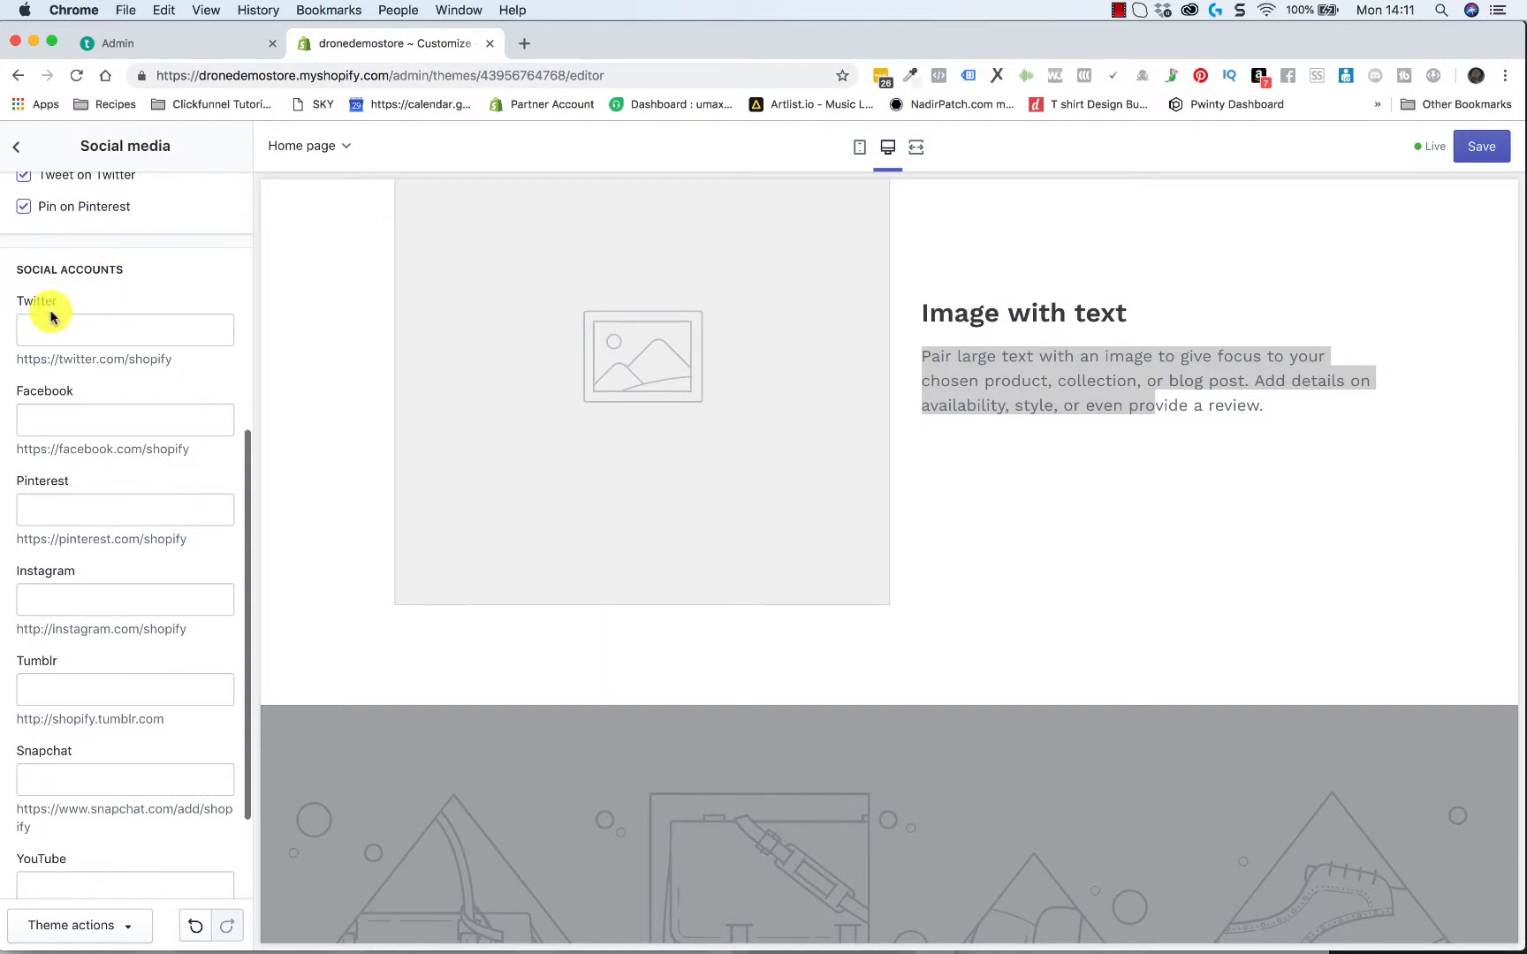
click(112, 329)
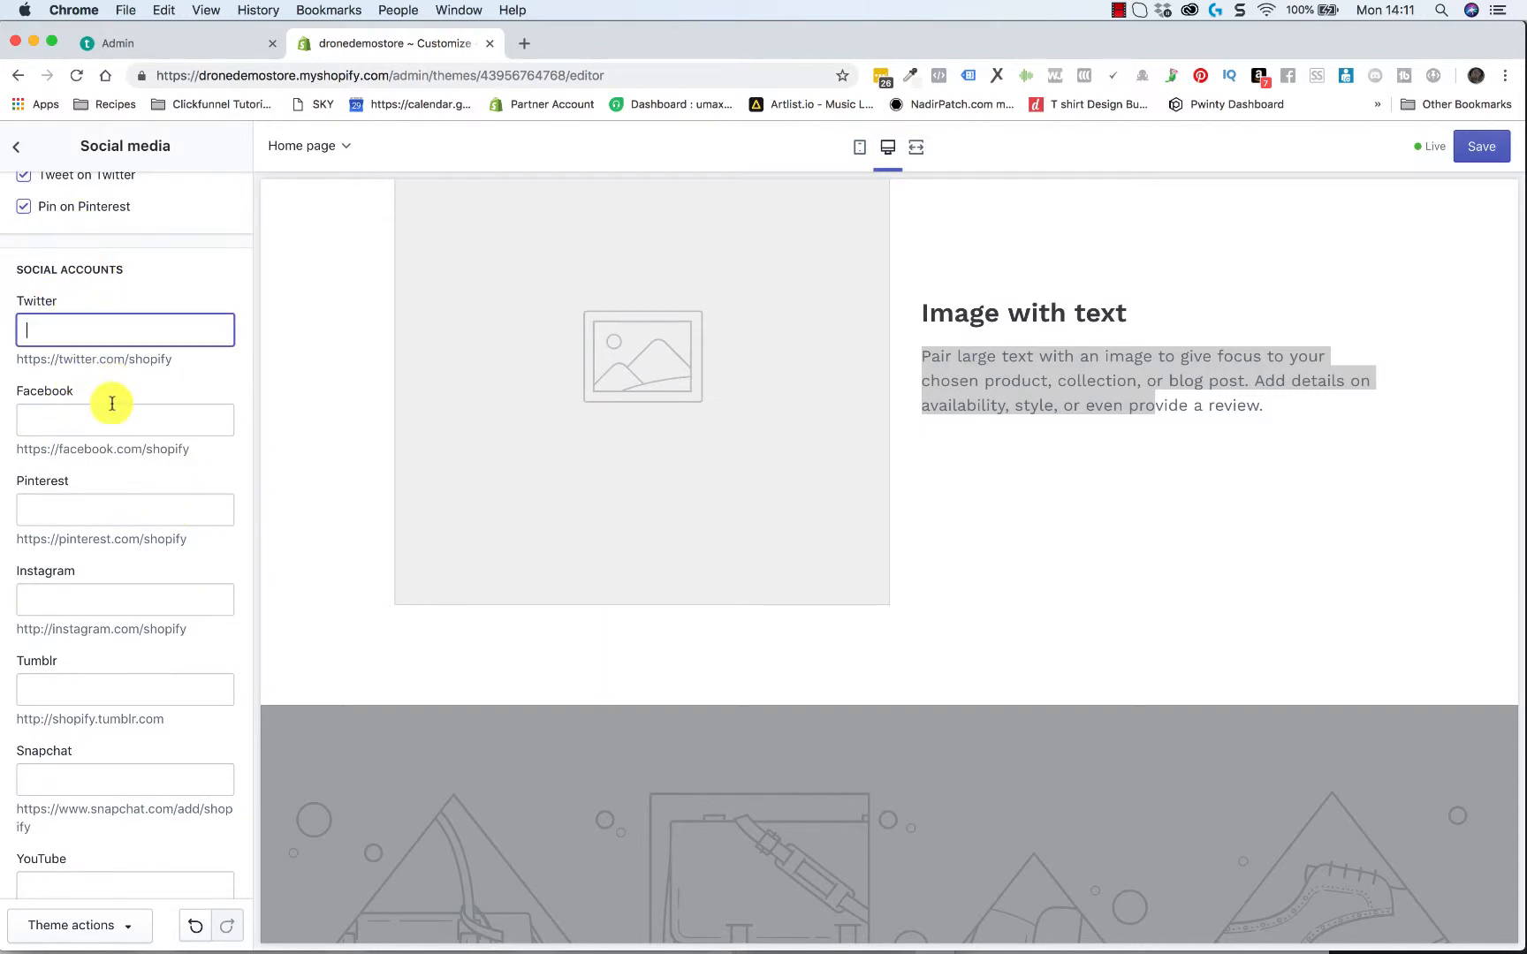
click(113, 417)
scroll(112, 415, down, 3)
click(106, 362)
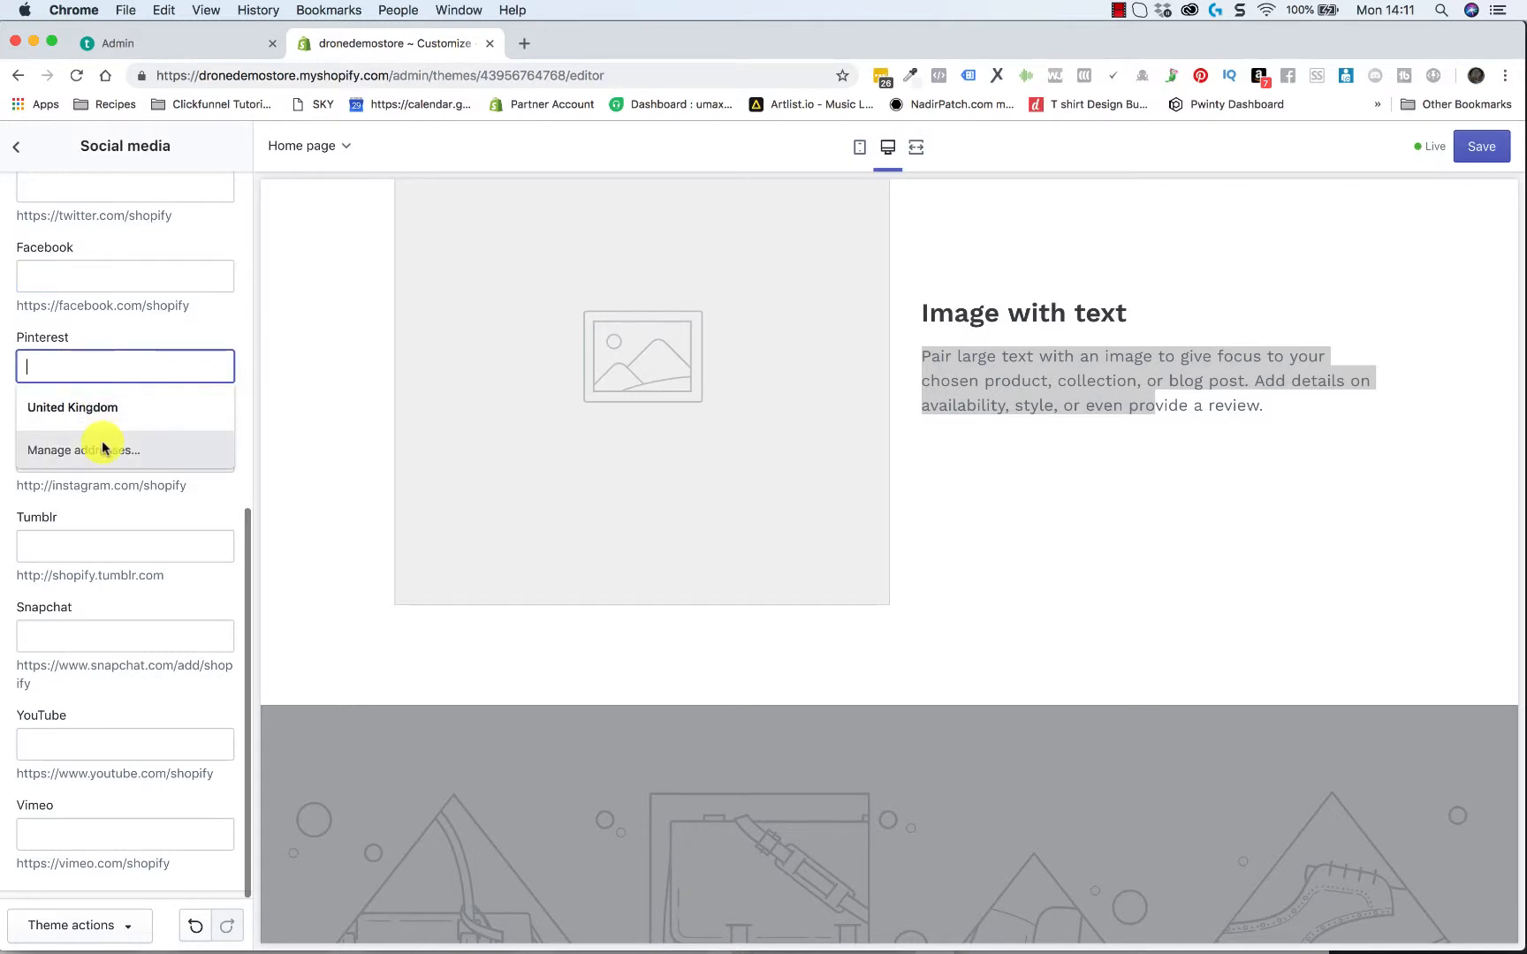
click(158, 336)
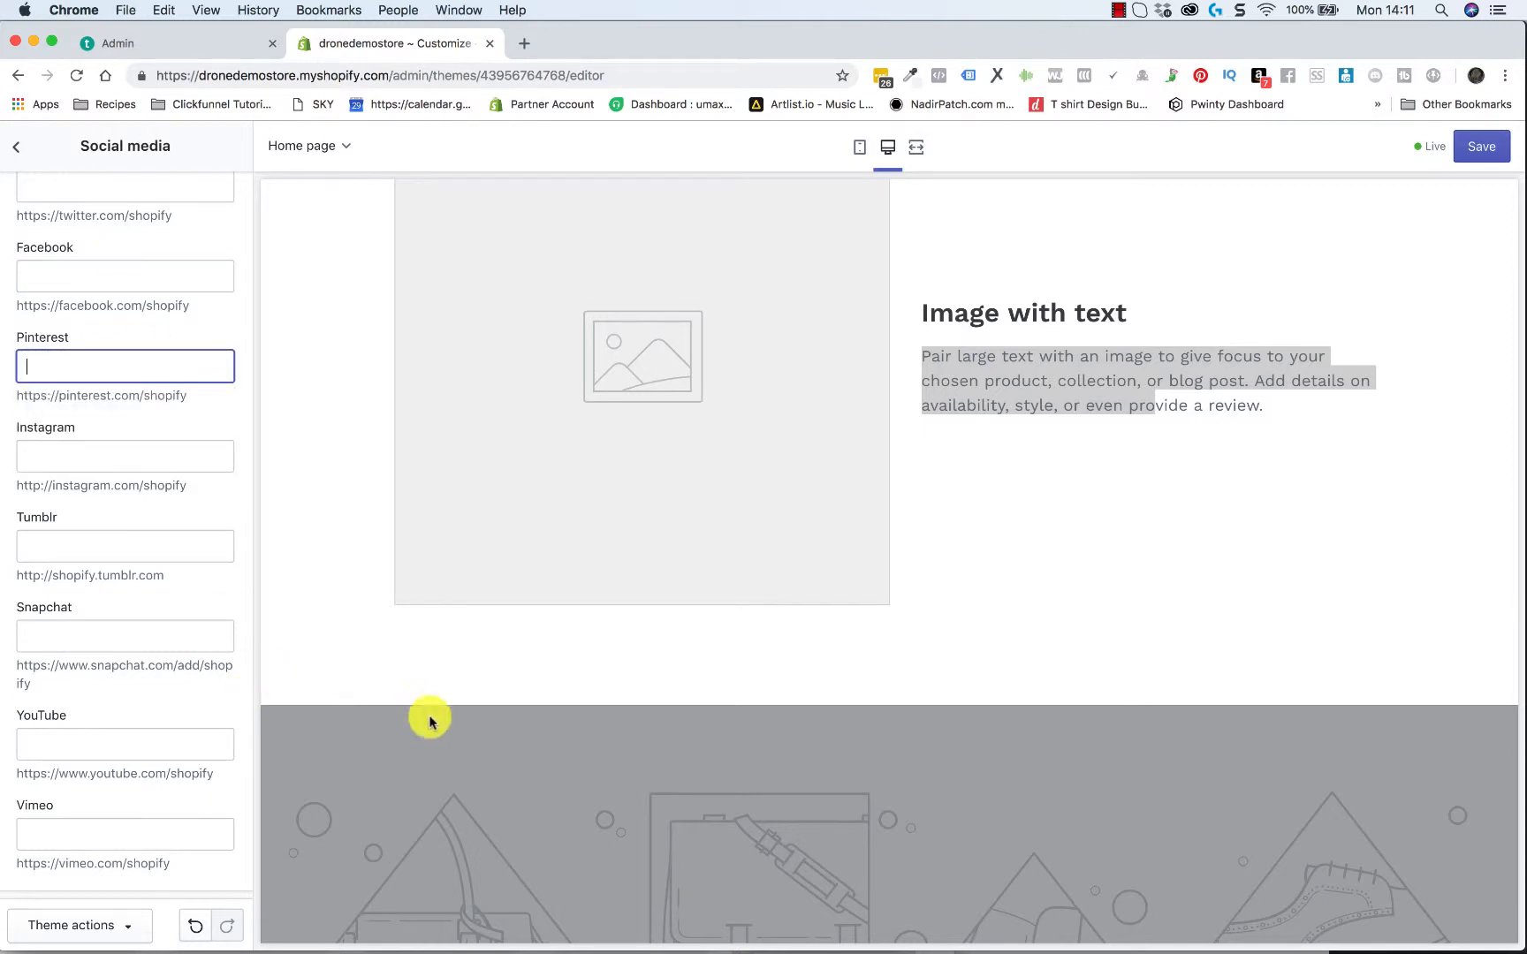
Examine the home page footer in the preview, return to its header and leave the social media settings
scroll(429, 720, down, 6)
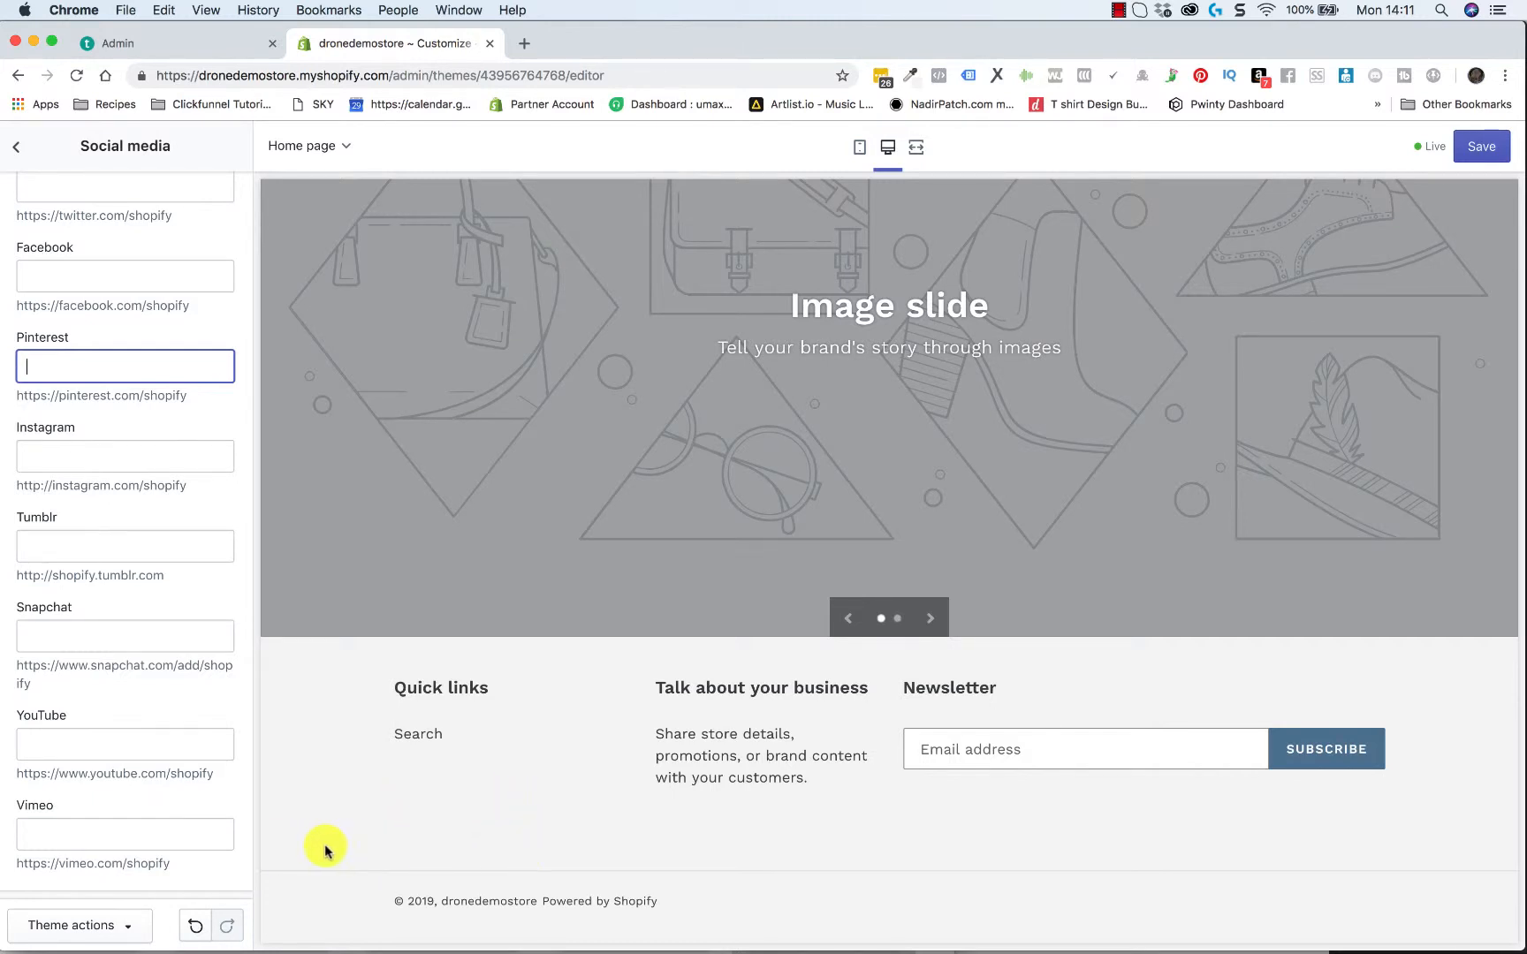
click(470, 846)
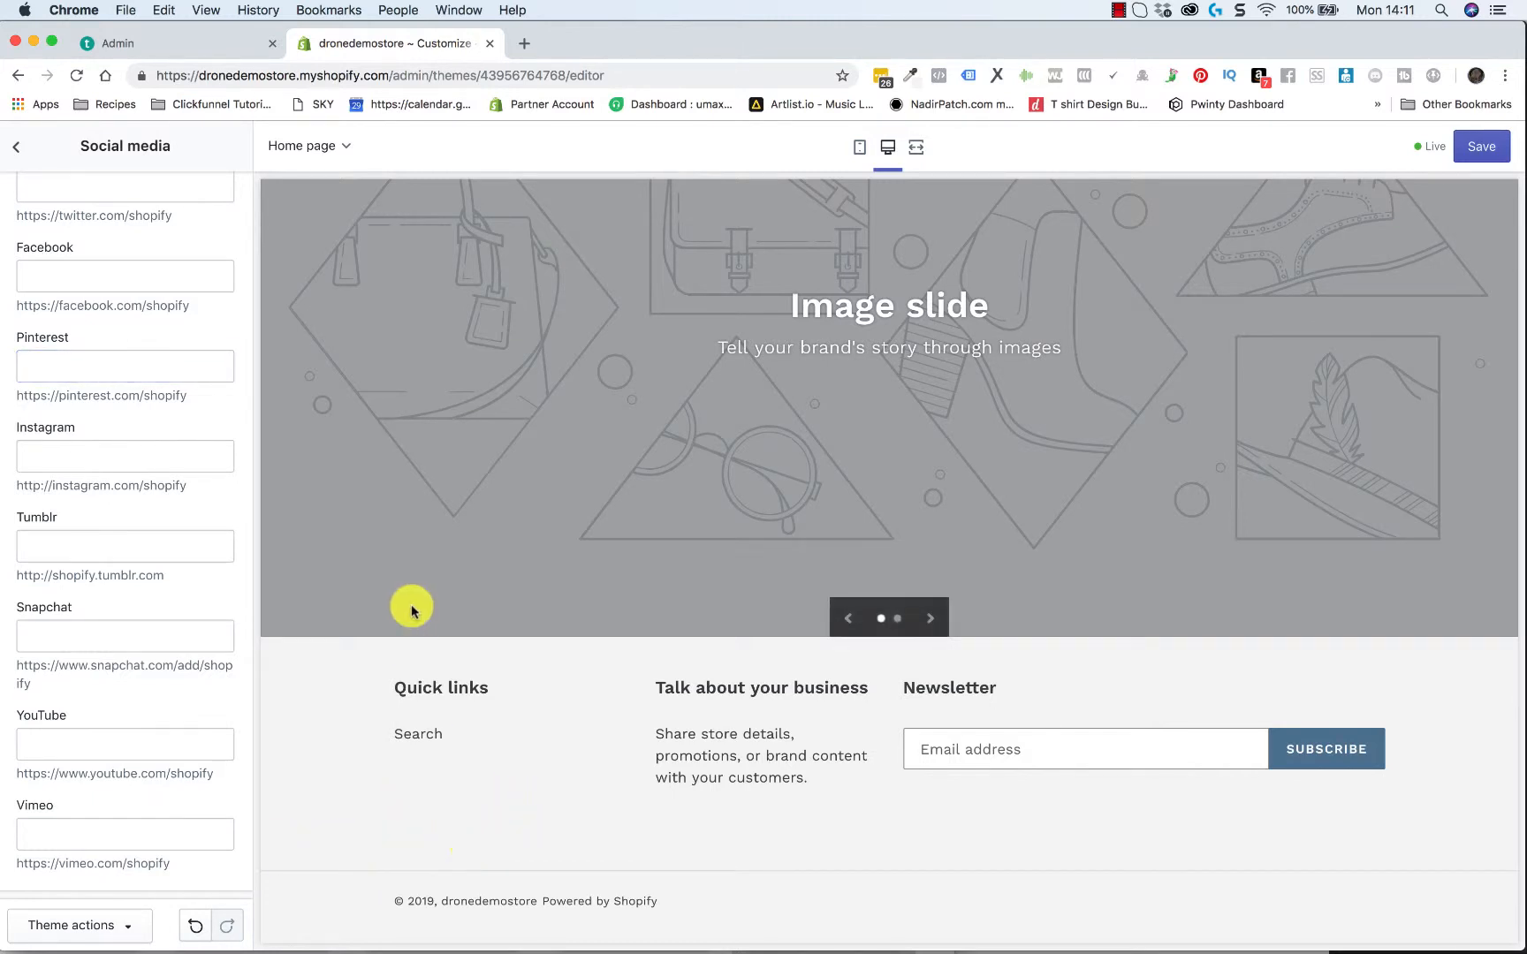
scroll(412, 610, up, 20)
scroll(323, 395, up, 5)
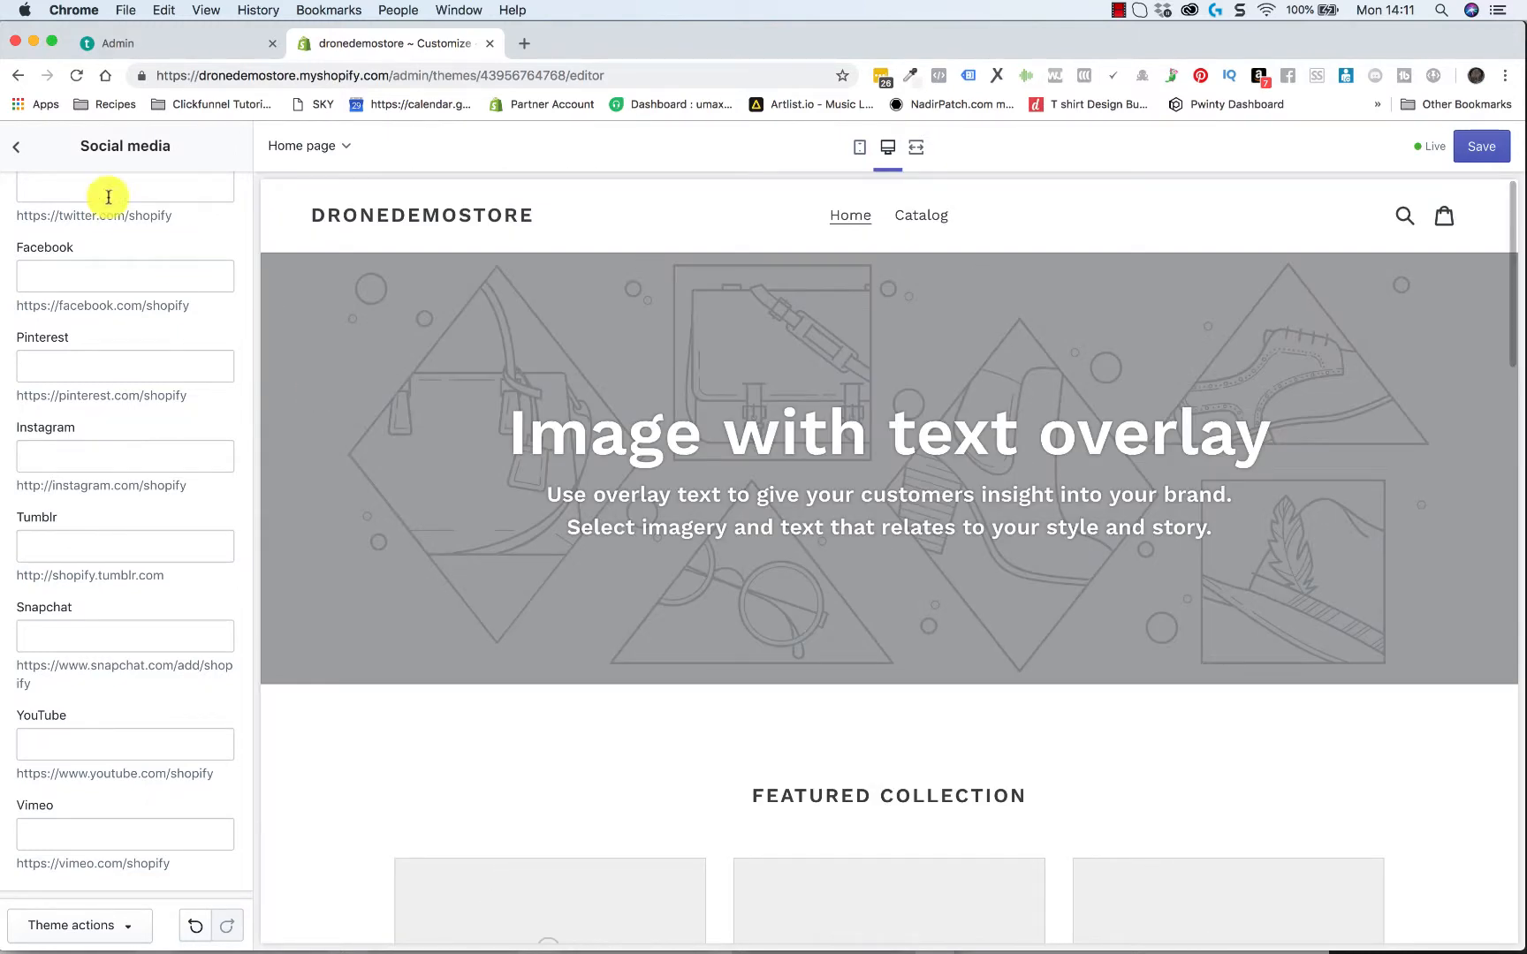
click(17, 147)
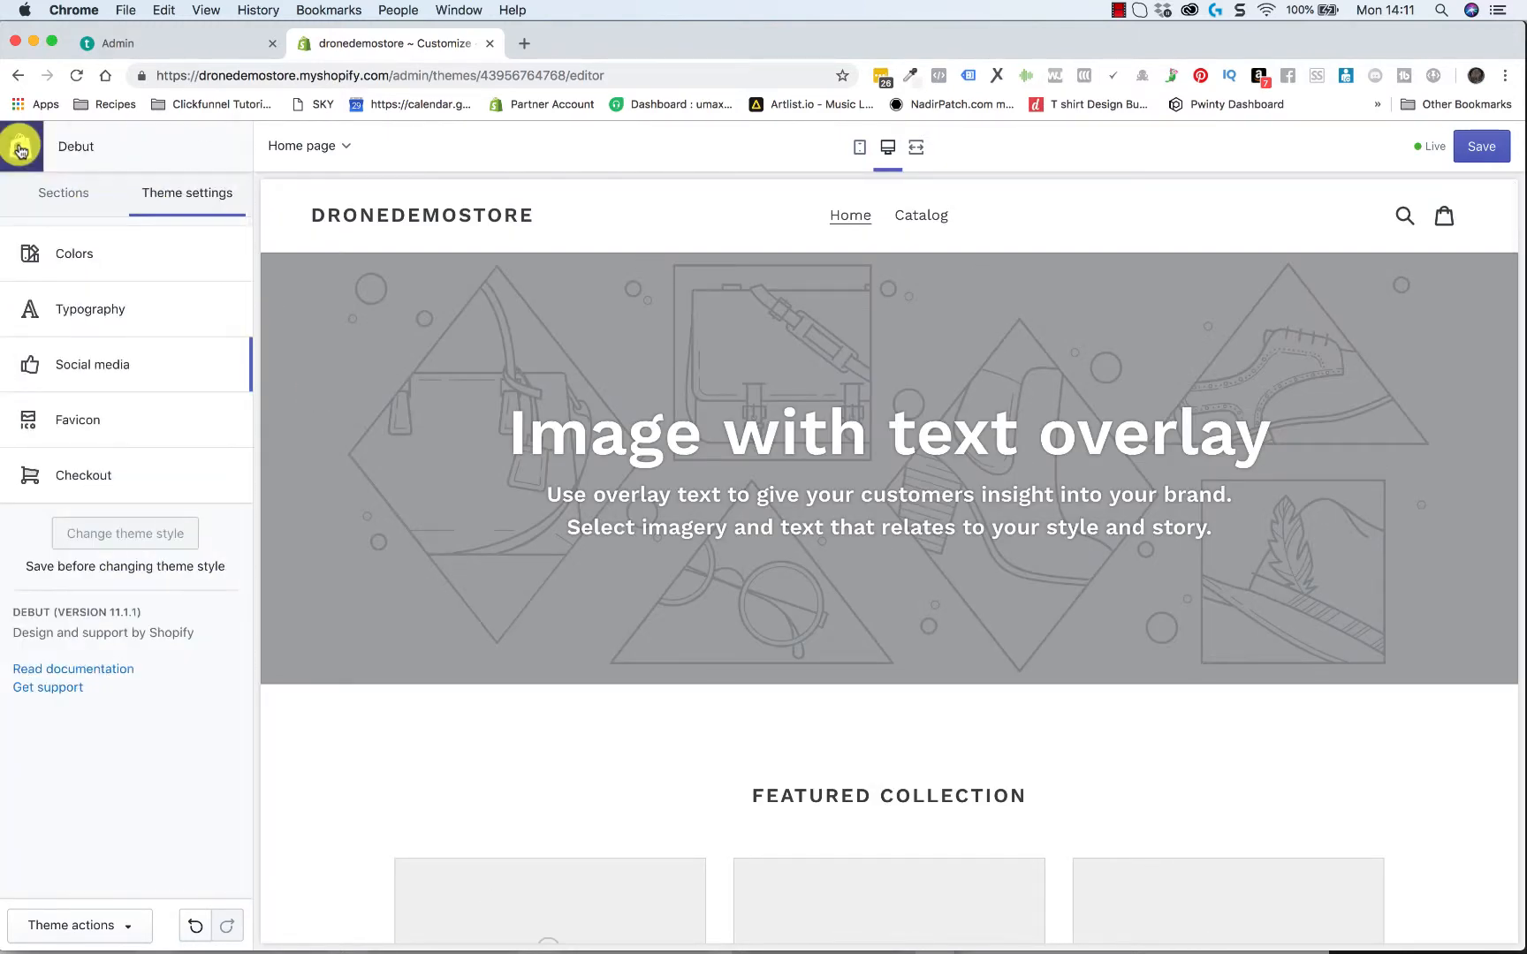
Review the theme's favicon settings and the size the favicon image is scaled down to
click(81, 420)
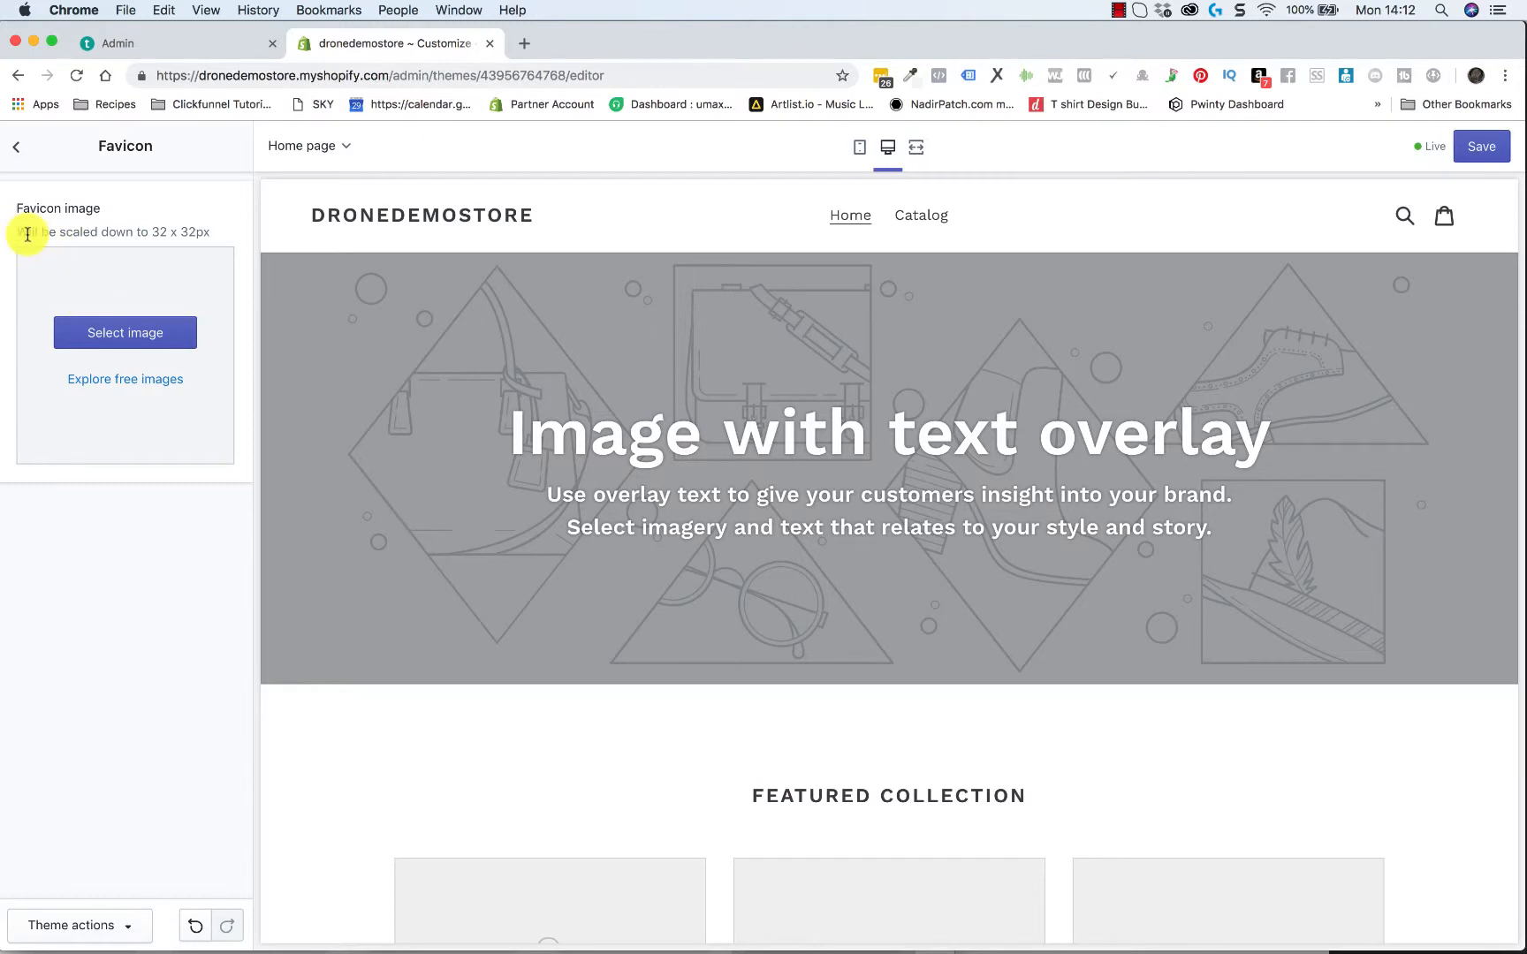
drag(20, 233, 197, 228)
click(176, 234)
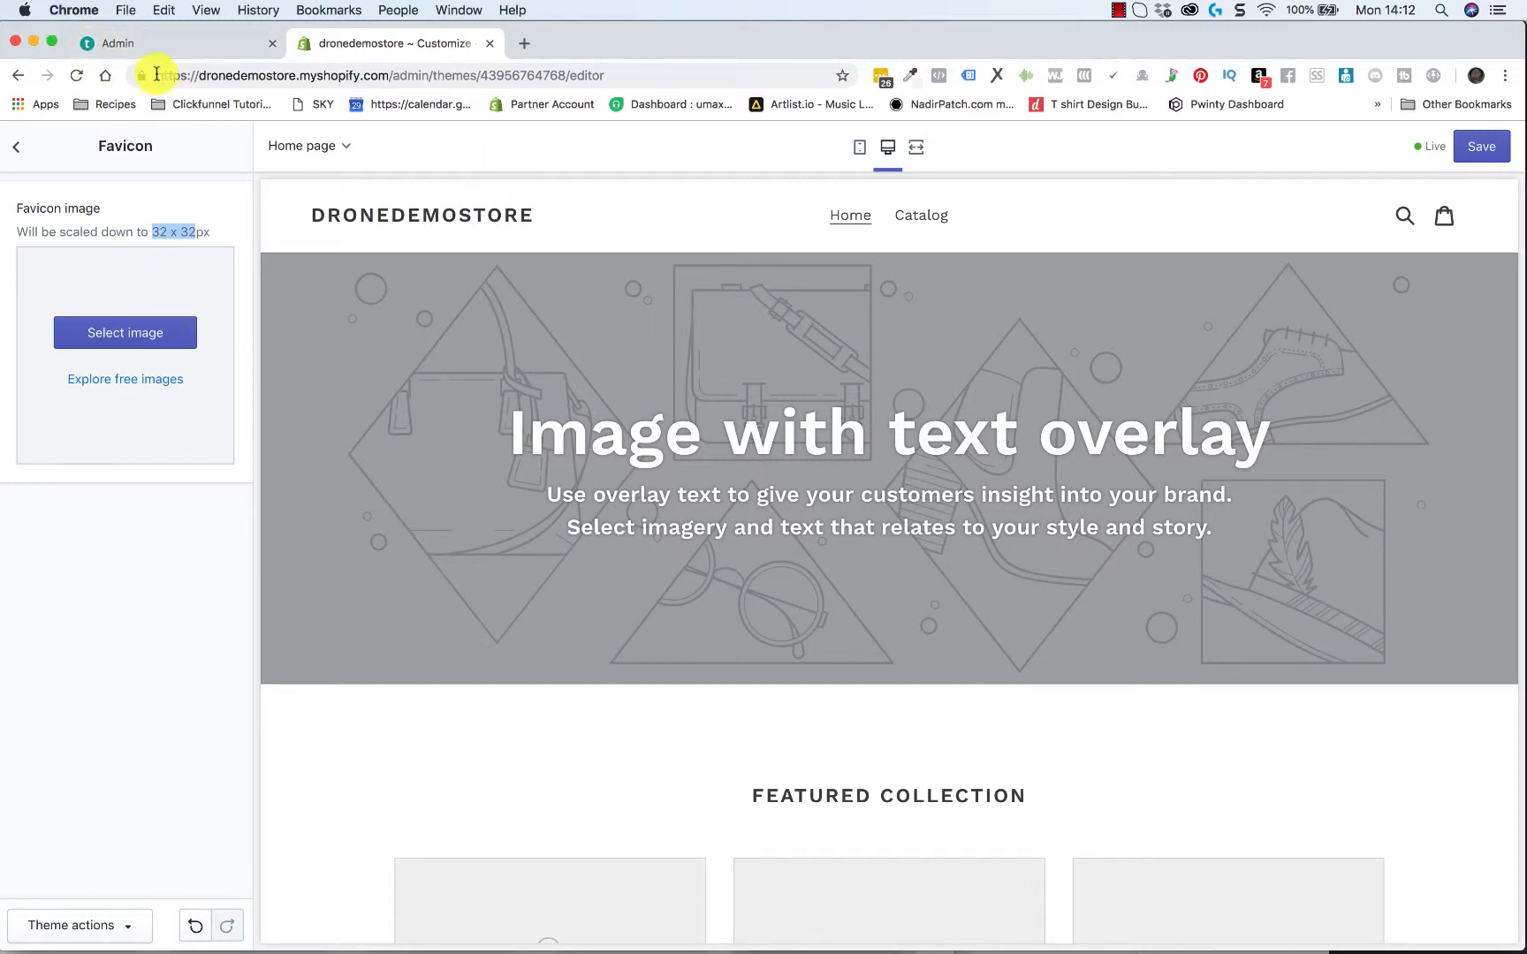
click(217, 221)
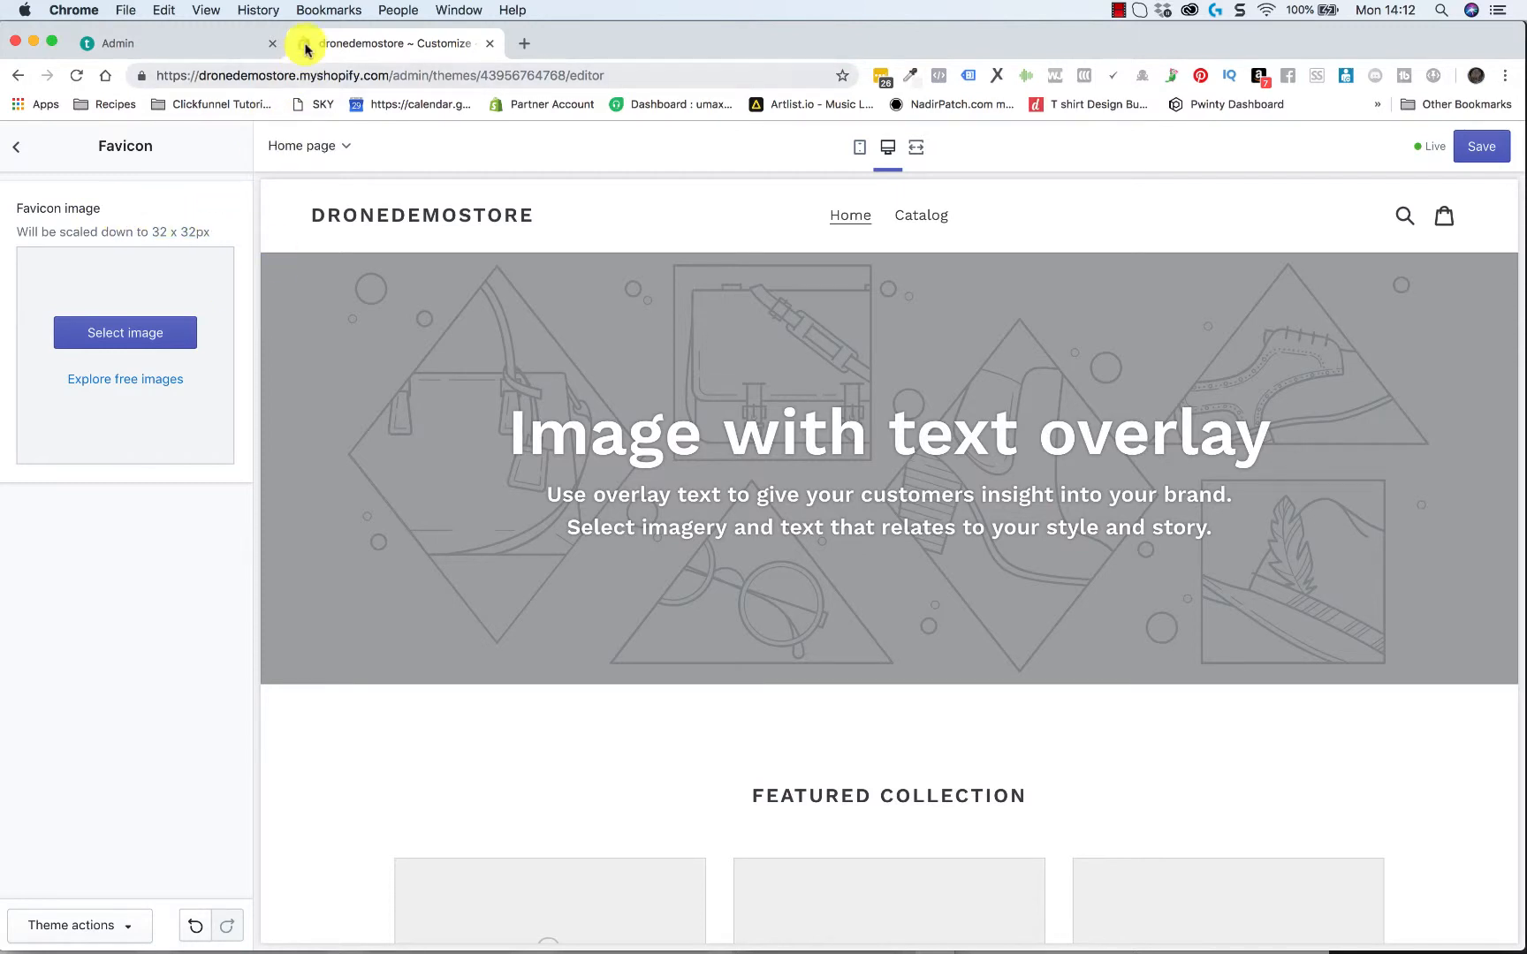
click(17, 147)
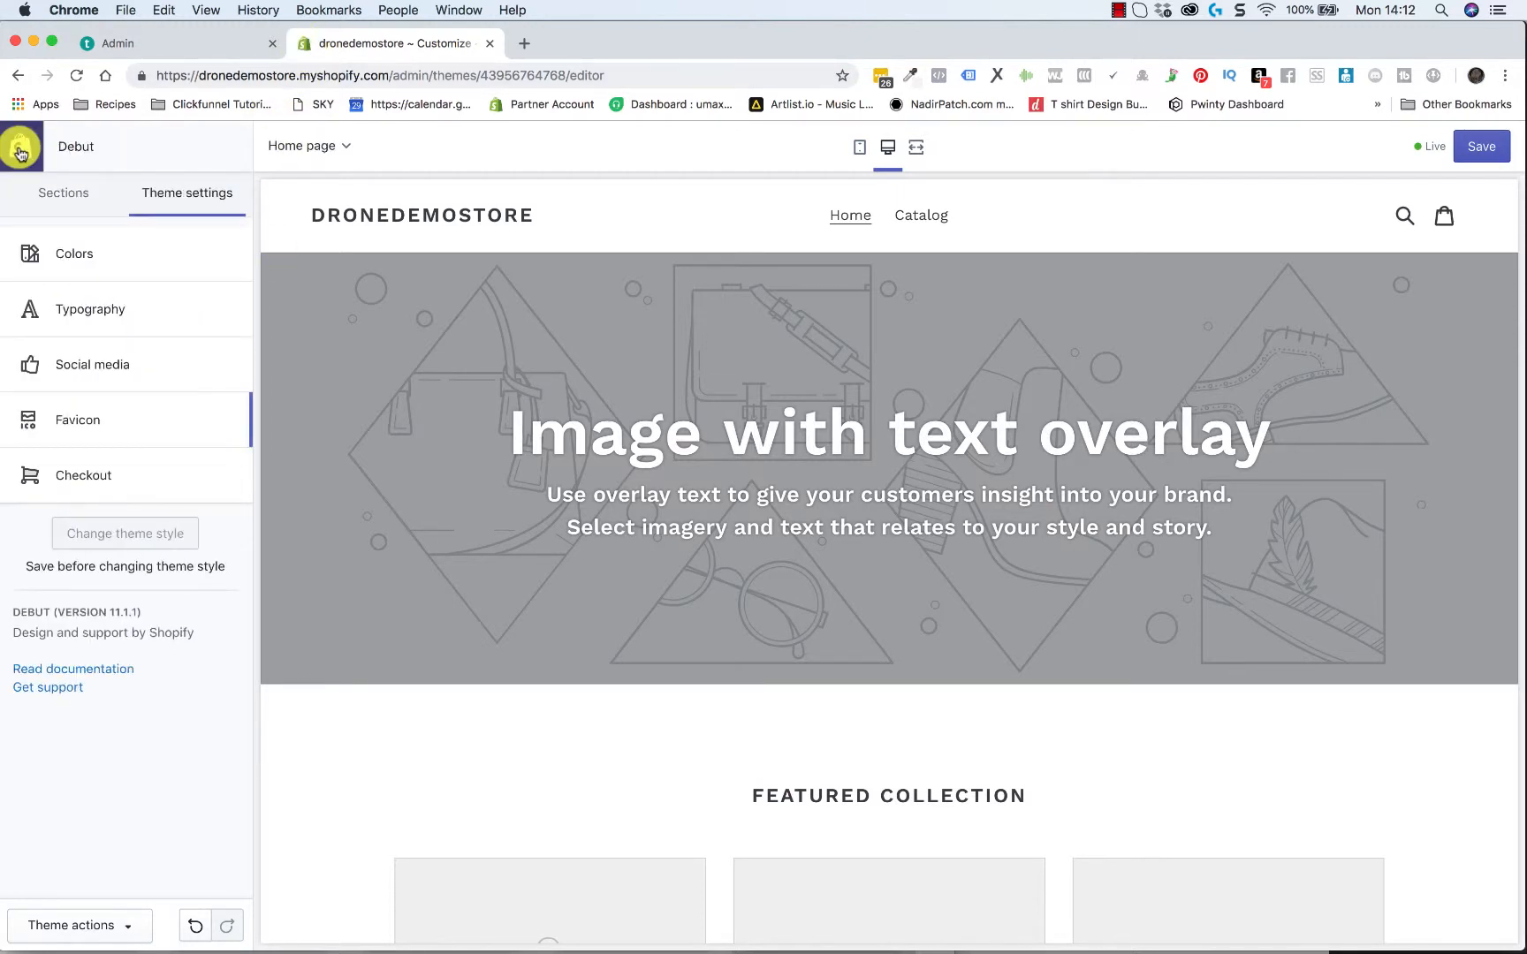
Review the theme's checkout settings, including logo, main content area, order summary, typography and colors
click(83, 475)
scroll(83, 477, down, 10)
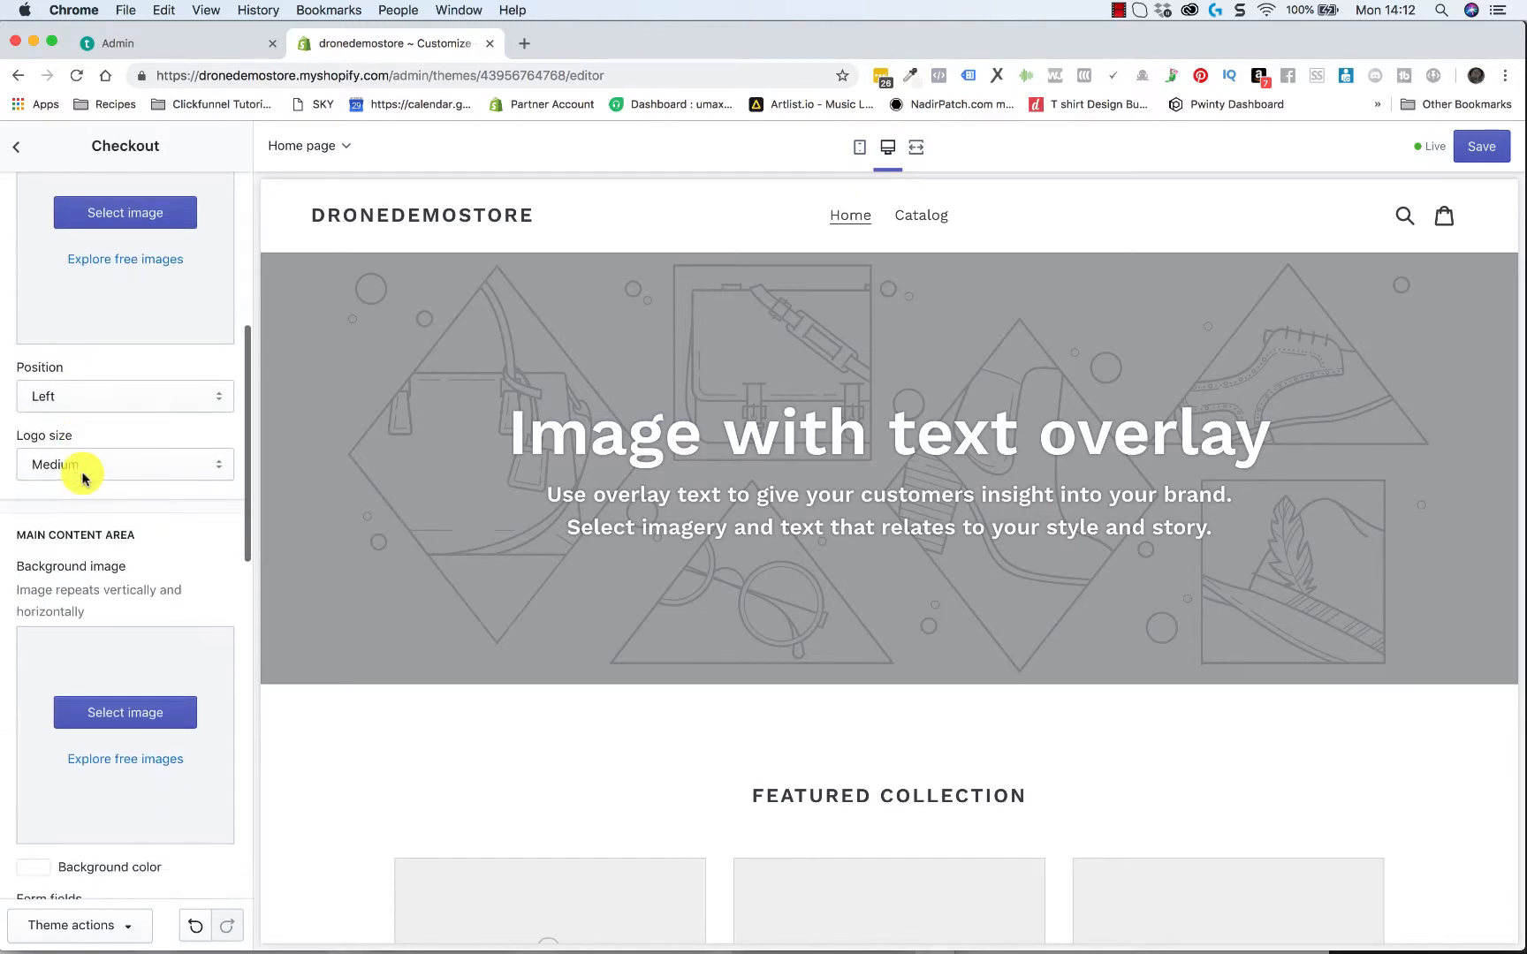
scroll(83, 477, down, 10)
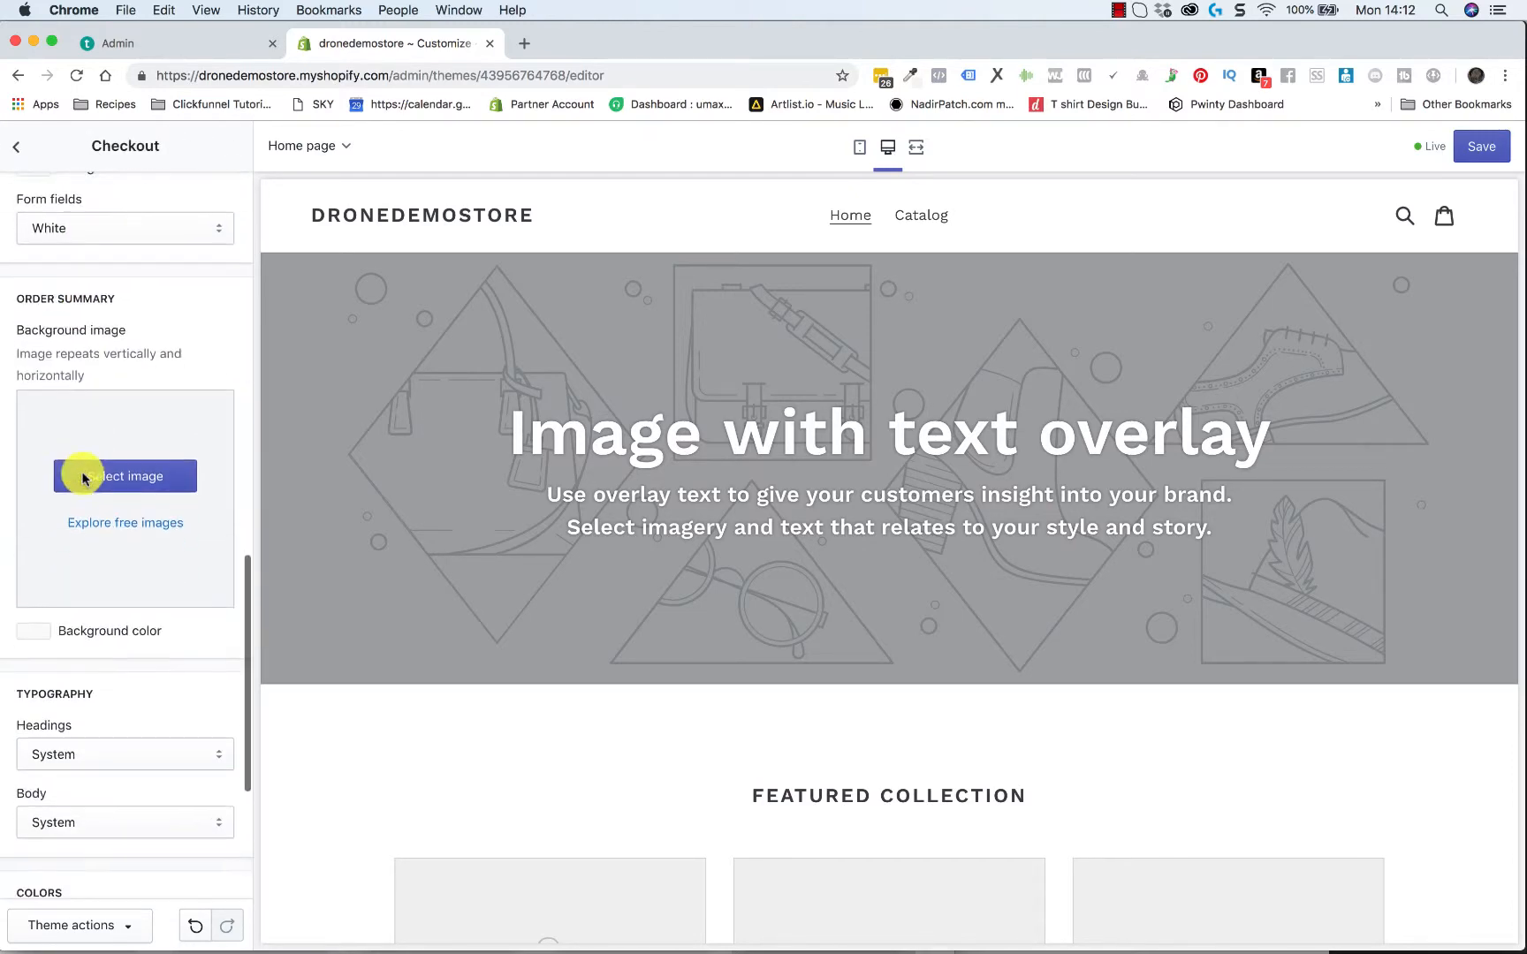
scroll(83, 478, down, 3)
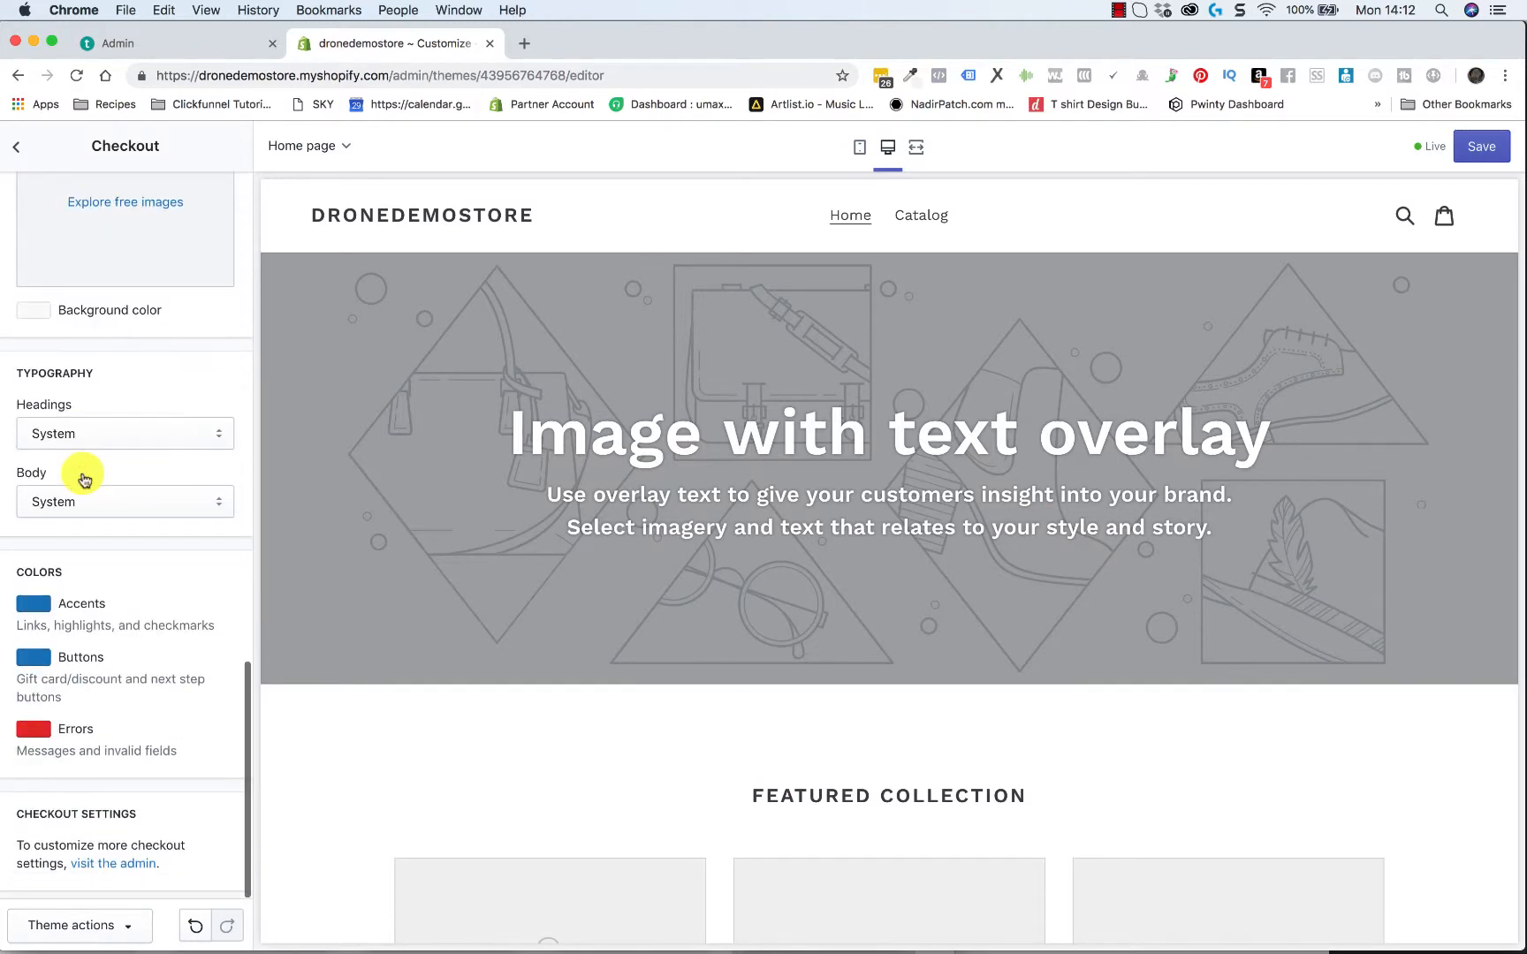
scroll(83, 477, up, 10)
click(17, 147)
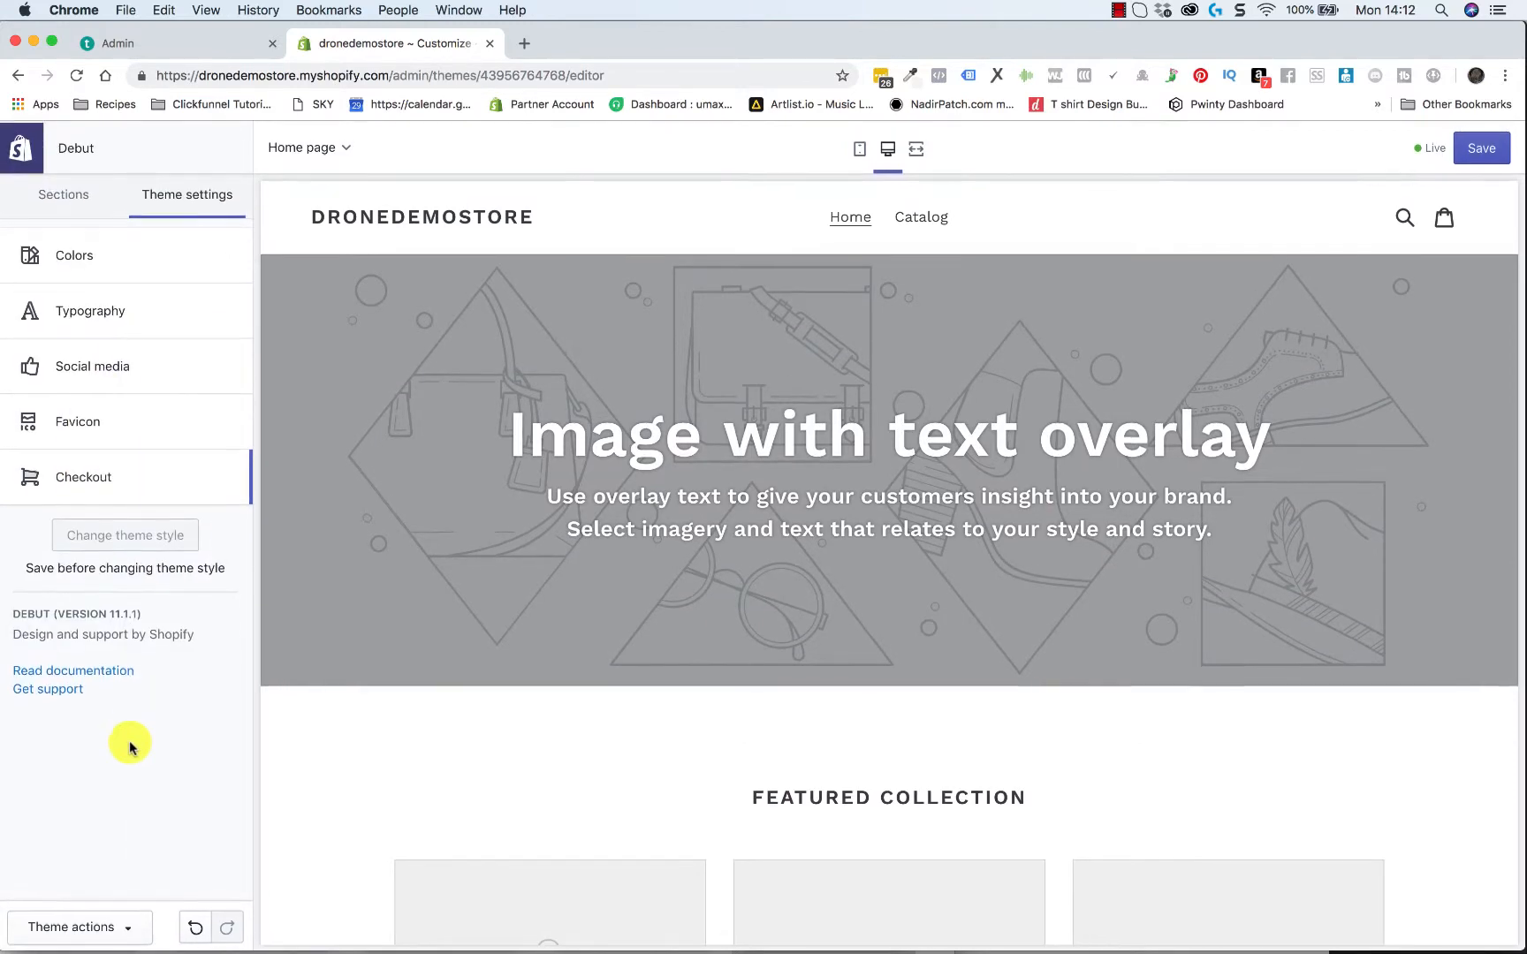
Enable the announcement bar in the home page's Header section settings
click(42, 192)
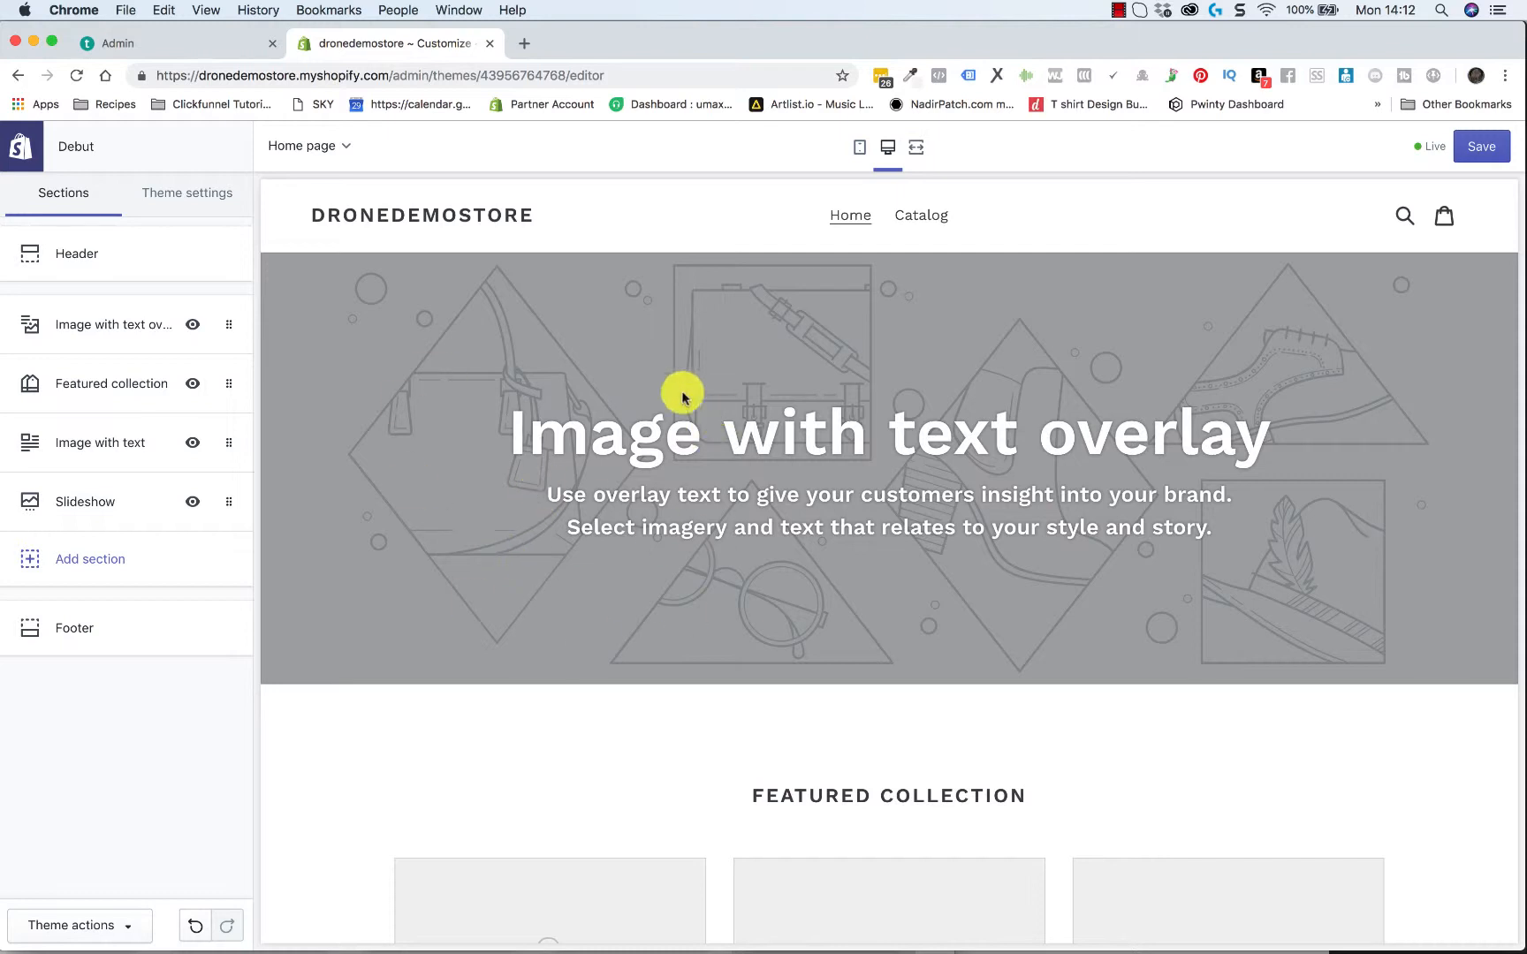
click(55, 257)
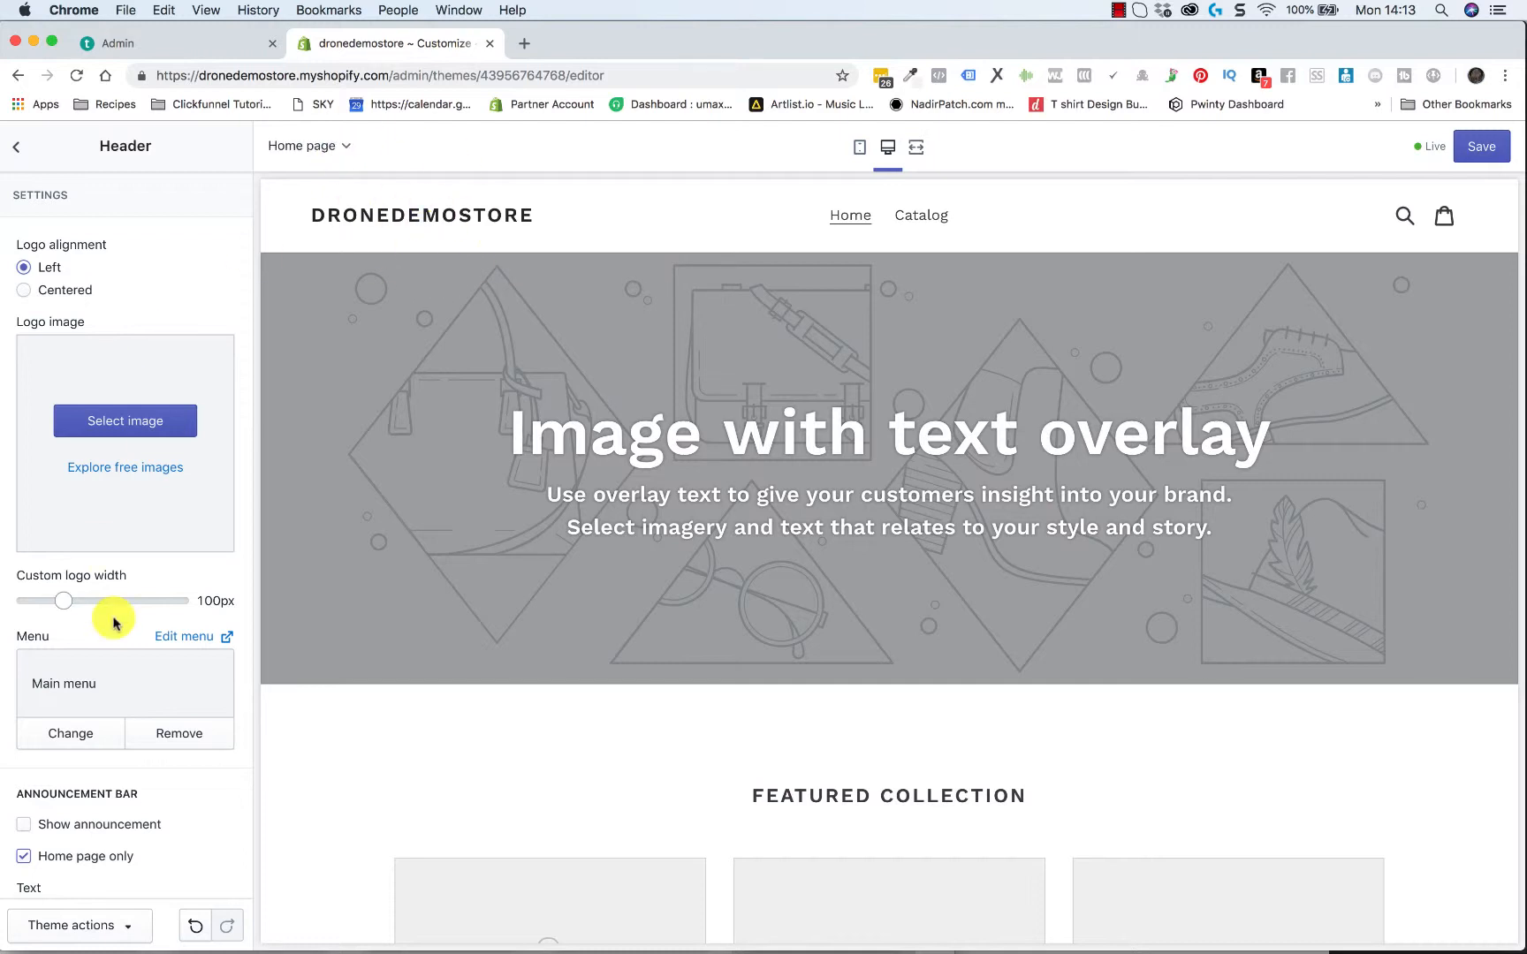
scroll(115, 624, down, 3)
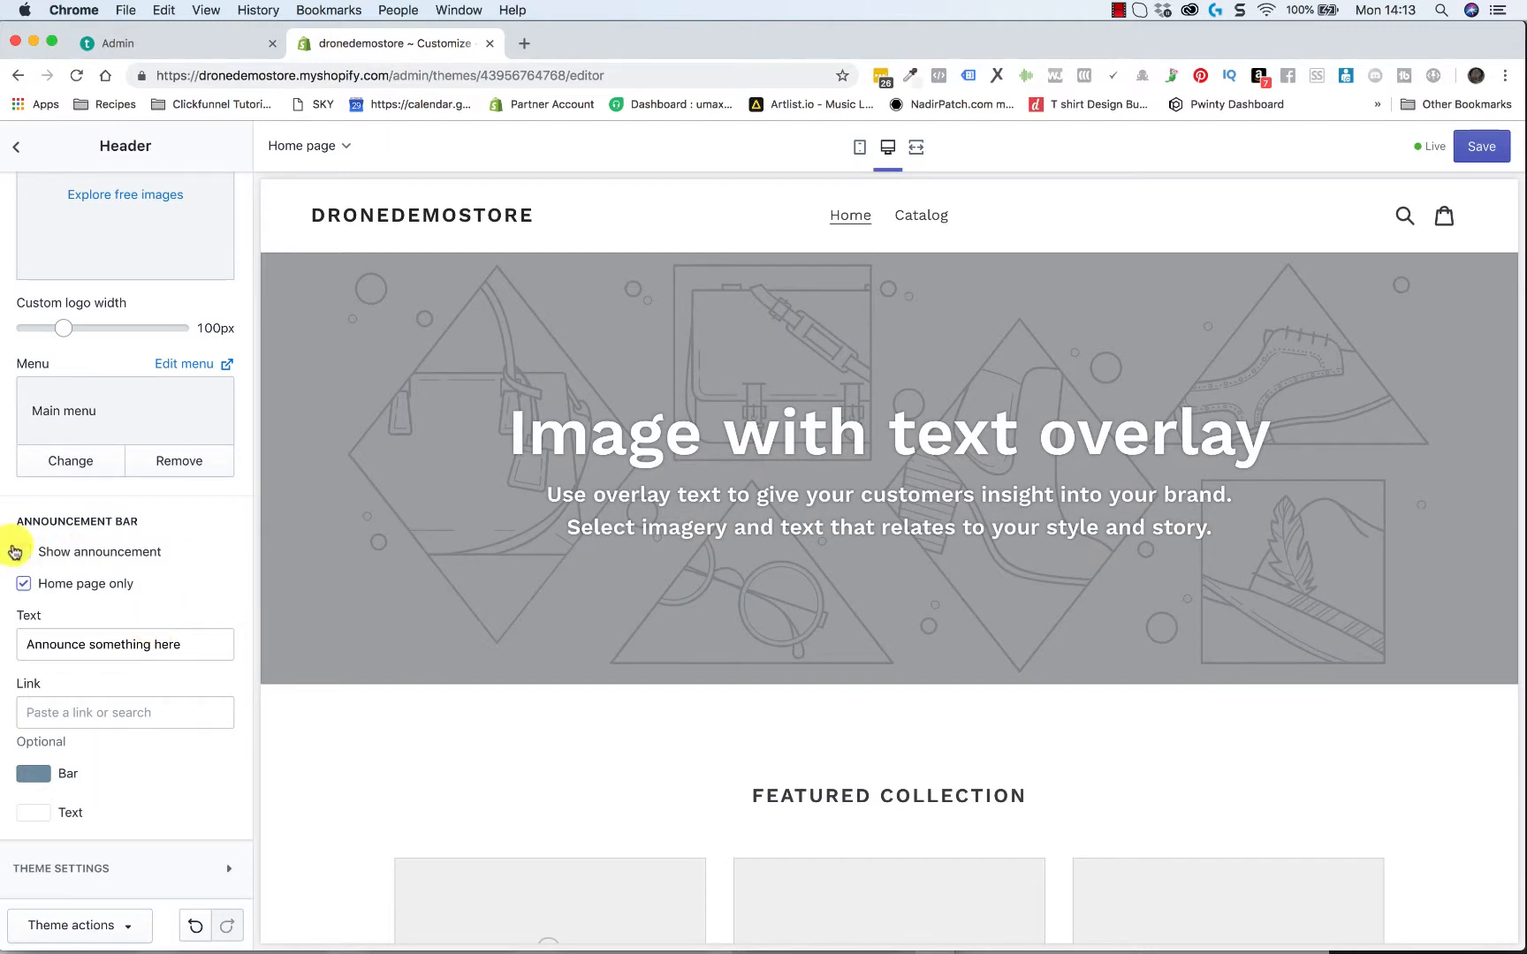
click(24, 553)
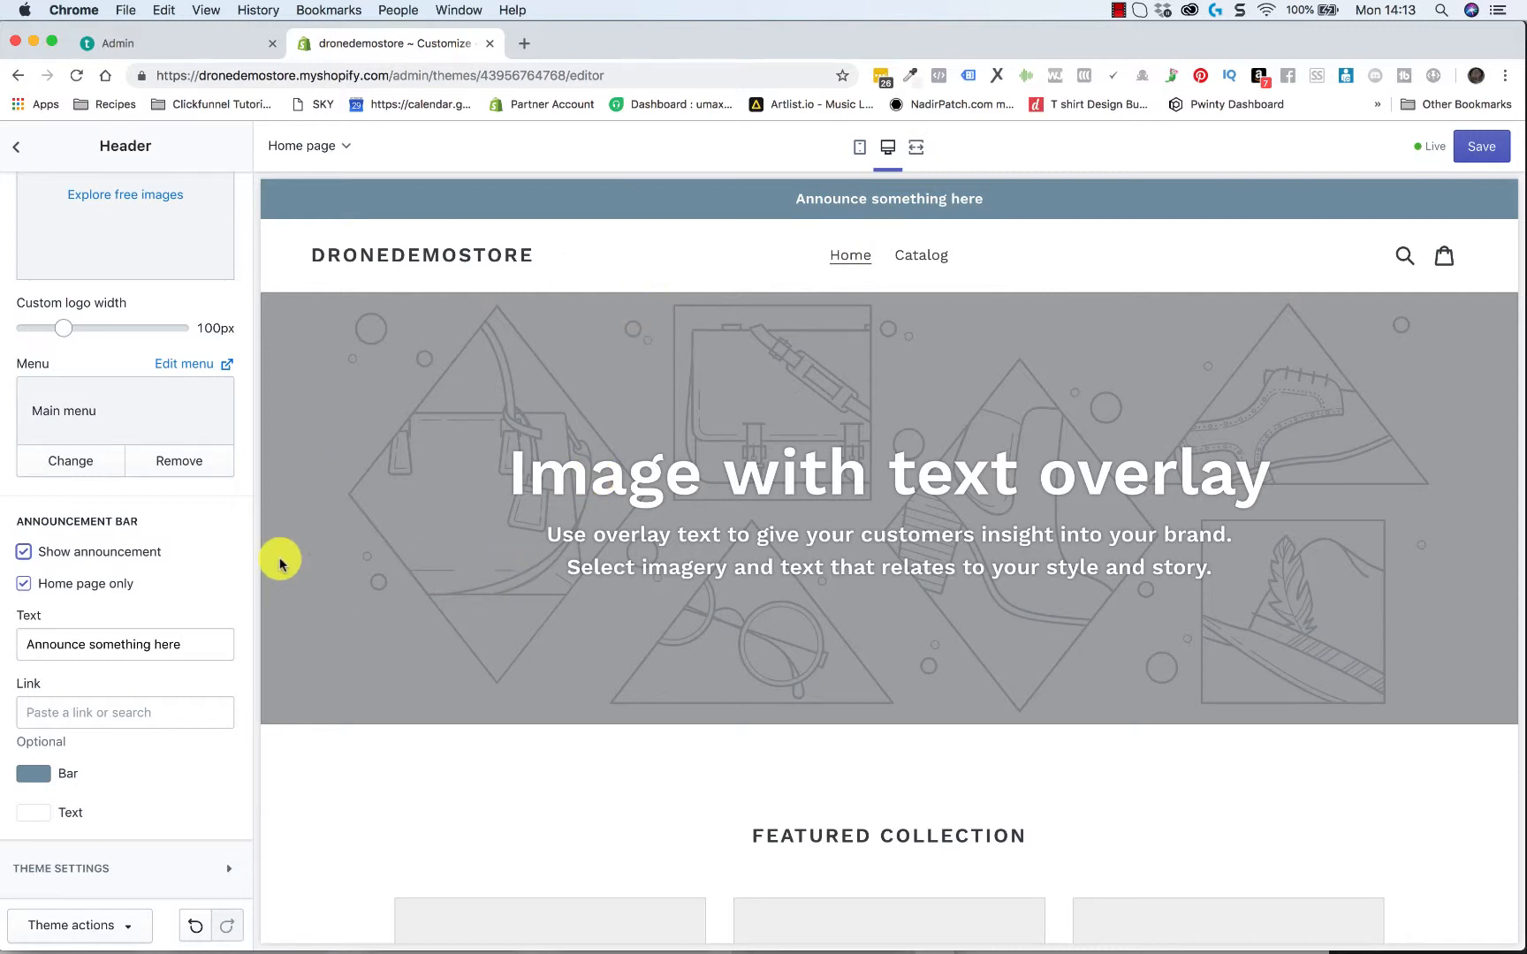
scroll(283, 564, down, 2)
scroll(494, 532, up, 2)
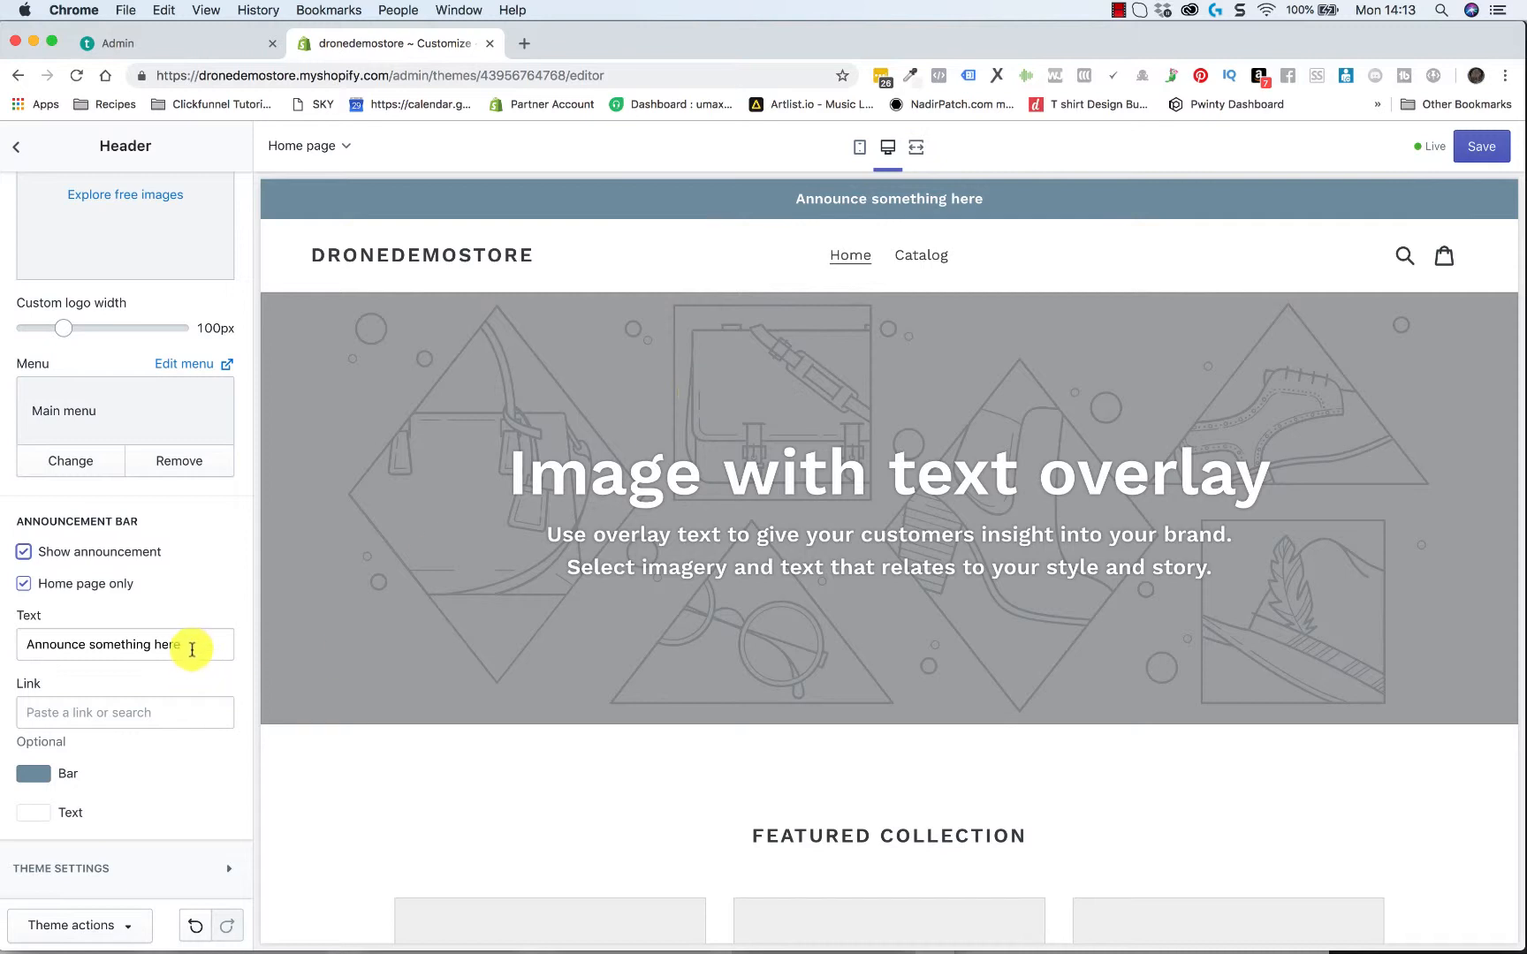
Replace the announcement bar text with "FREE Shipping On All Orders"
drag(195, 644, 1, 650)
text(FREE Shipping O)
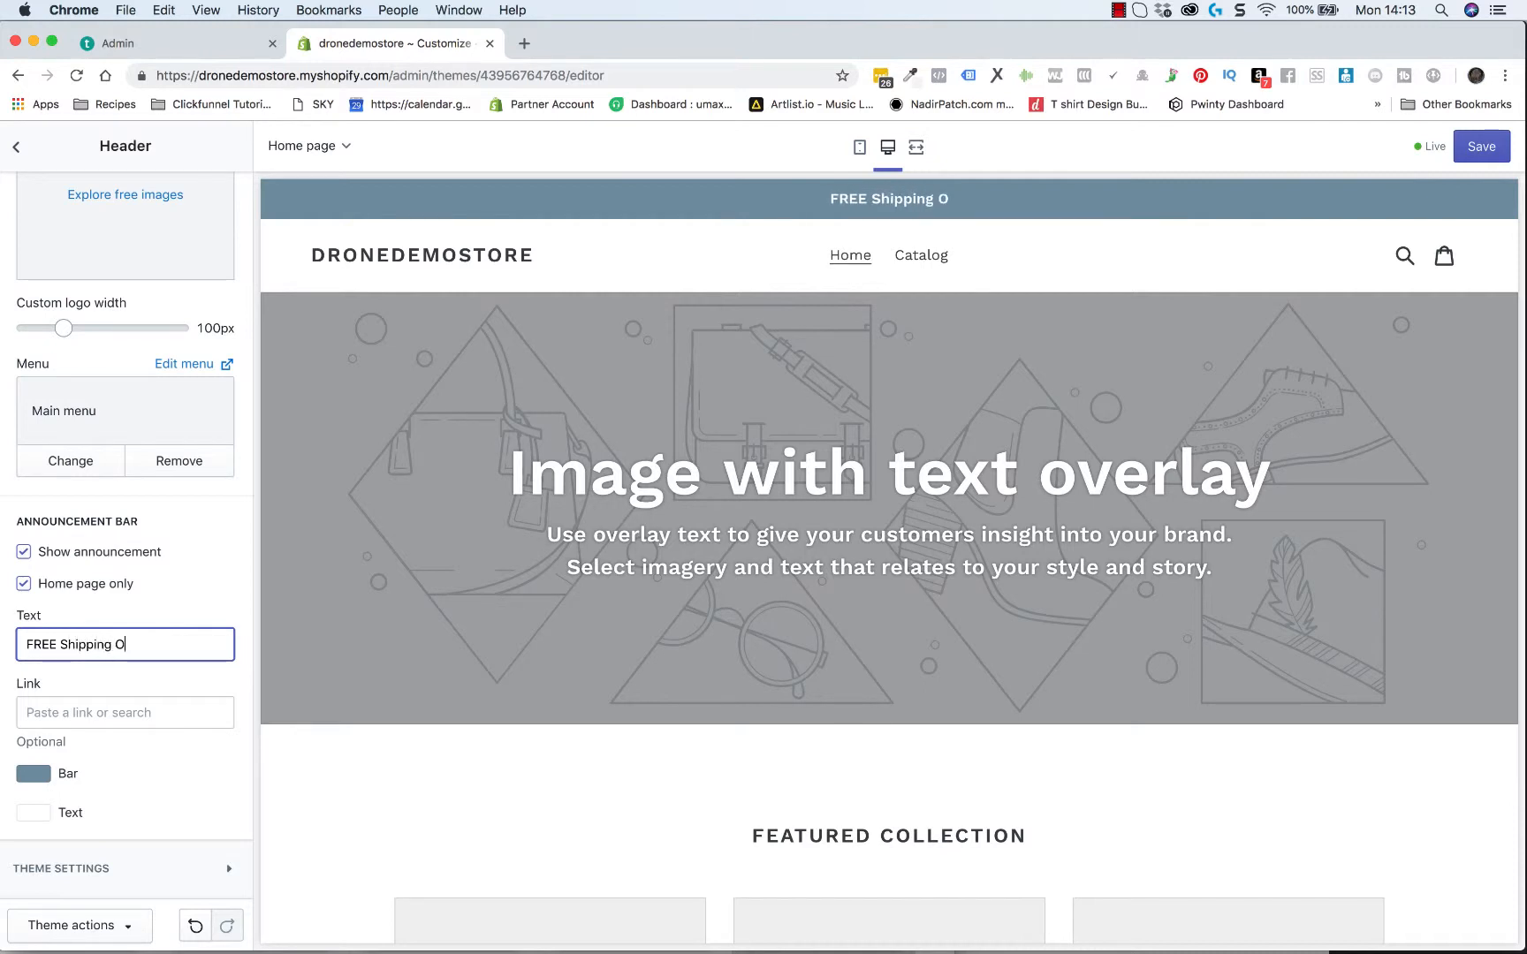
text(n All)
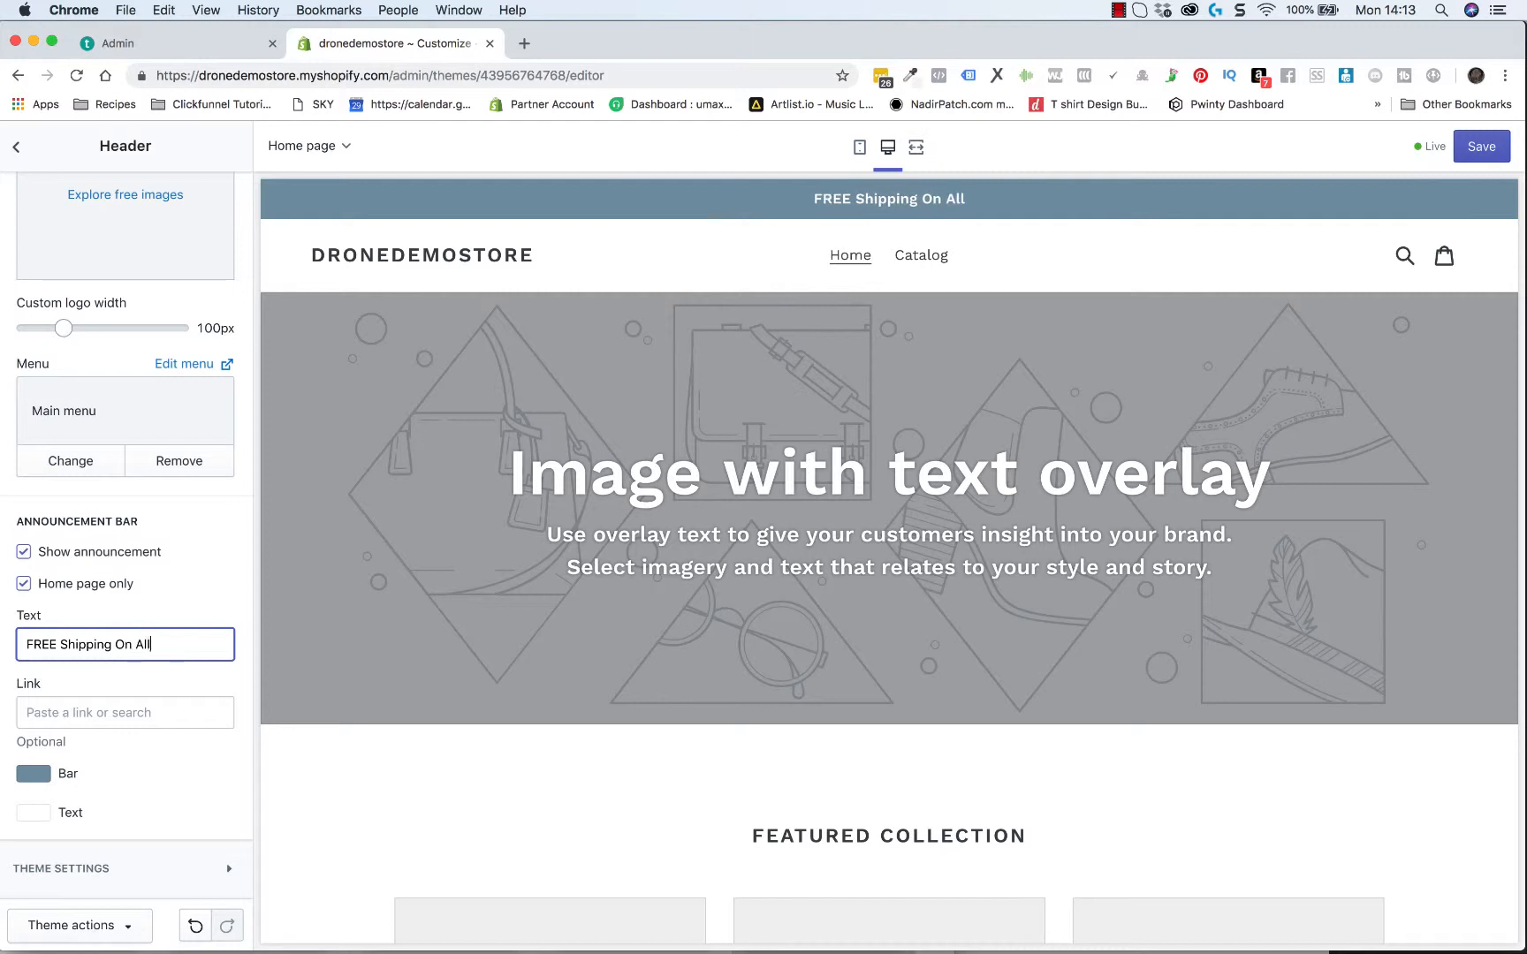
text( Orders)
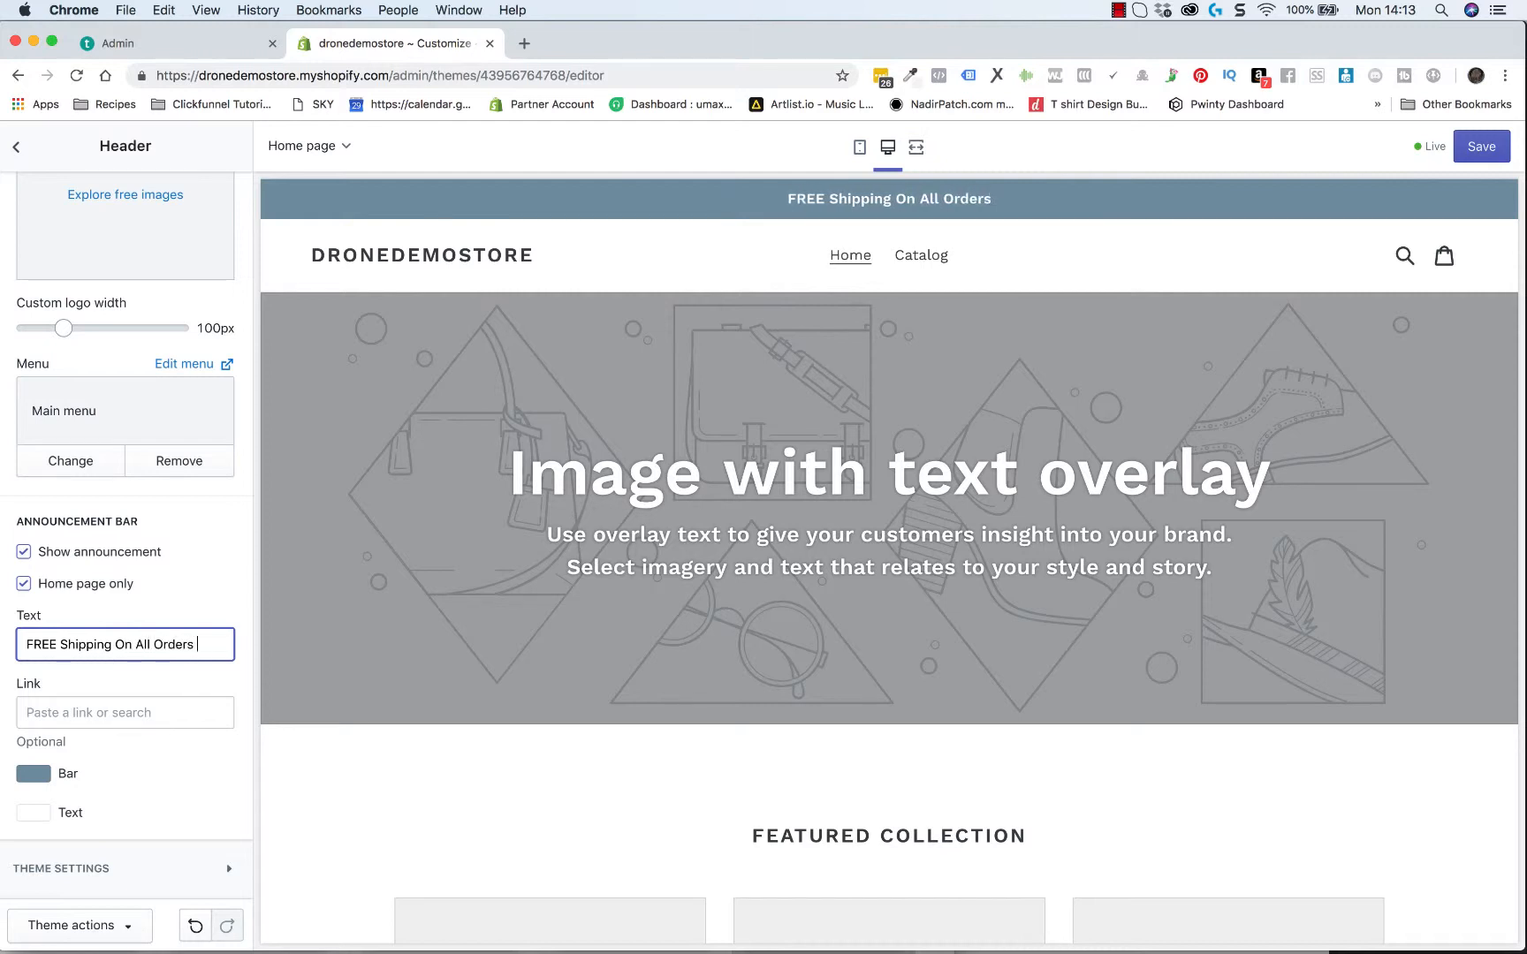
text( Over)
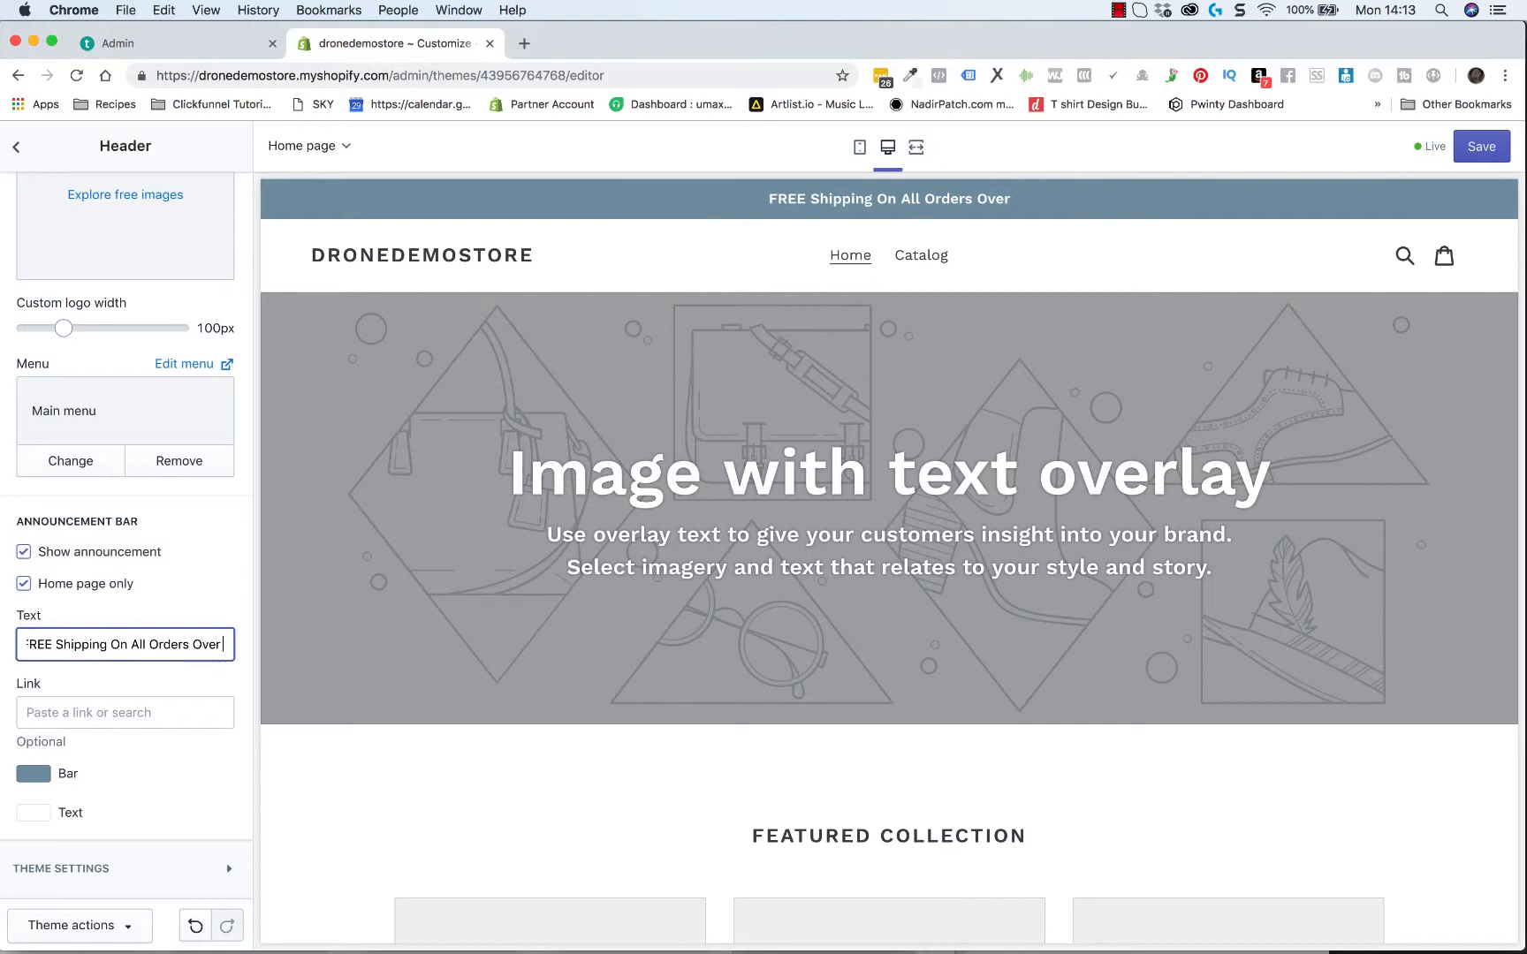
text( £100)
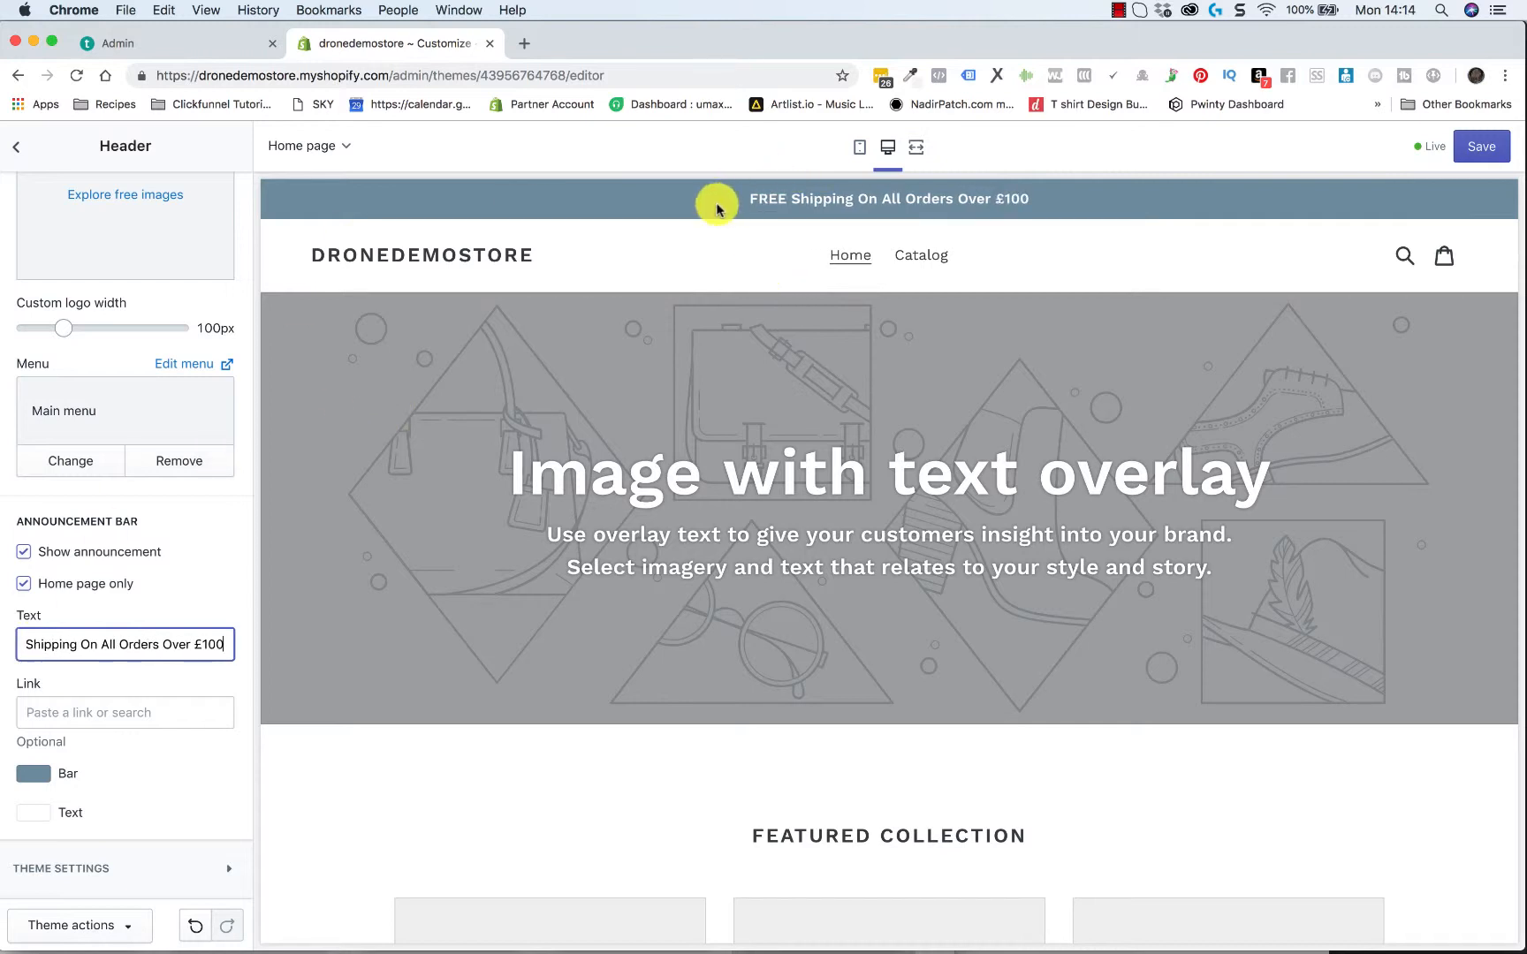
Extend the announcement bar text to read "FREE Shipping On All Orders Over £100"
click(224, 554)
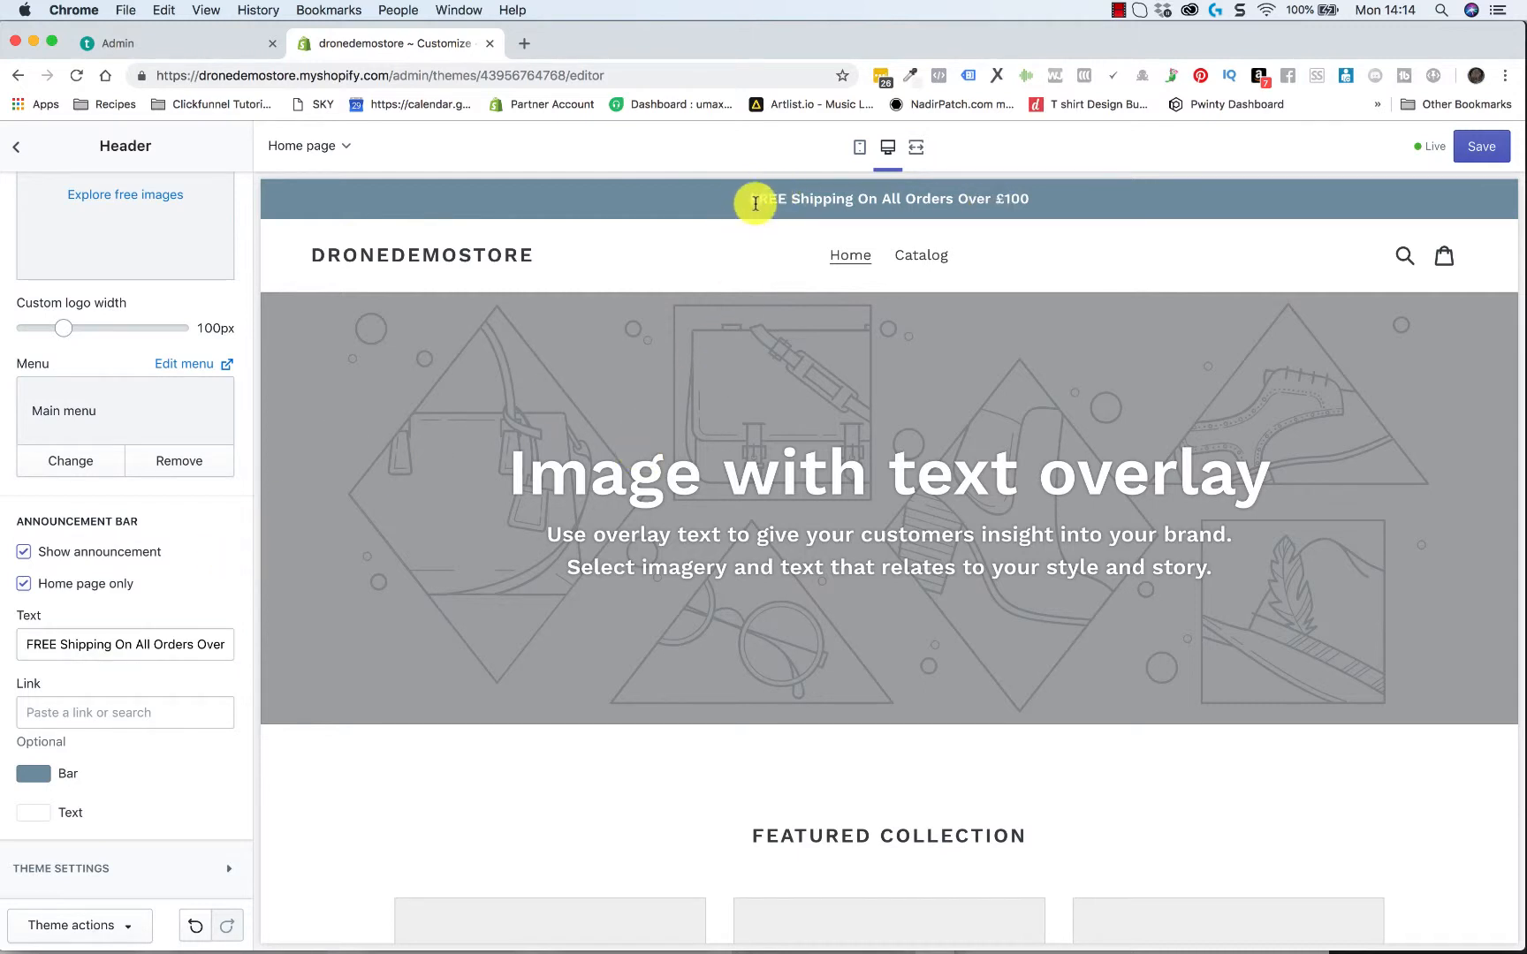
drag(751, 199, 1028, 202)
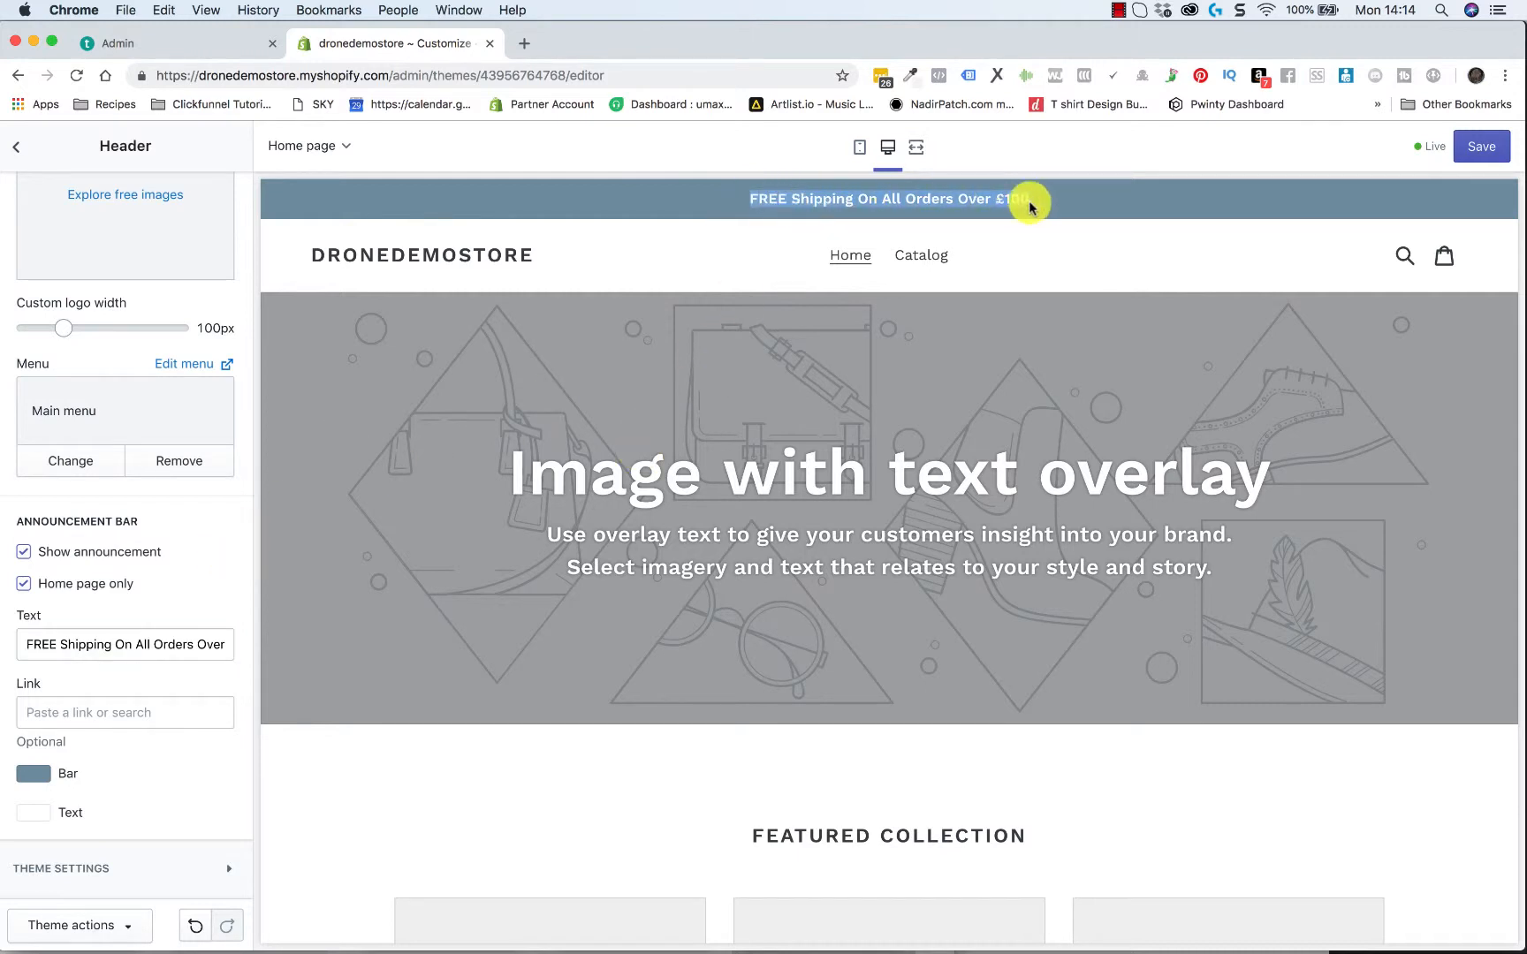
click(775, 203)
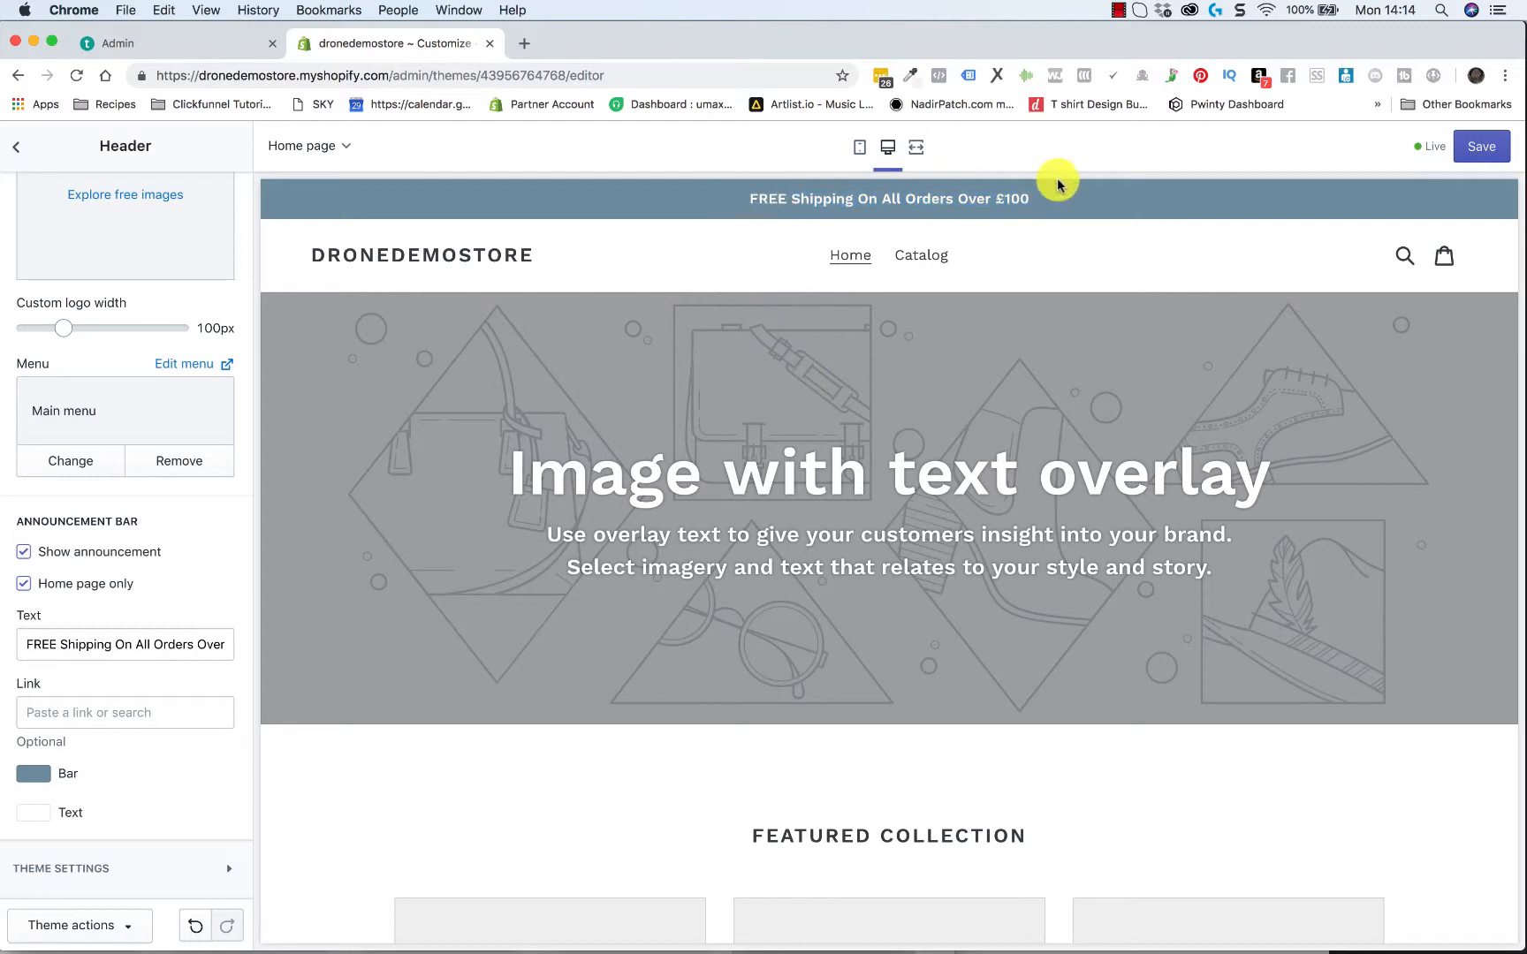
Switch the announcement bar's Home page only option back on after trying it off
scroll(728, 248, down, 2)
scroll(738, 254, up, 2)
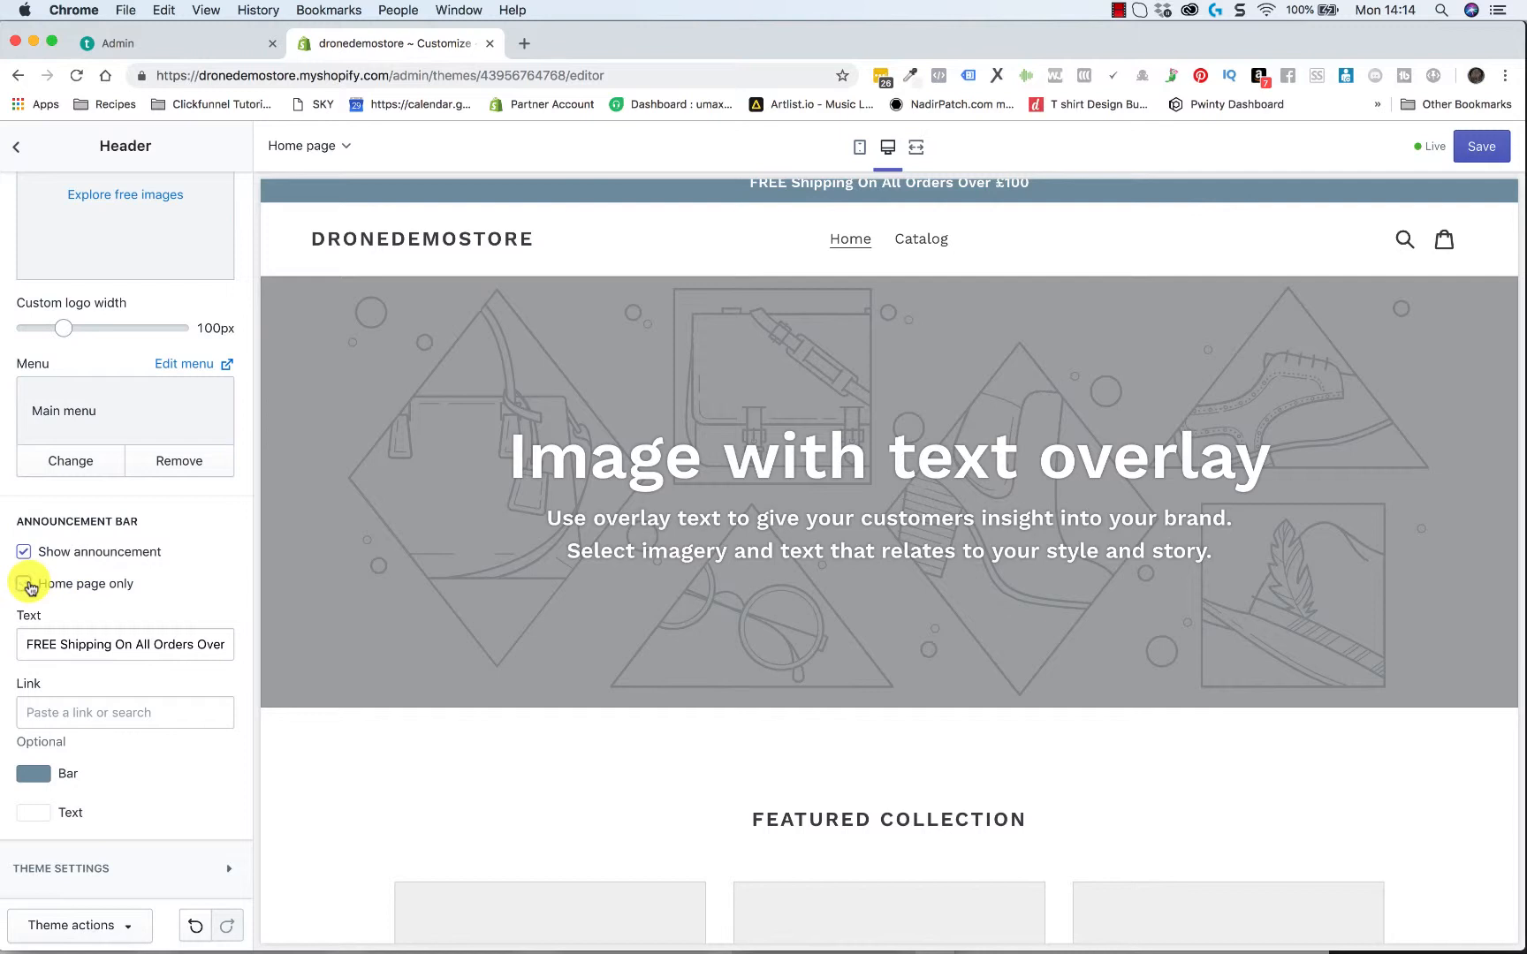
scroll(512, 436, up, 1)
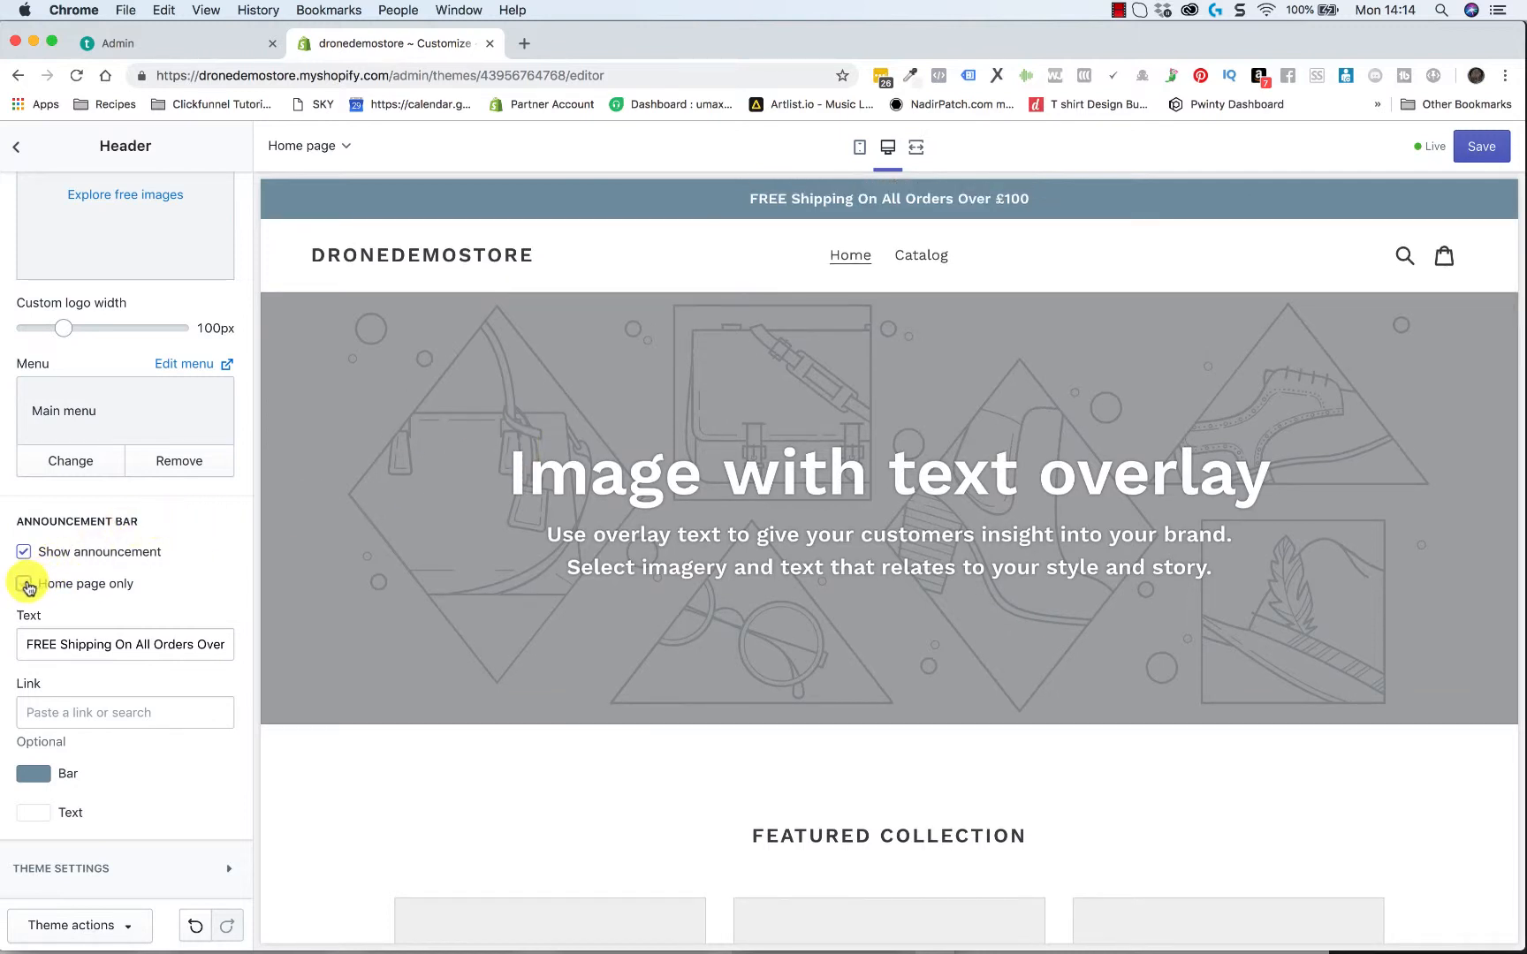
click(24, 584)
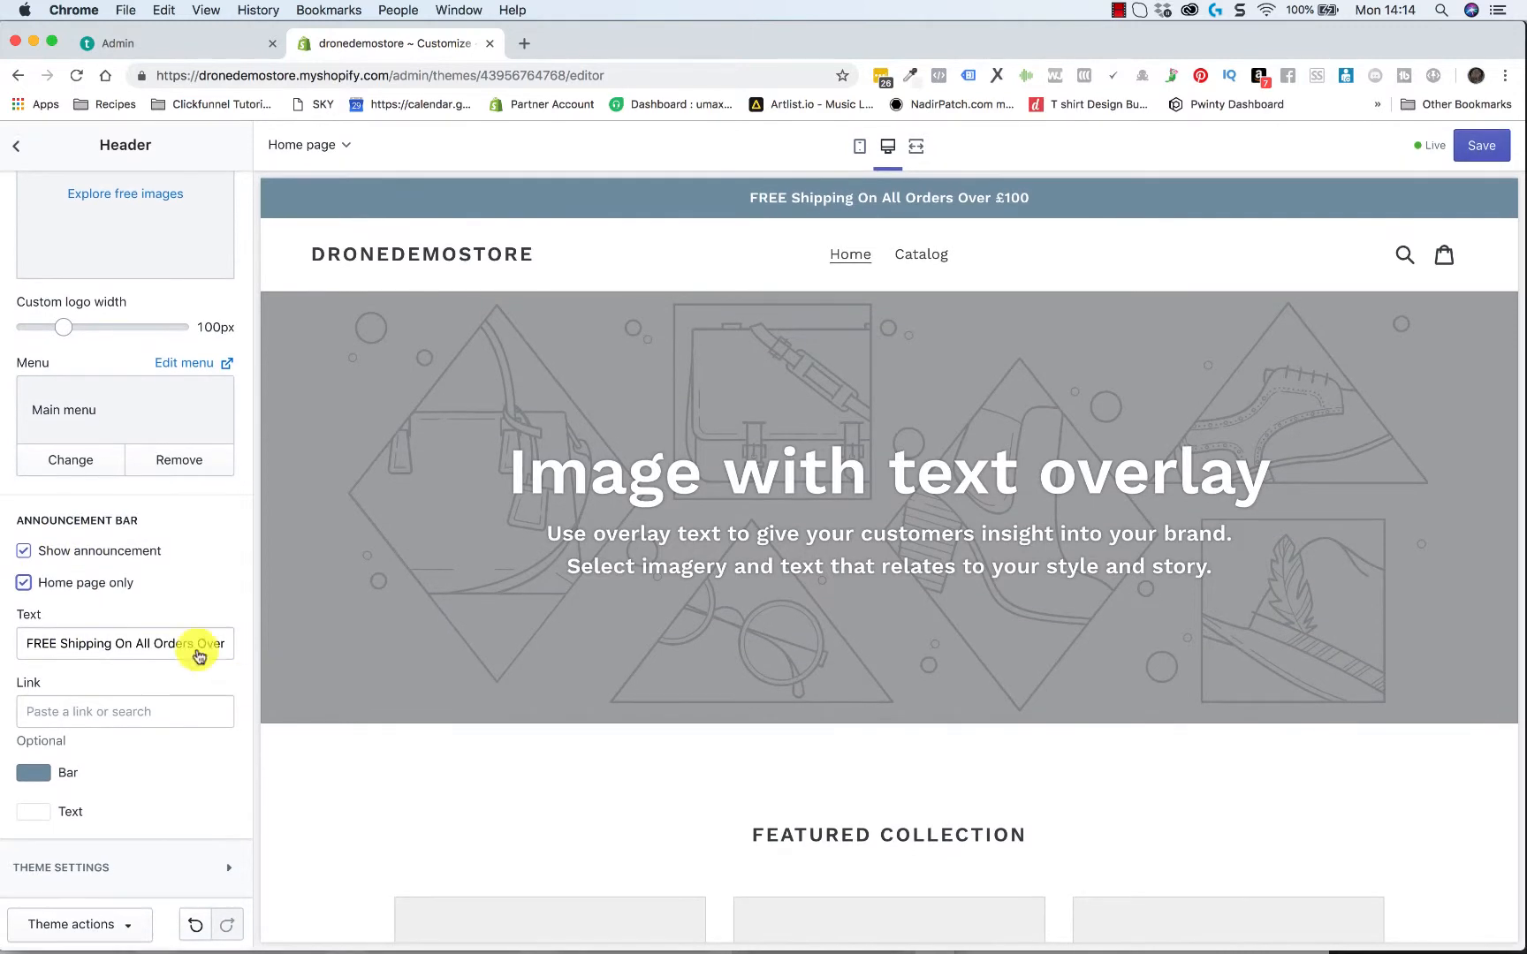
Try linking the announcement bar to the Cathedral Tower View product, clear the link and close the bar colour picker
click(139, 713)
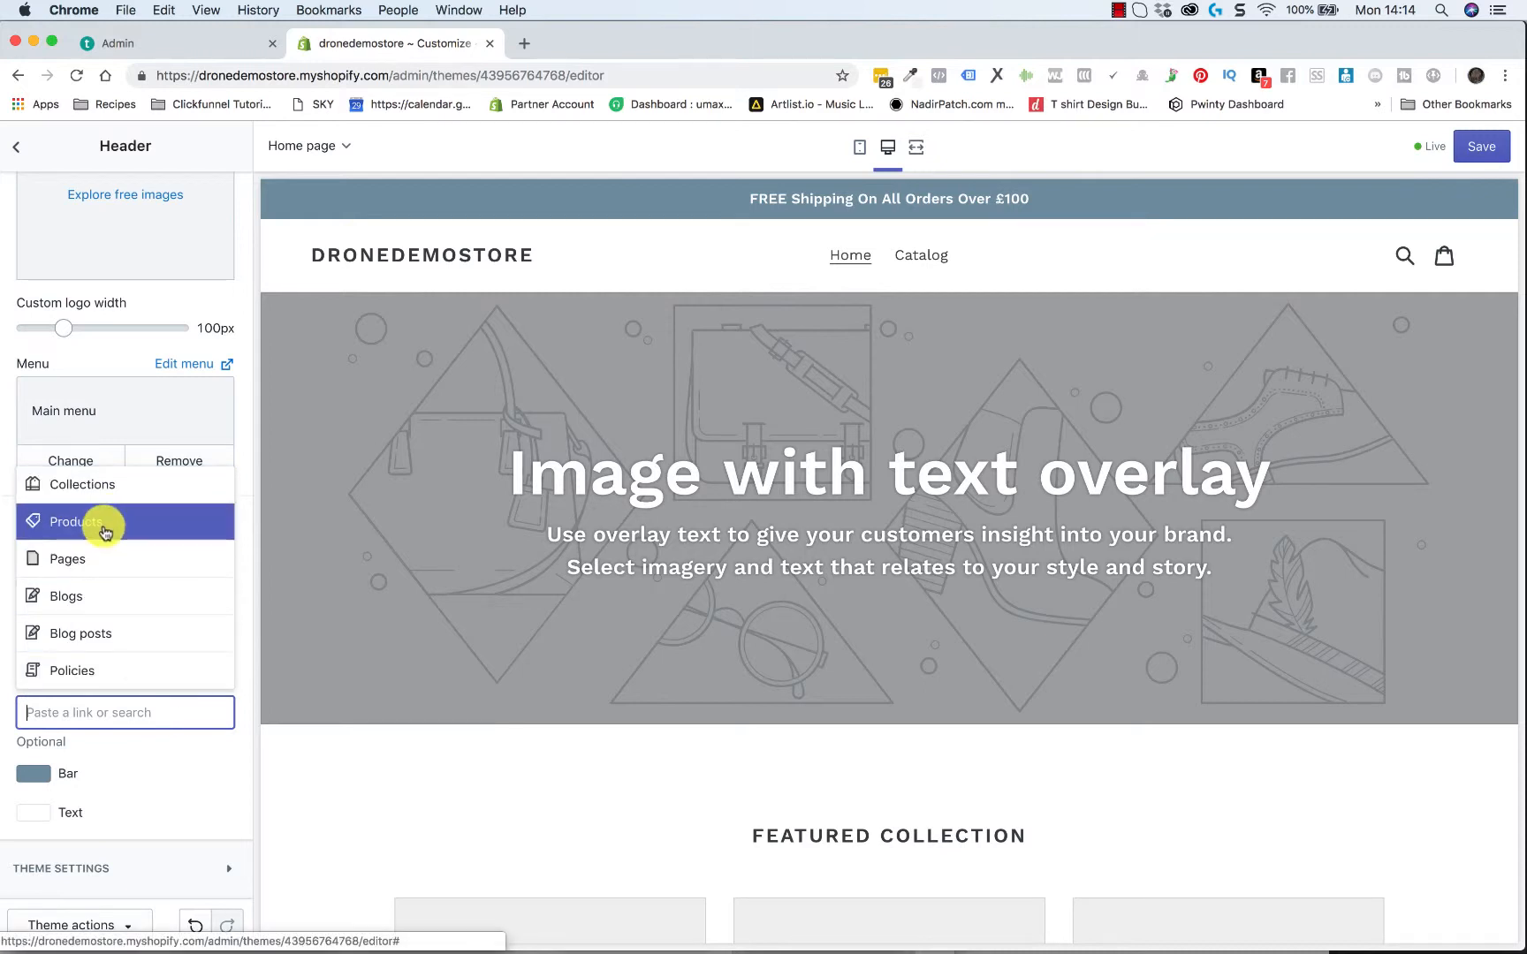
click(105, 531)
click(119, 528)
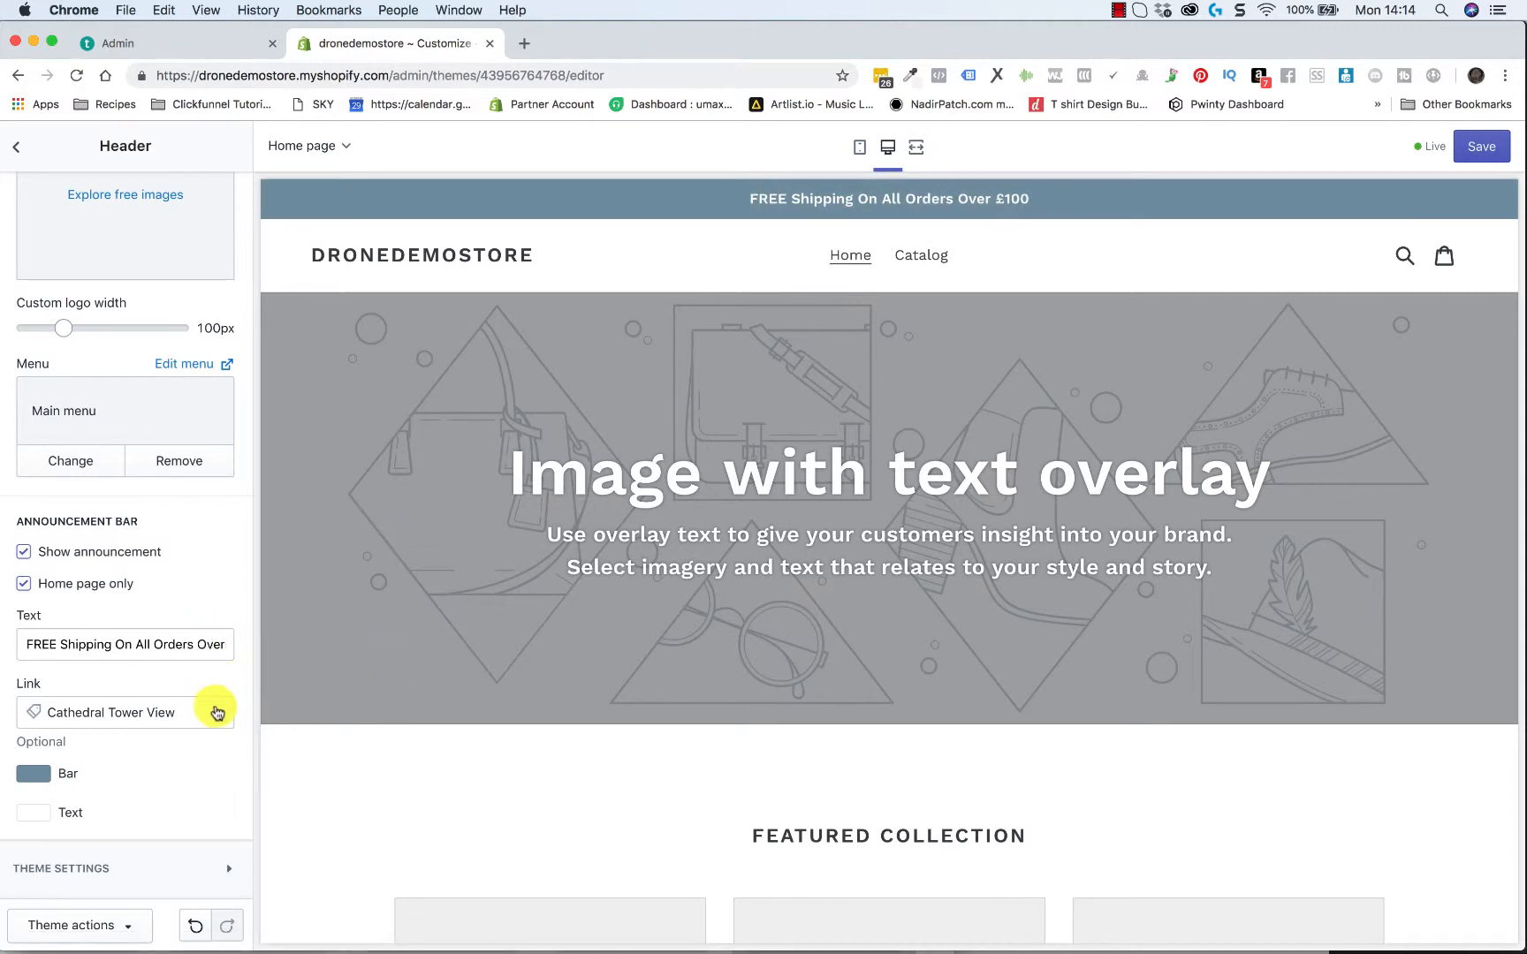
click(217, 712)
click(204, 783)
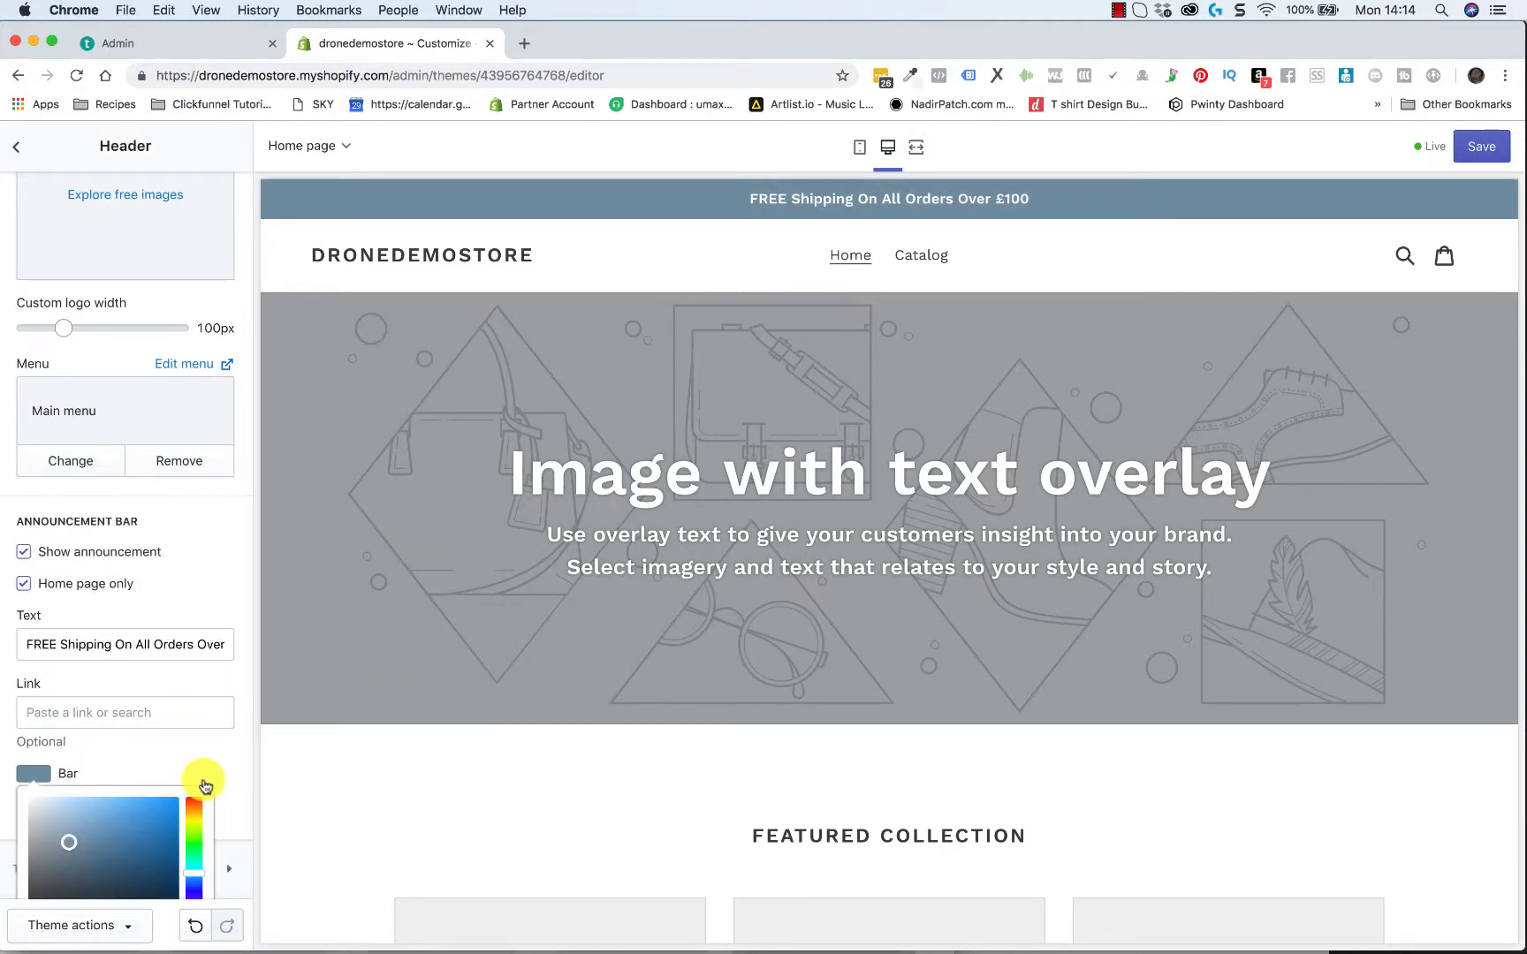
click(211, 768)
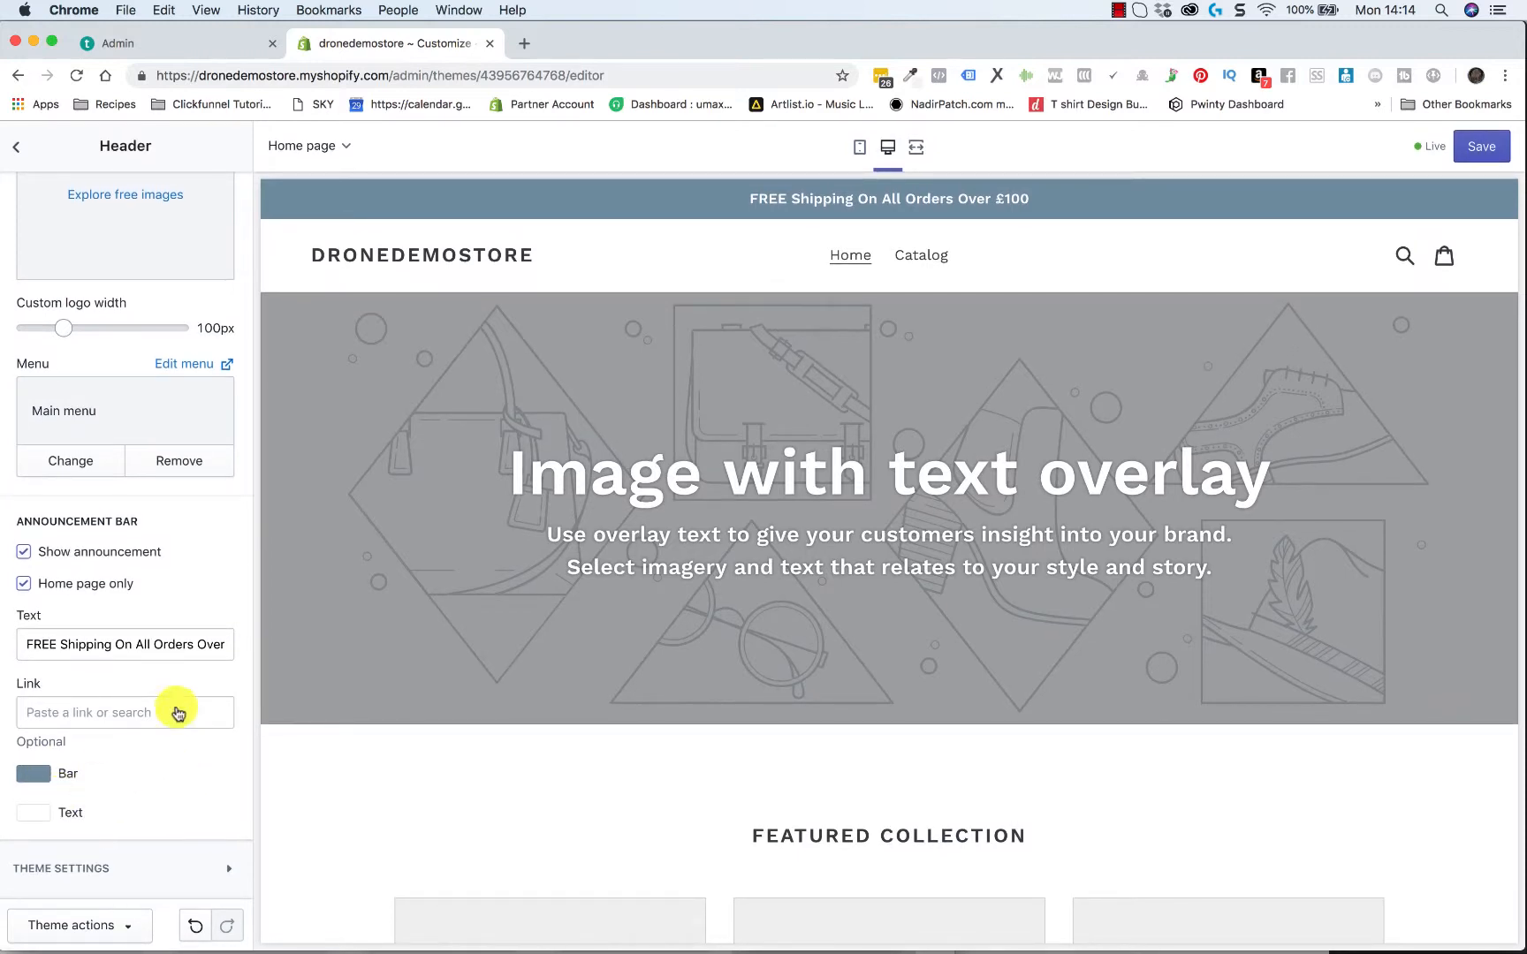
Review the home page's Footer section and the Header section's logo, menu and announcement bar settings
scroll(198, 460, up, 5)
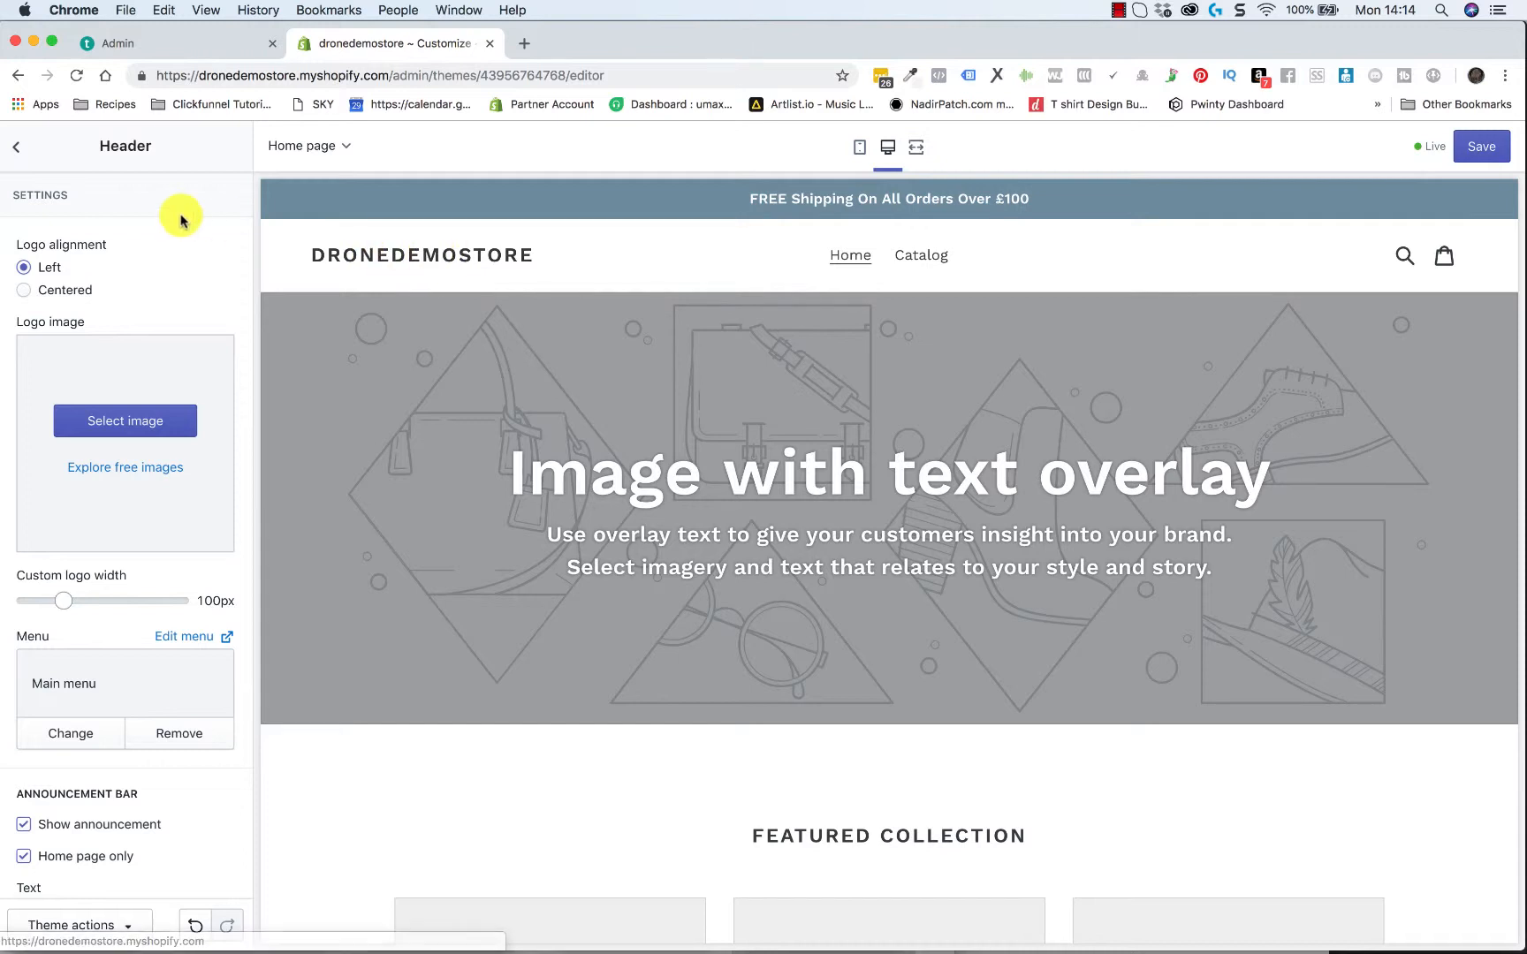
click(20, 152)
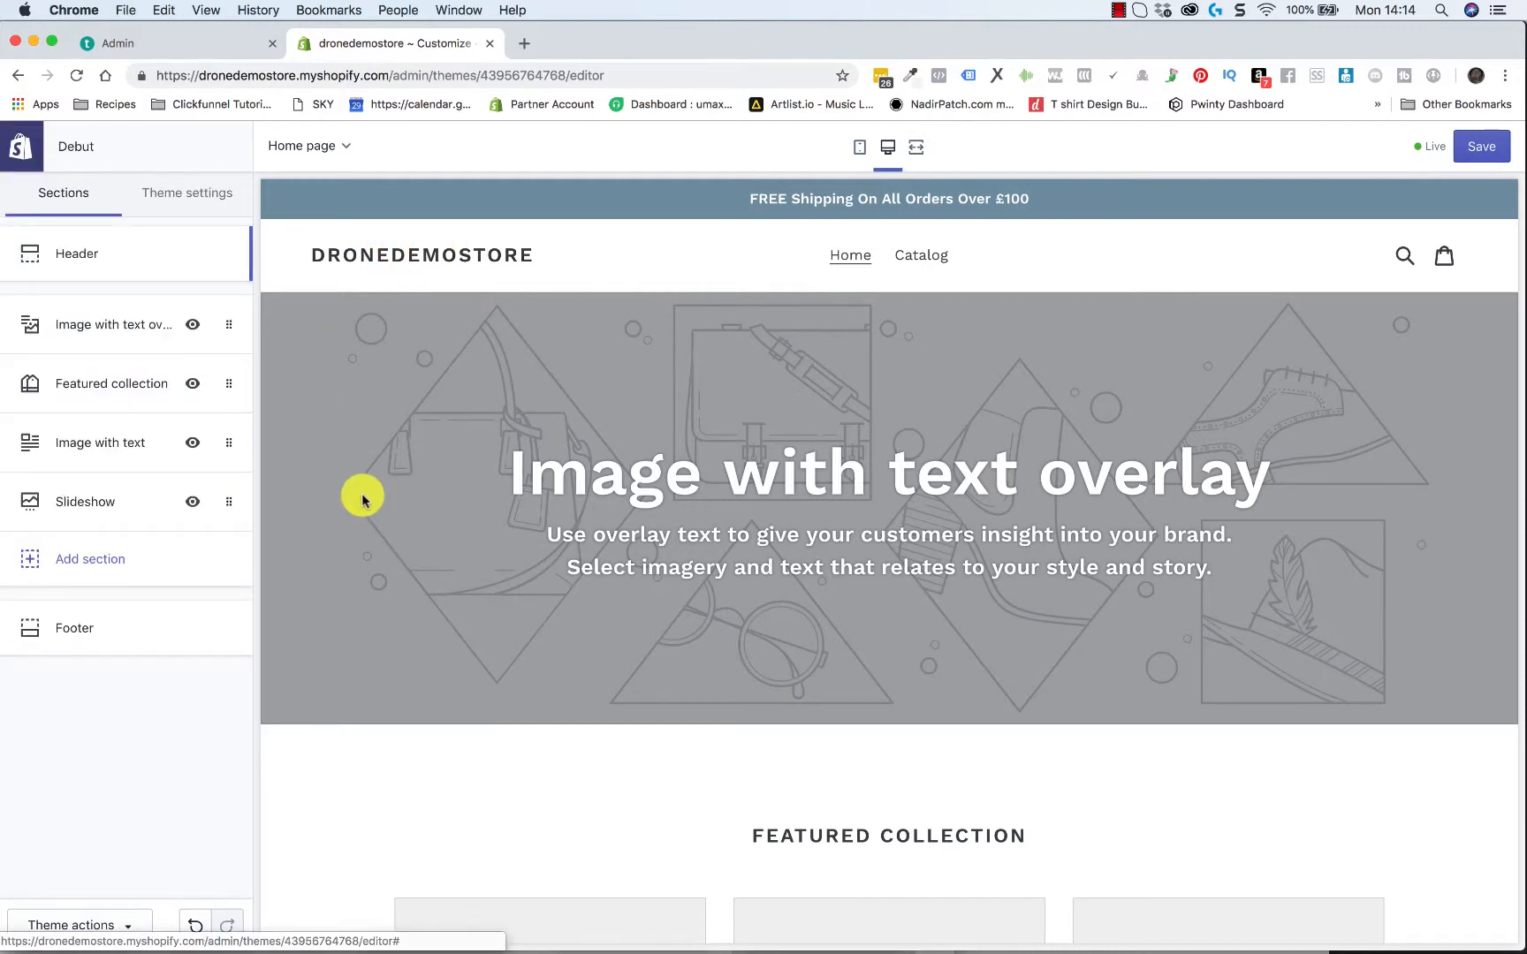
click(77, 636)
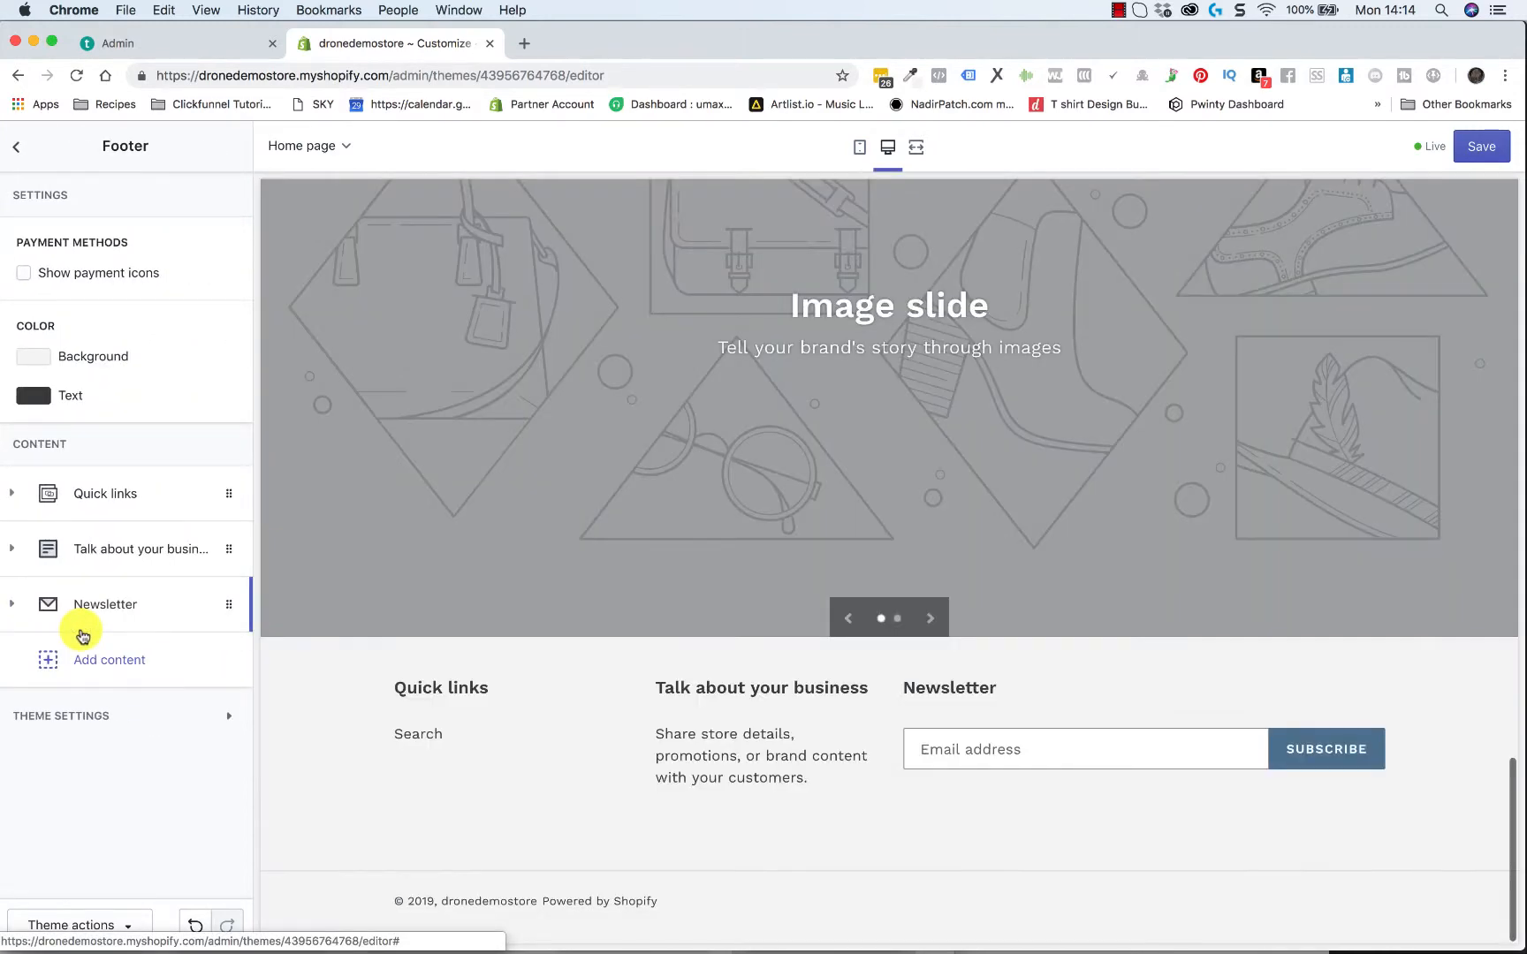
click(15, 149)
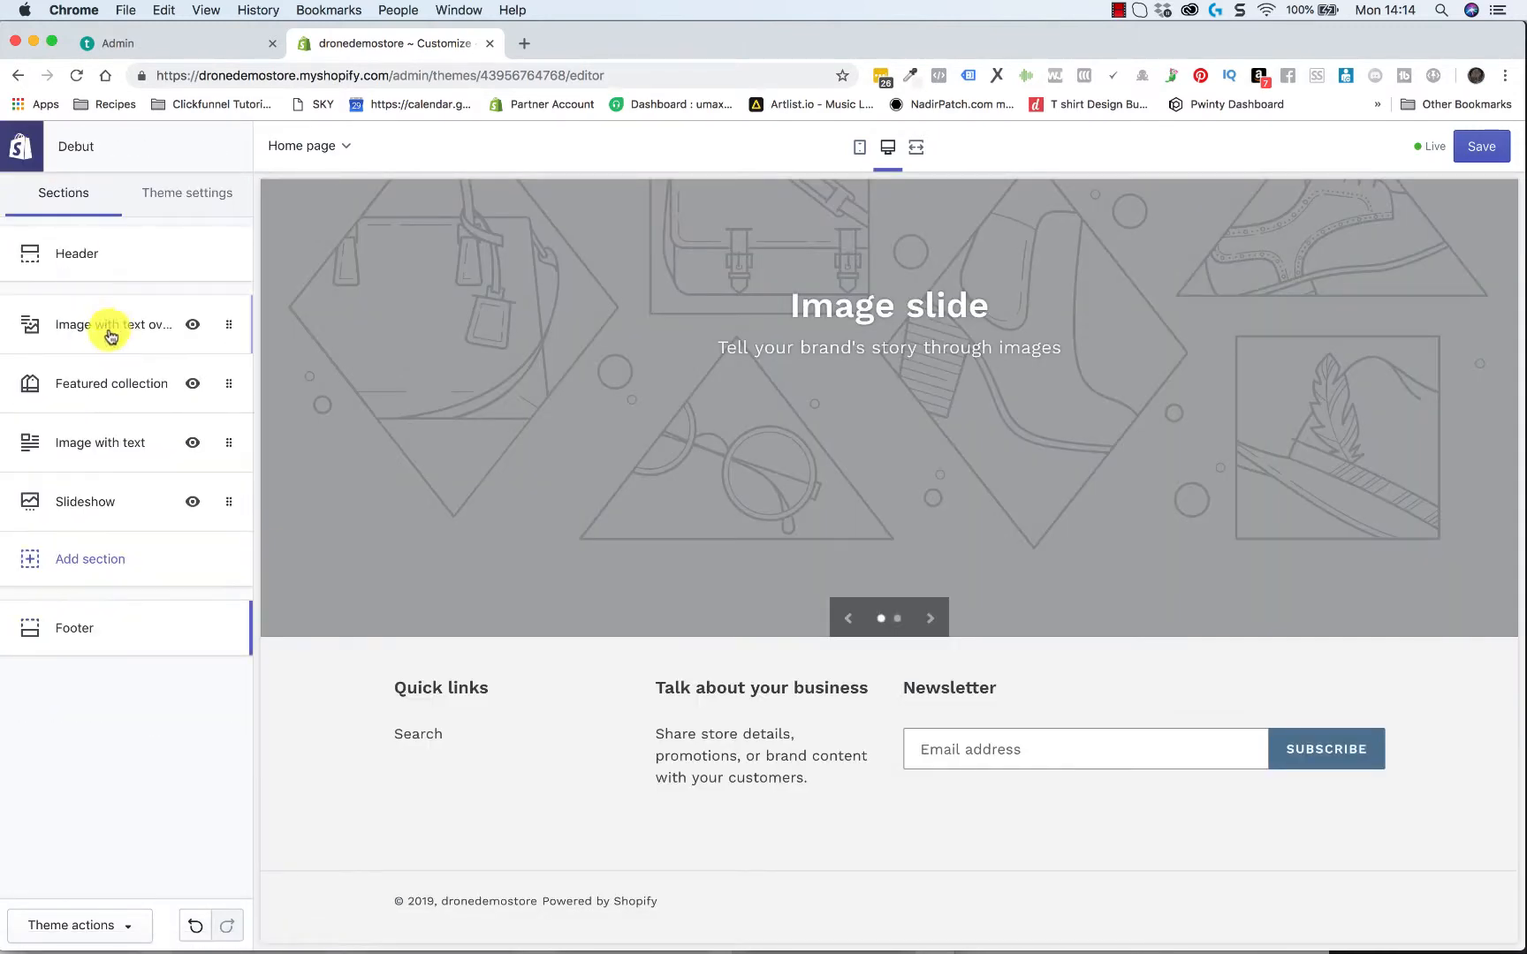
click(92, 257)
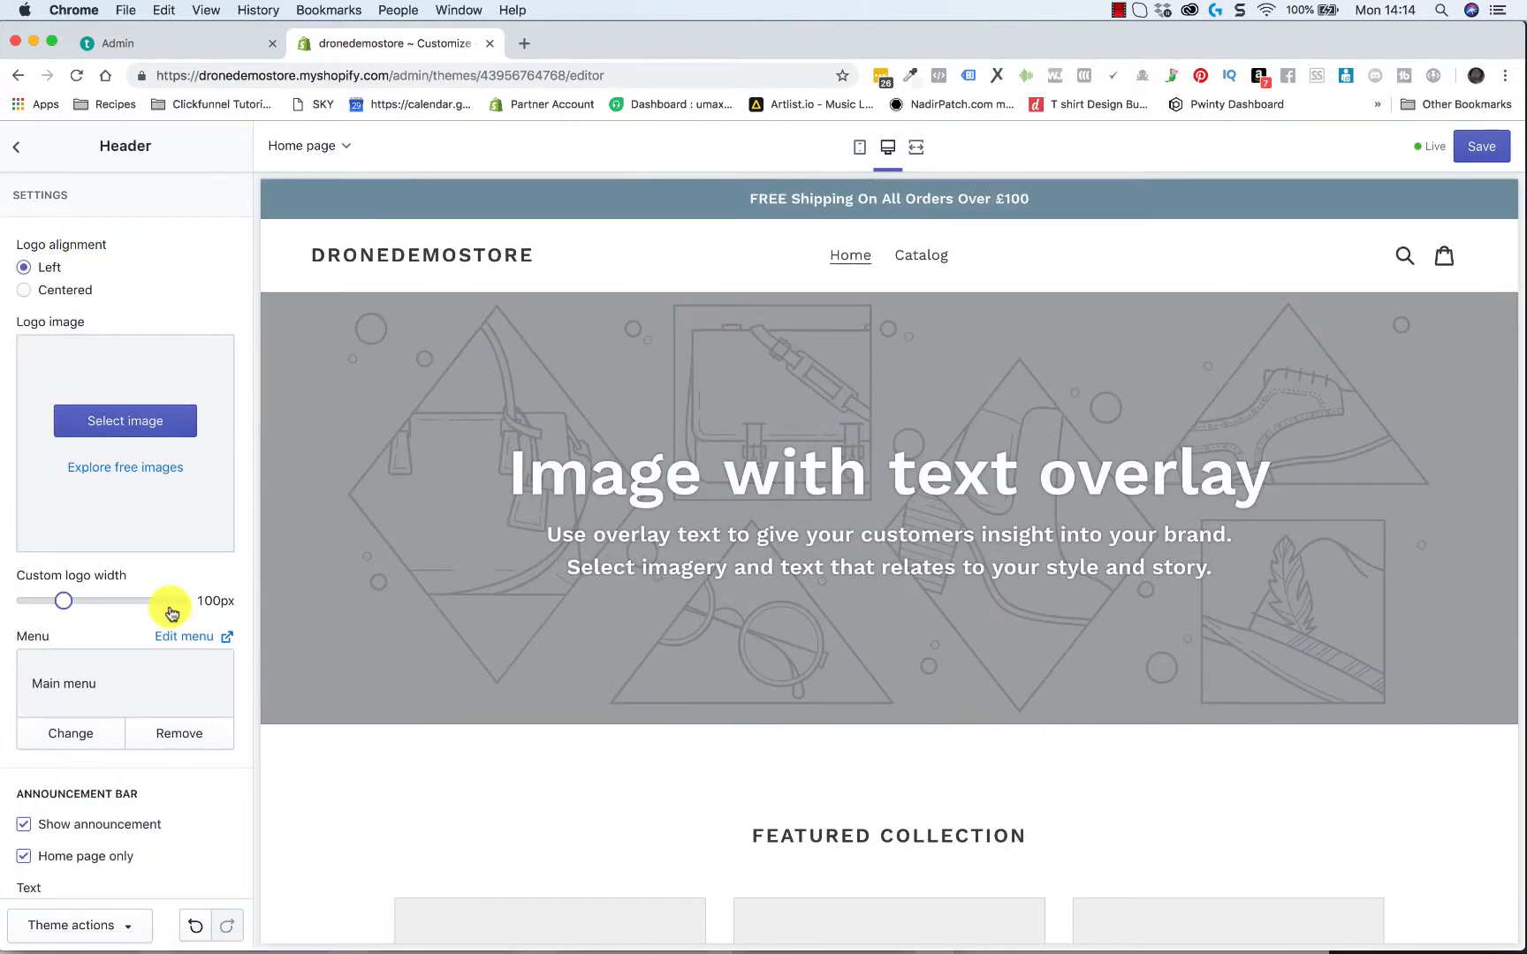
scroll(168, 605, down, 2)
scroll(171, 613, down, 1)
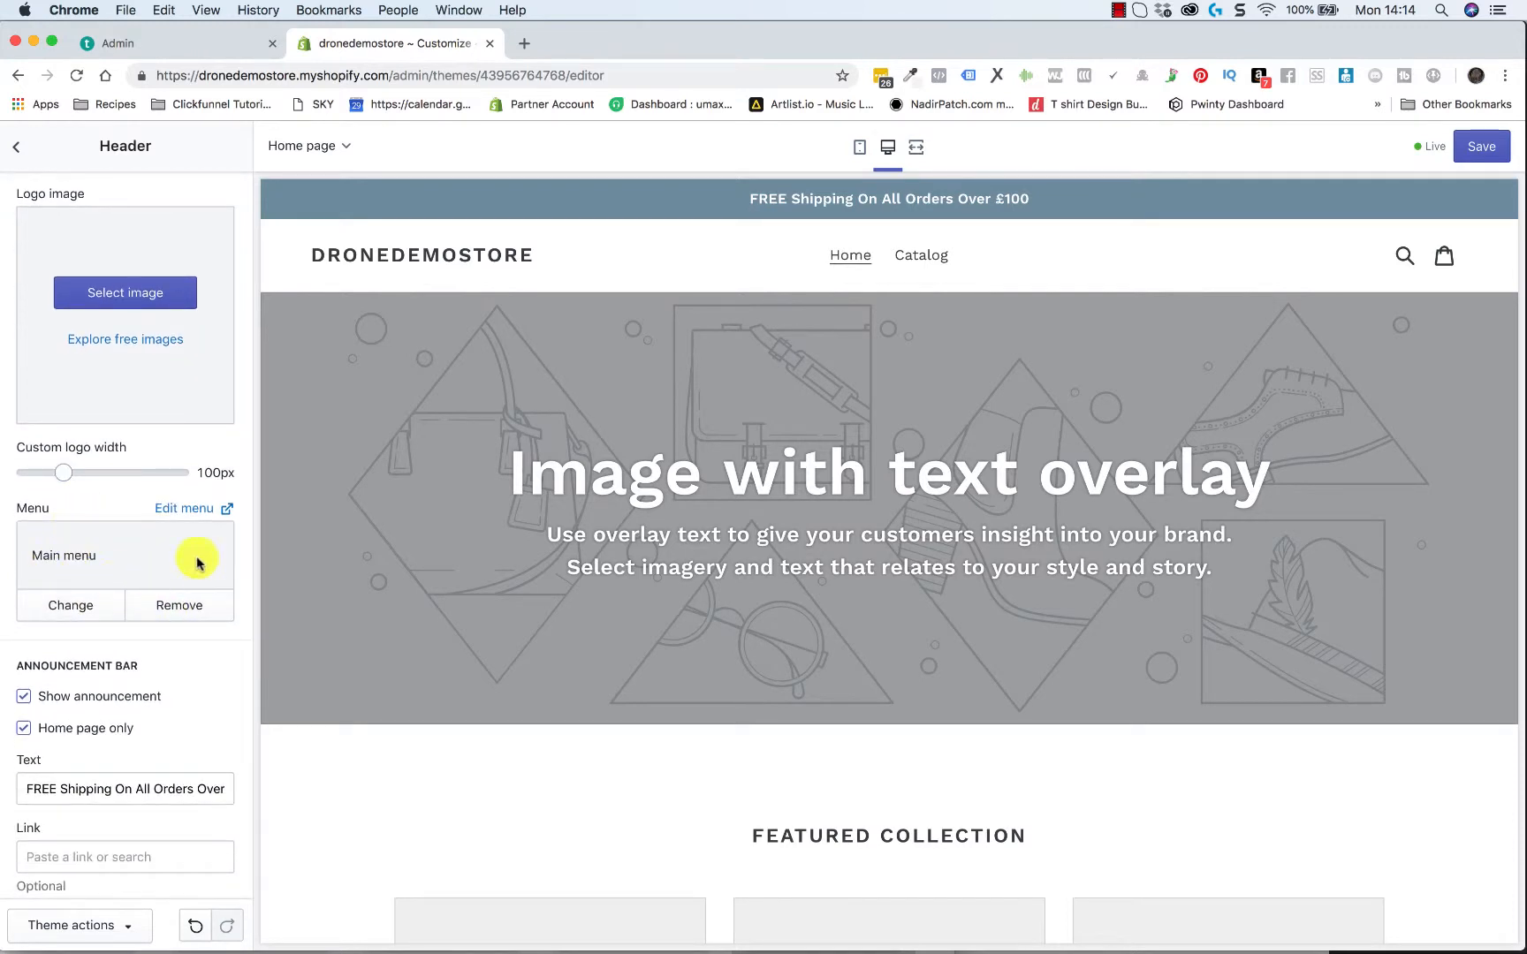
scroll(191, 619, down, 3)
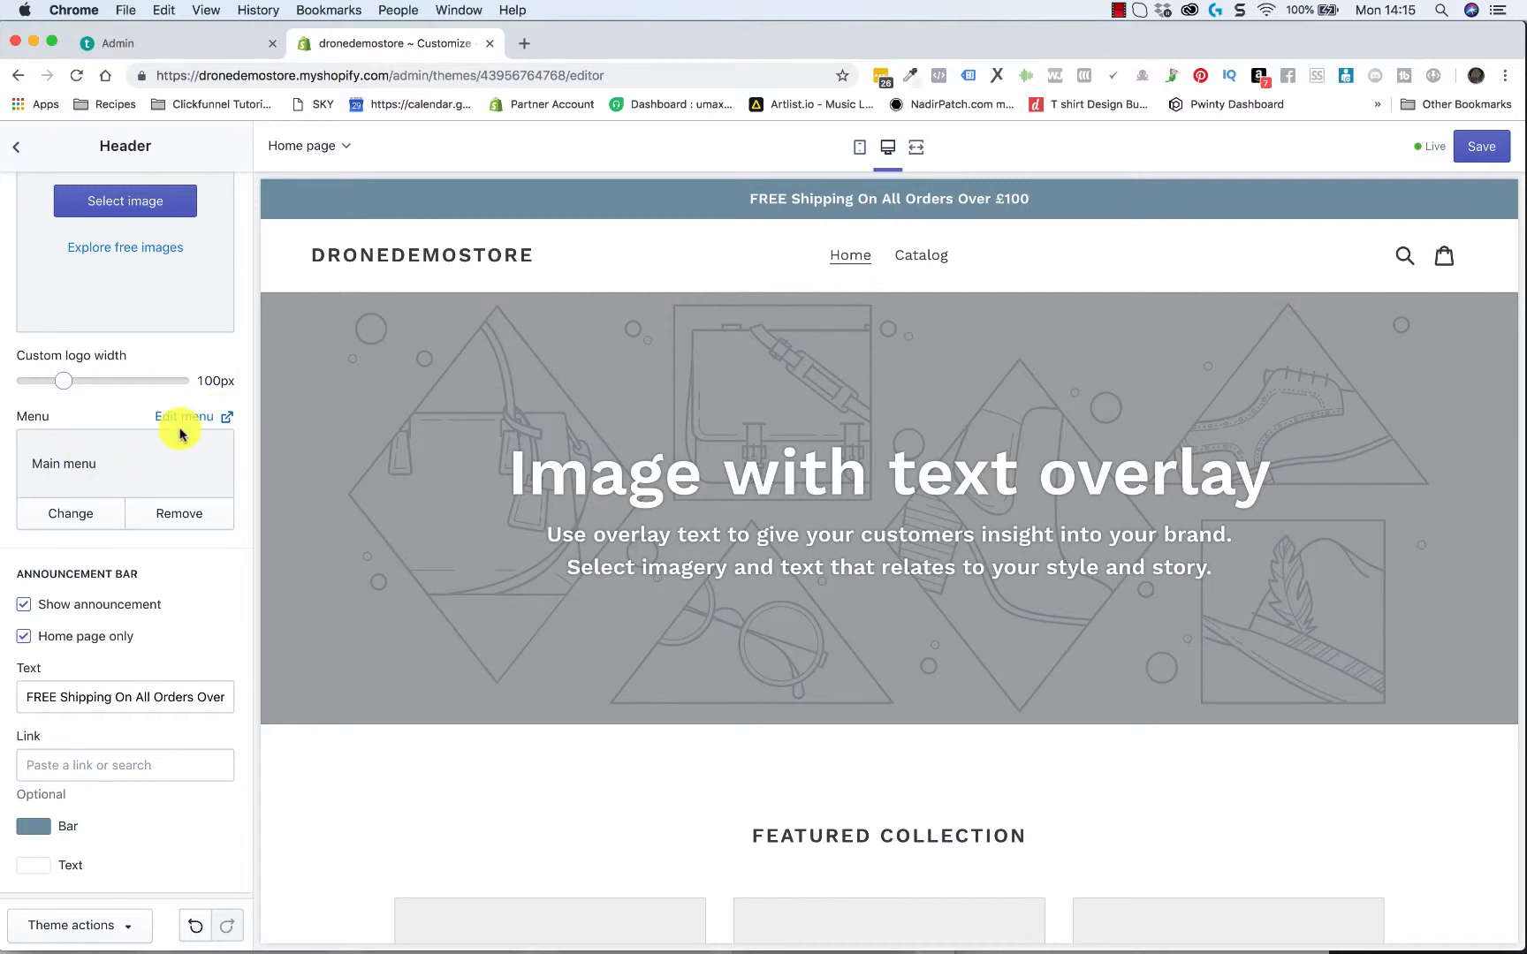
scroll(181, 441, up, 5)
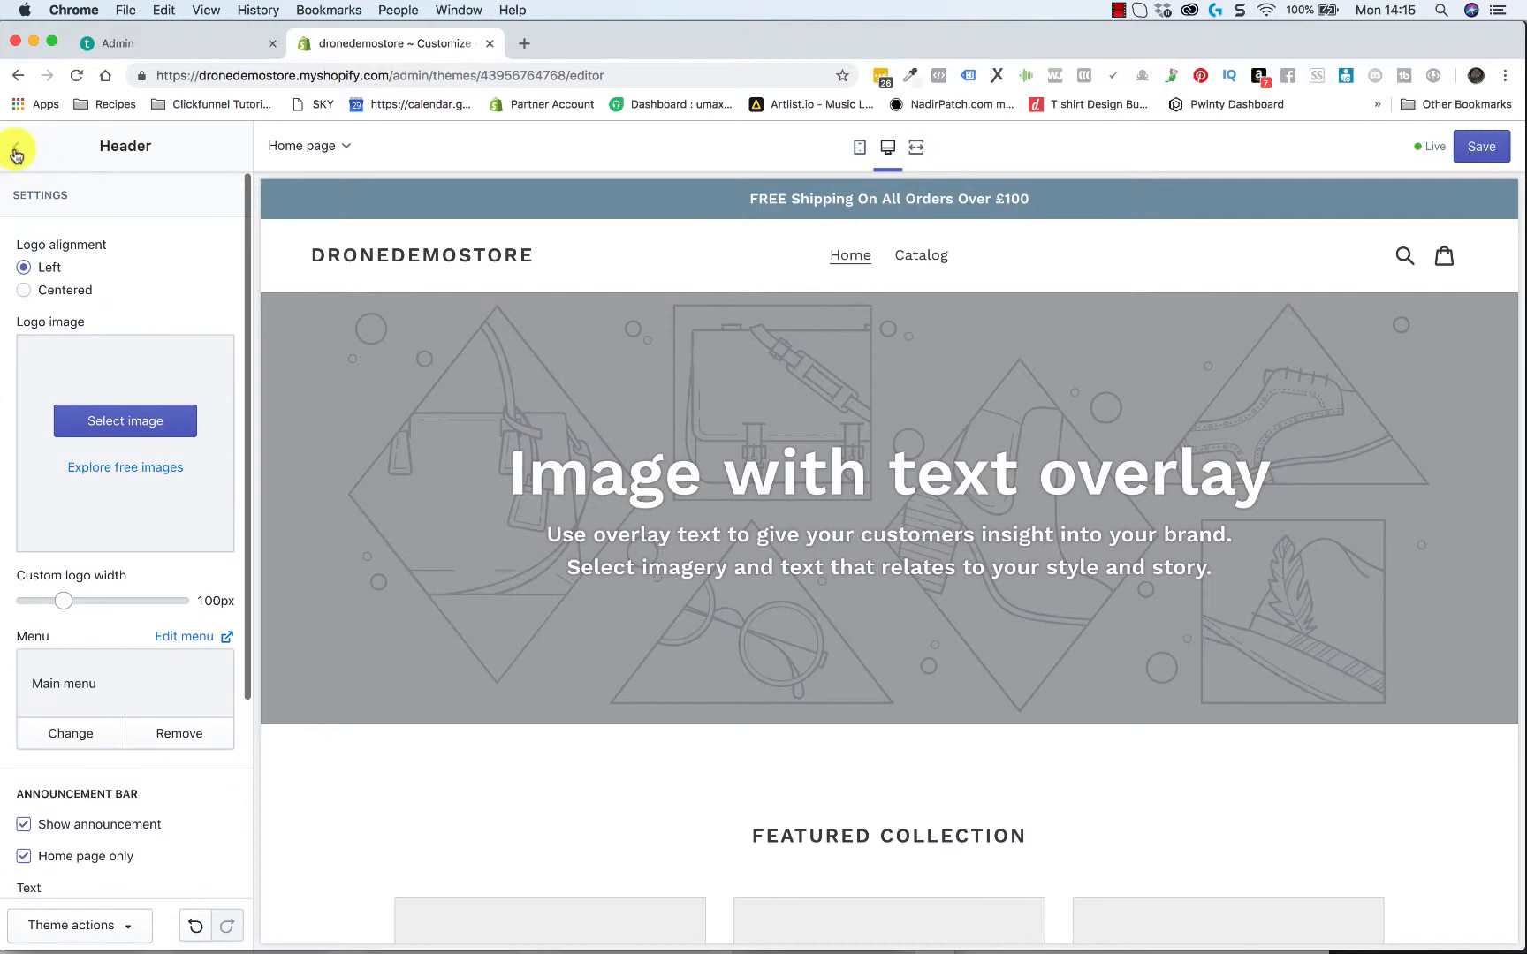
Set the Footer section's background color to black, #000000
click(16, 150)
click(59, 629)
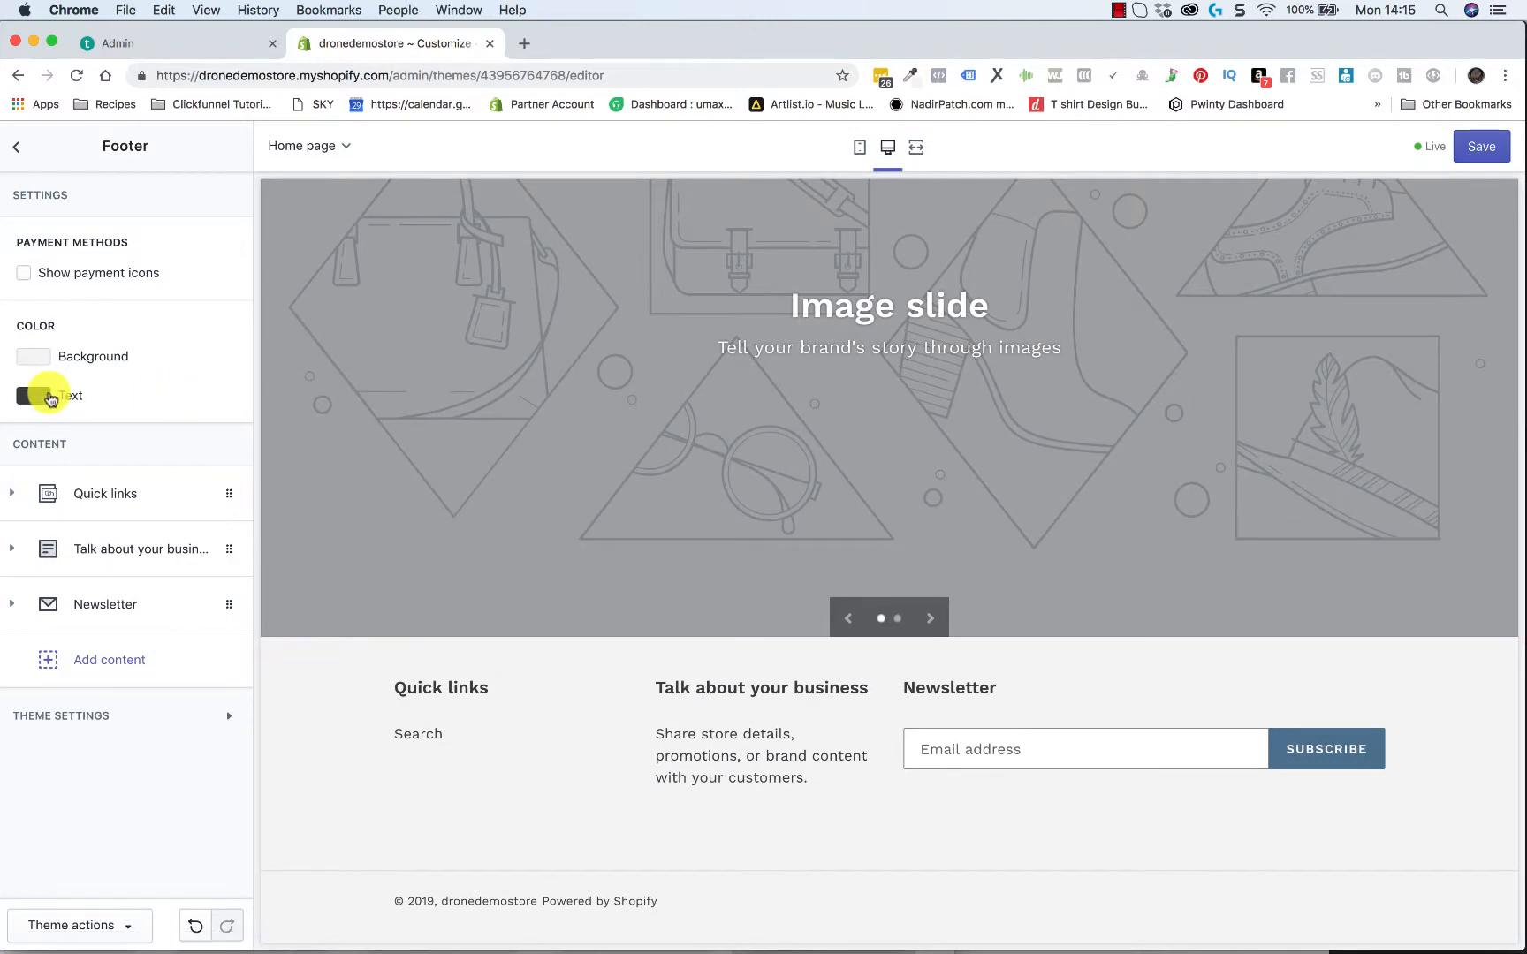
click(44, 355)
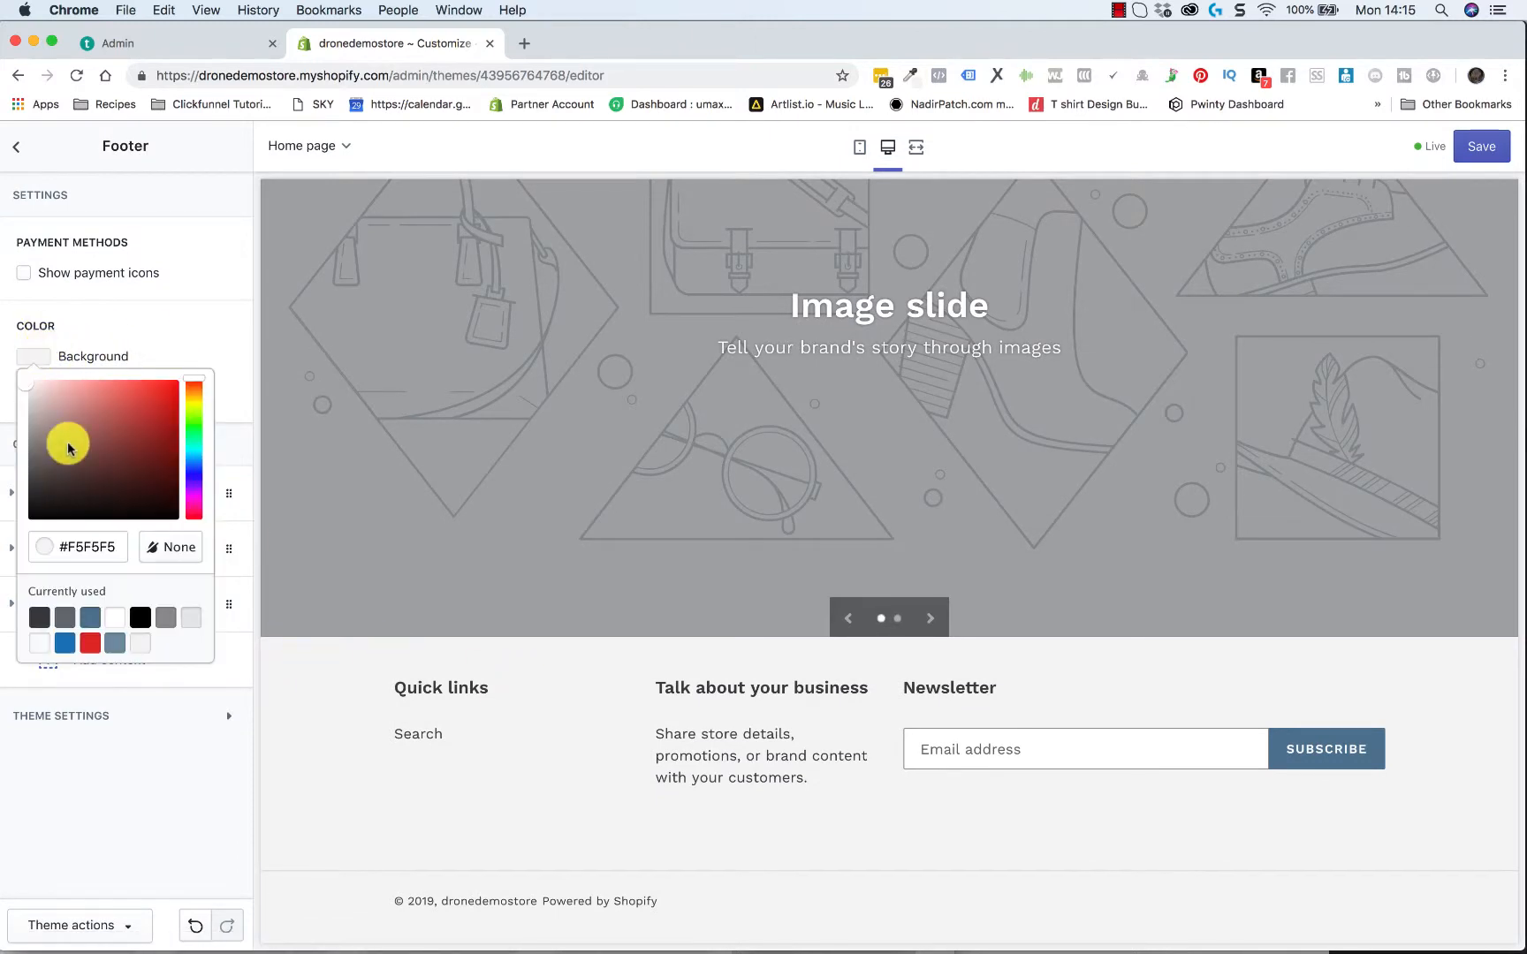
drag(64, 440, 13, 570)
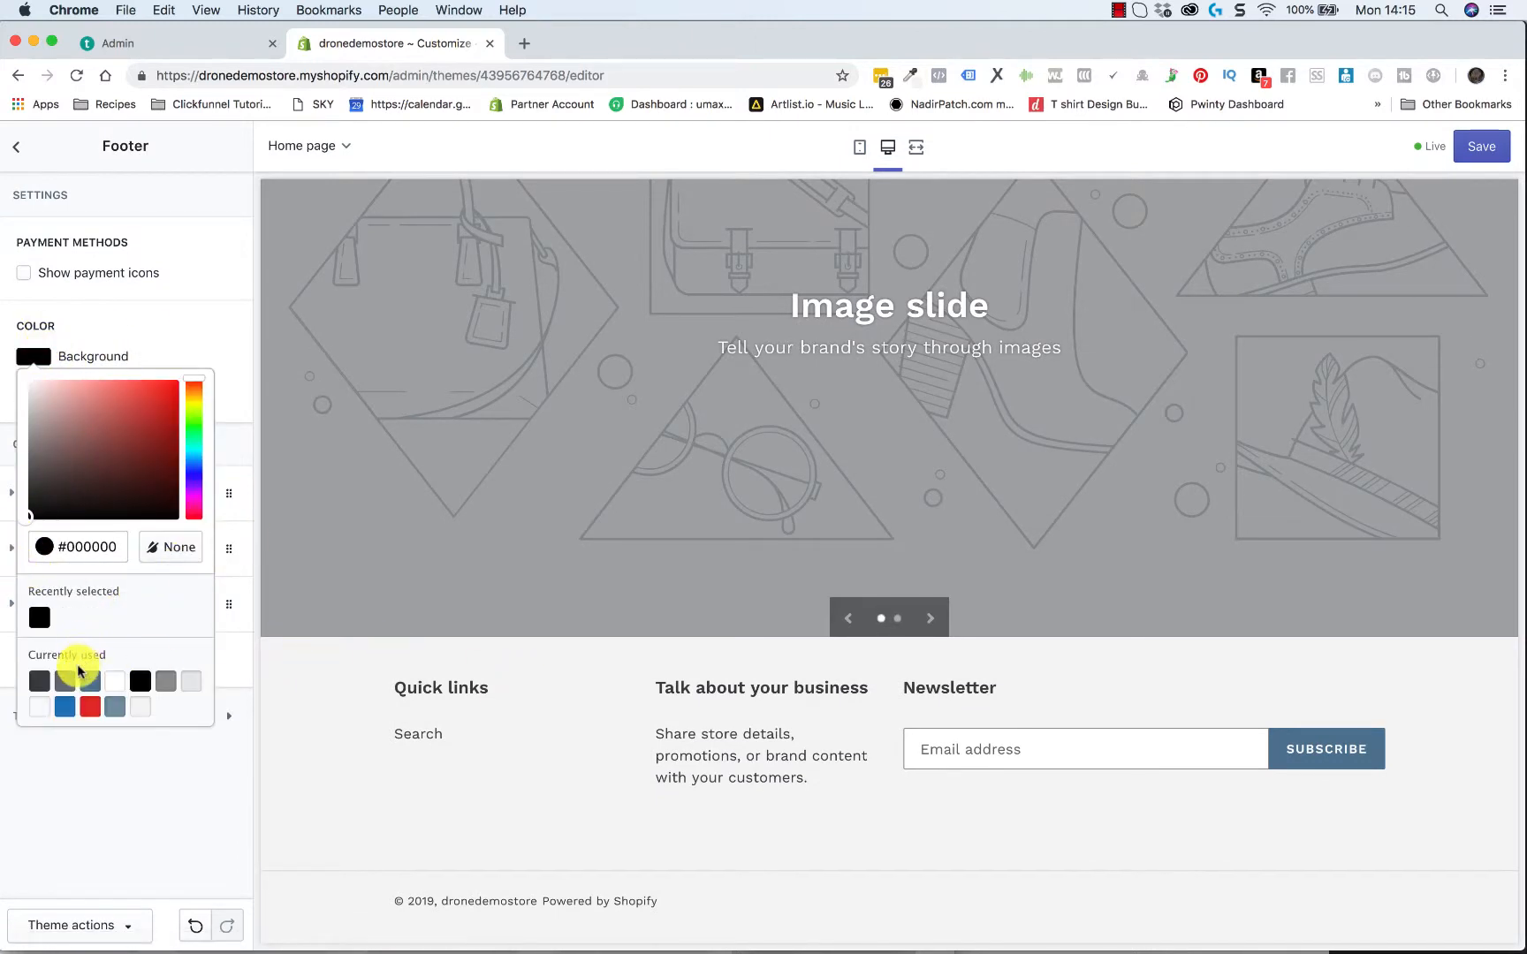
click(215, 352)
Set the footer's text color to white, #FFFFFF
click(34, 395)
drag(75, 502, 11, 402)
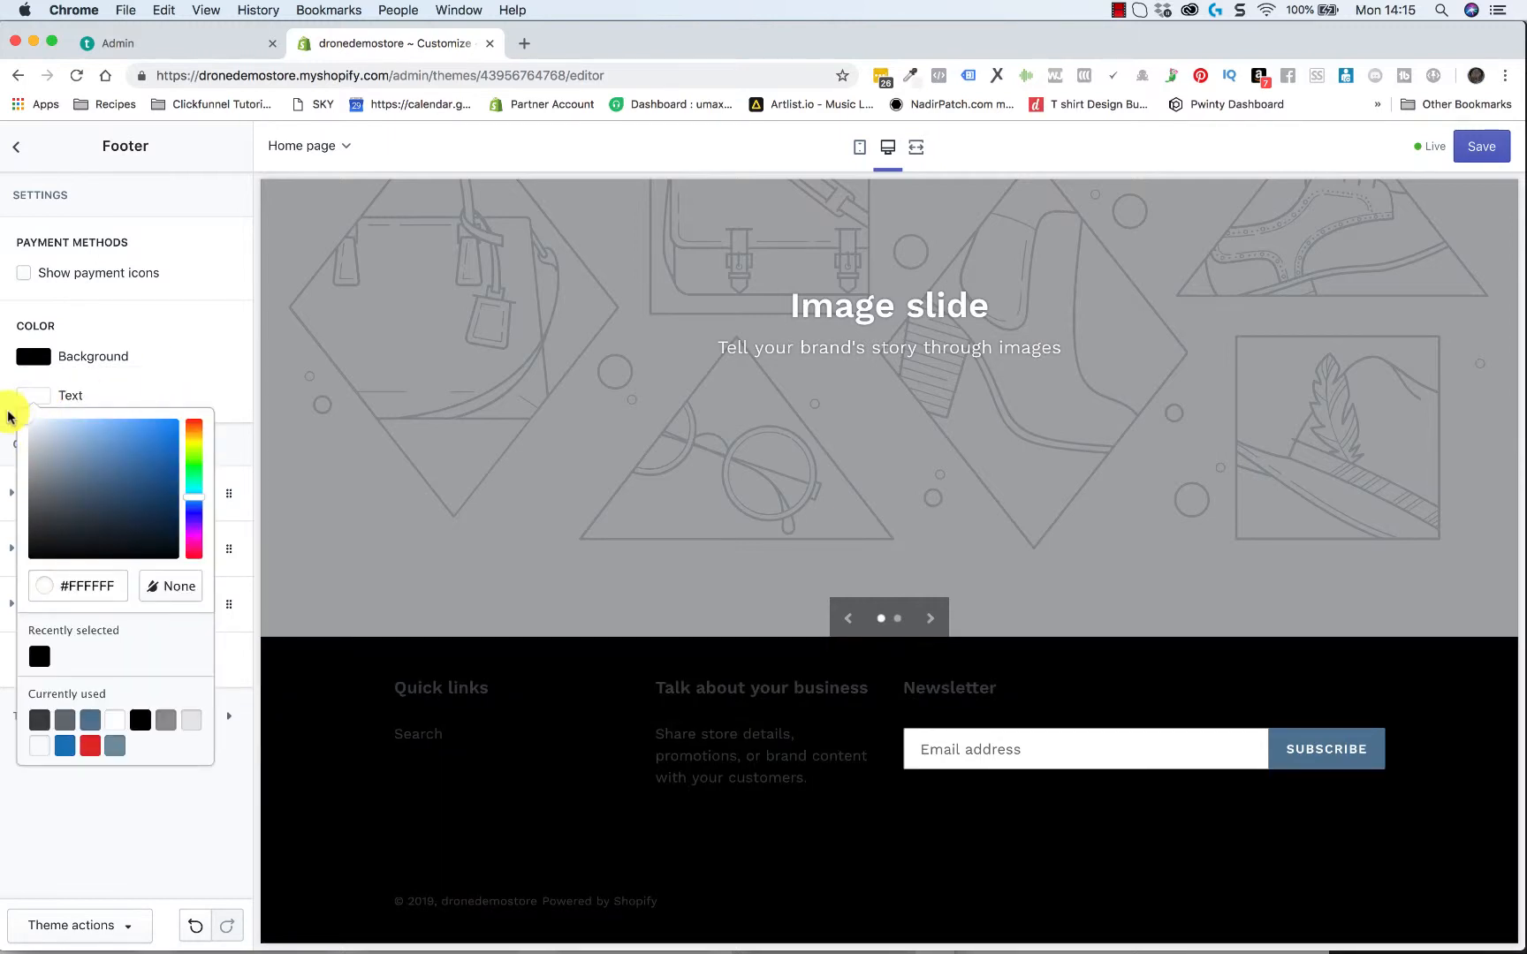
click(61, 387)
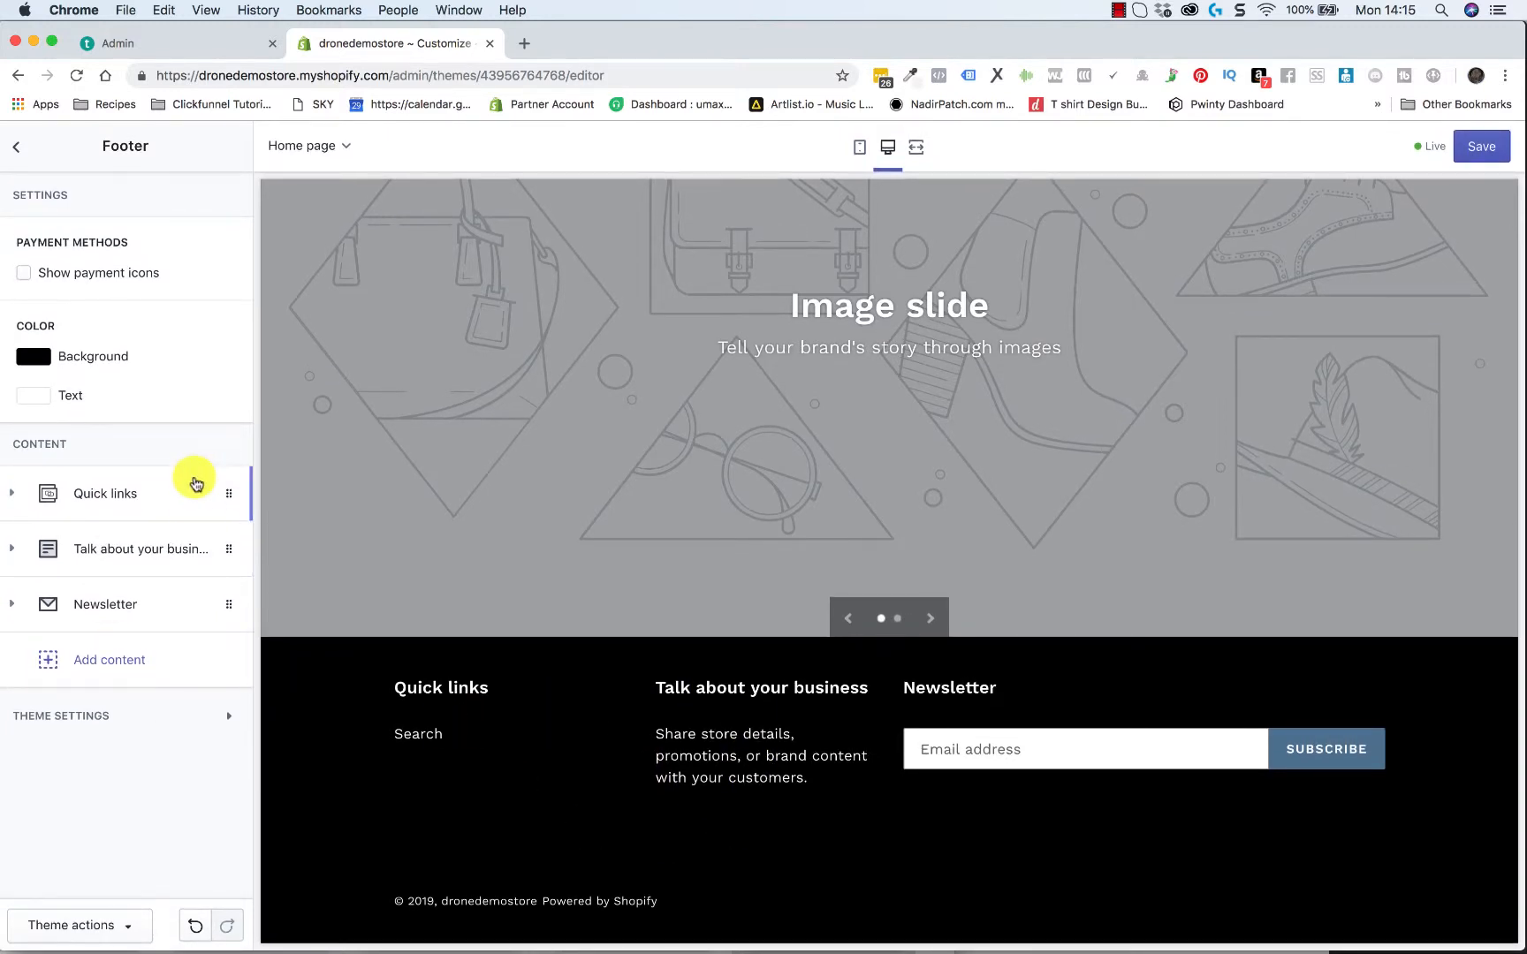
Change the heading of the footer's Quick links block to "About Us"
click(151, 489)
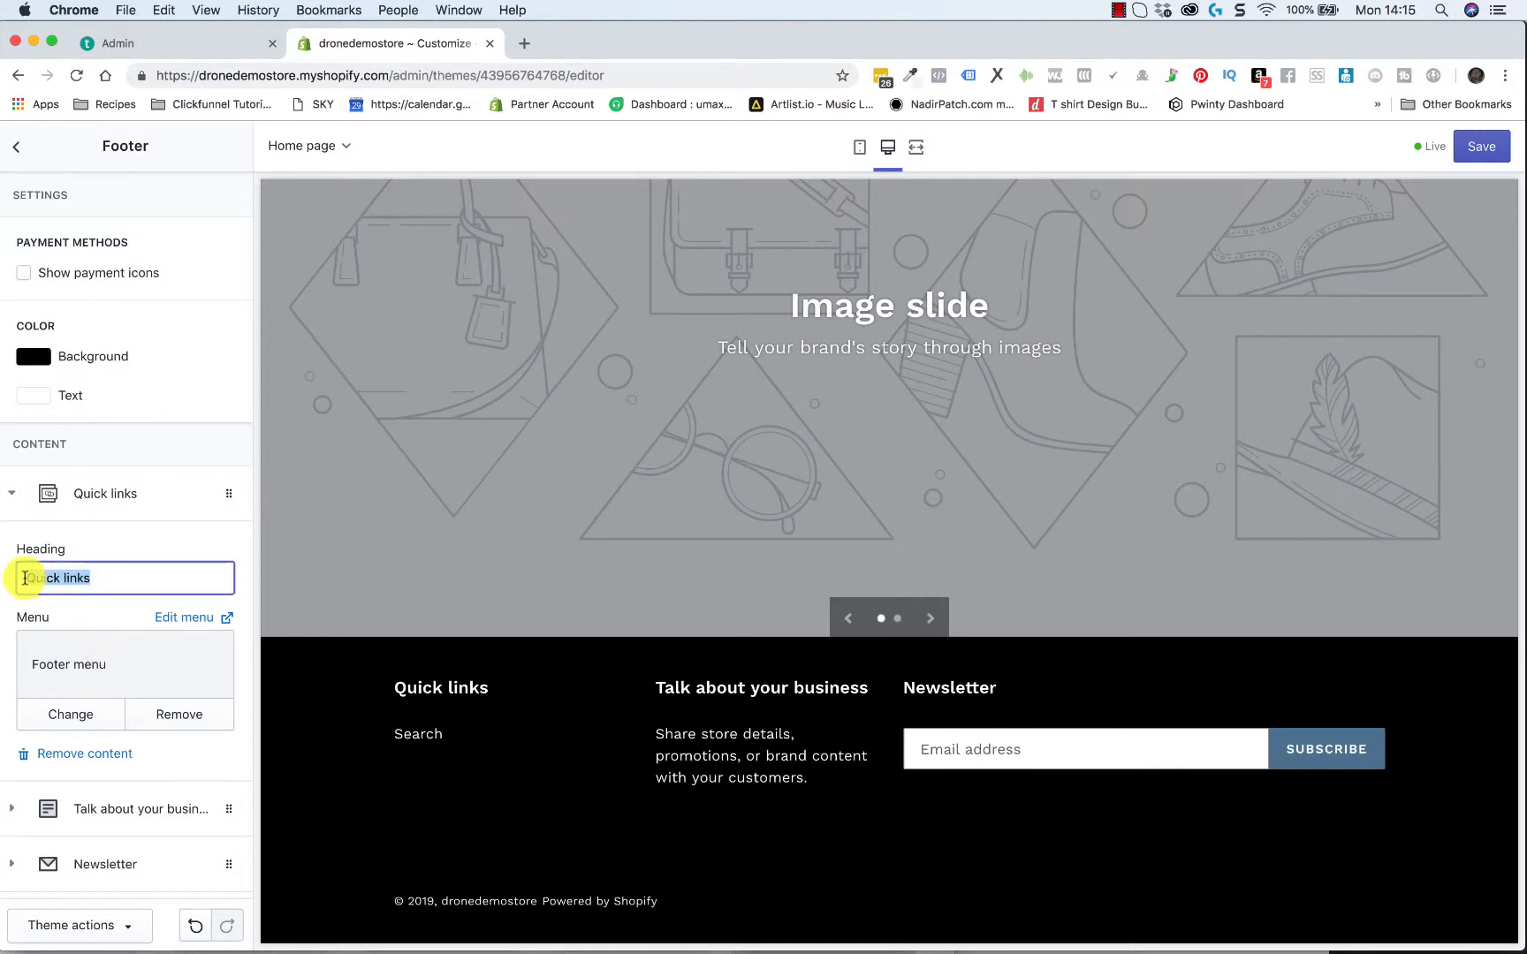
text(About Us)
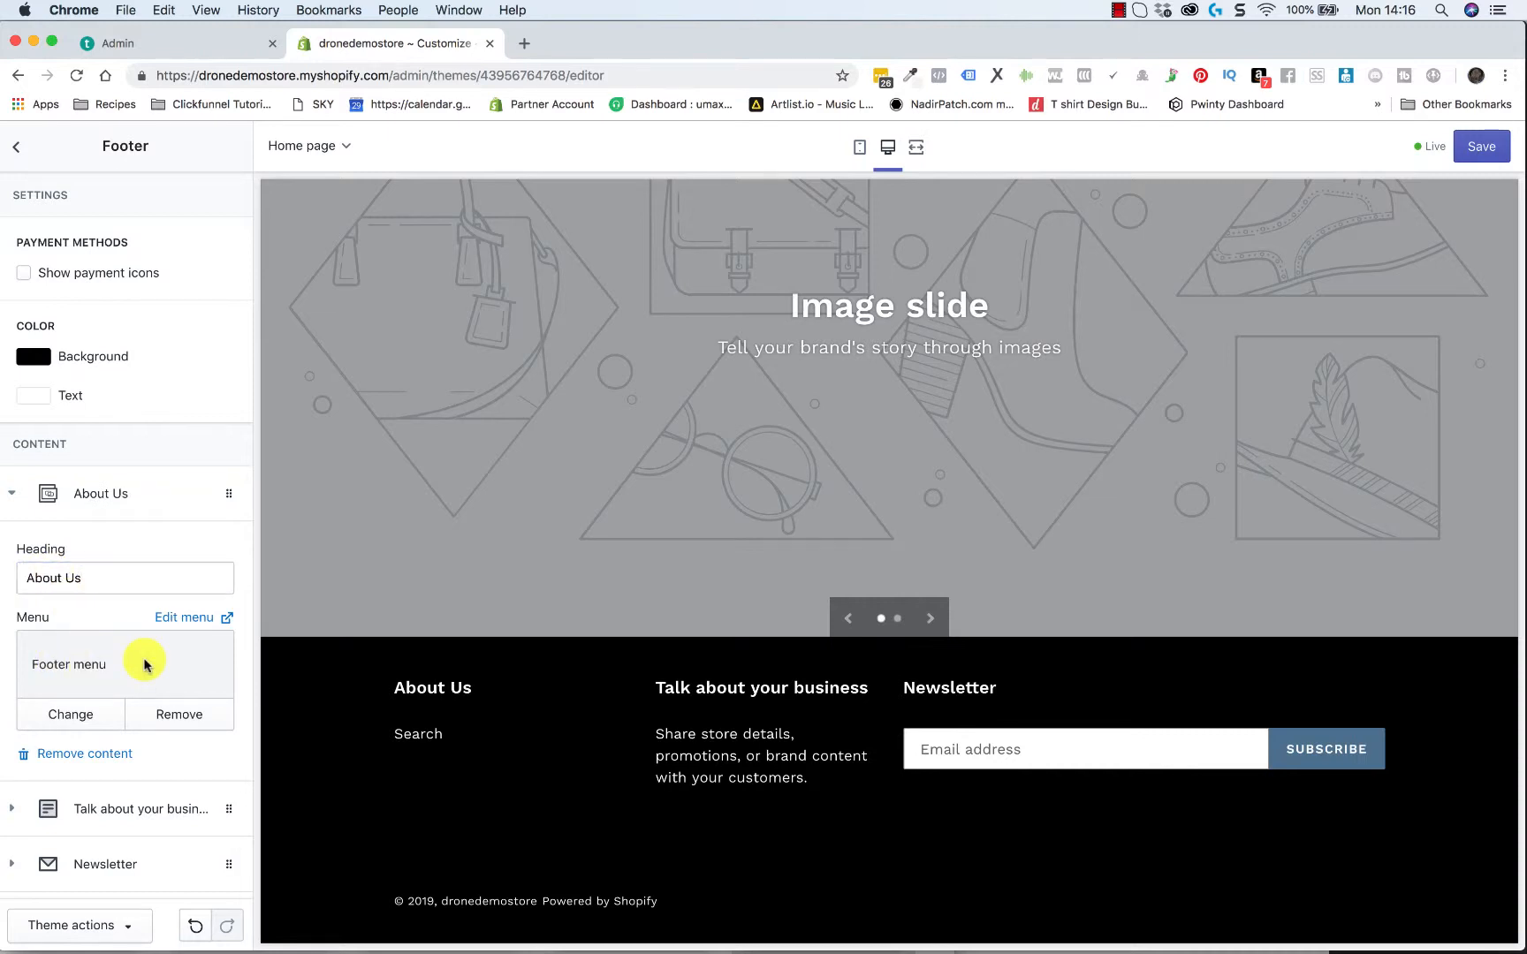
scroll(146, 664, down, 3)
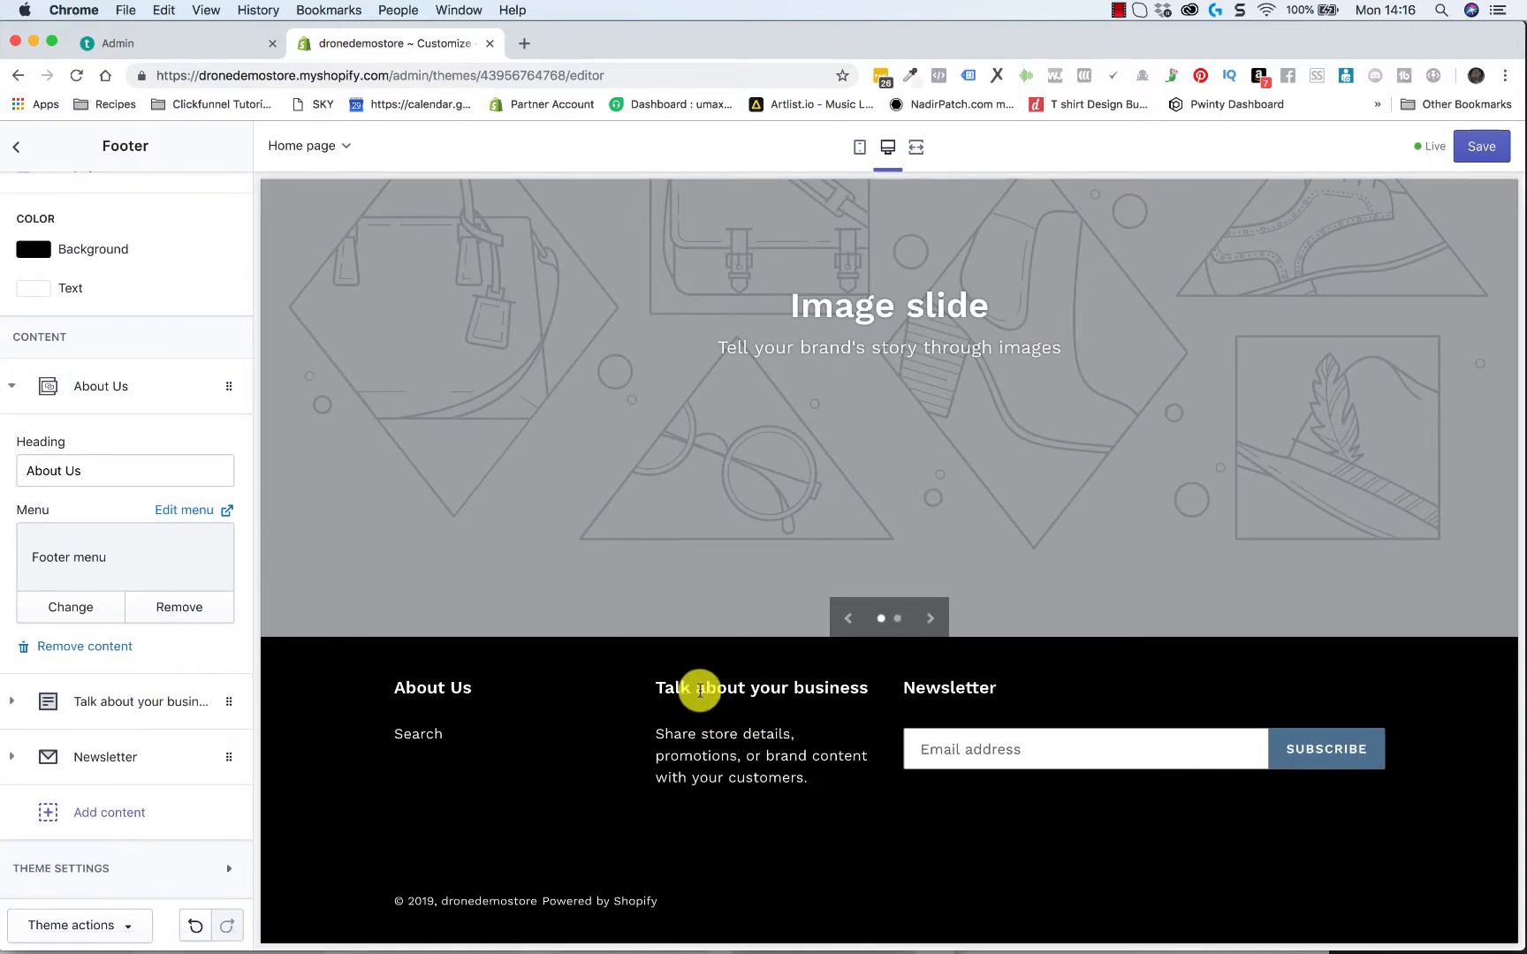
click(955, 750)
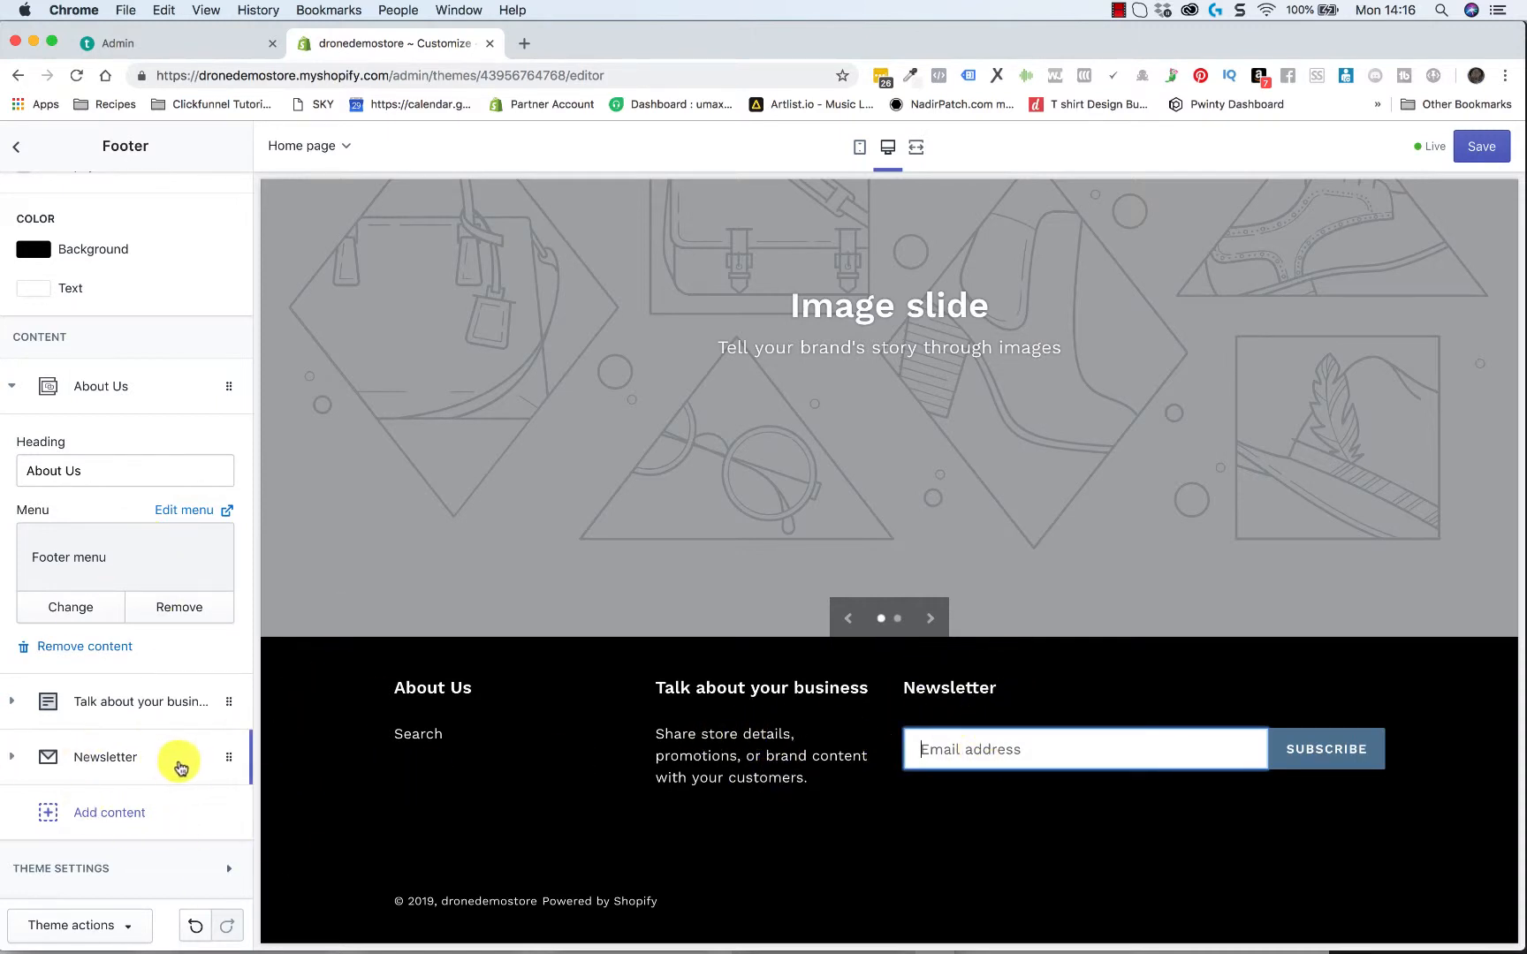
Reorder the footer content blocks to Newsletter first, "Talk about your business" second and "About Us" third
drag(229, 756, 221, 612)
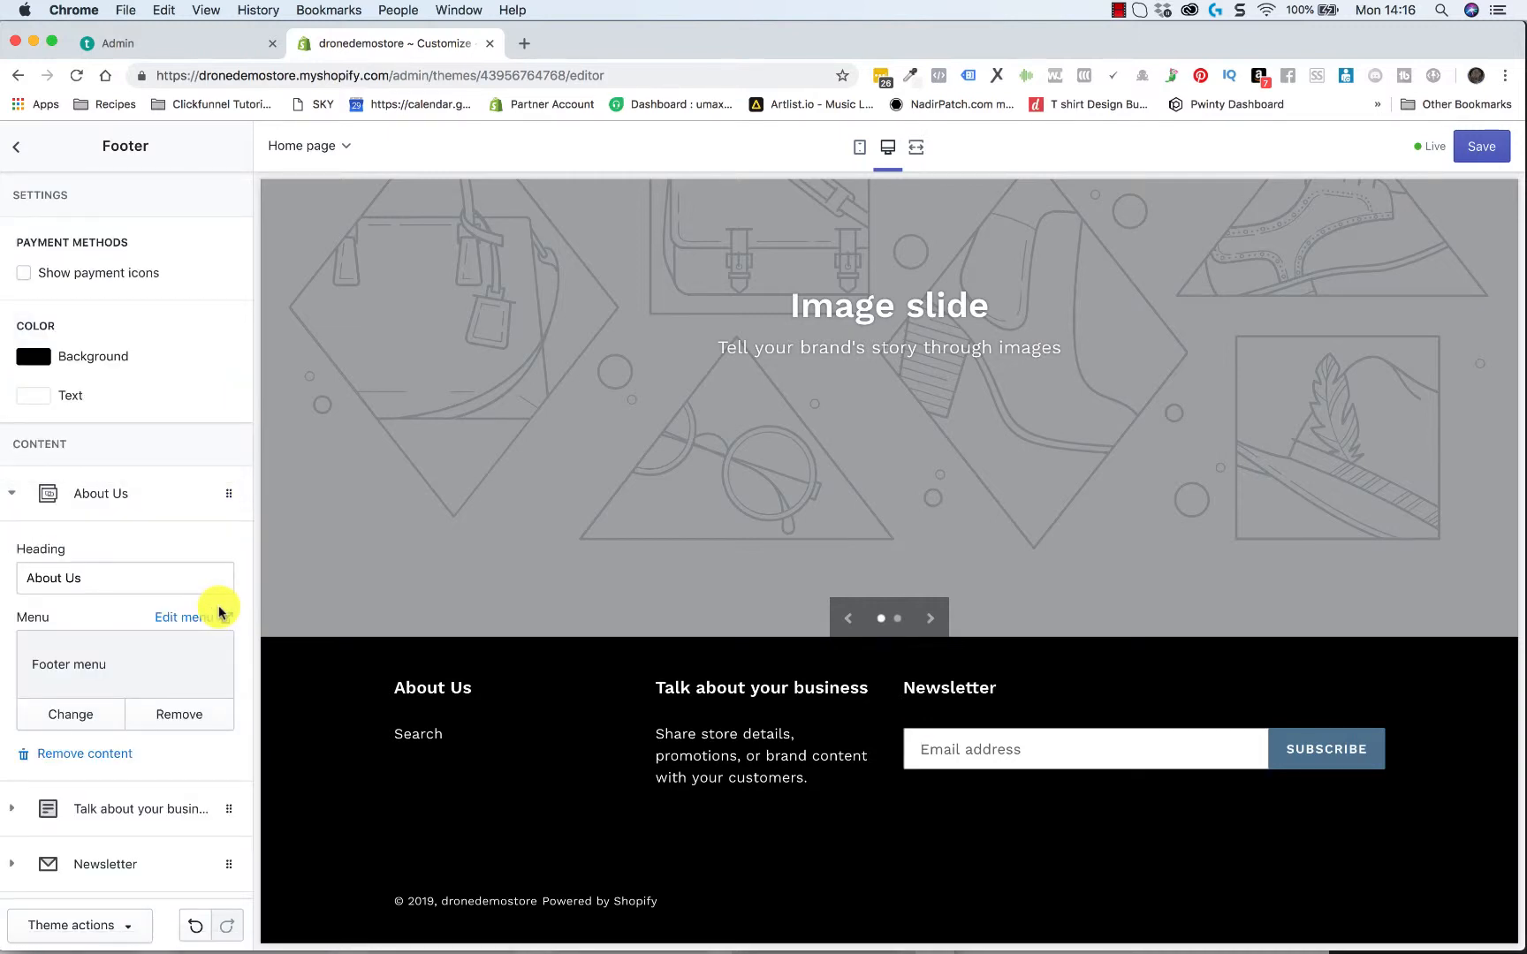
click(12, 493)
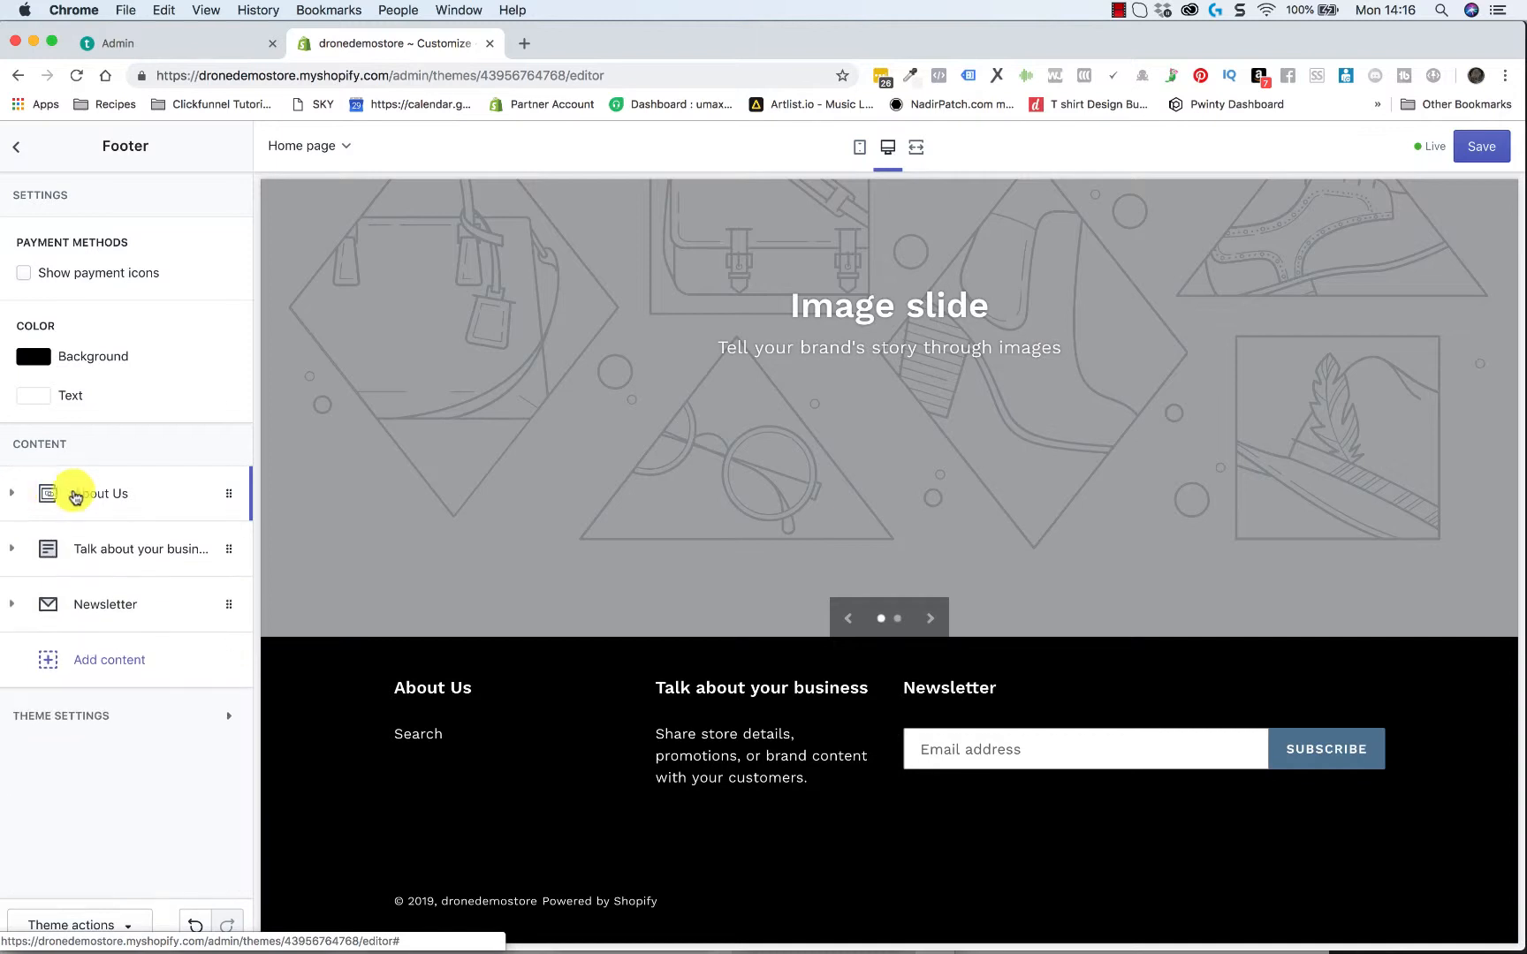
drag(222, 544, 221, 487)
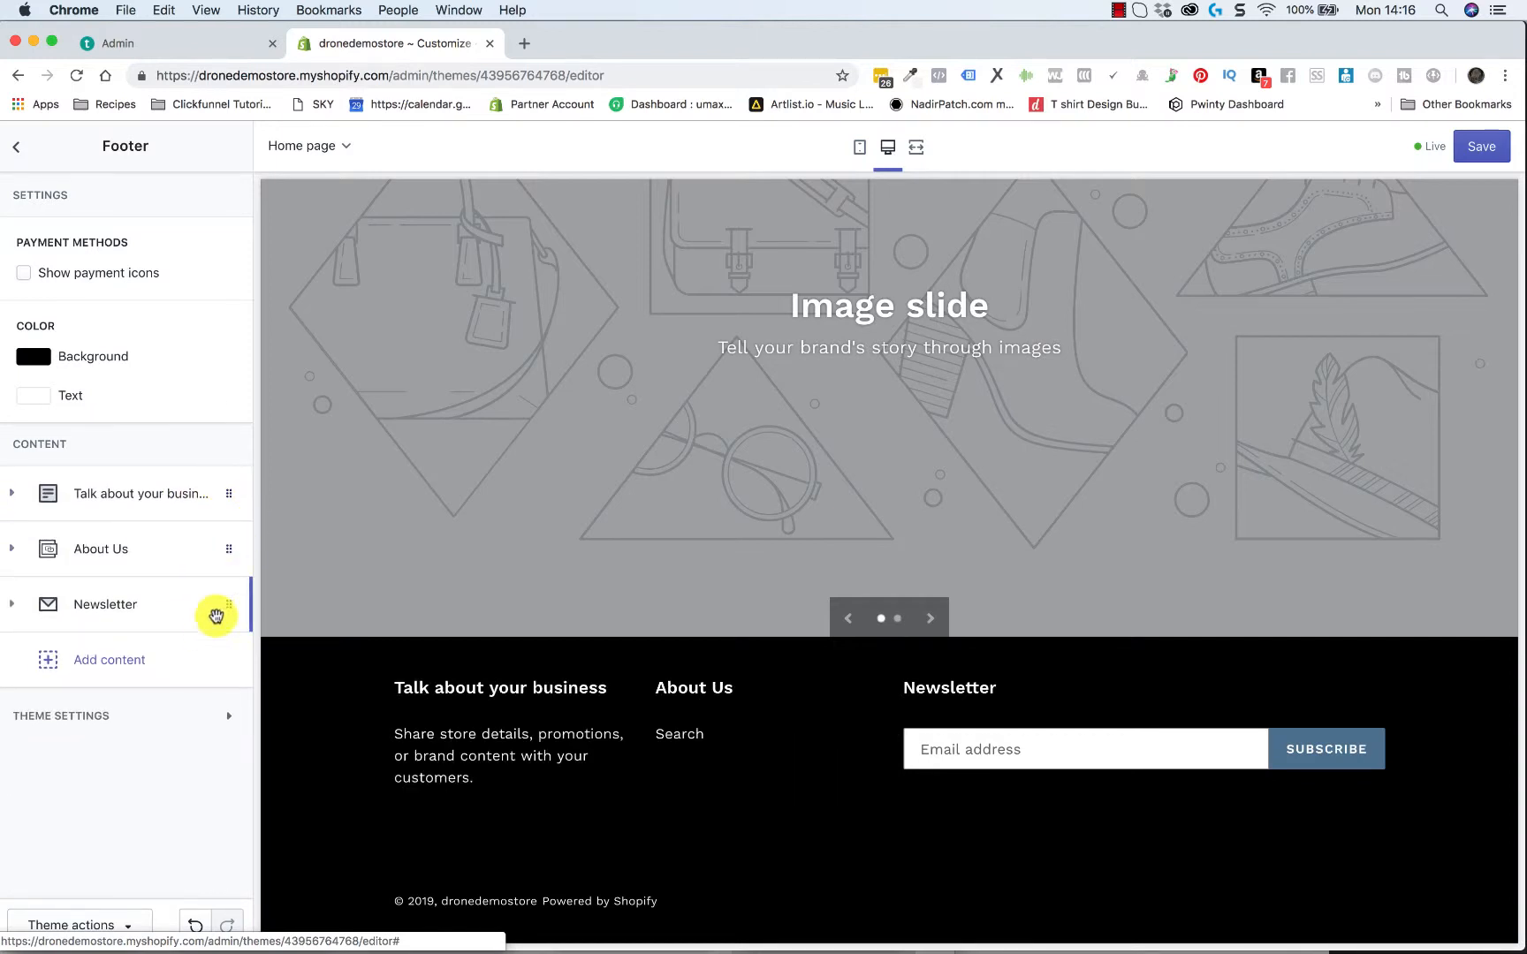
drag(222, 605, 222, 490)
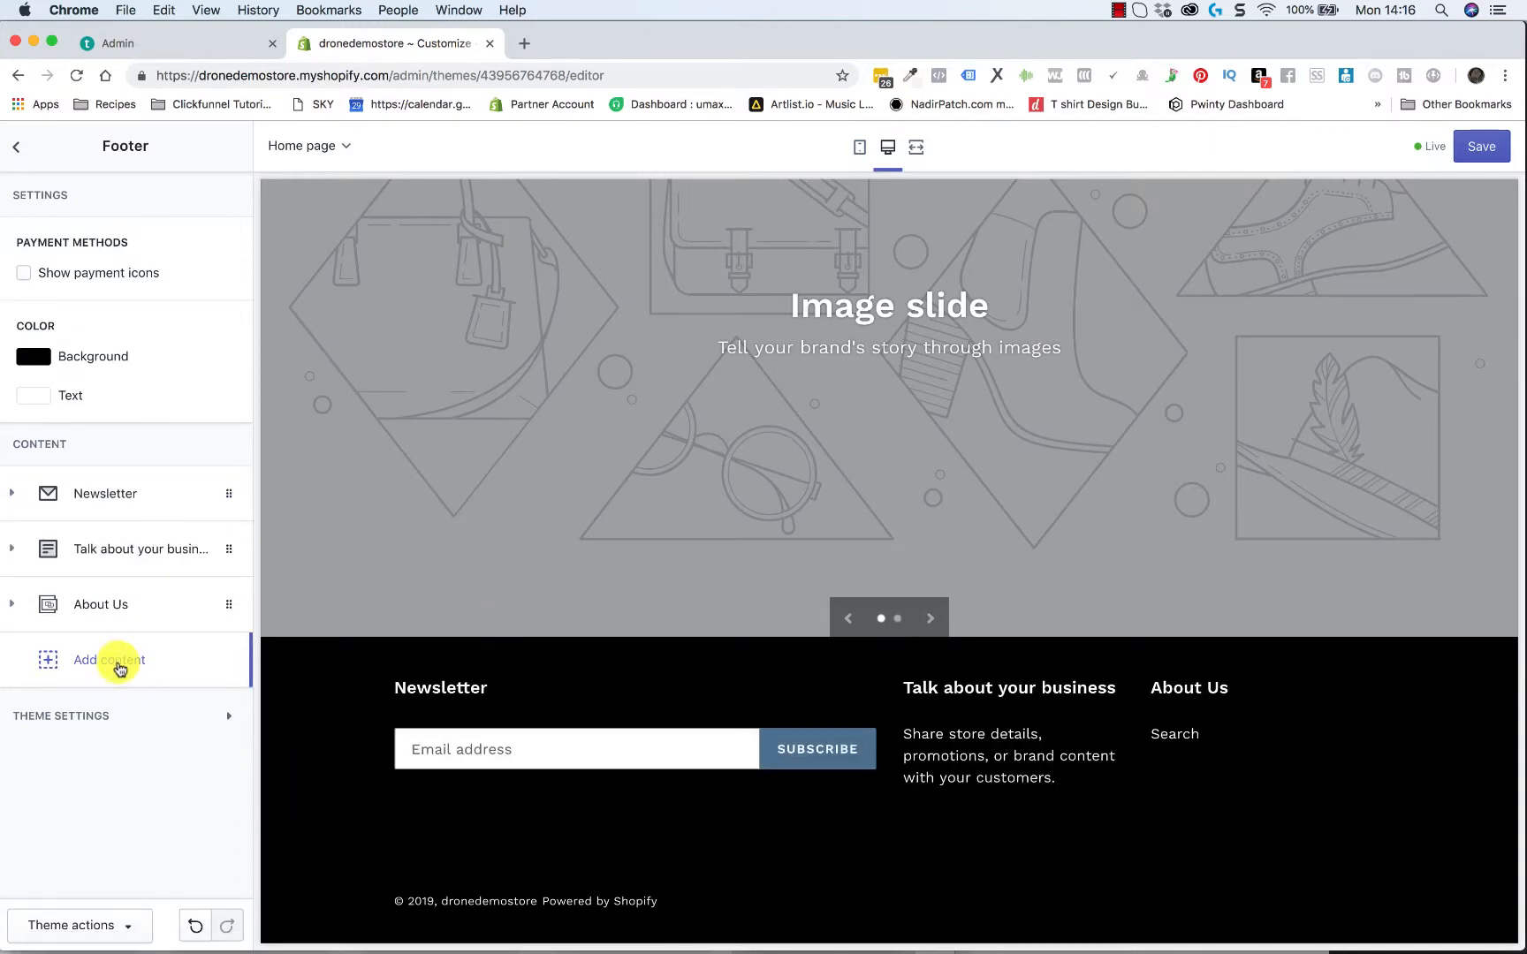
Add a Text content block to the footer after the "About Us" block
click(120, 663)
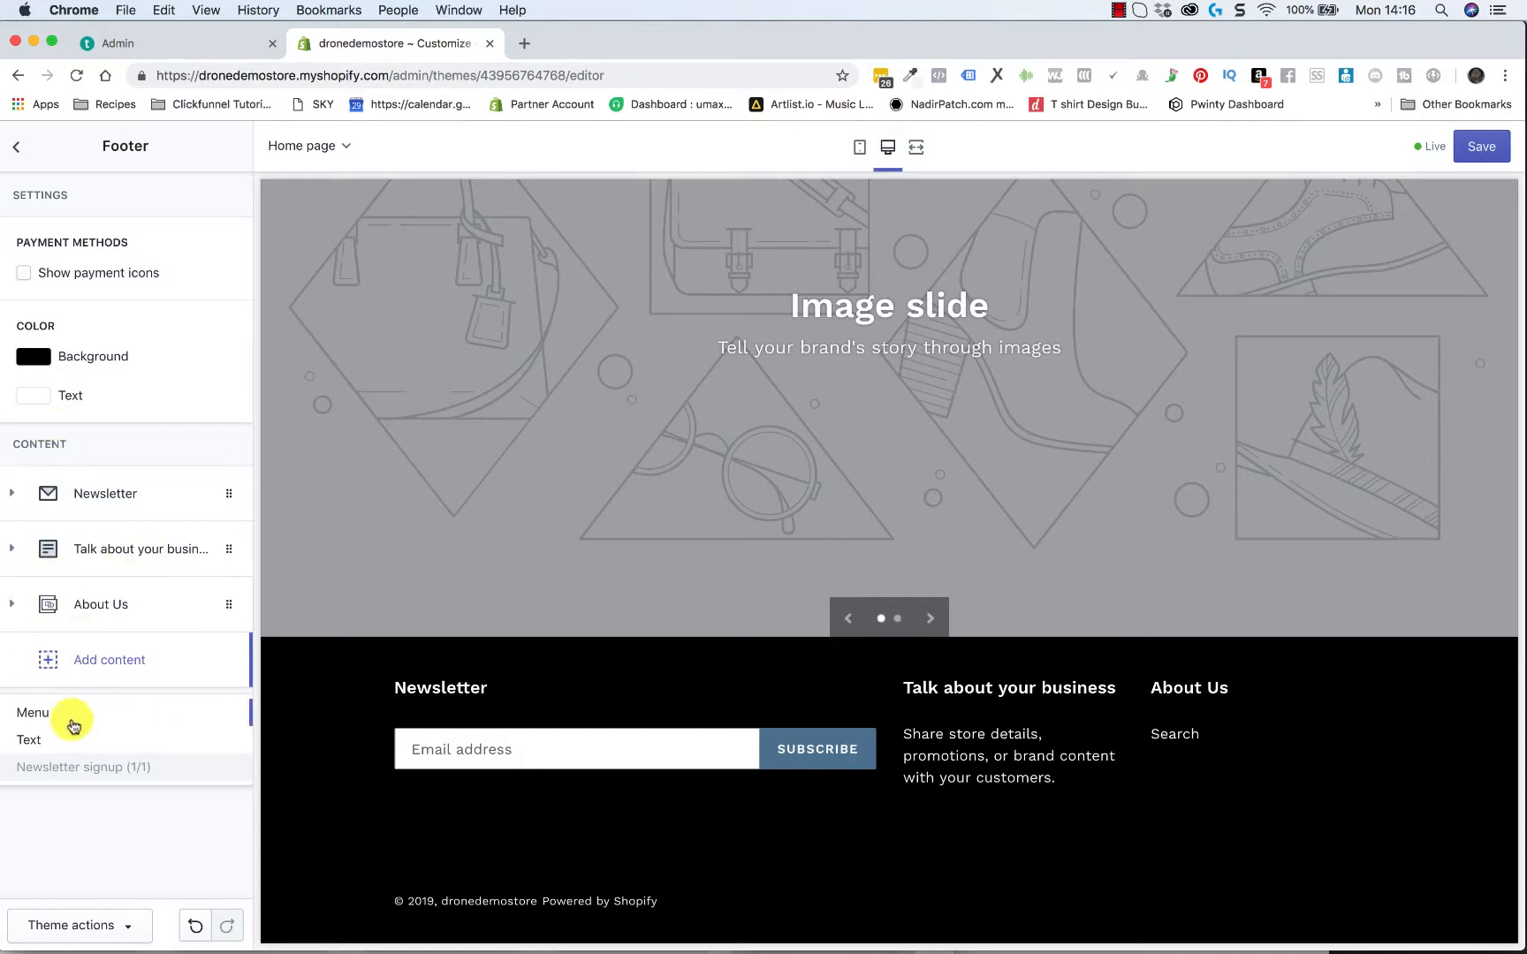
click(34, 746)
scroll(158, 783, down, 5)
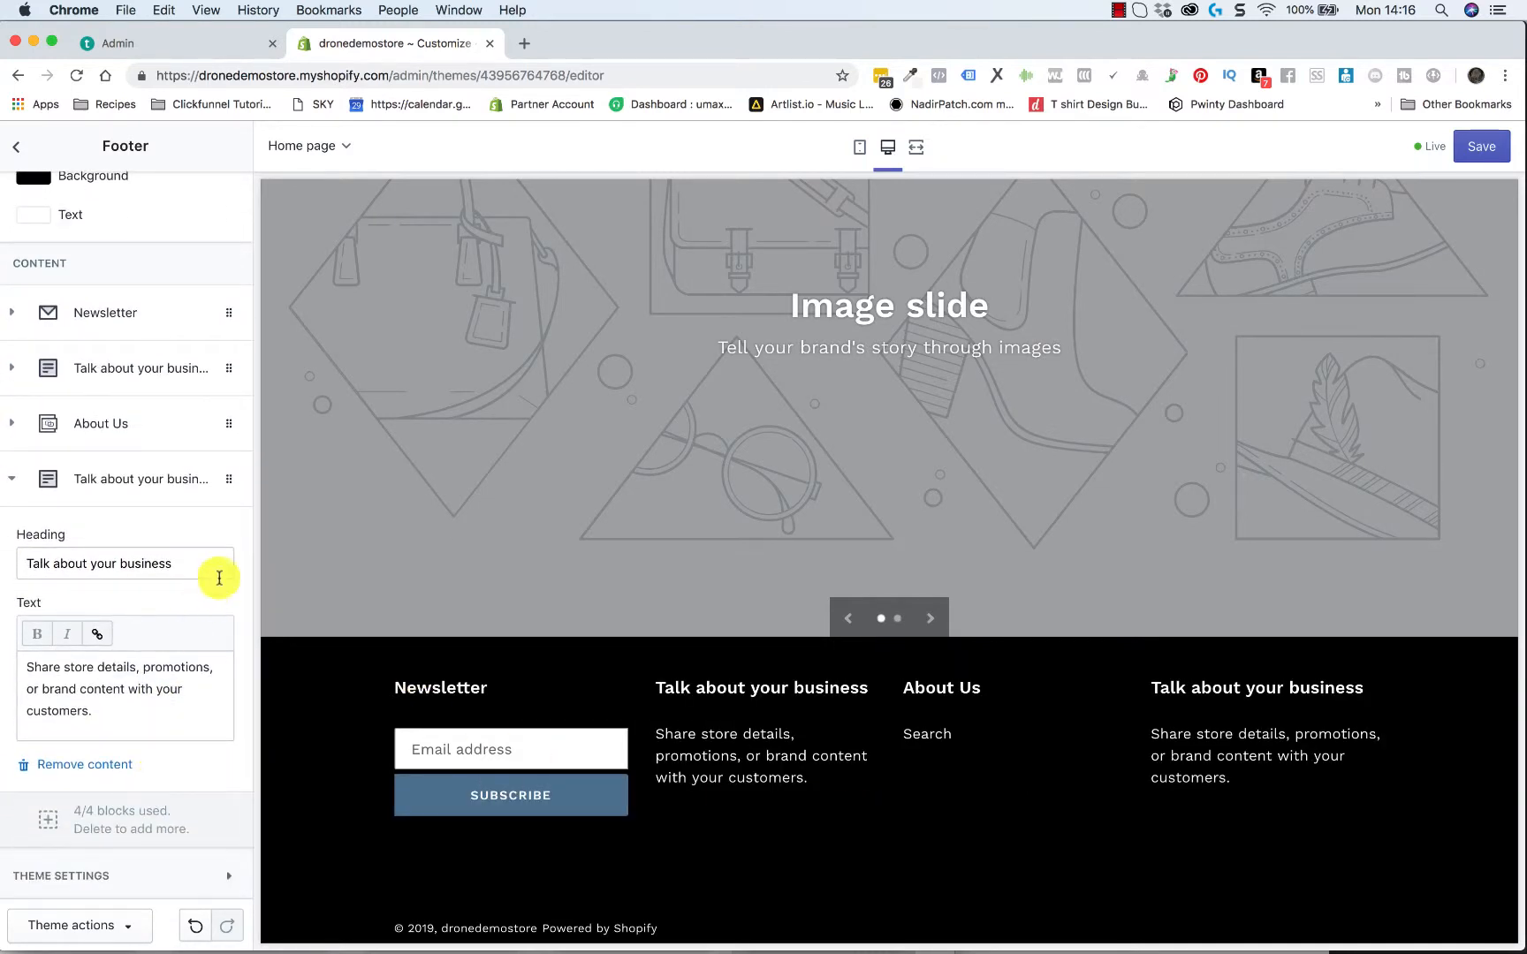
Replace the body text of the last "Talk about your business" footer block with "Change it up"
drag(130, 716, 34, 669)
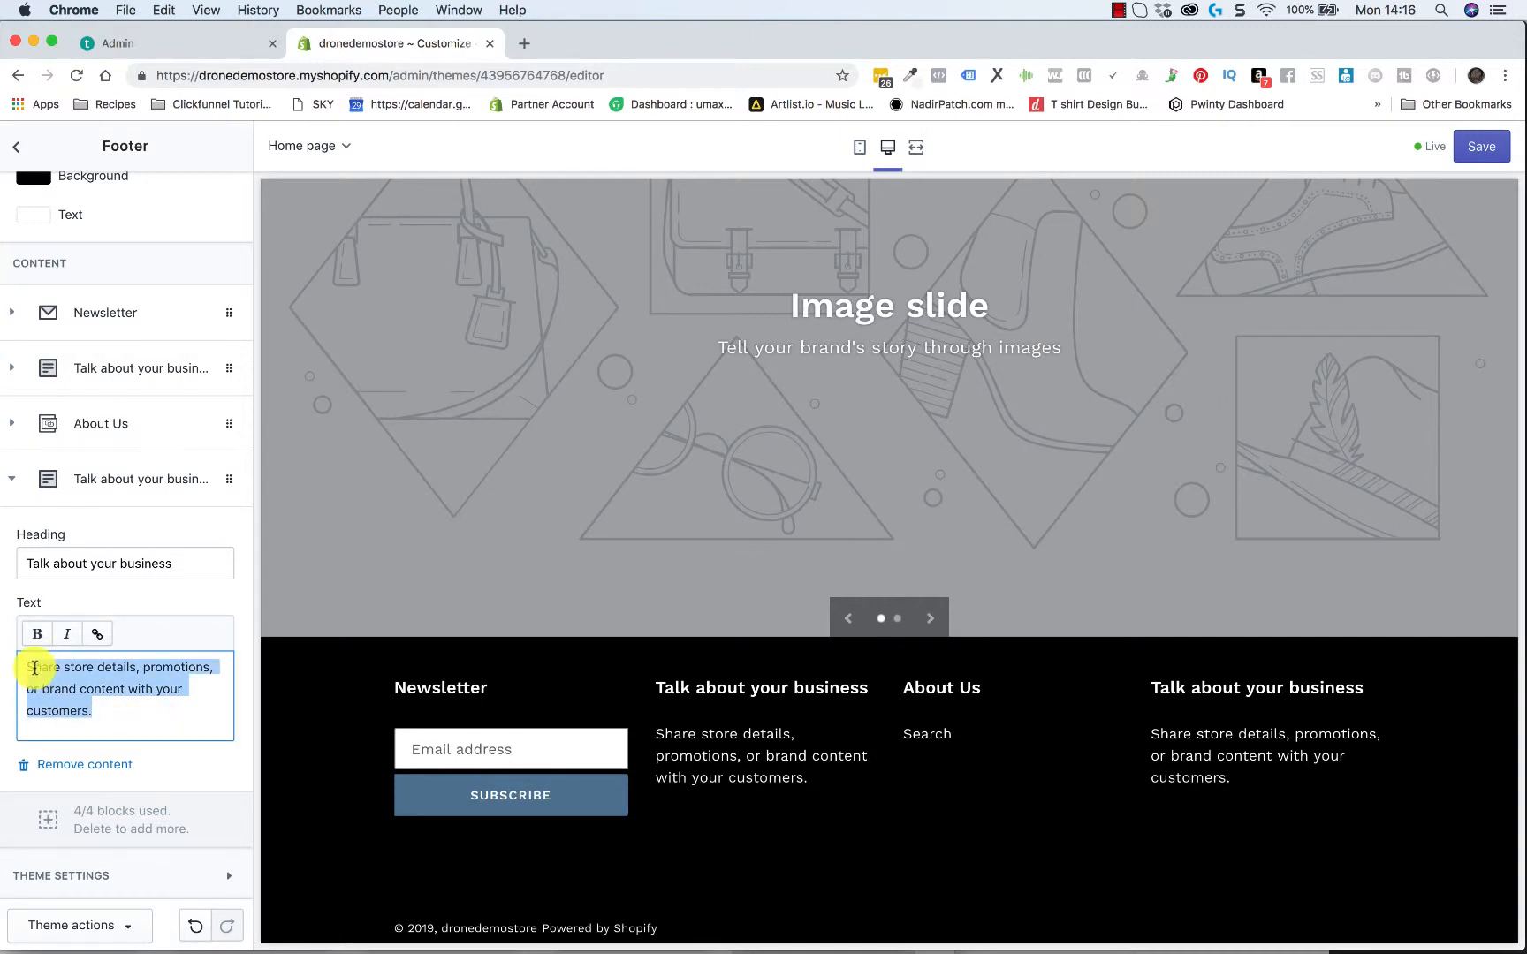
text(S)
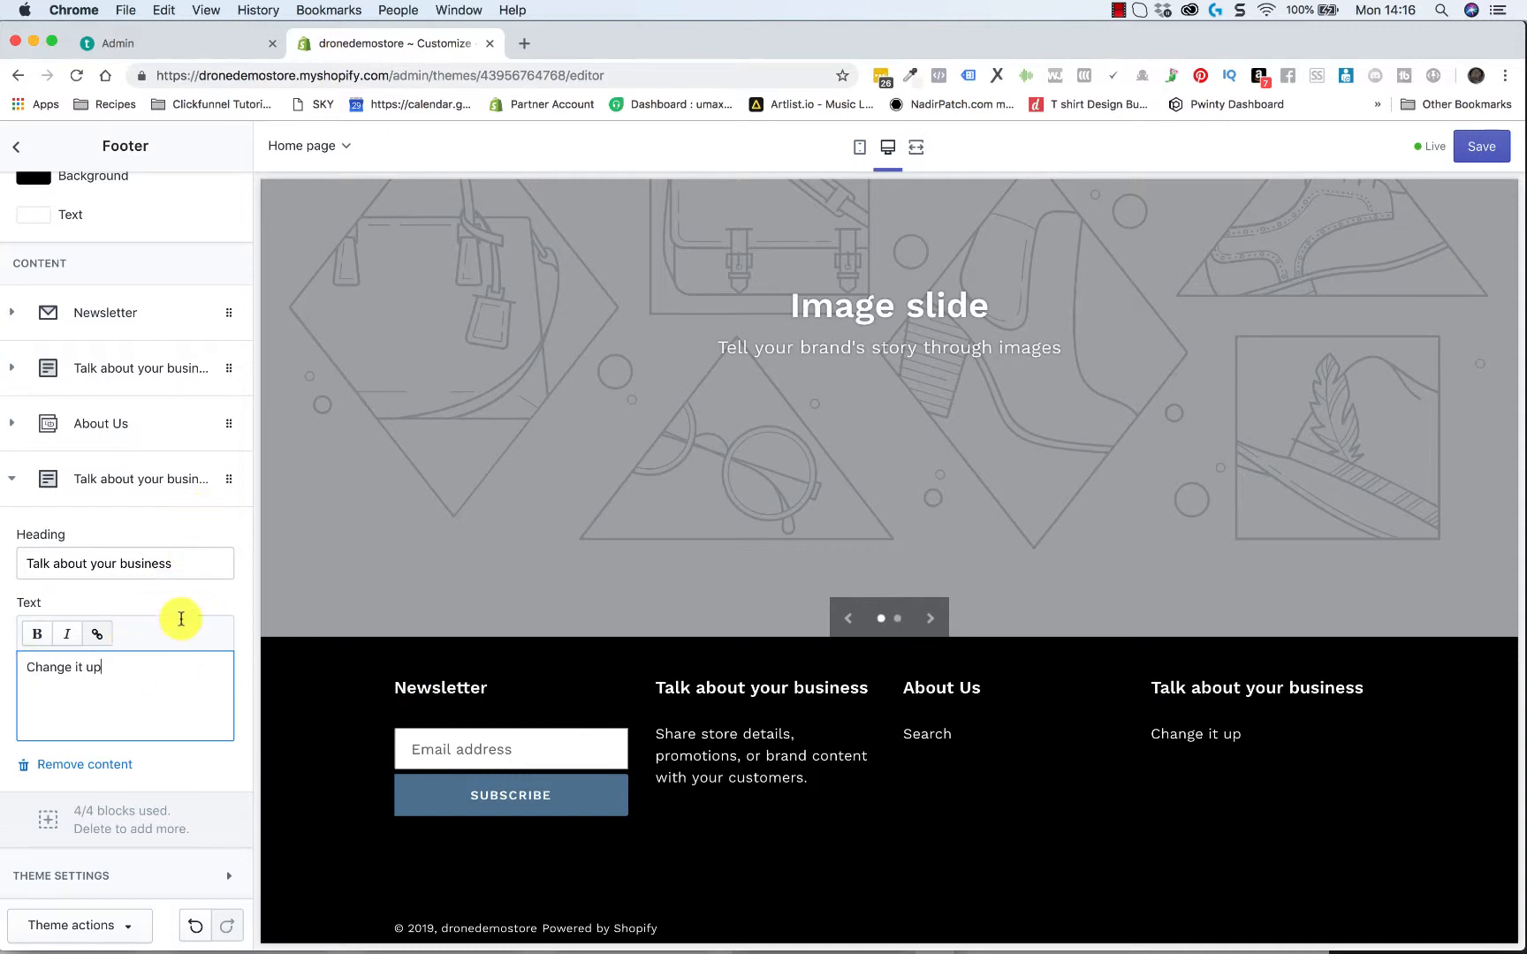
scroll(167, 675, down, 1)
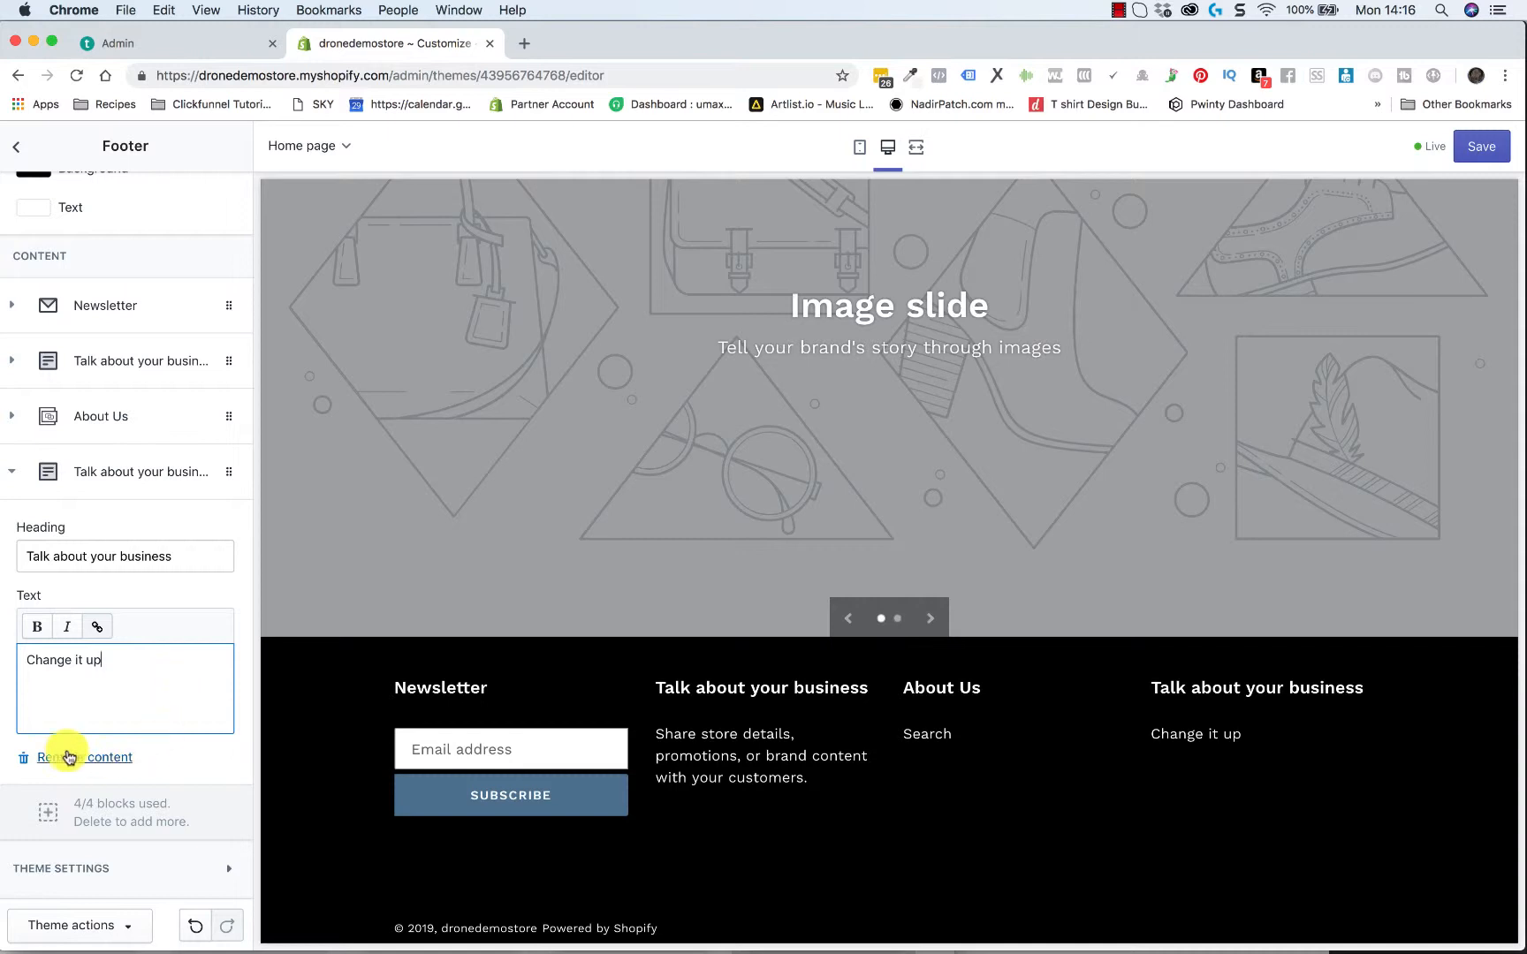
Remove the first "Talk about your business" block and the Newsletter block from the footer
click(14, 419)
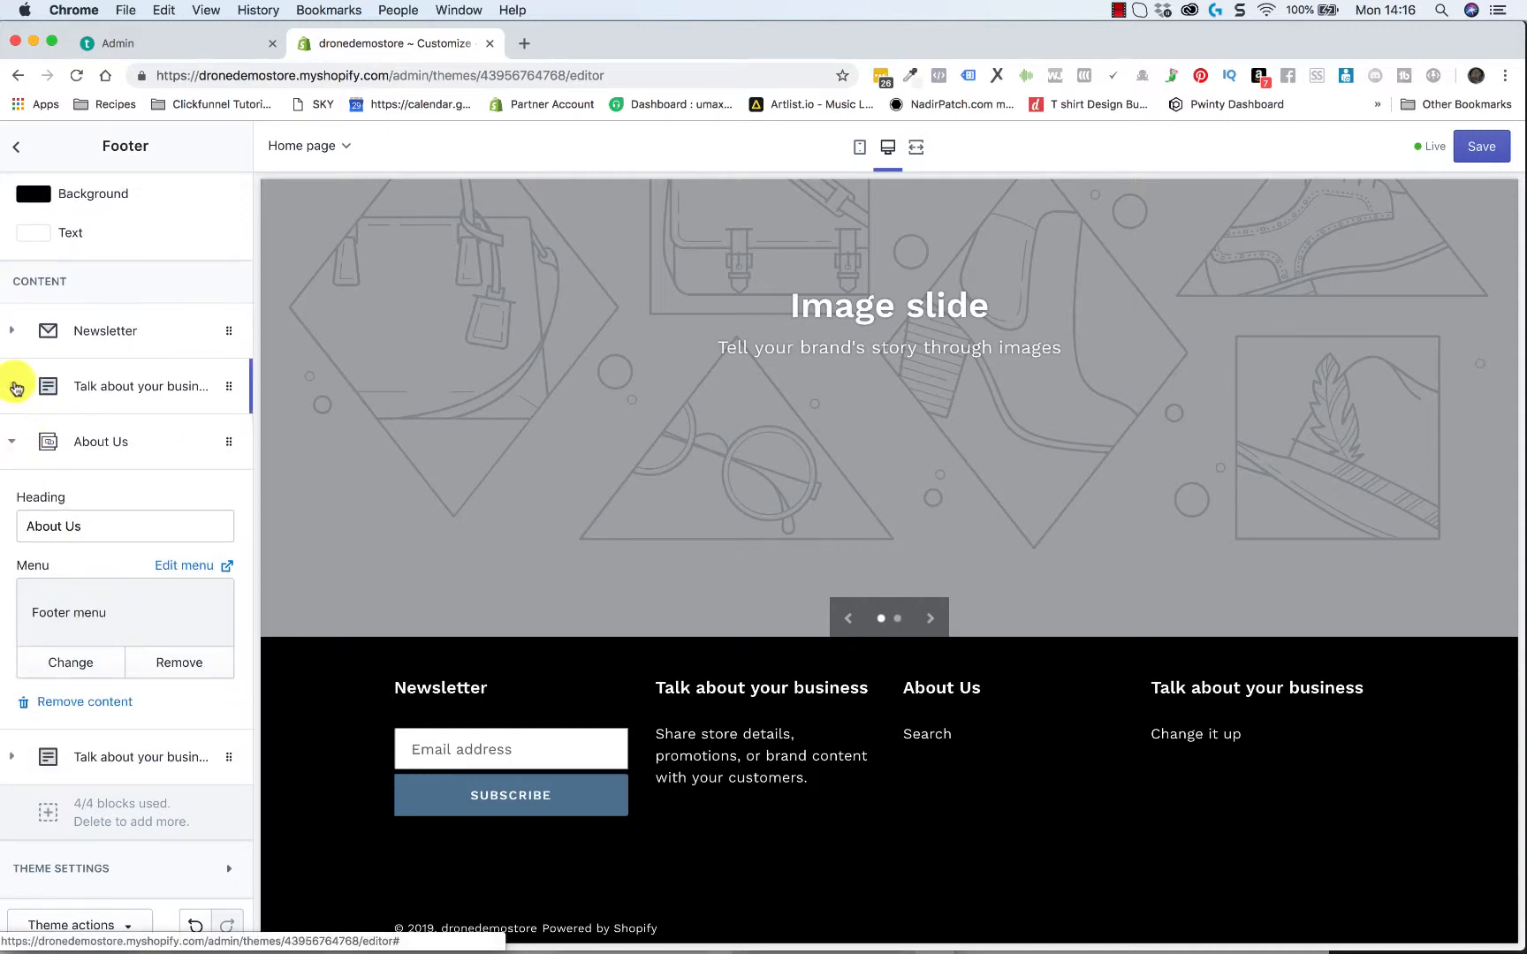
click(15, 386)
click(75, 644)
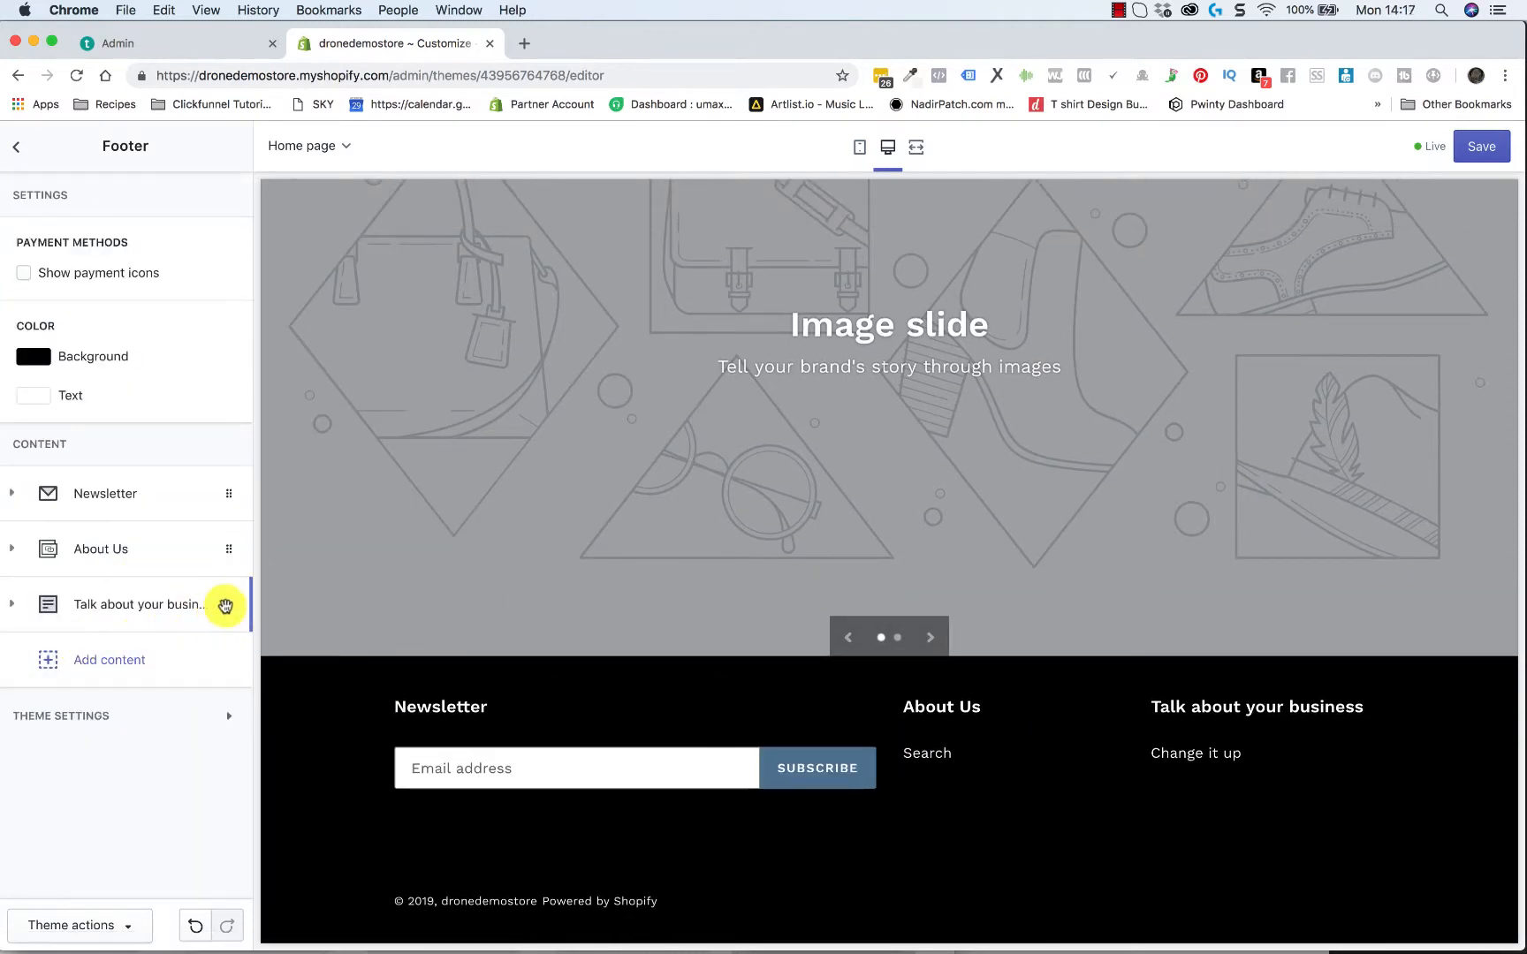
click(13, 494)
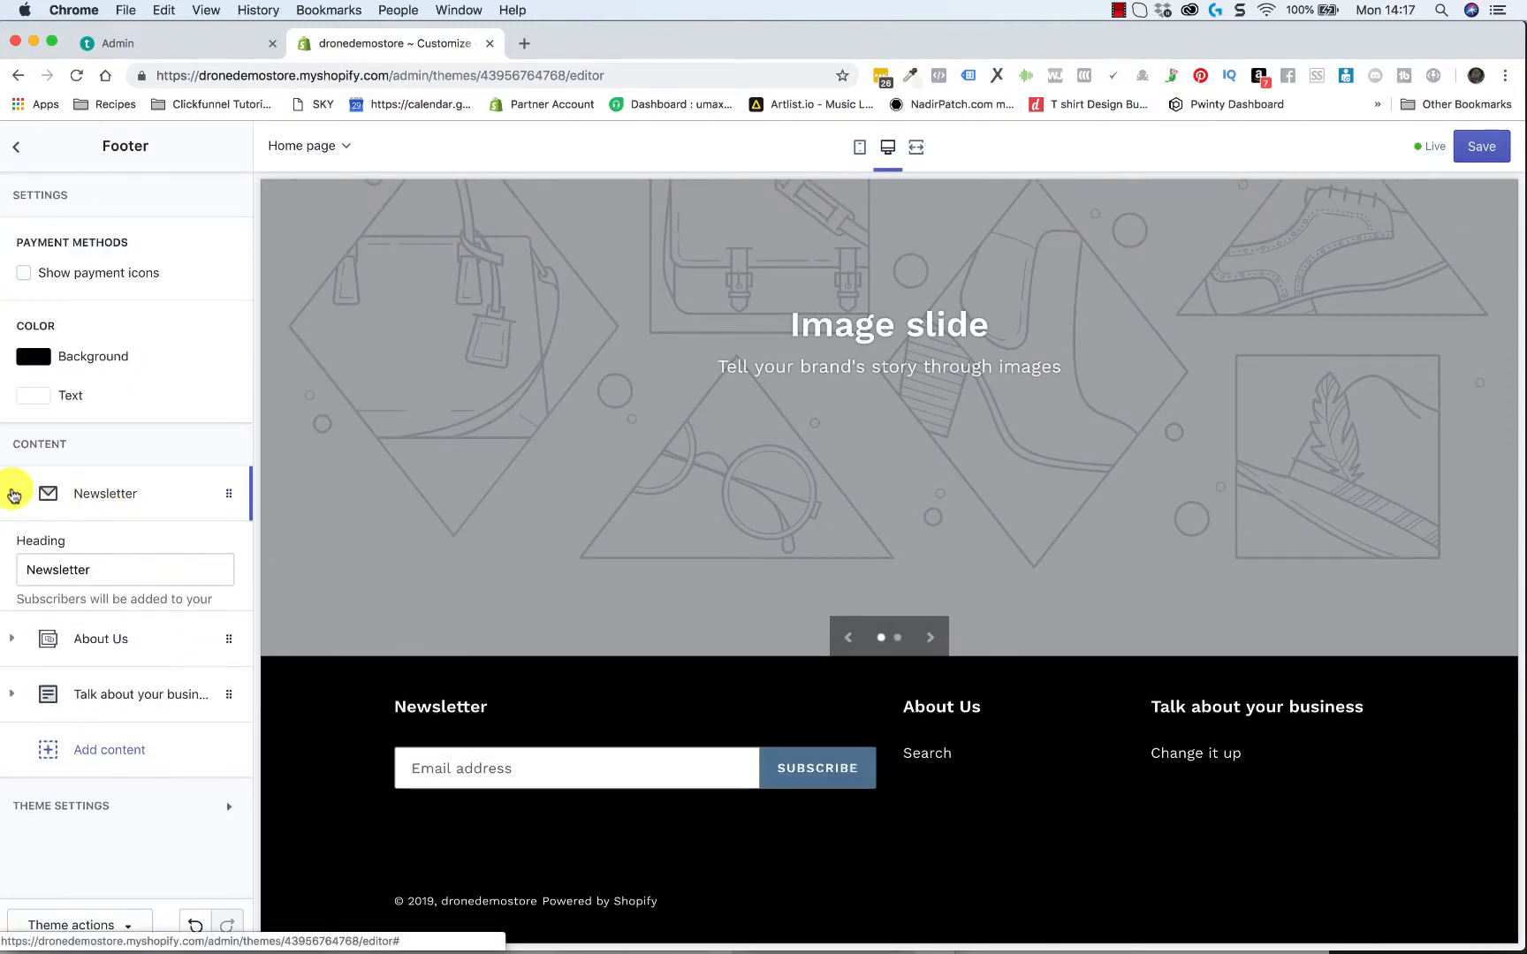
click(101, 662)
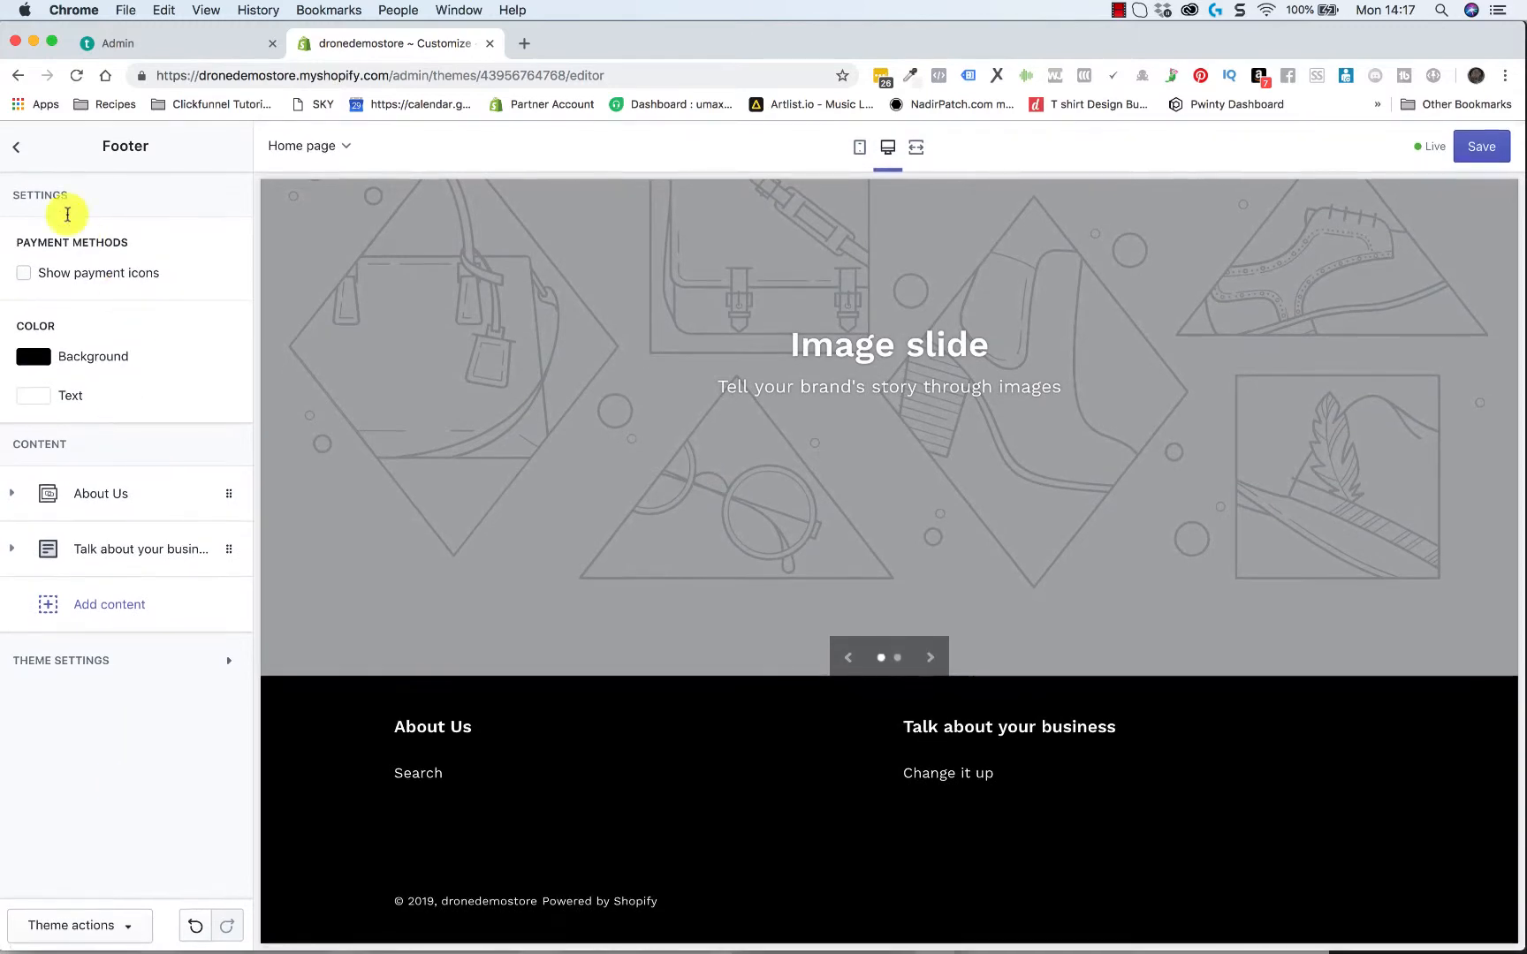
click(16, 148)
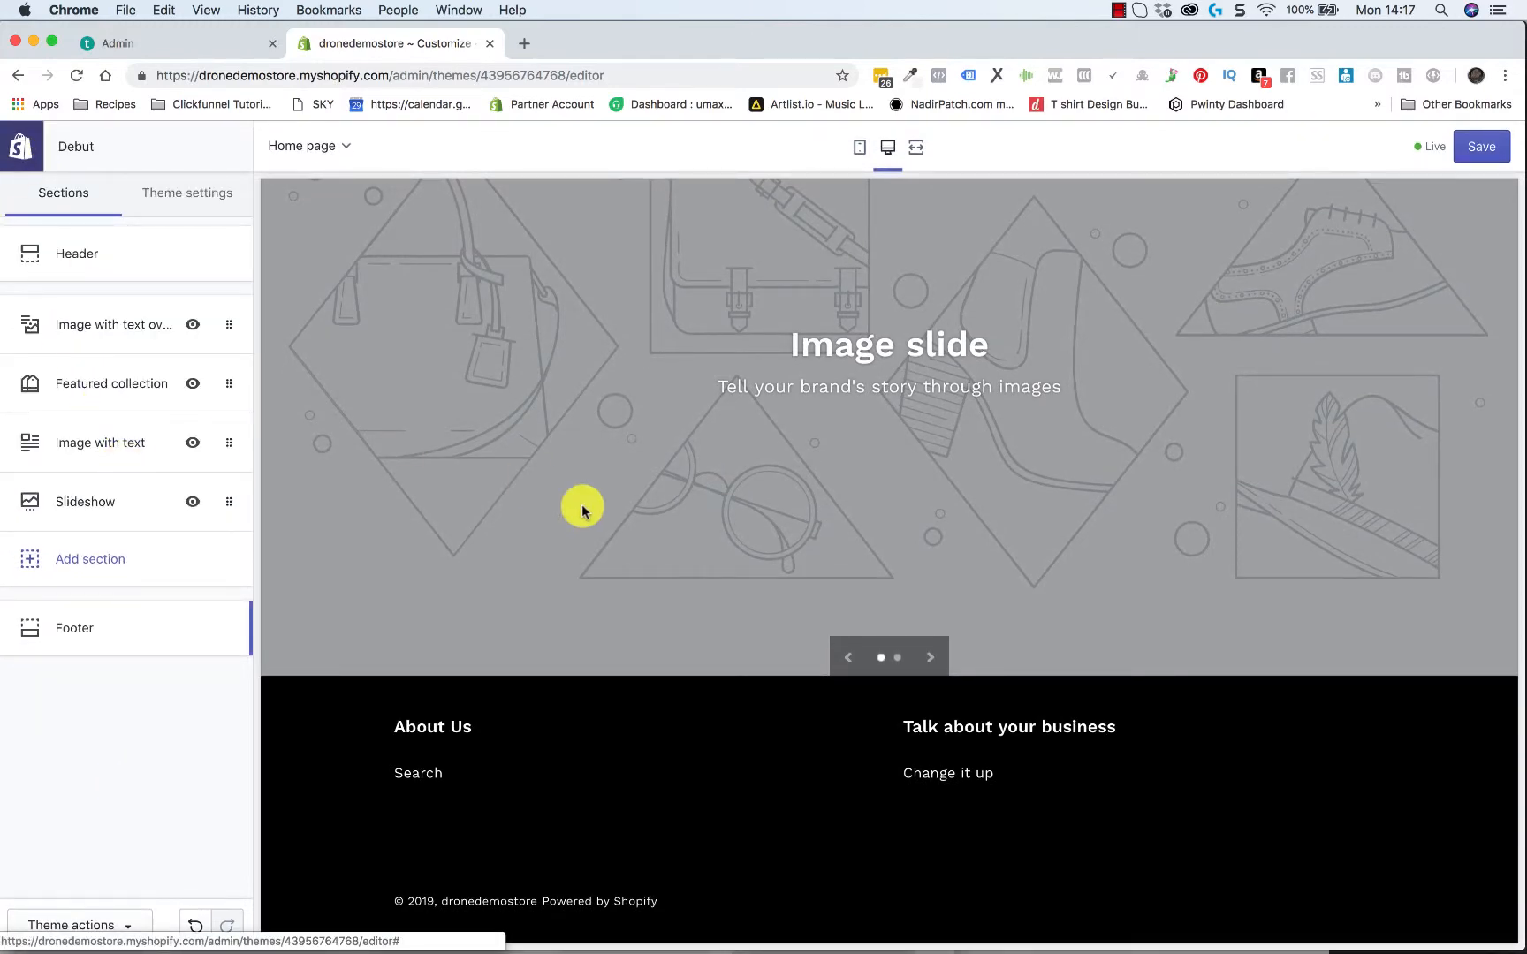
Hide the home page's Image with text overlay section and show it again, twice
scroll(582, 510, up, 15)
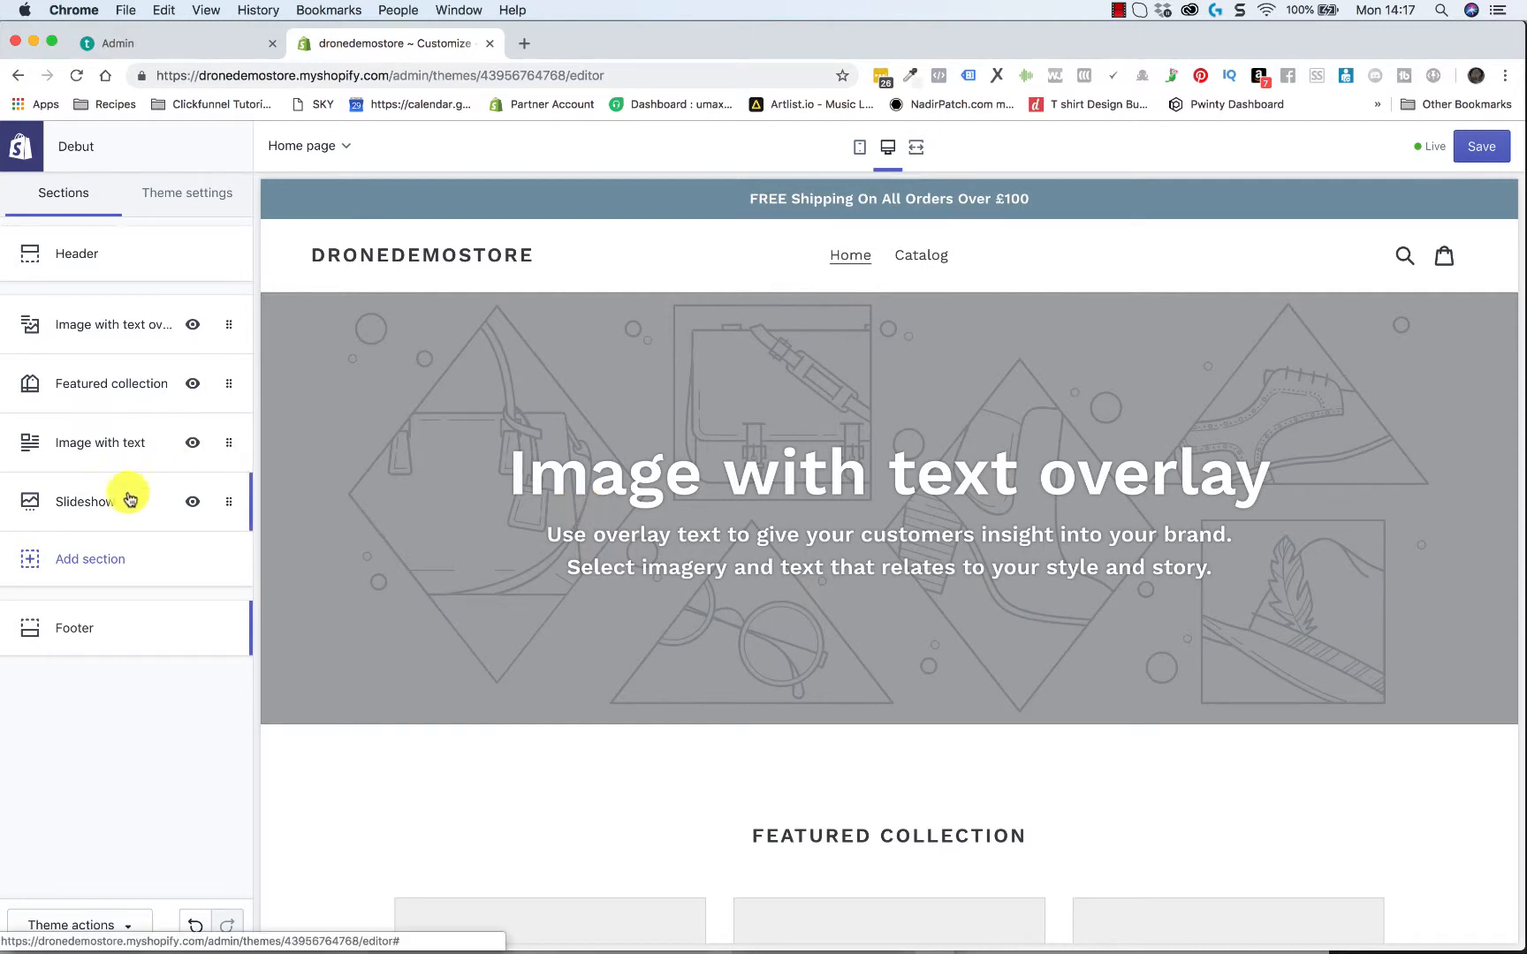
click(194, 326)
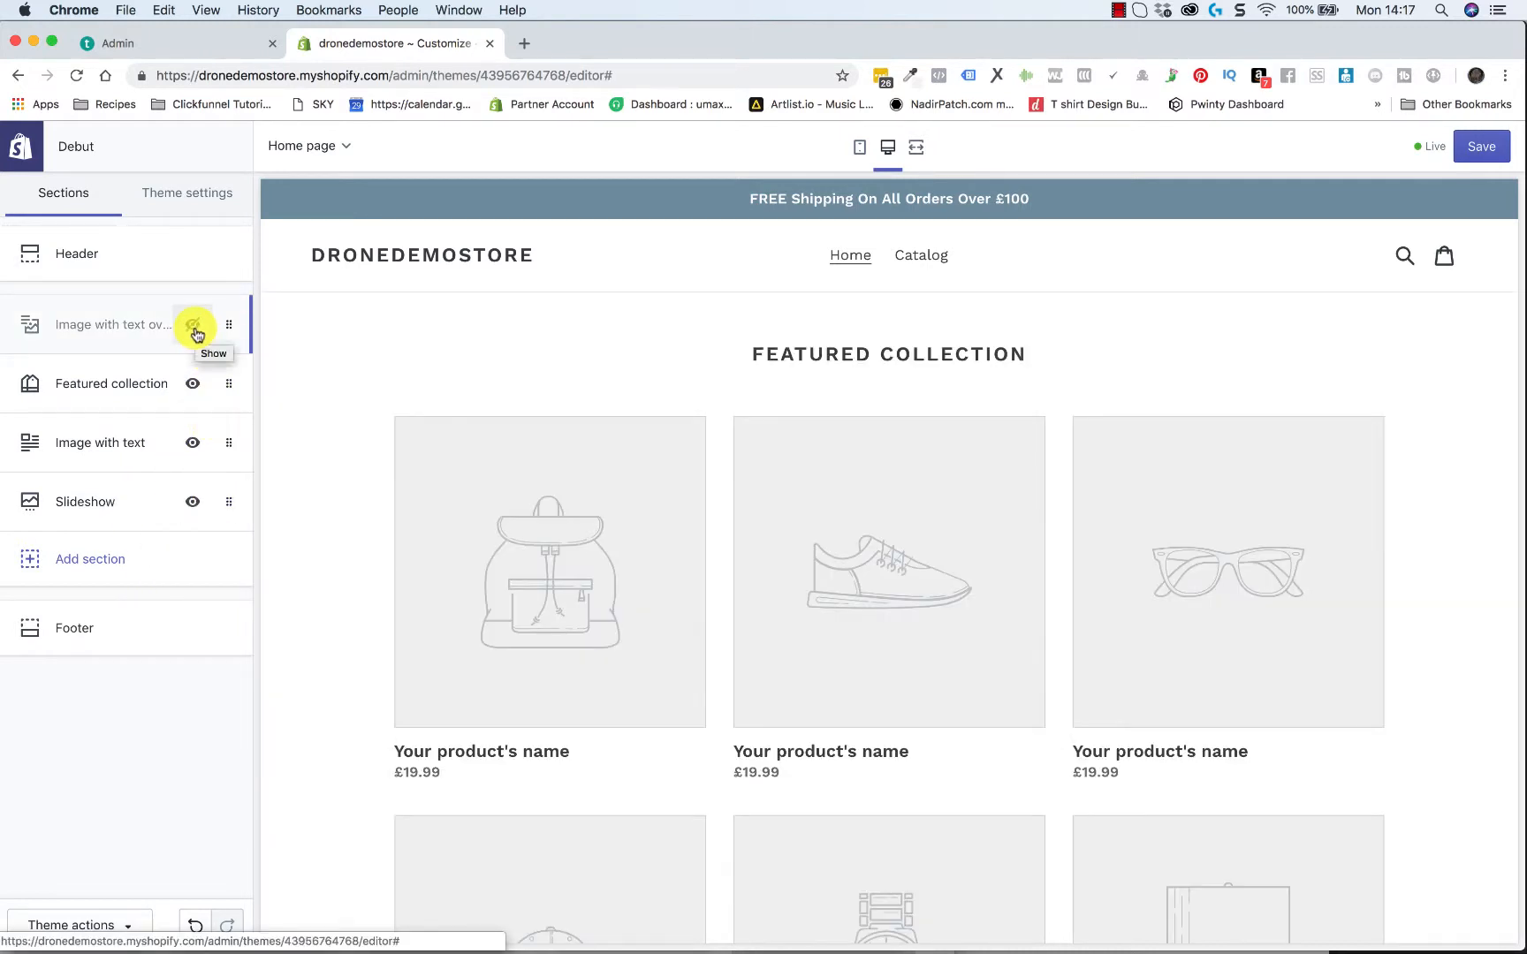
click(194, 327)
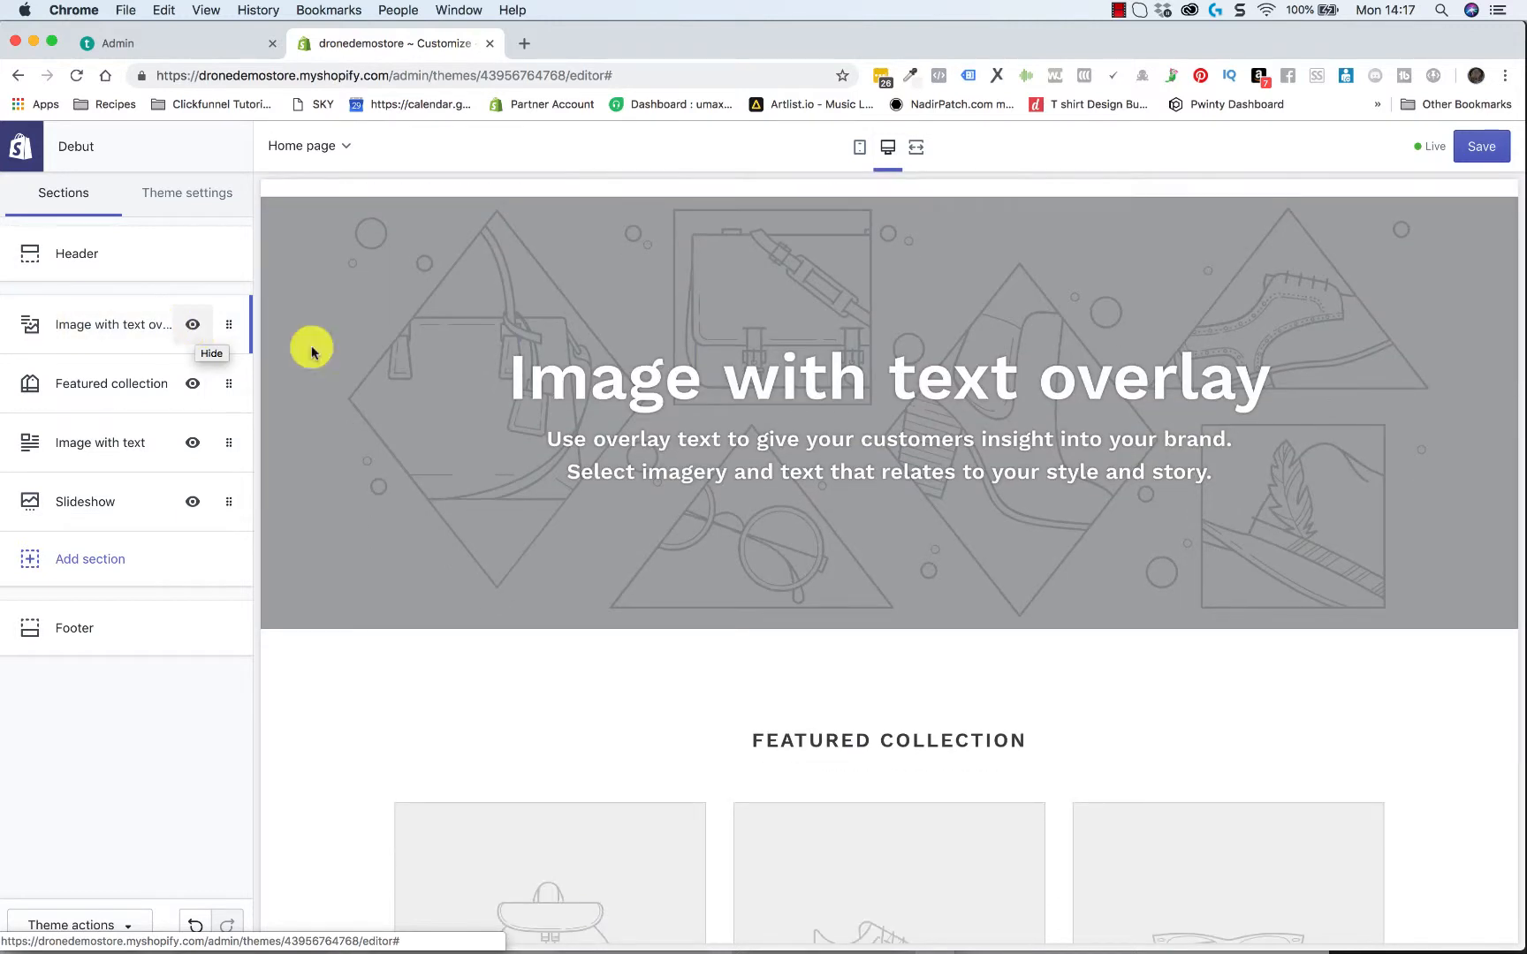
click(194, 326)
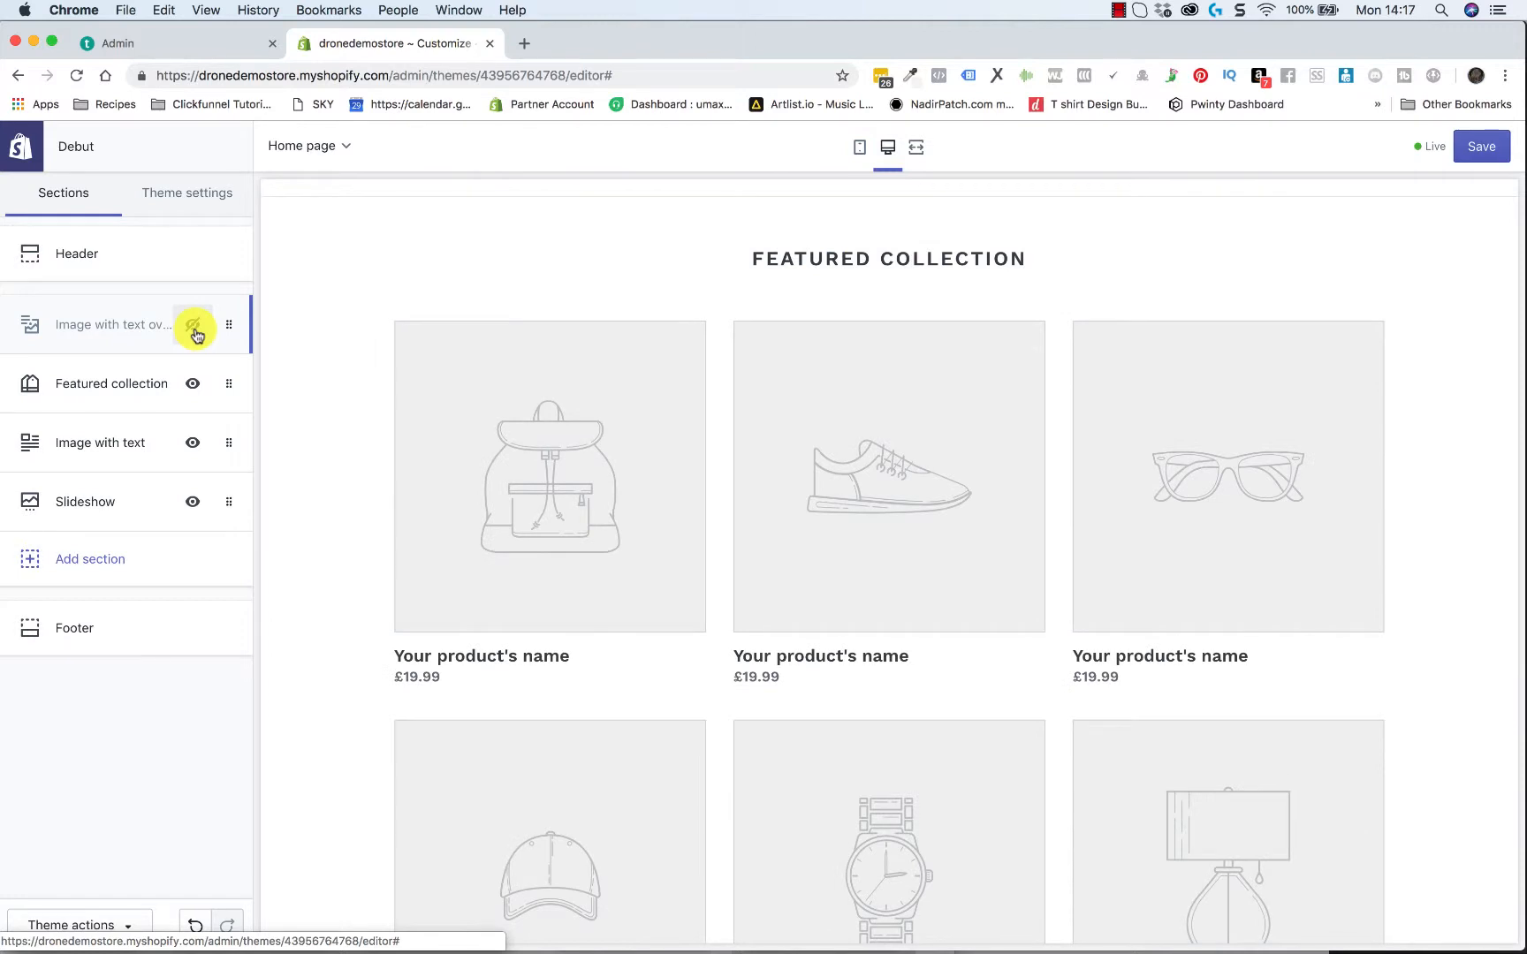
click(193, 326)
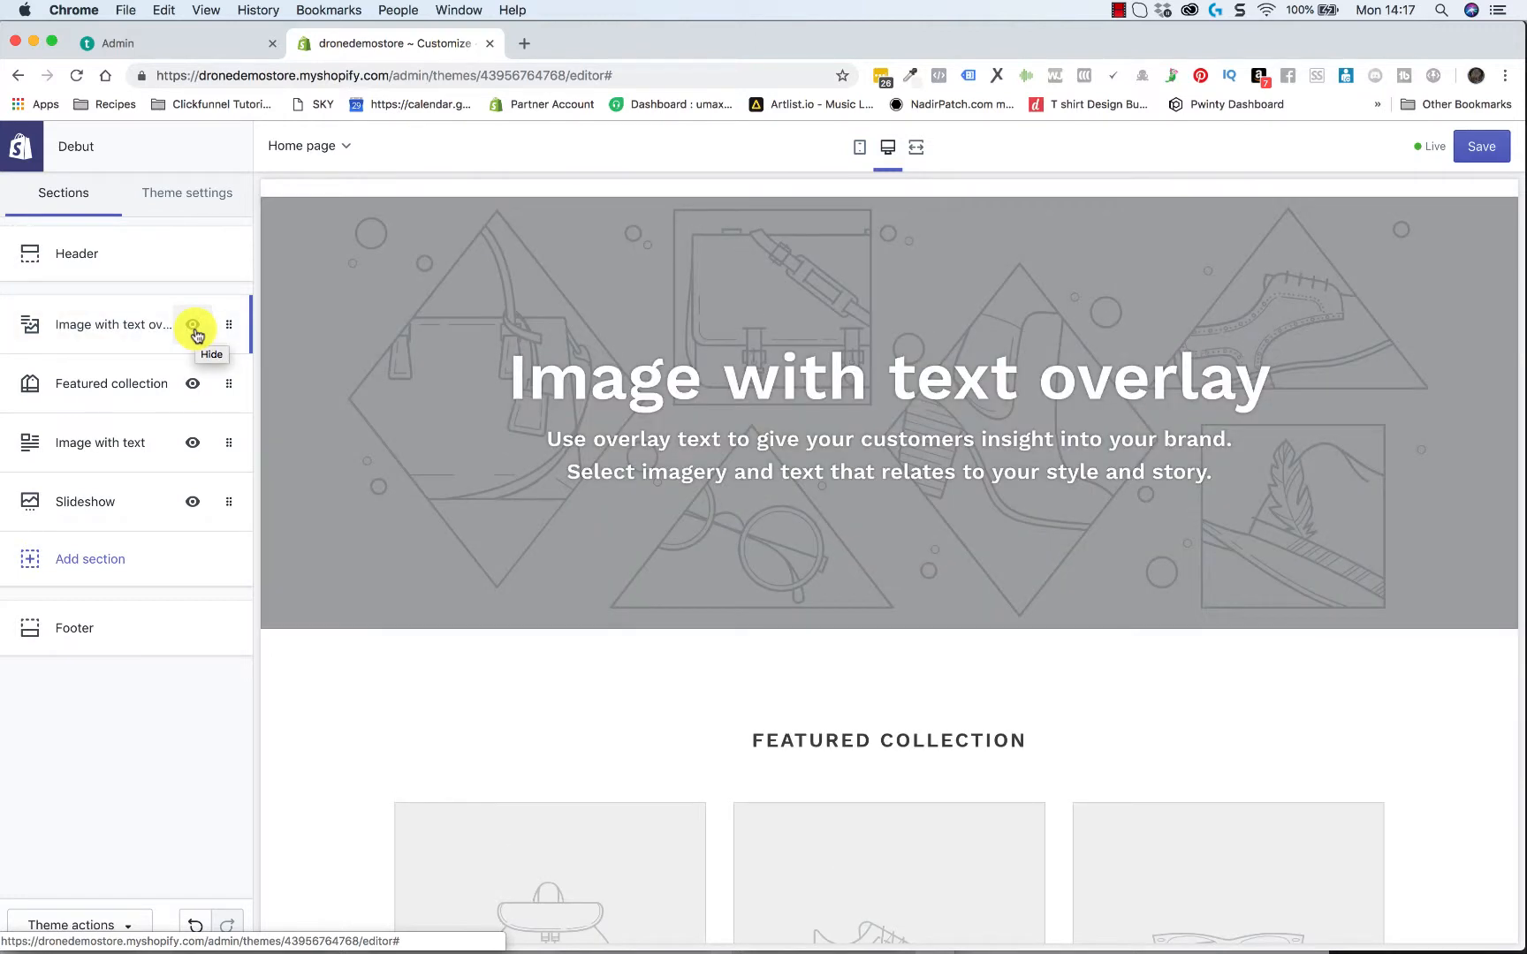
Move the Image with text overlay section below Featured collection and view the settings of both sections
drag(229, 330, 220, 385)
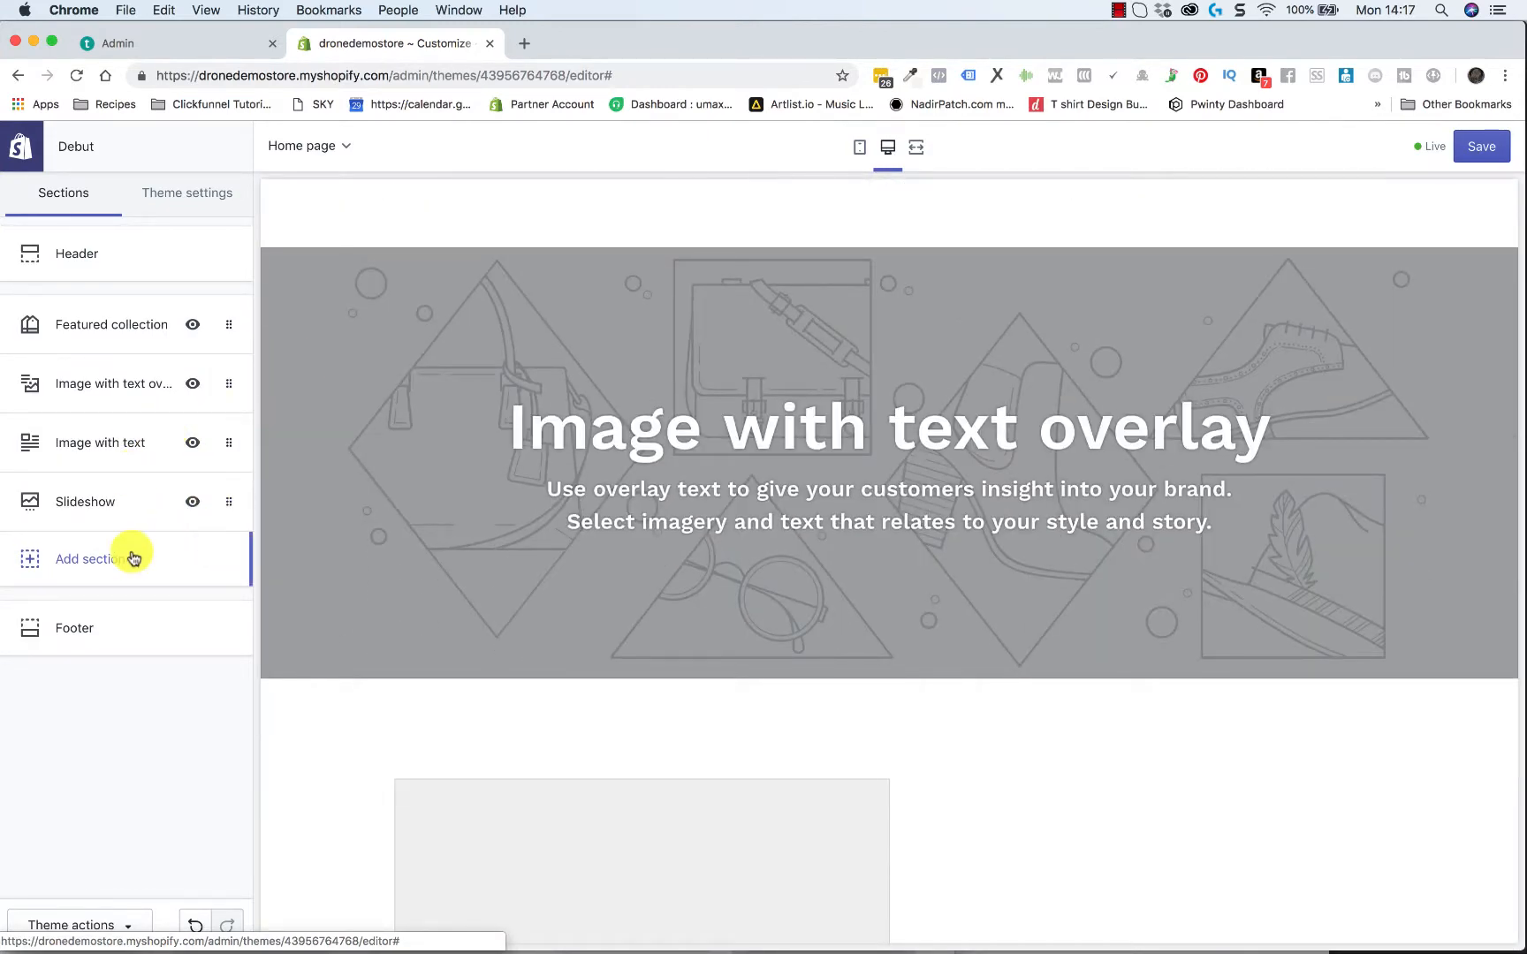
click(137, 323)
click(27, 155)
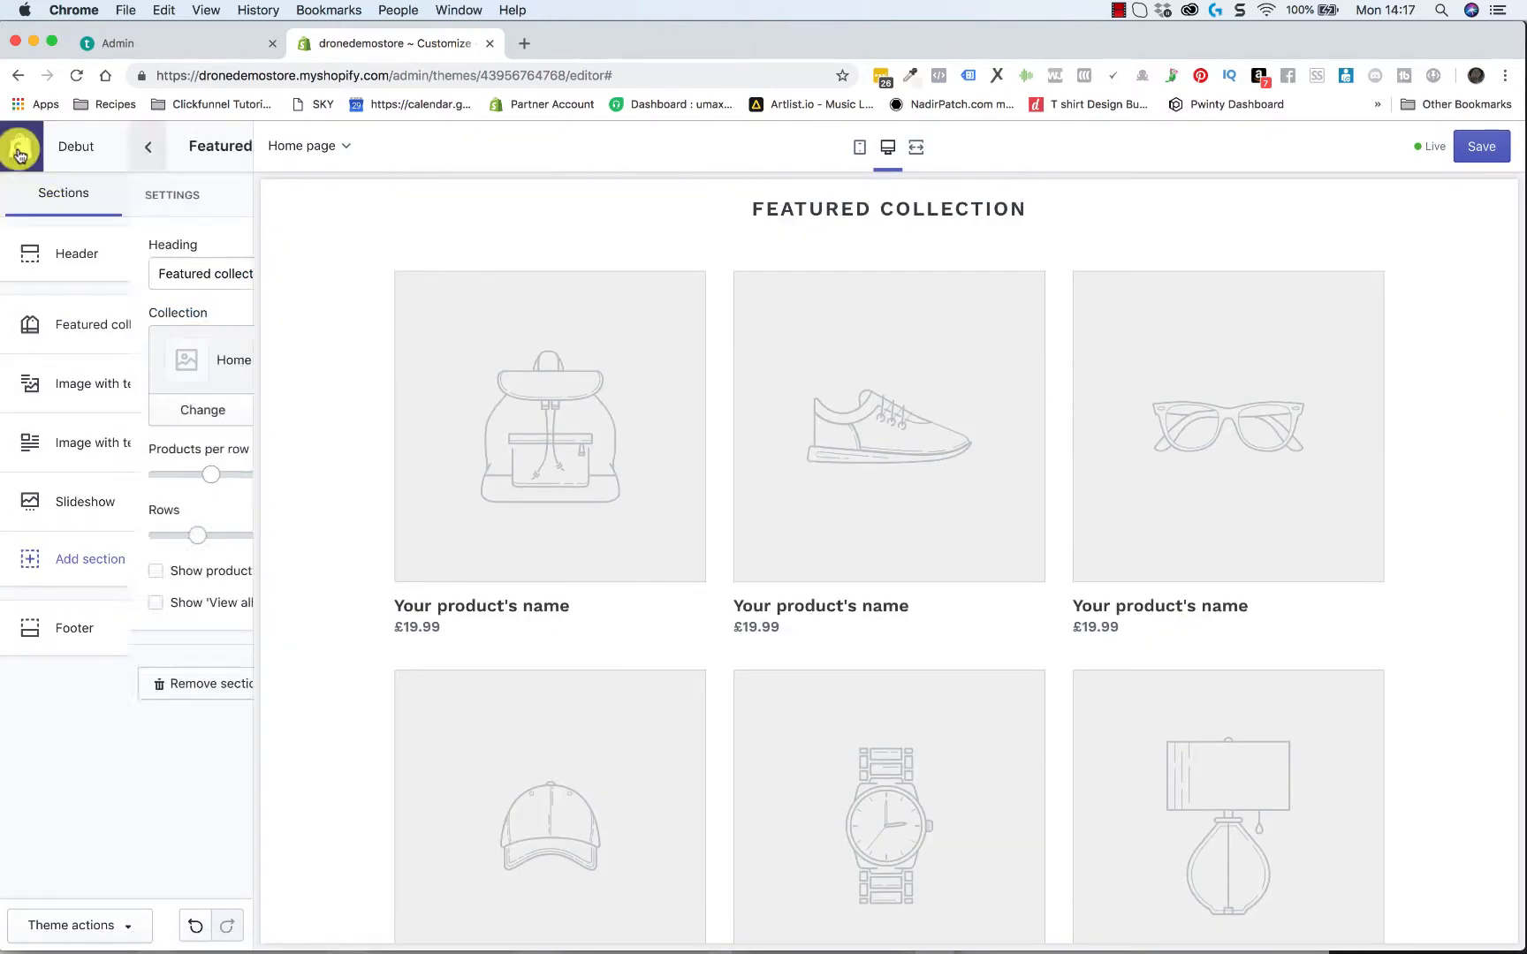
click(85, 381)
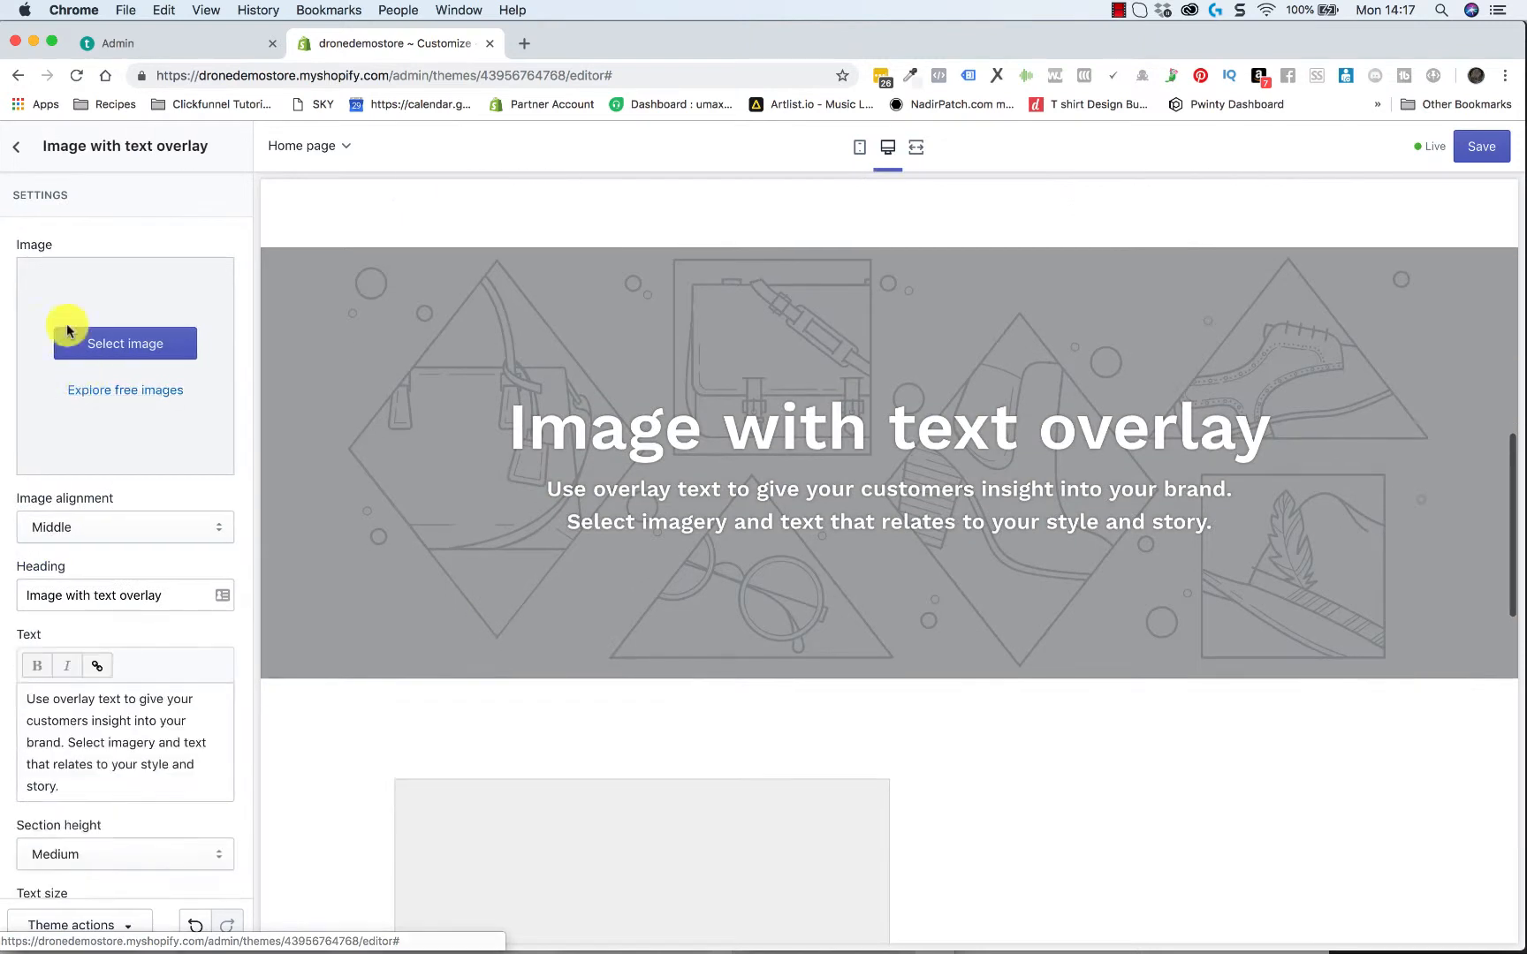
click(22, 156)
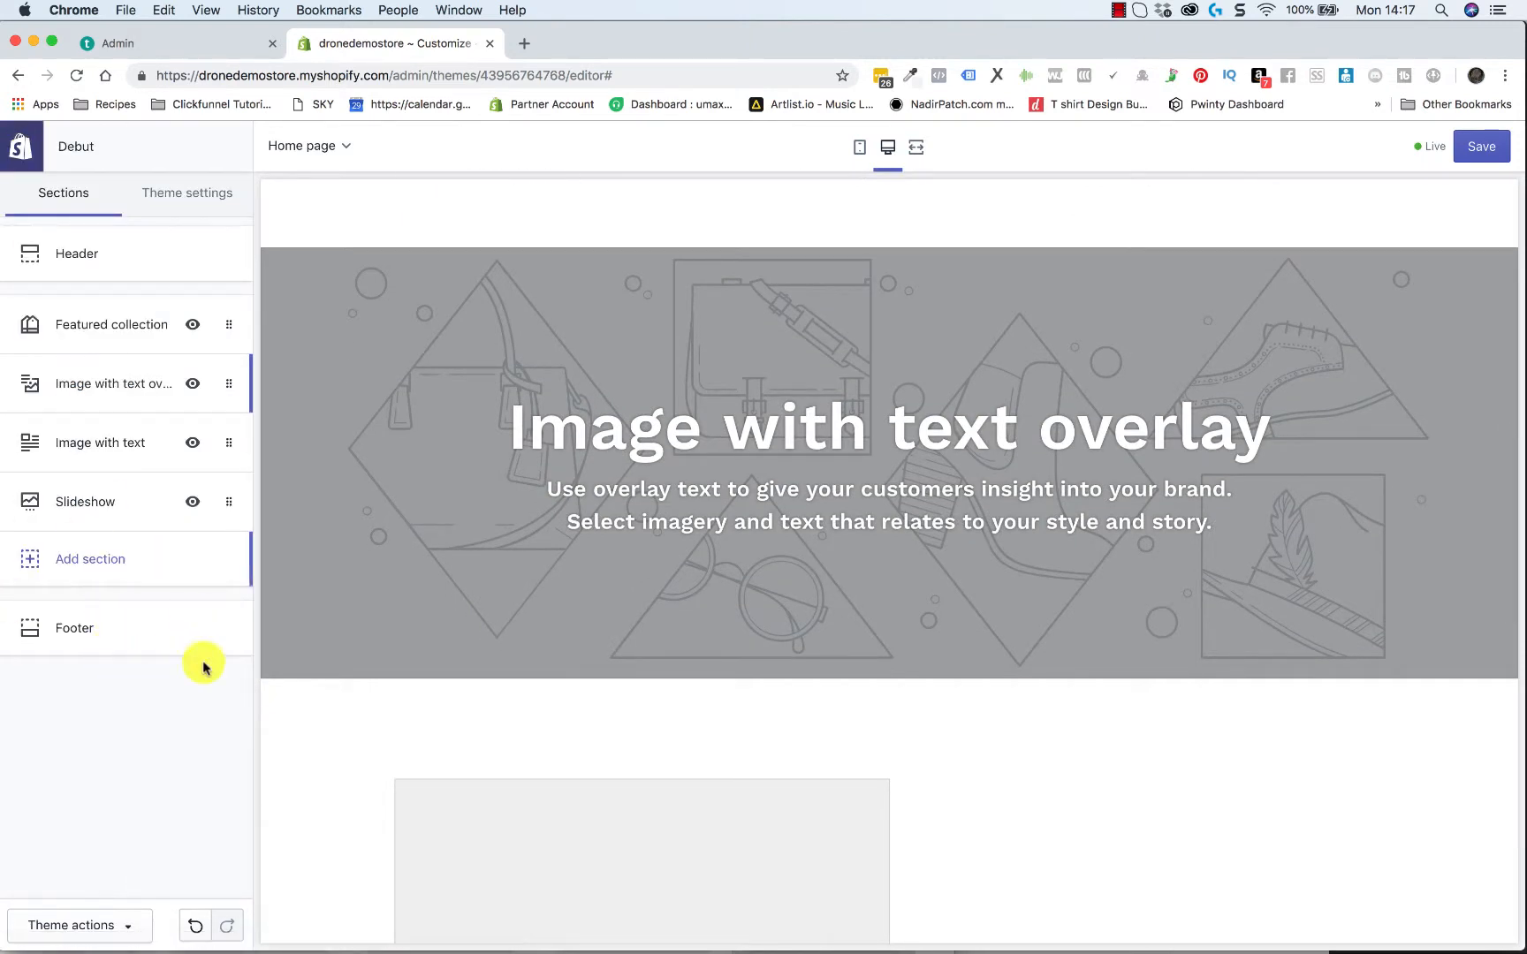
Look through the available section types and add a Blog posts section to the home page
click(112, 564)
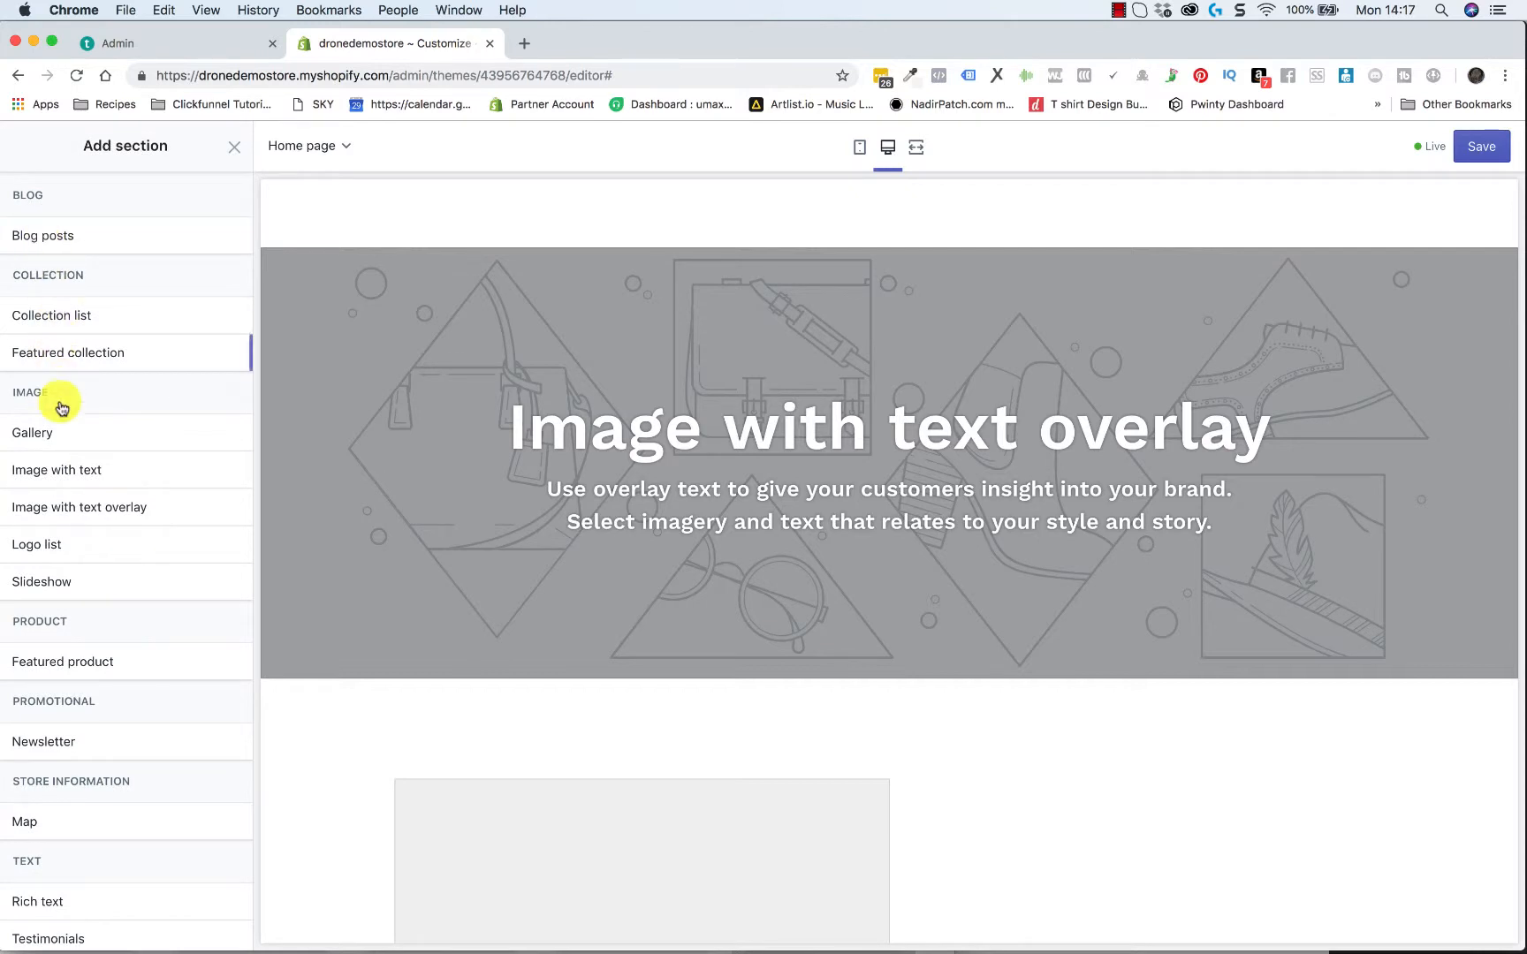
scroll(92, 611, down, 3)
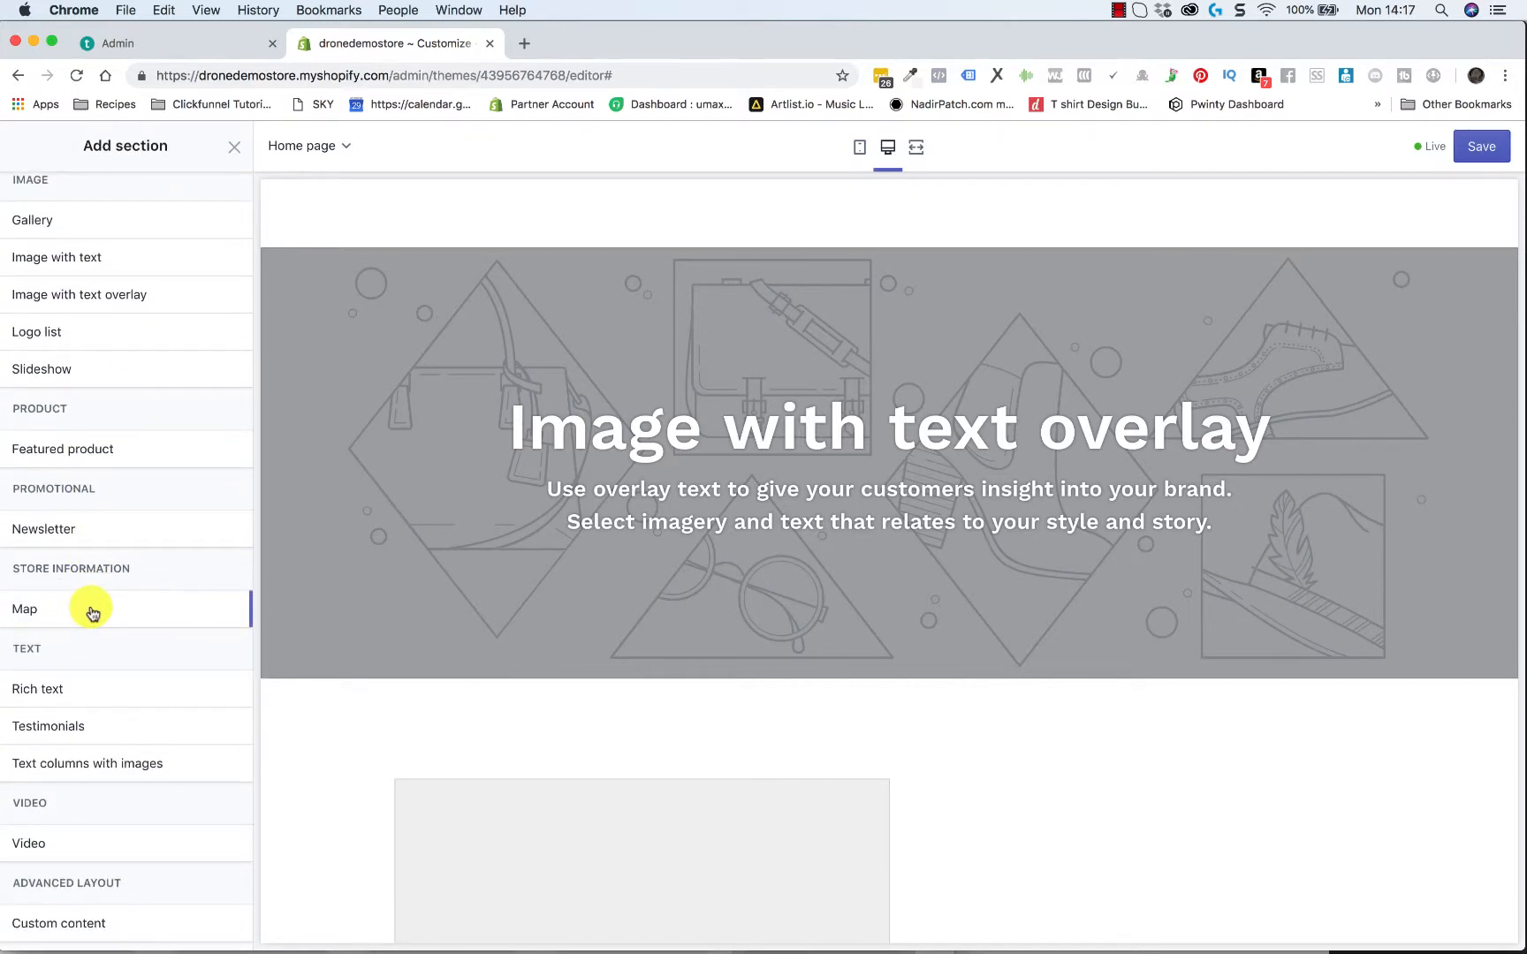
scroll(92, 612, up, 3)
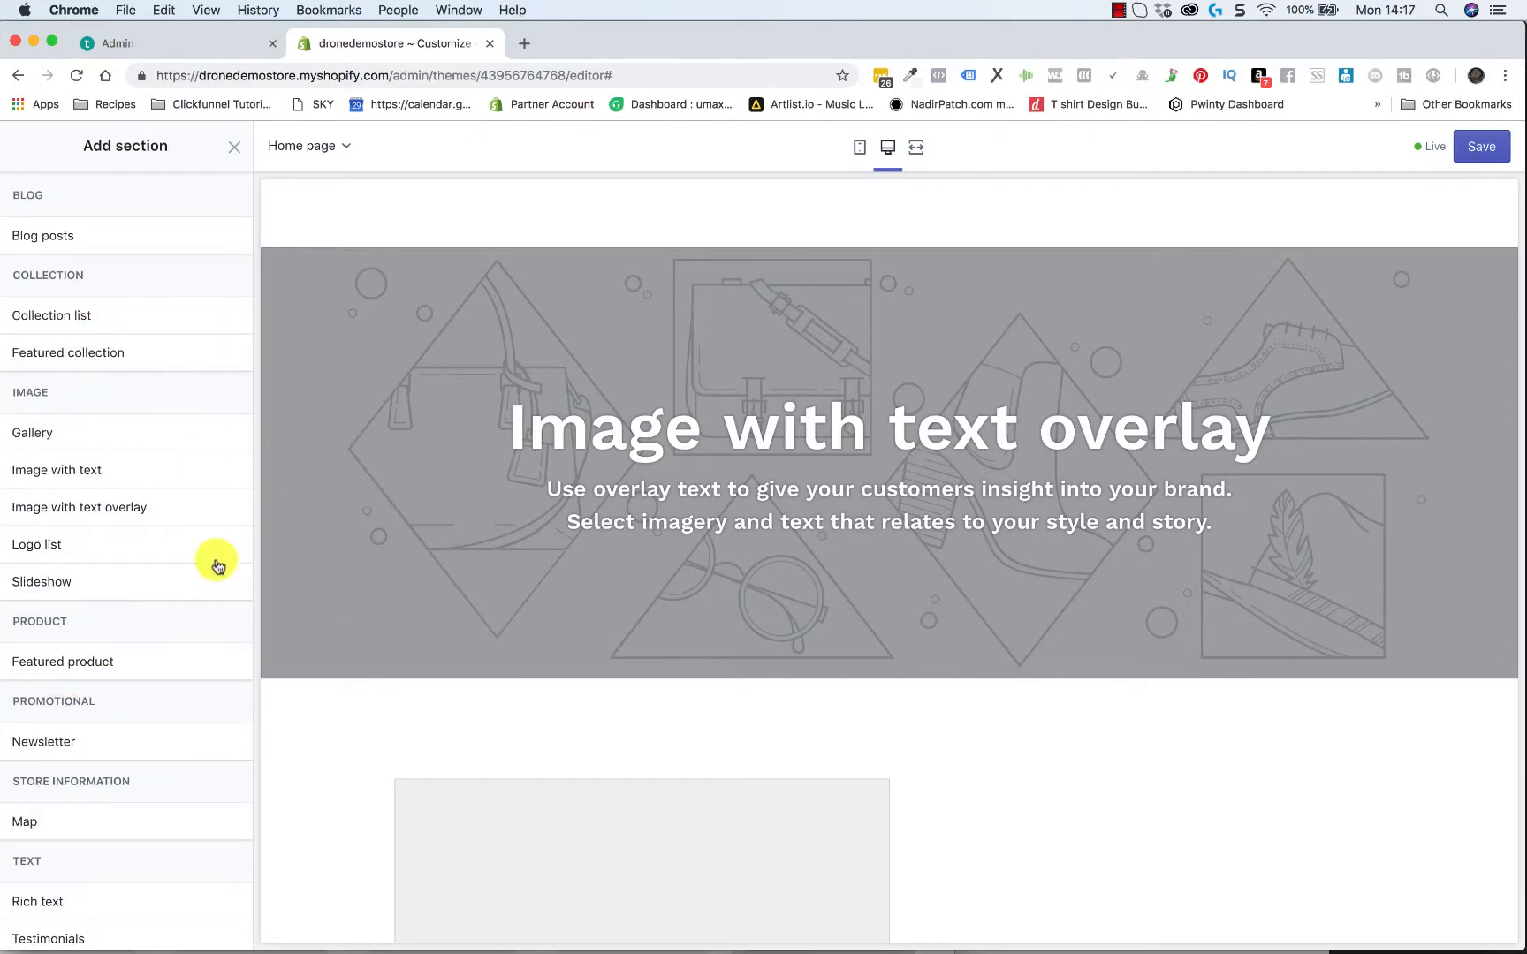
scroll(160, 520, down, 3)
scroll(161, 521, down, 2)
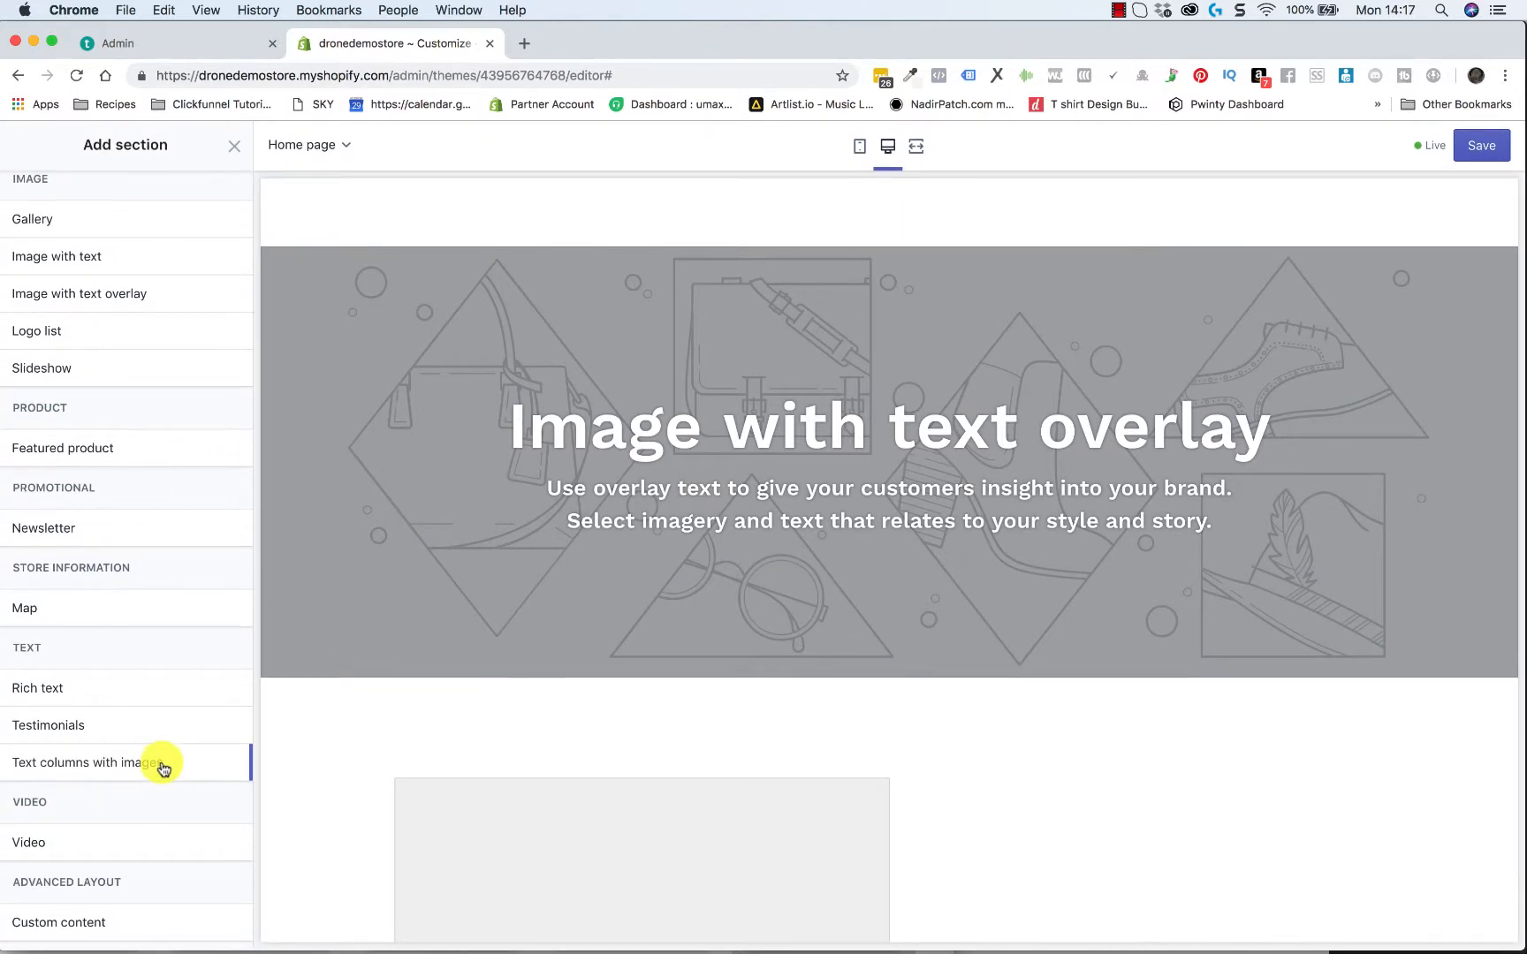
scroll(161, 765, up, 3)
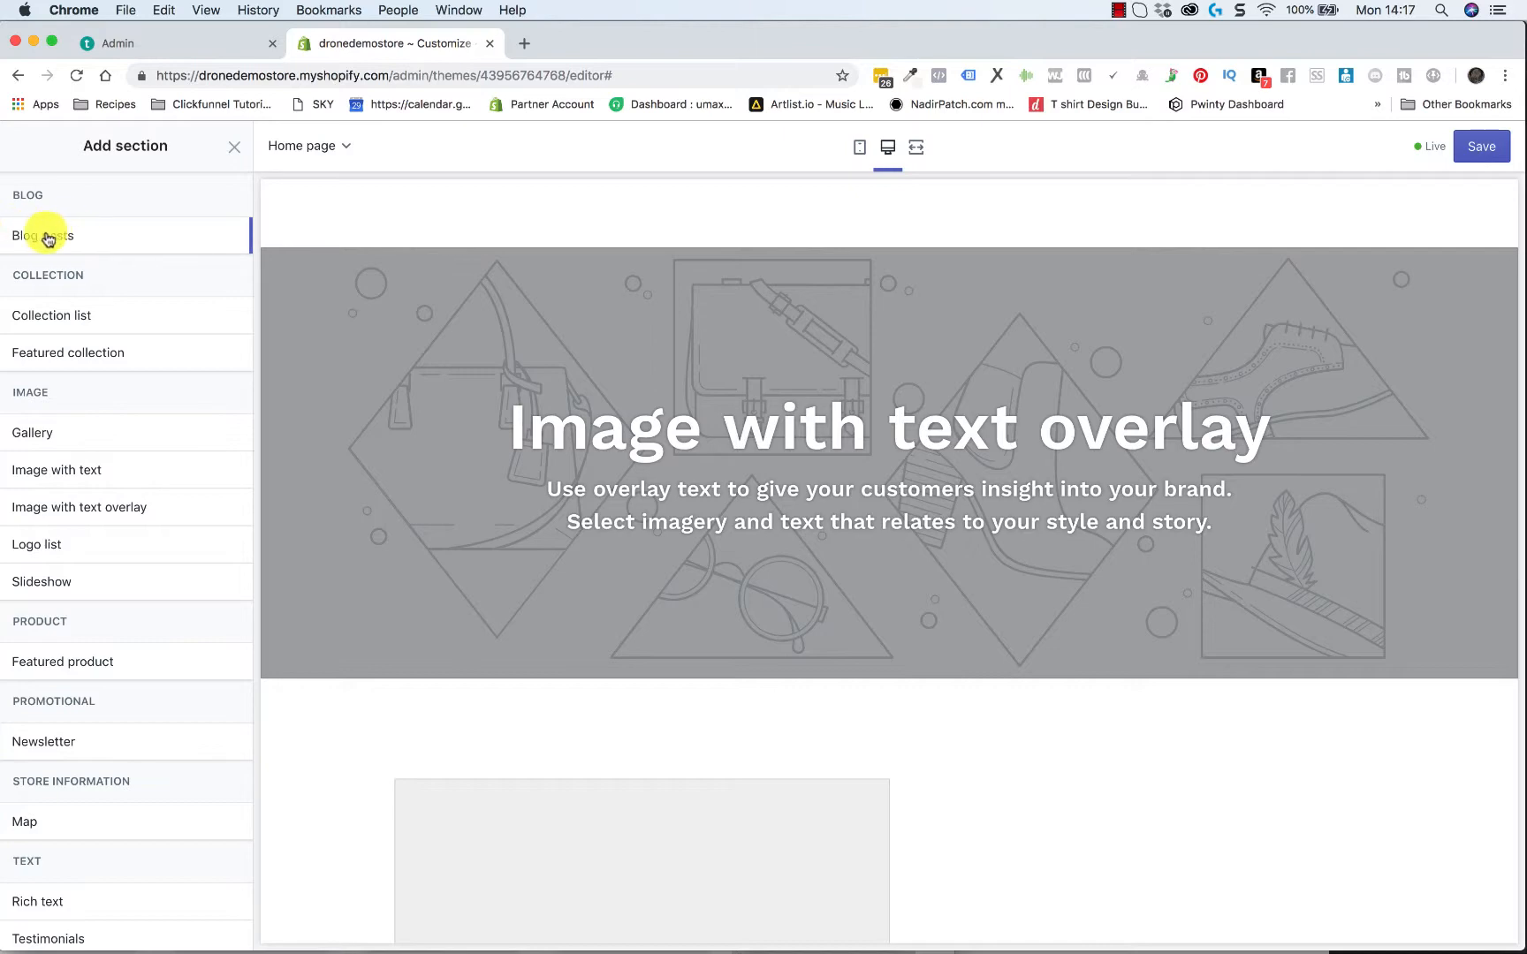
scroll(138, 470, down, 1)
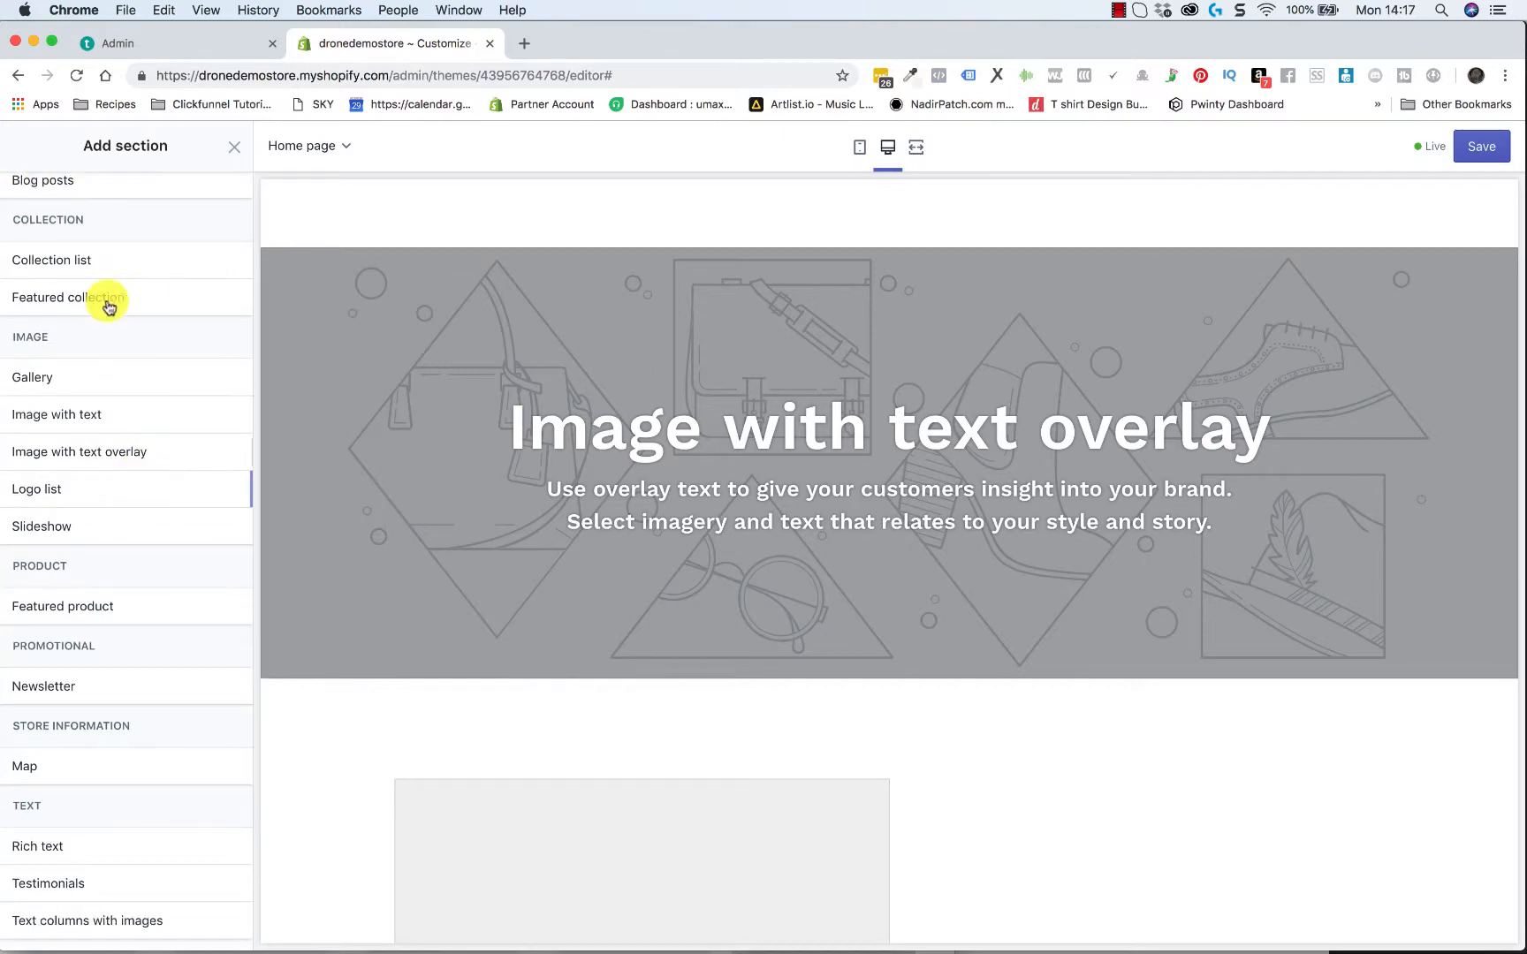
scroll(109, 430, up, 1)
scroll(98, 371, up, 1)
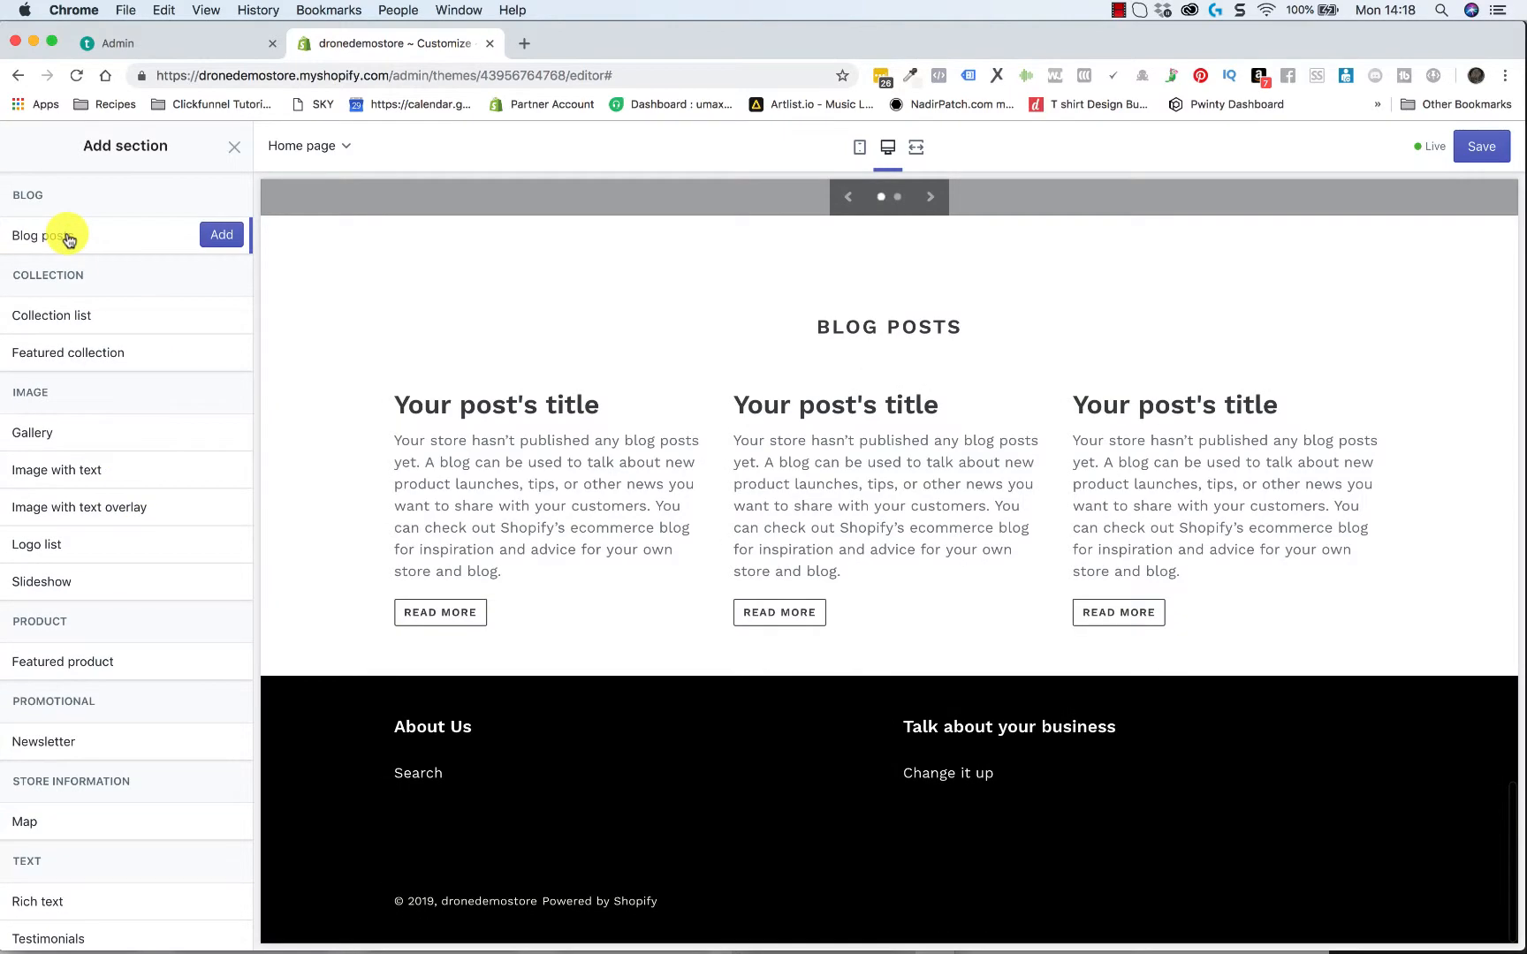
click(226, 241)
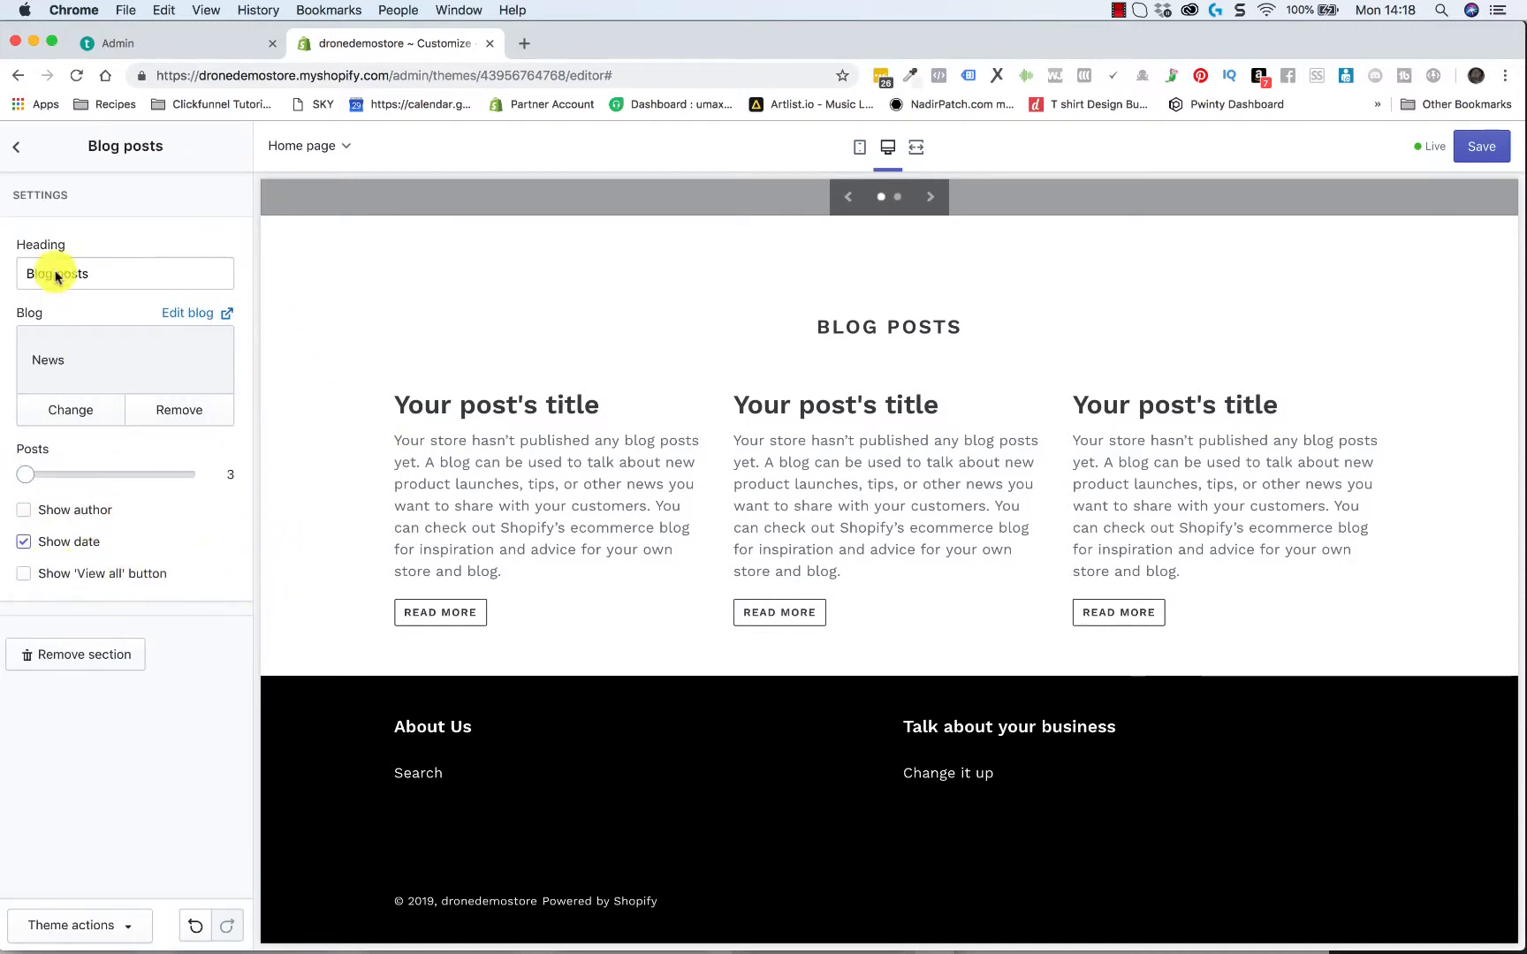
click(18, 148)
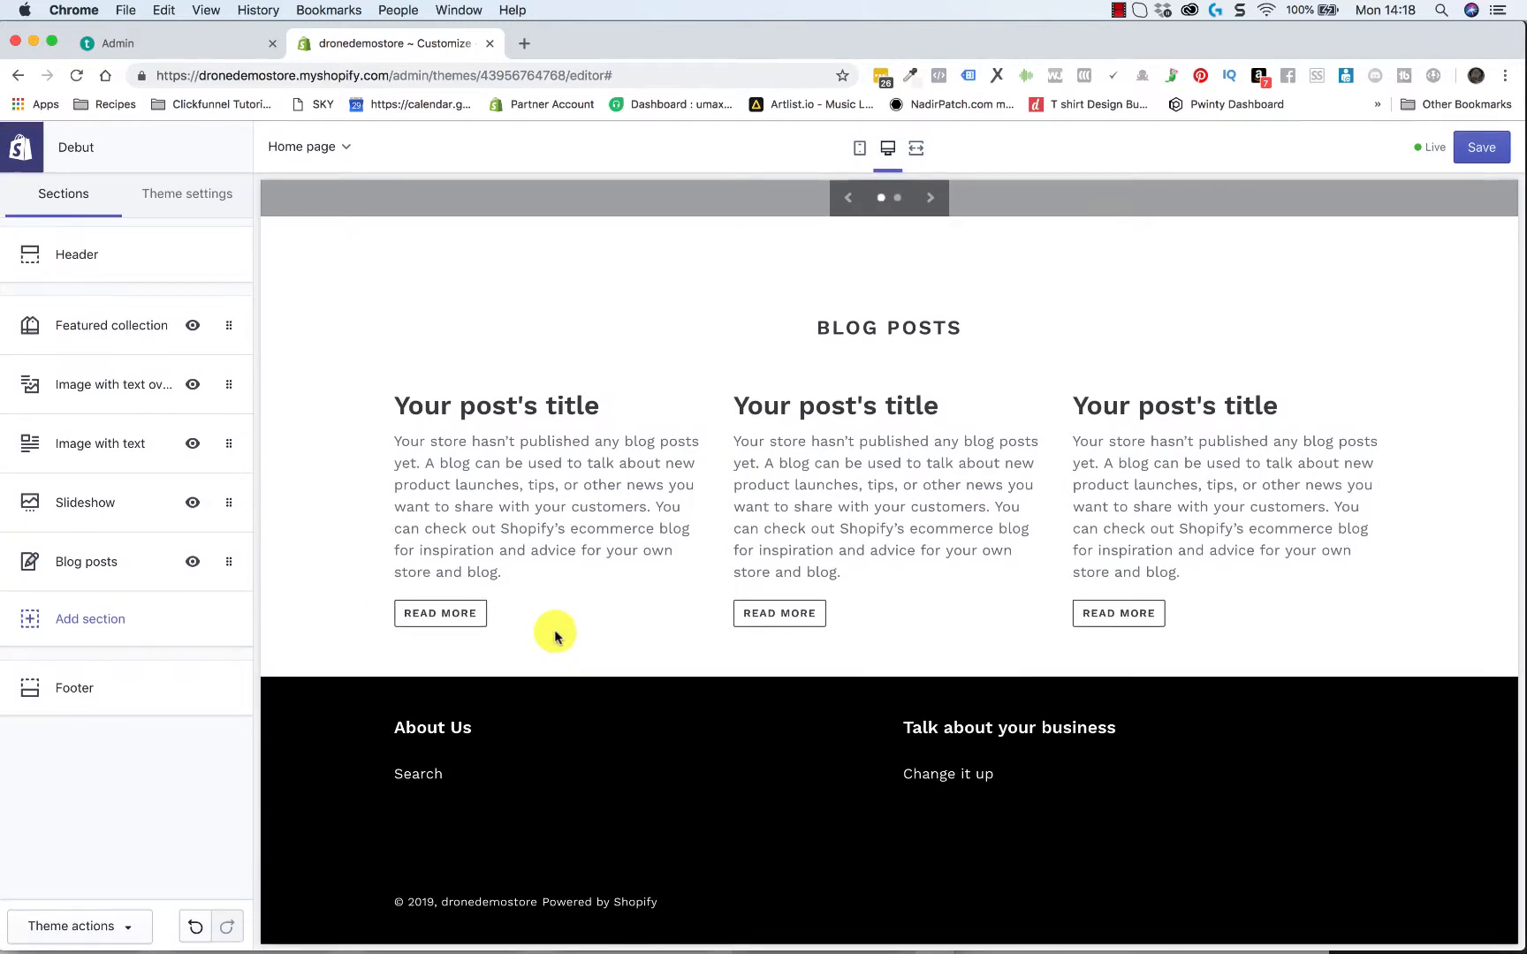
Move the Image with text overlay section back above the Featured collection section
scroll(630, 521, up, 3)
scroll(630, 523, up, 15)
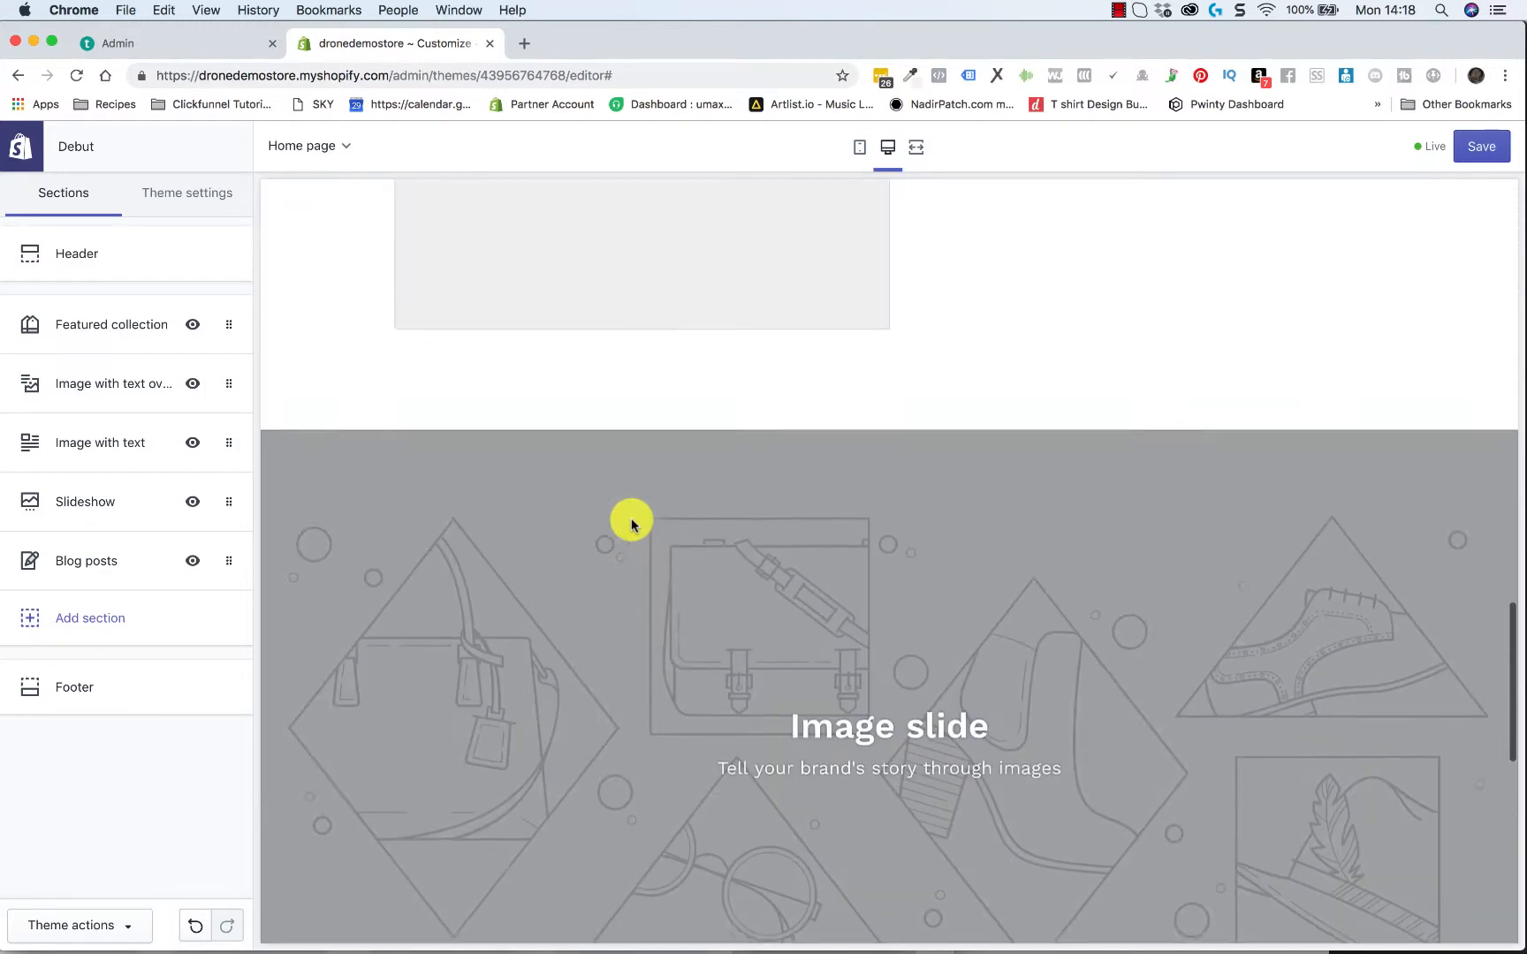
scroll(633, 526, down, 2)
scroll(632, 527, up, 2)
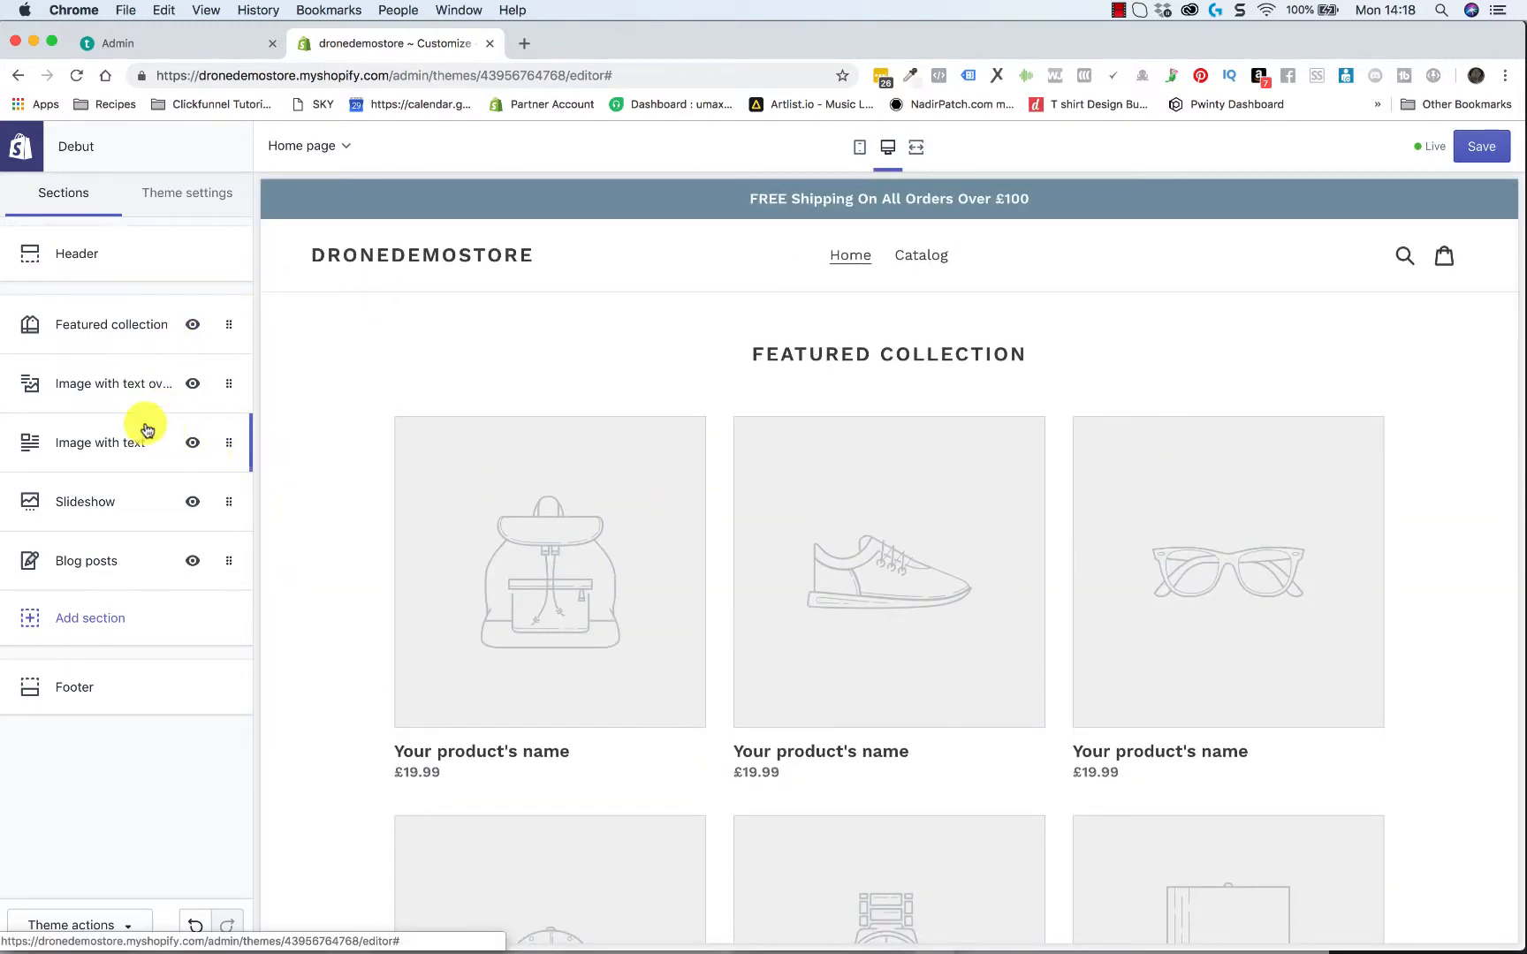
drag(228, 388, 225, 323)
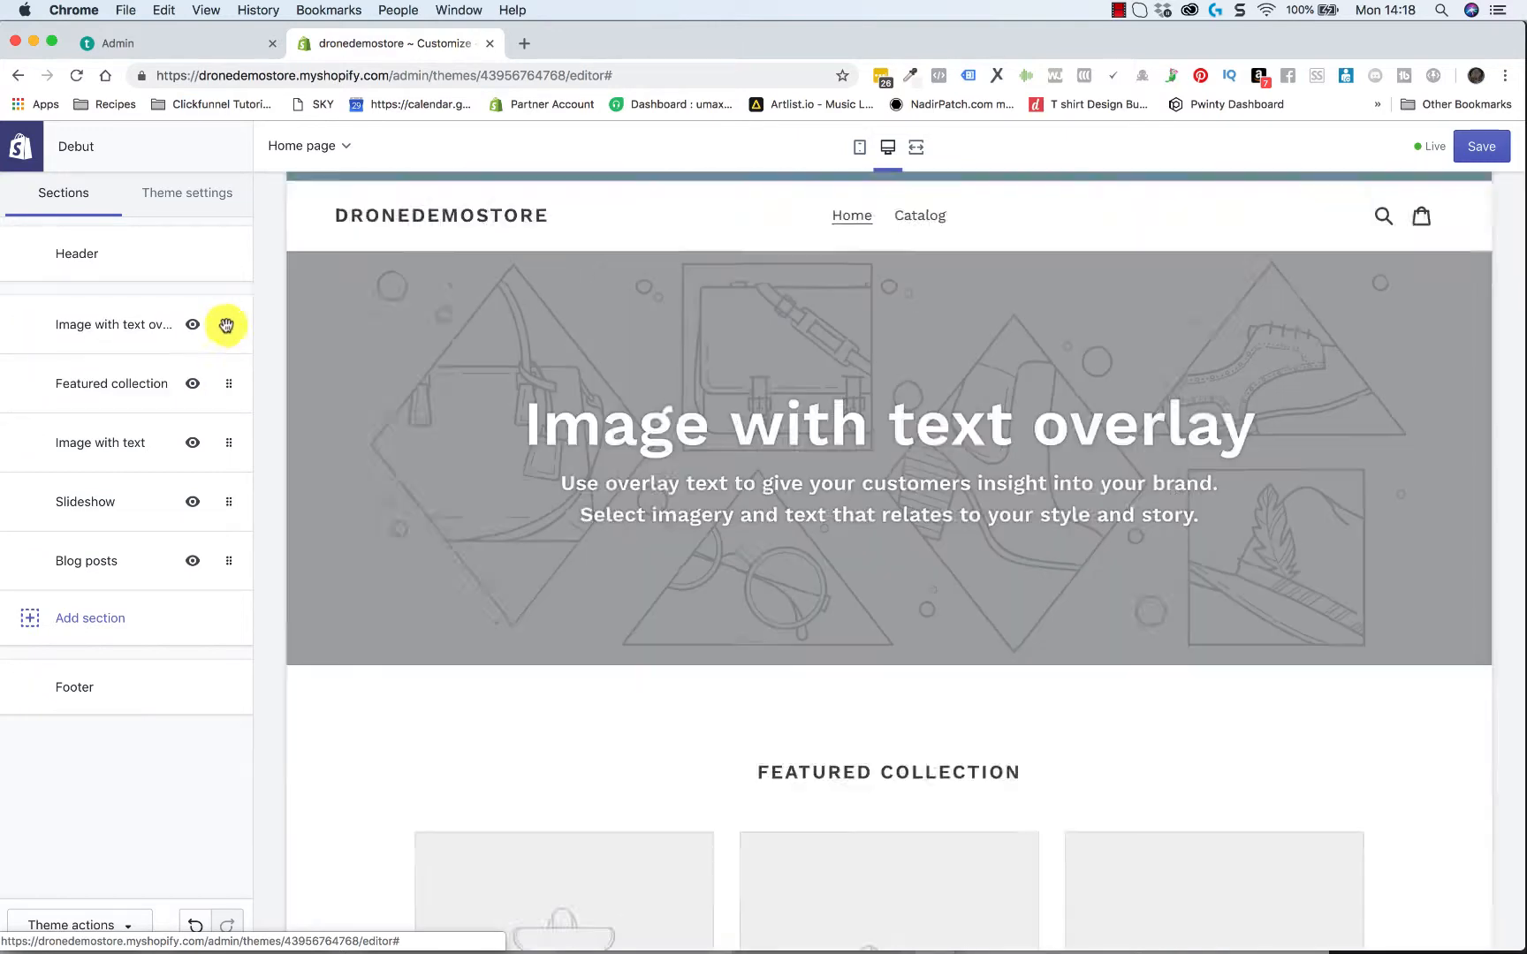
Set the Image with text overlay section's image to the free Tech photo of a drone flying before a vehicle
click(109, 329)
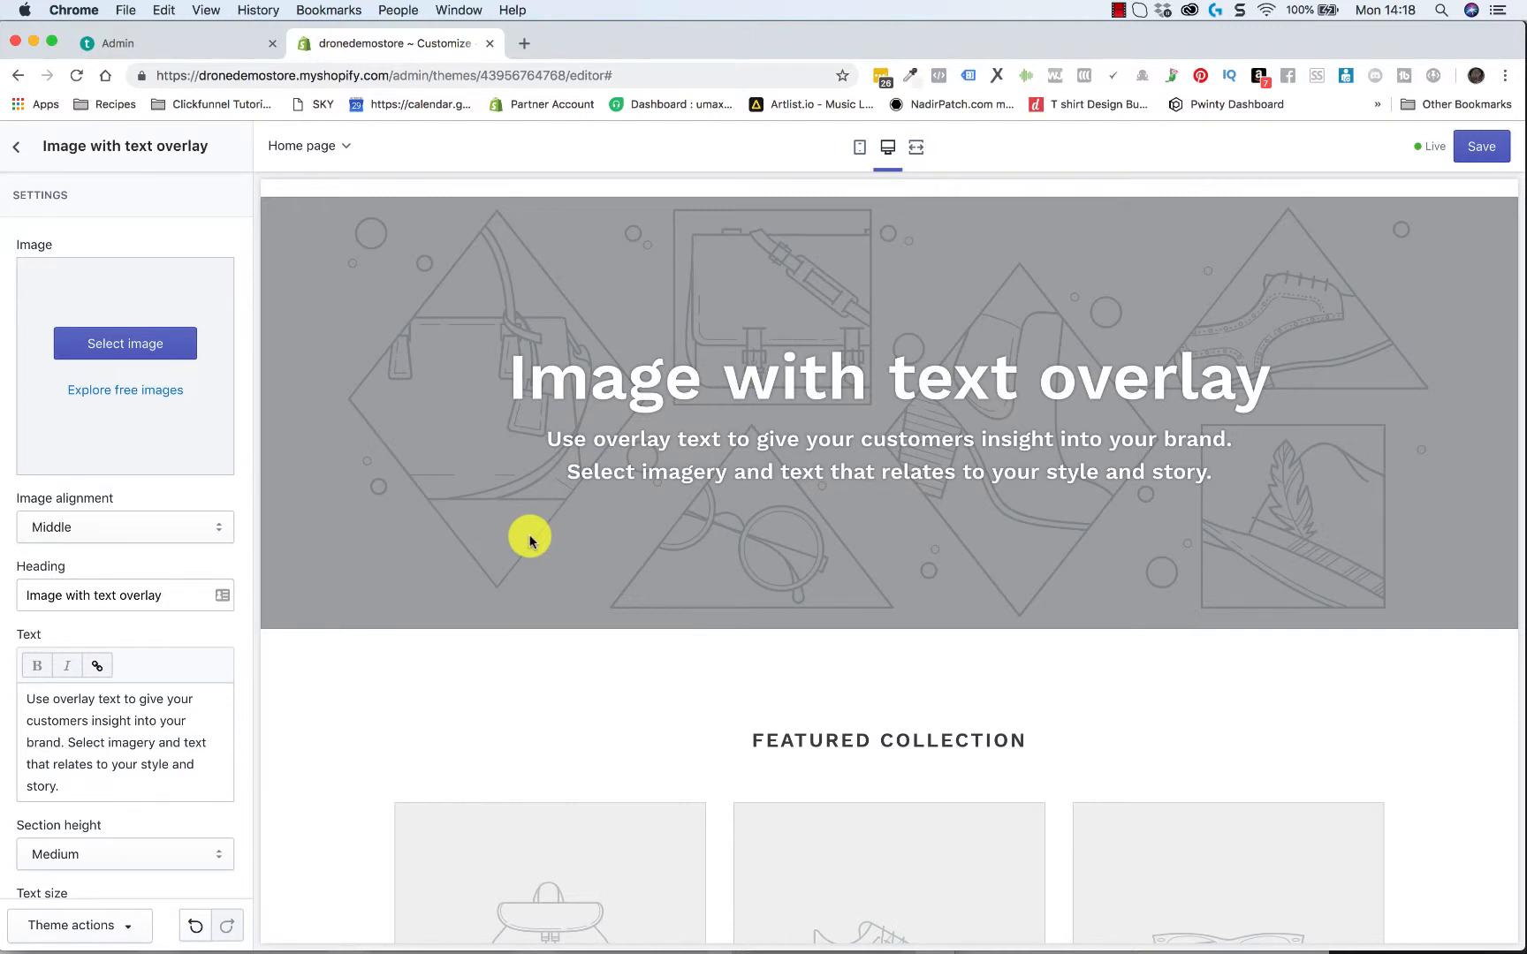
scroll(618, 468, up, 2)
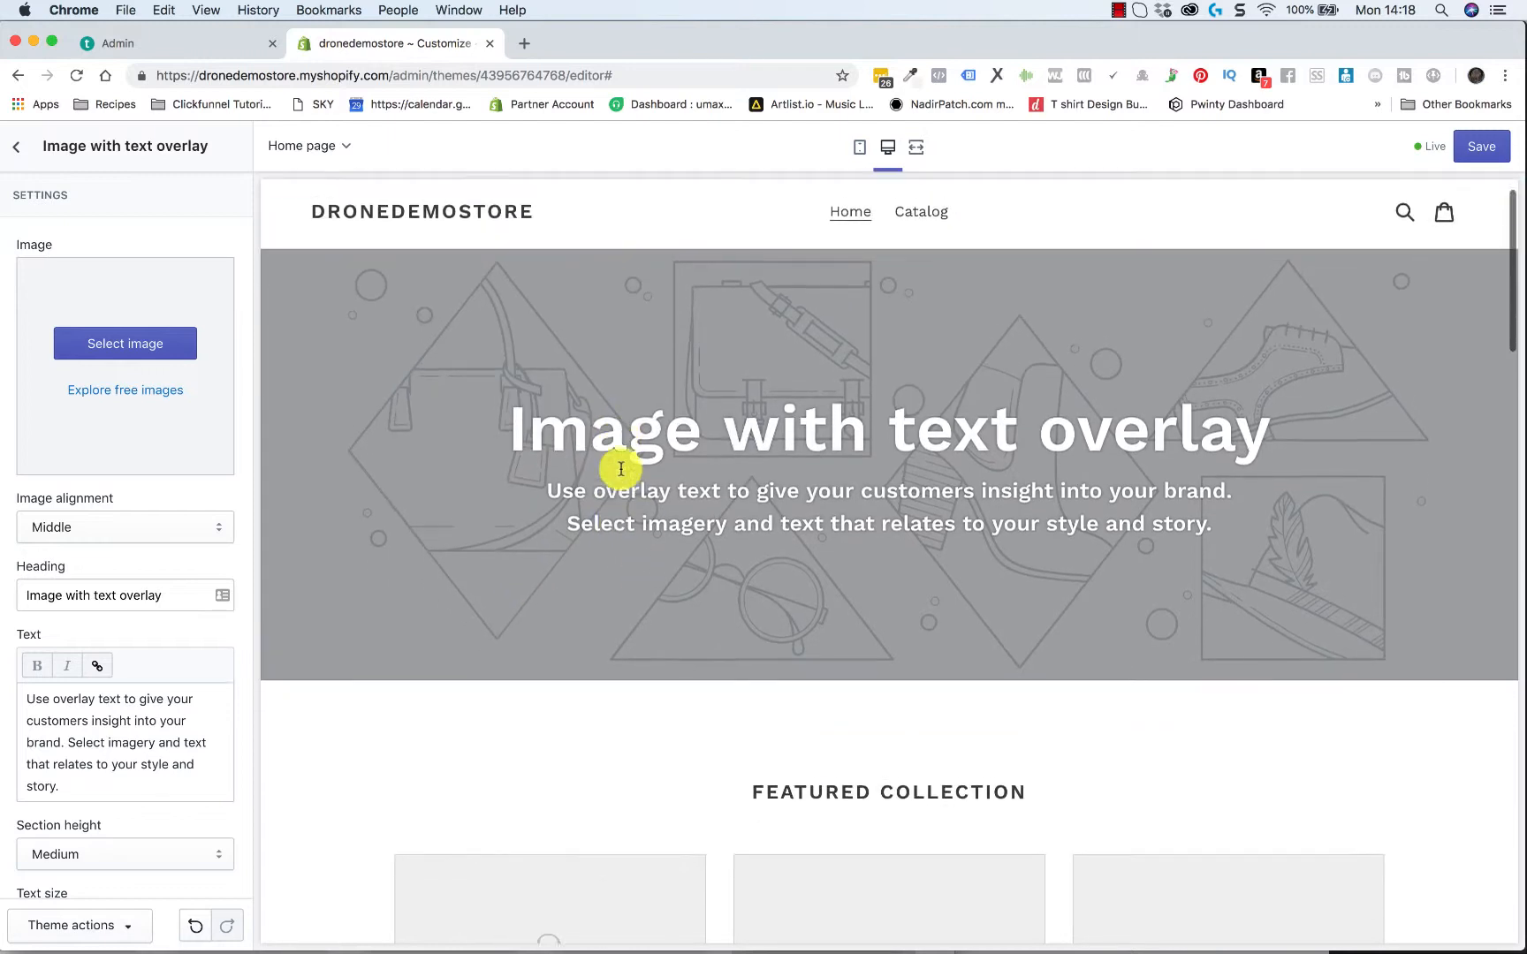
click(115, 395)
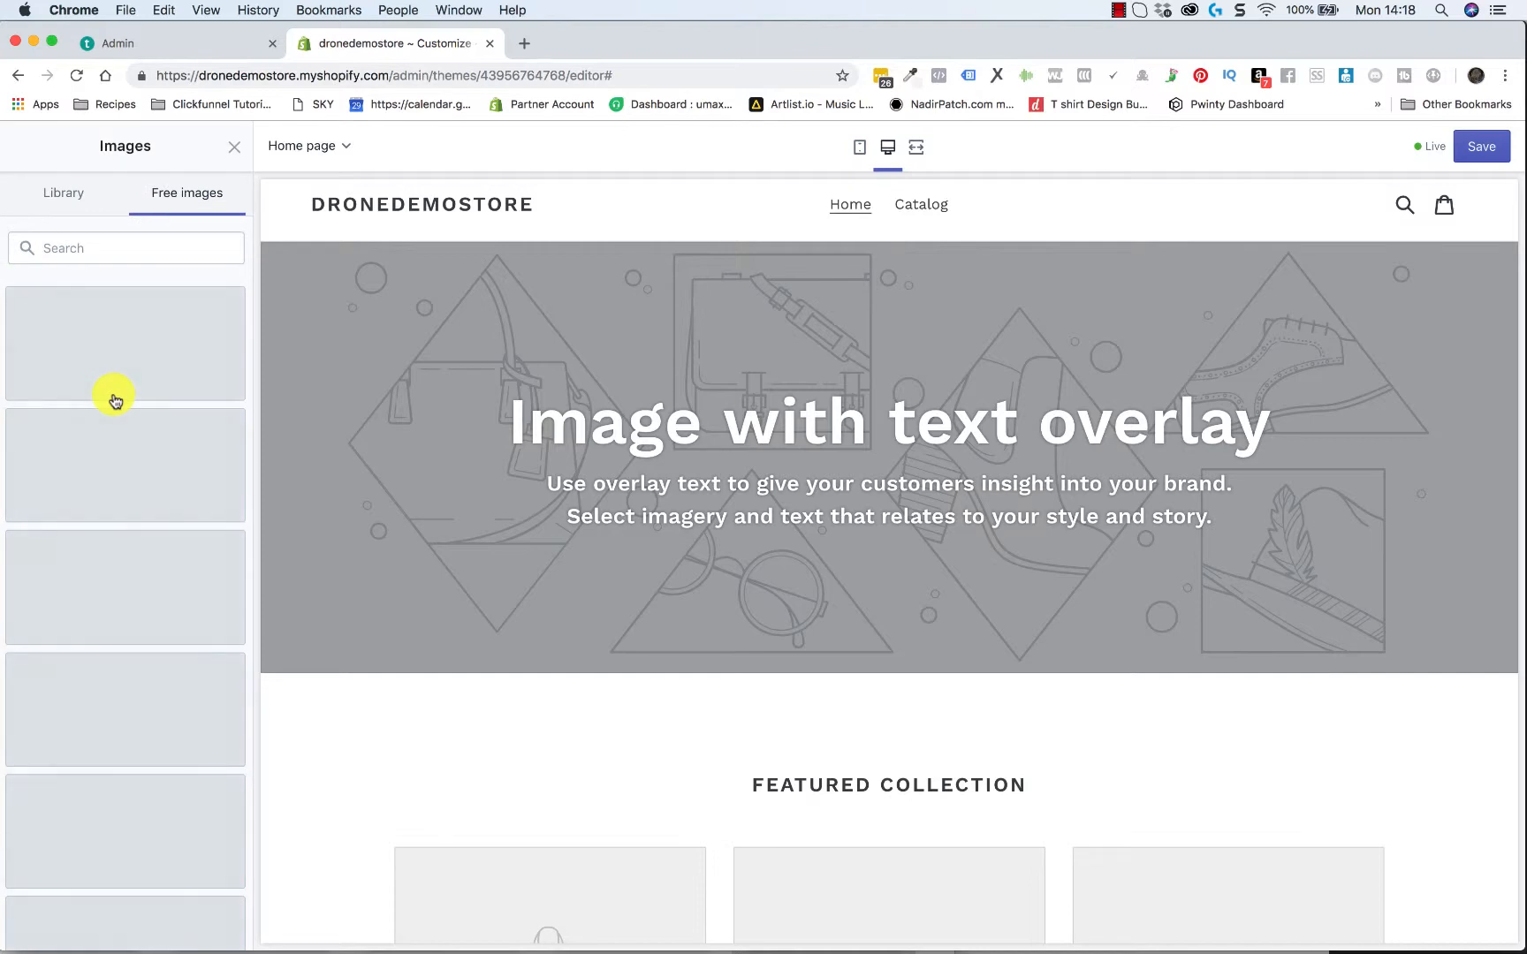
scroll(164, 601, down, 4)
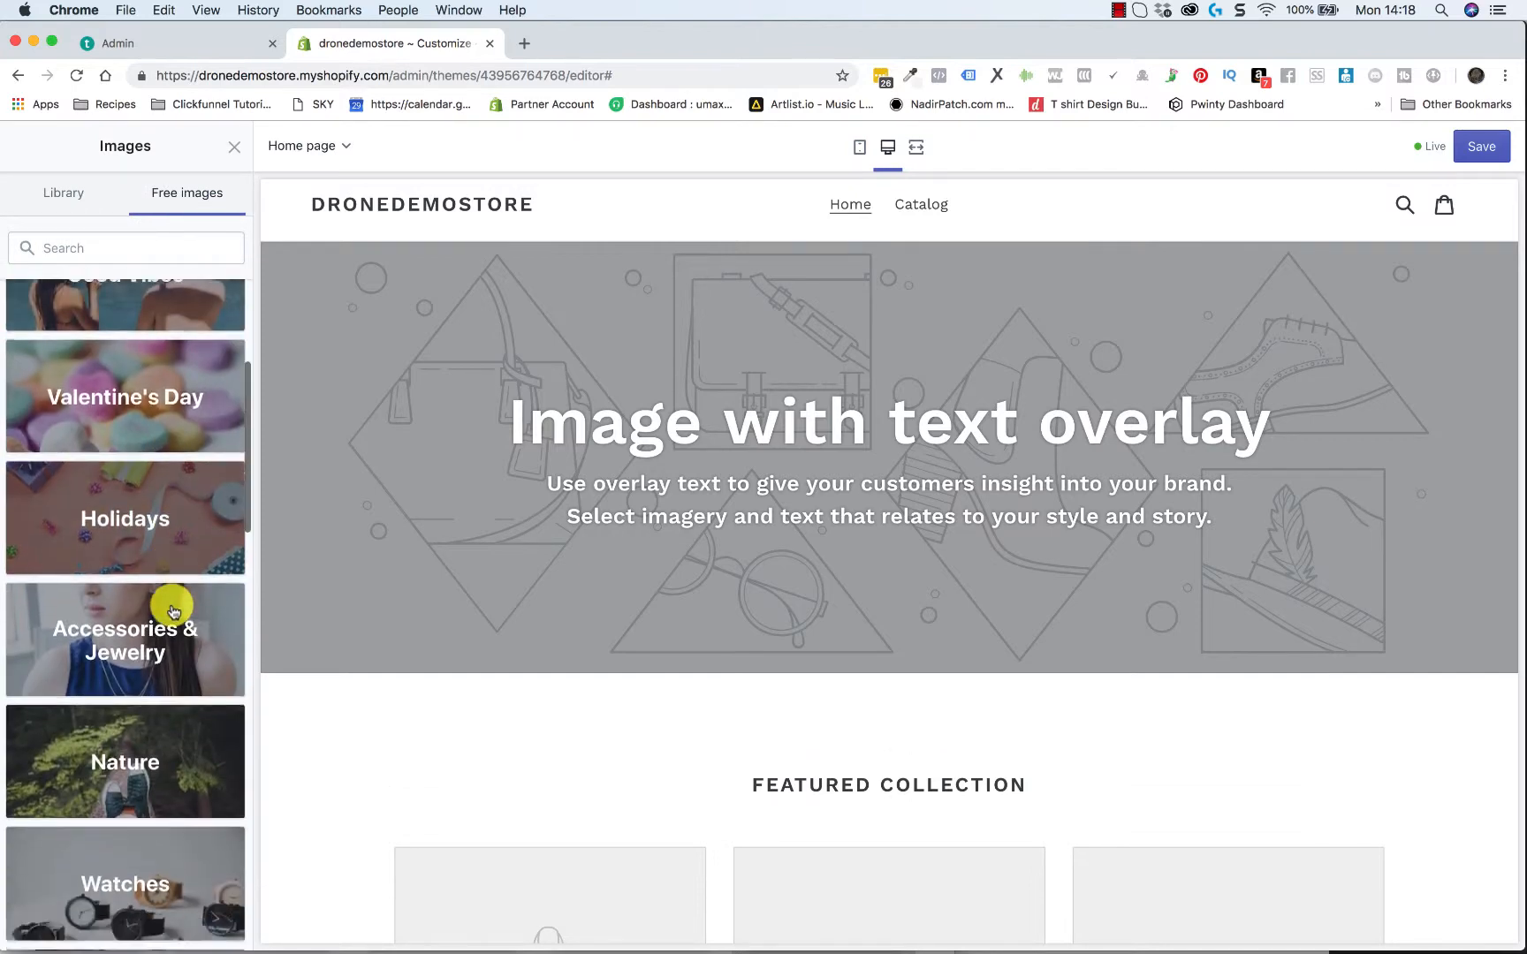
scroll(173, 610, down, 7)
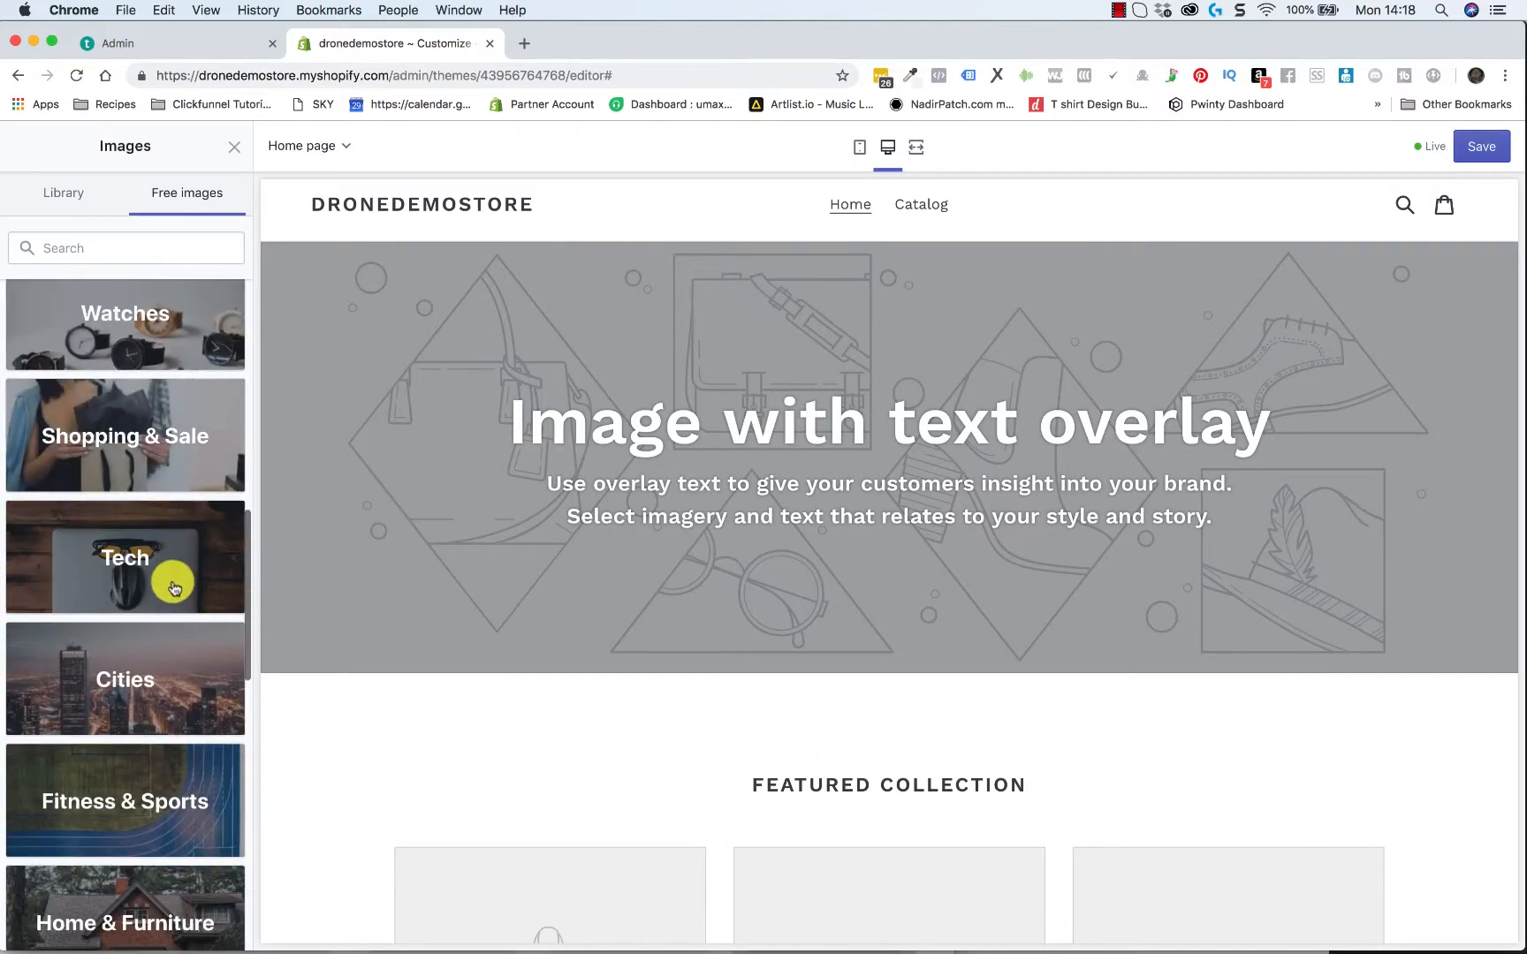
click(174, 588)
scroll(139, 687, down, 1)
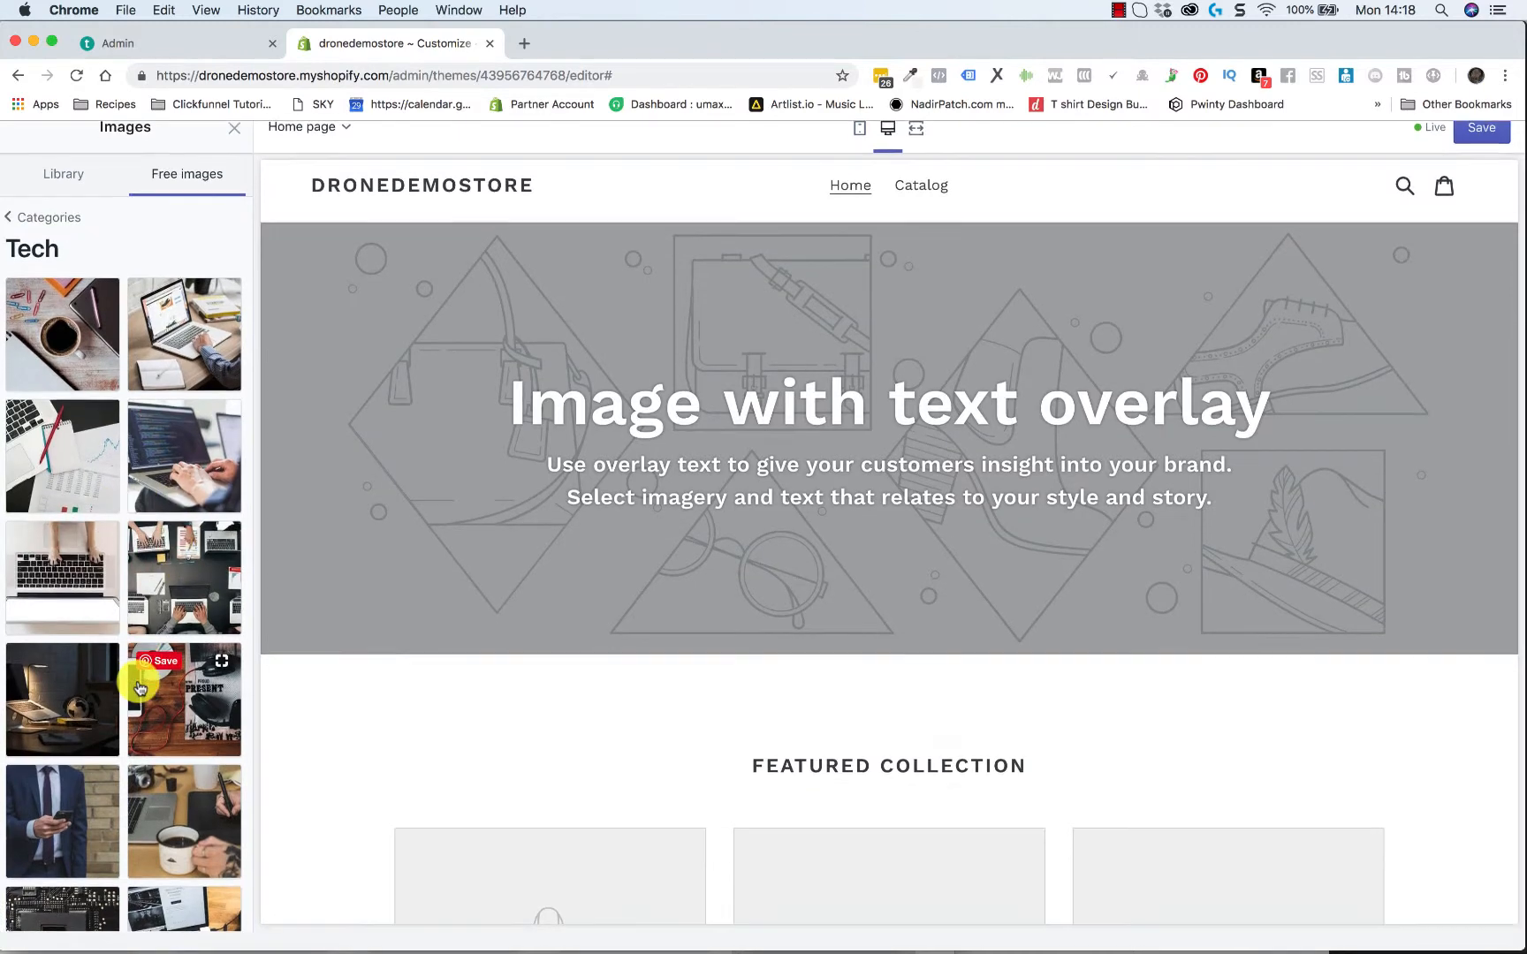
scroll(139, 687, up, 2)
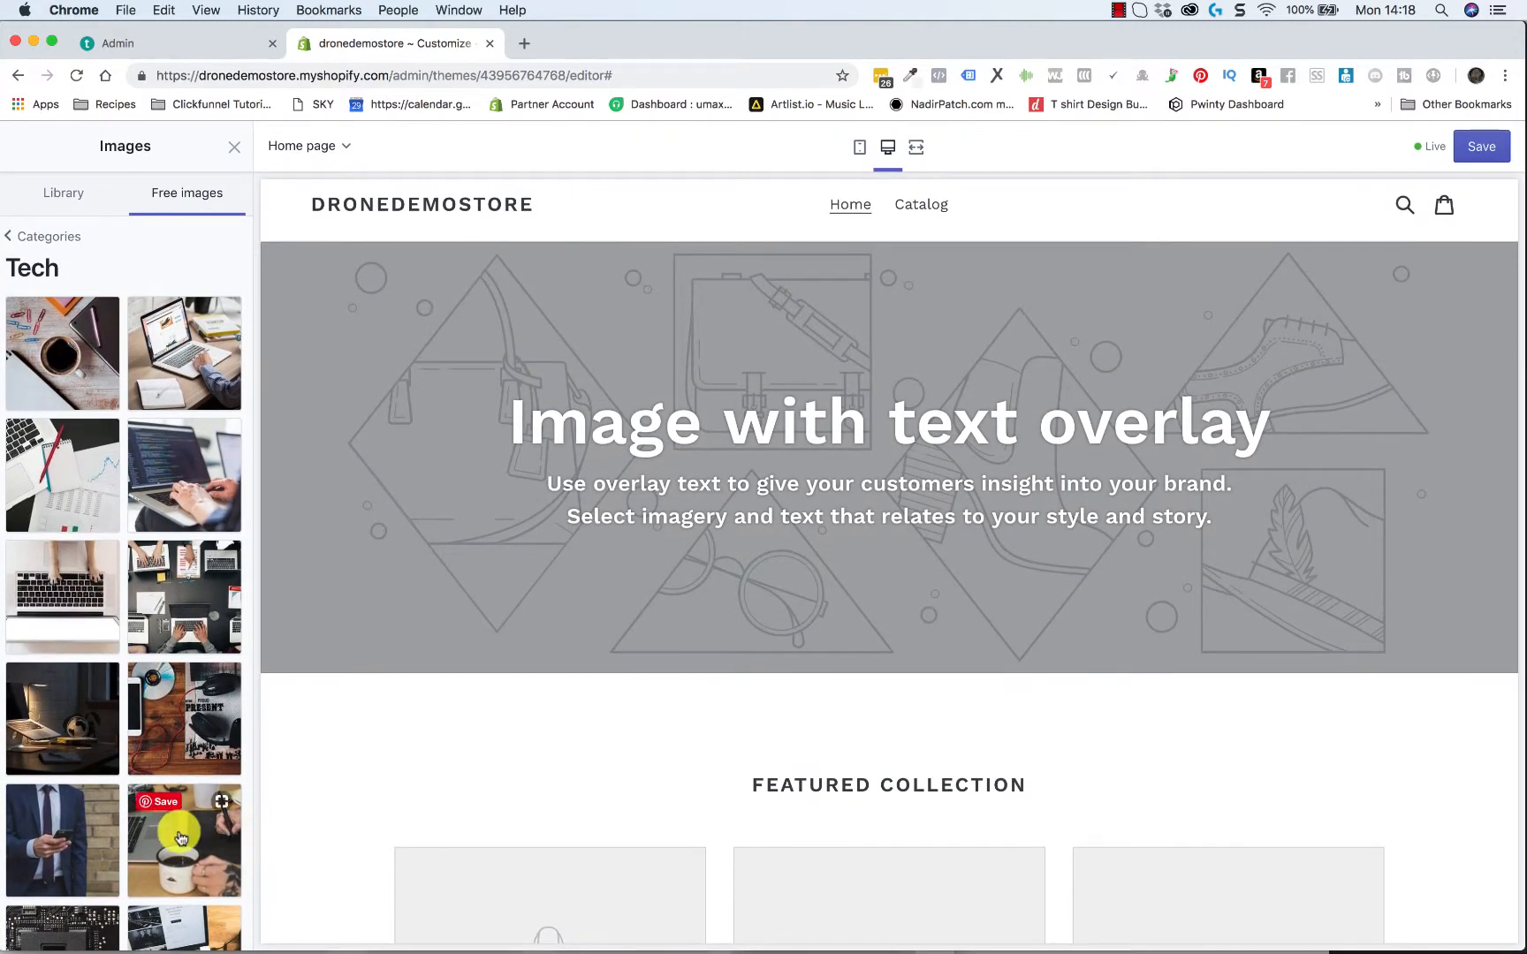
scroll(180, 838, down, 10)
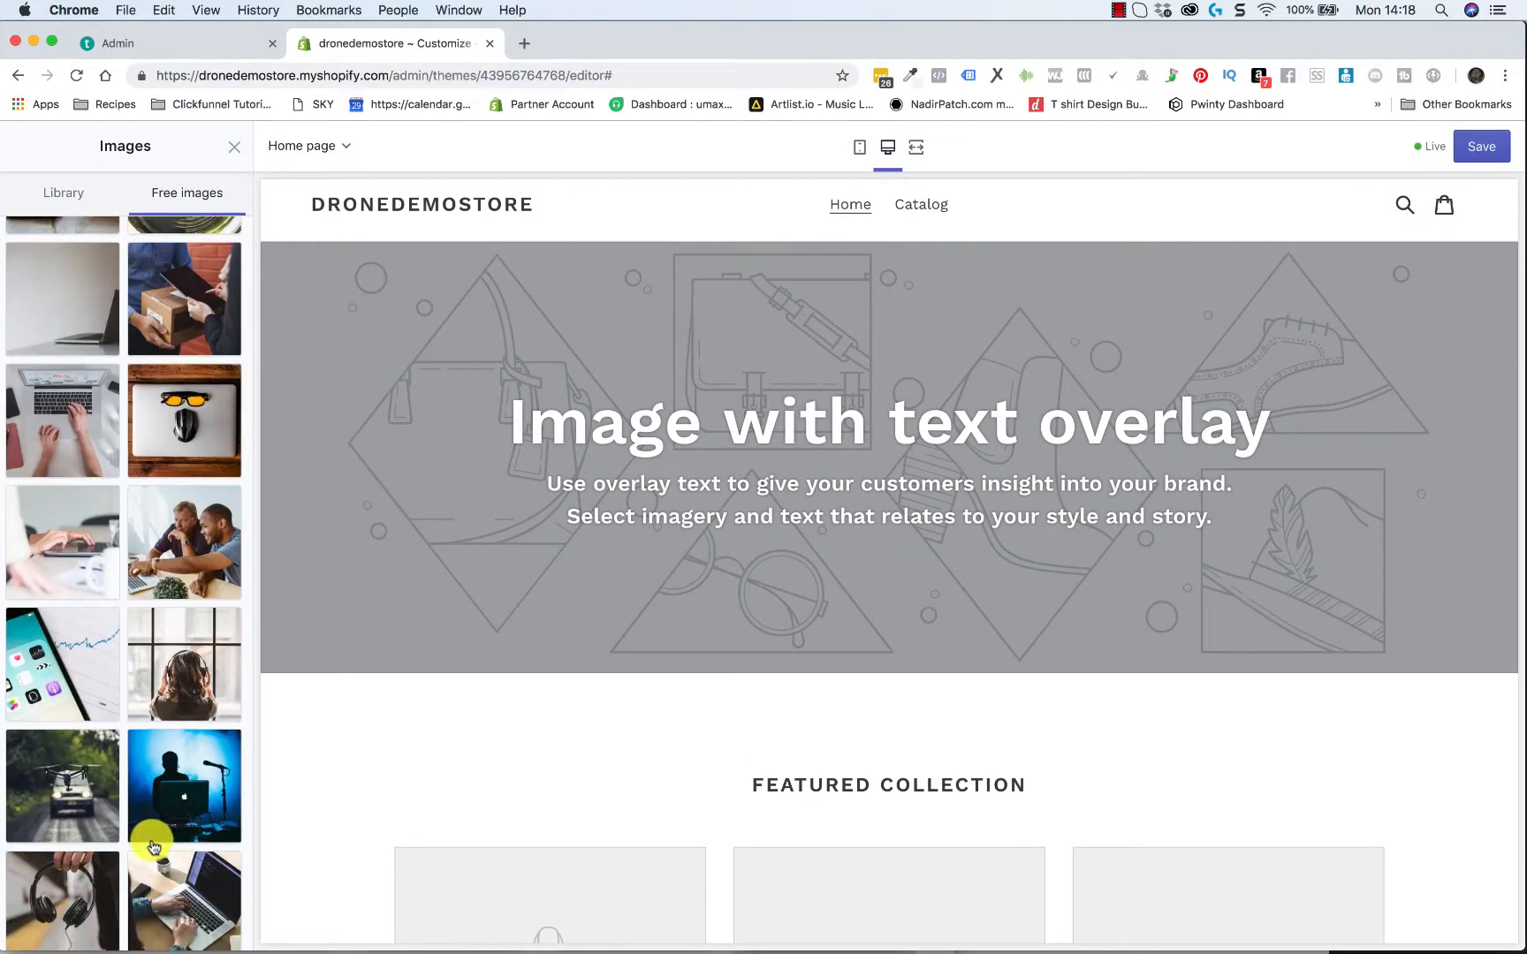
scroll(77, 667, down, 3)
click(70, 641)
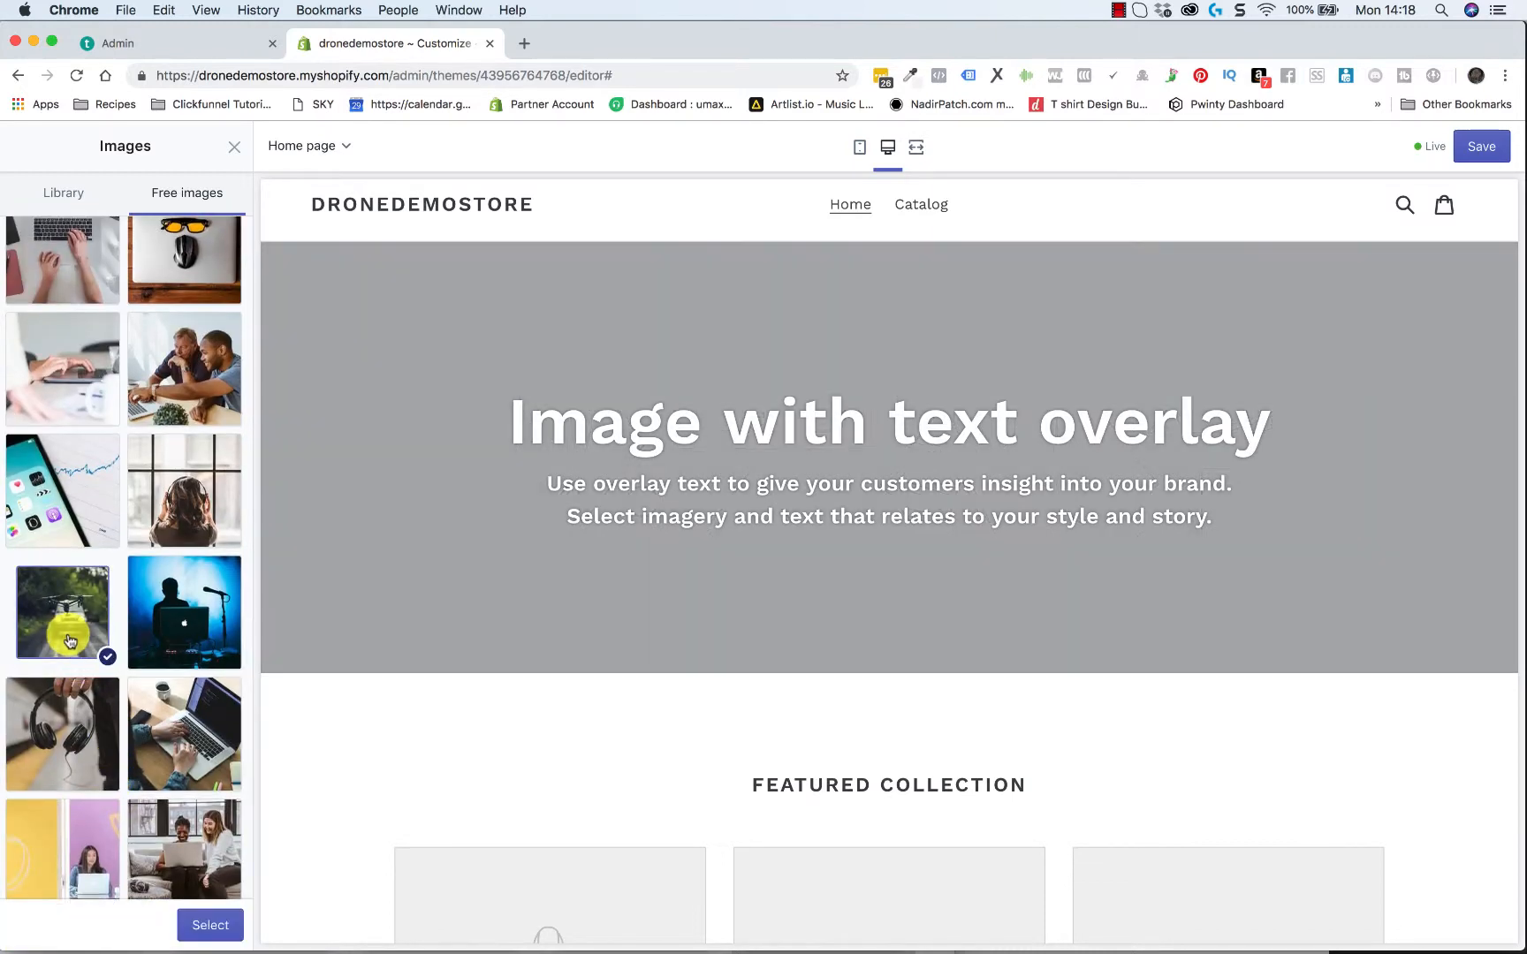
click(200, 935)
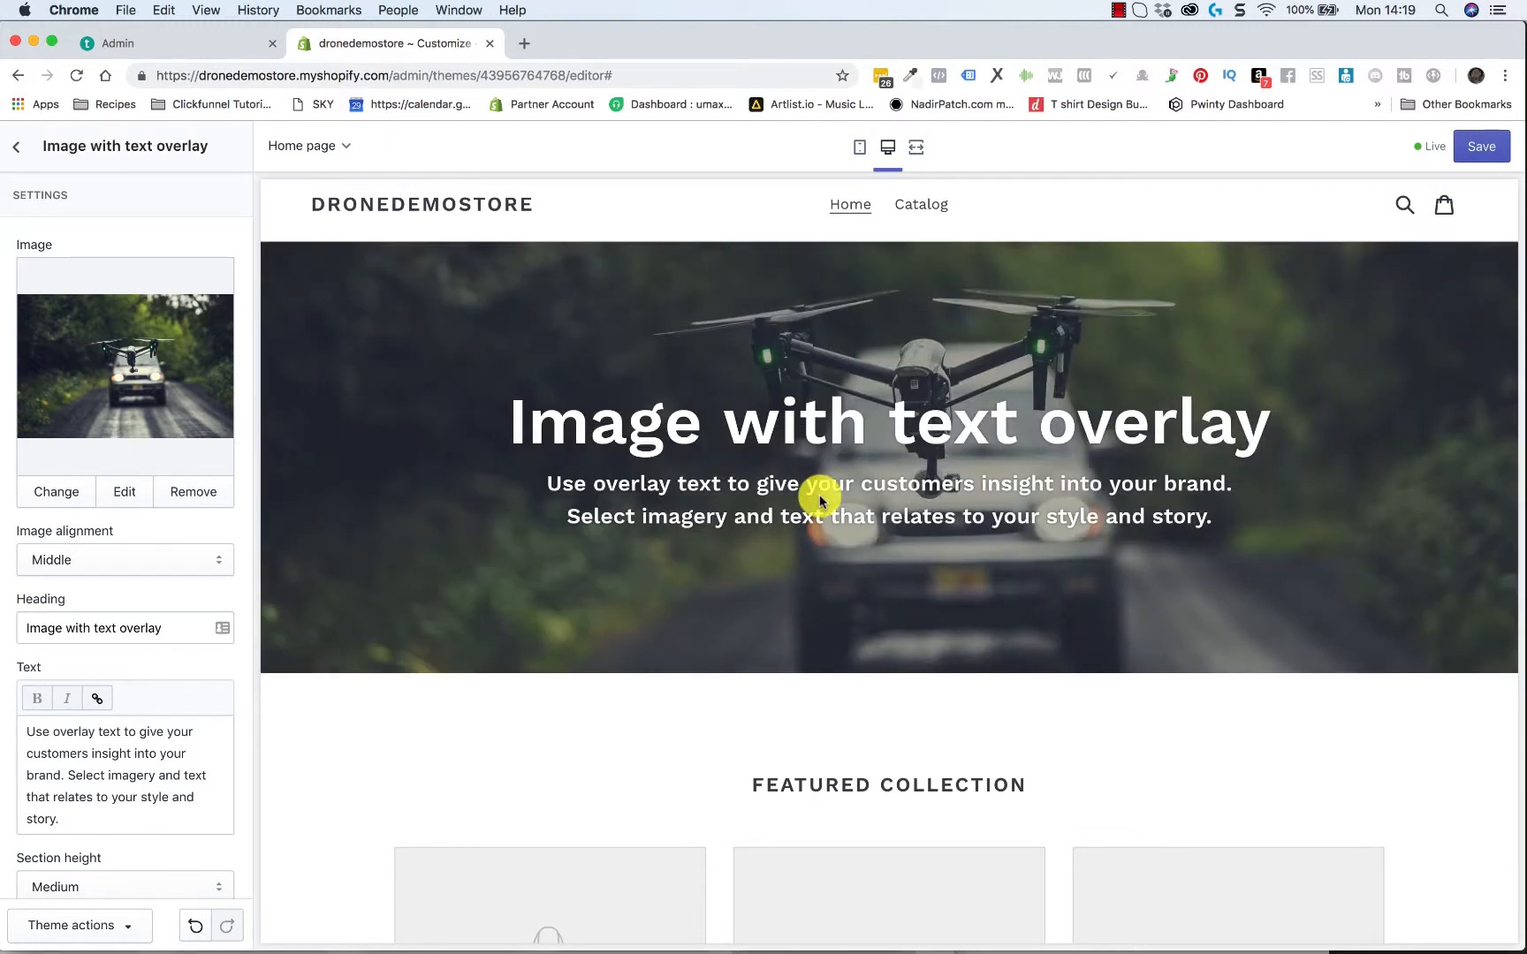
Change the overlay banner's heading to "Matts Awesome Drone Service"
scroll(692, 593, down, 1)
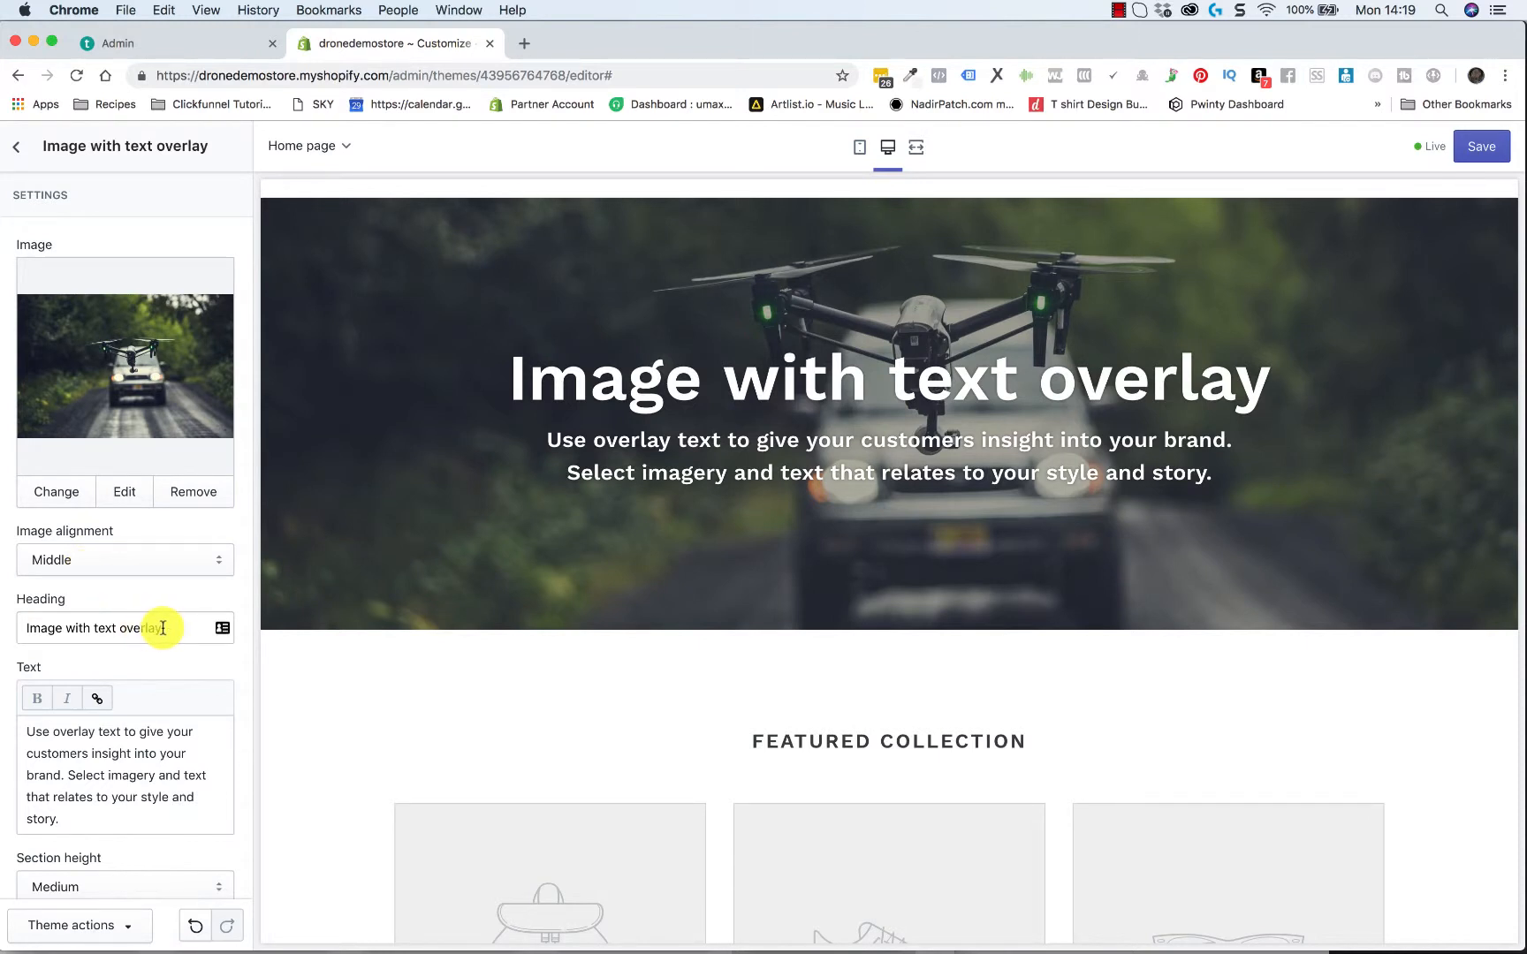
drag(162, 628, 2, 632)
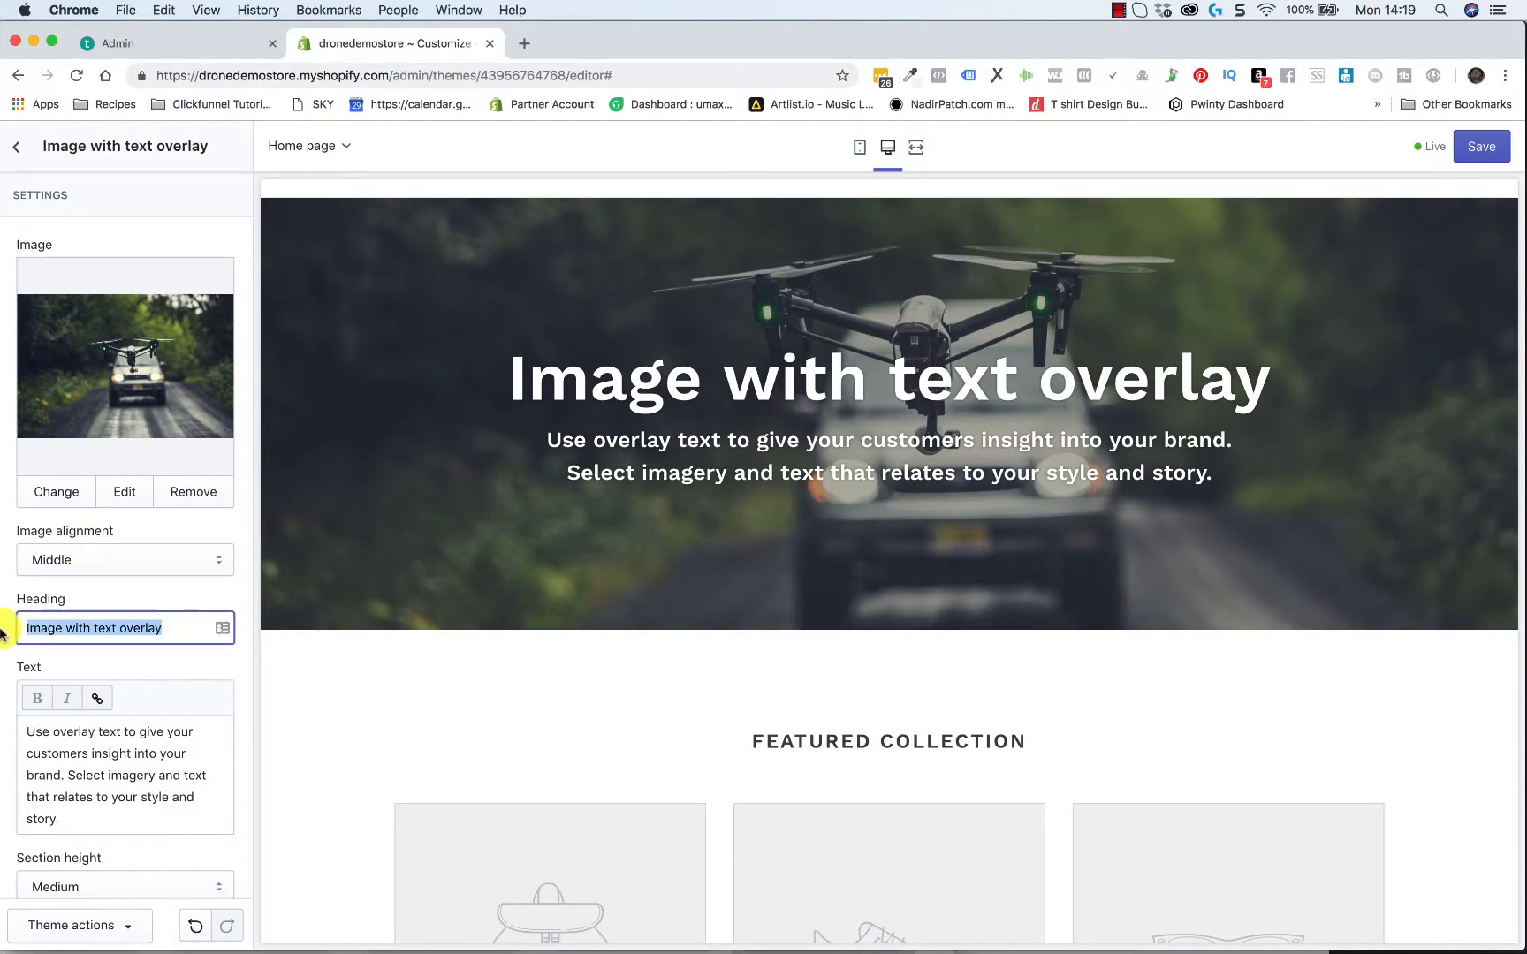
text(Matts Aw)
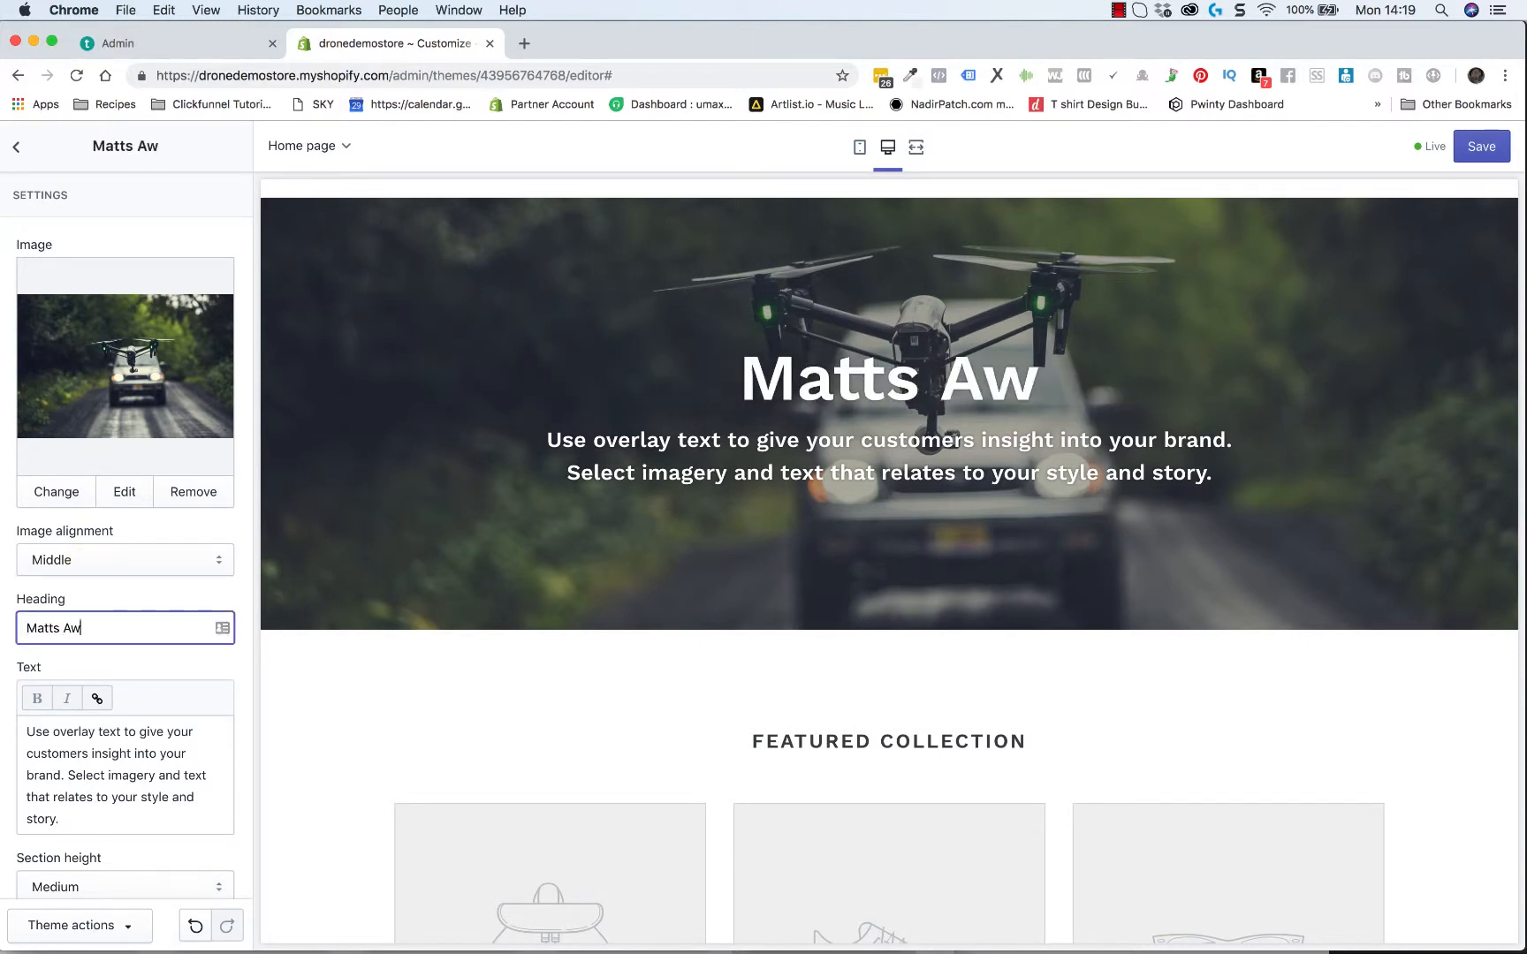
text(esome D)
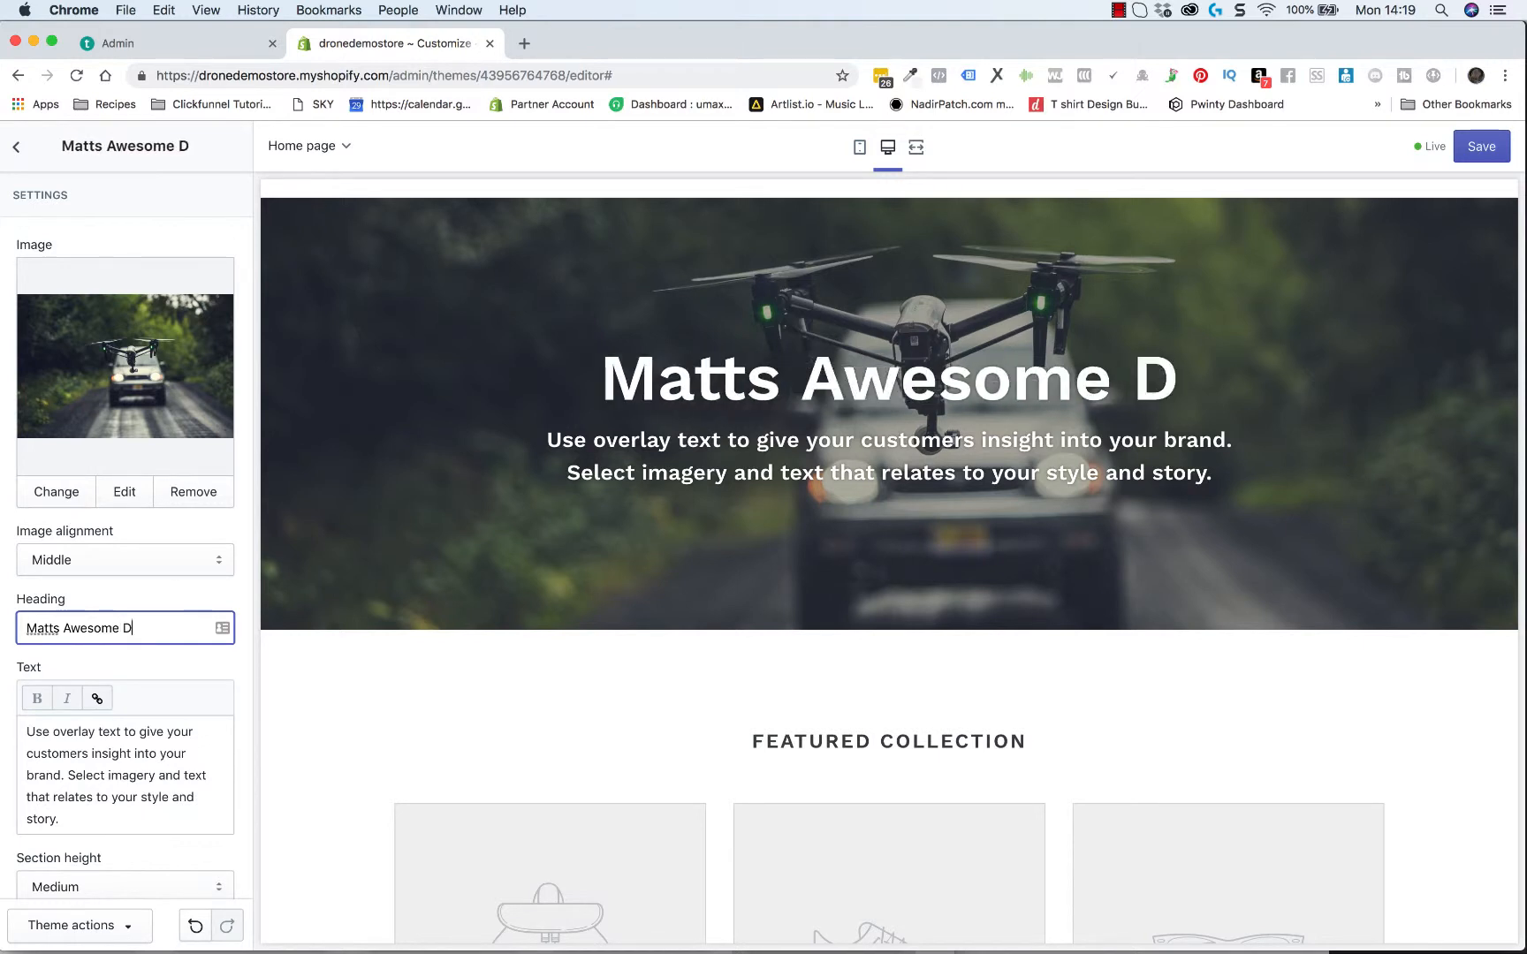
text(rone Service)
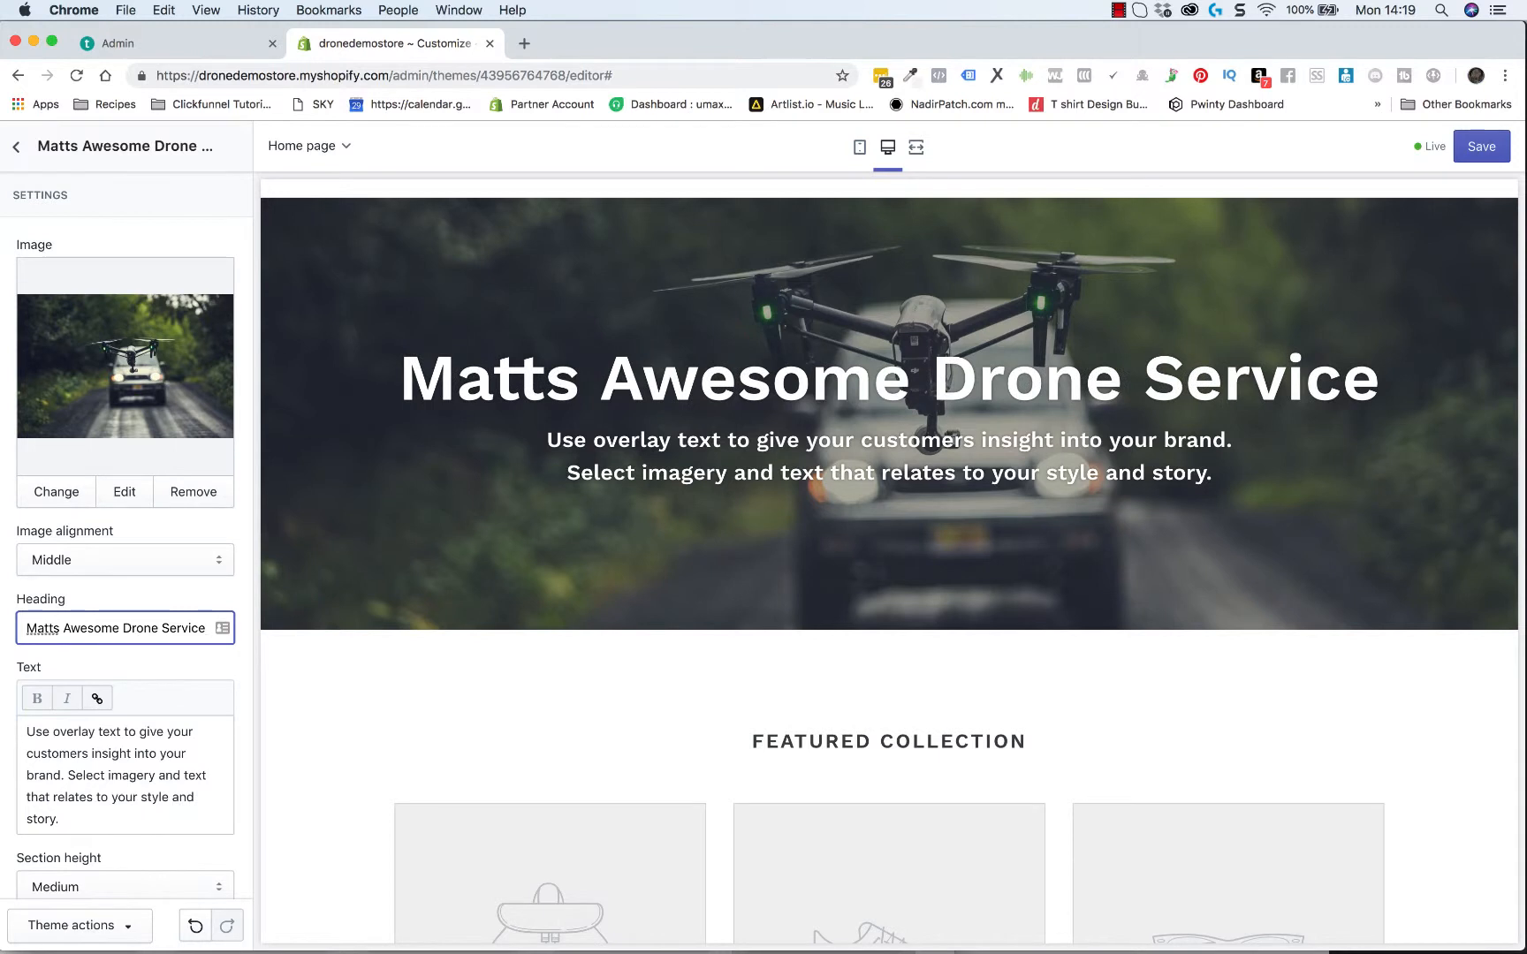
Replace the overlay banner's text with "We are fully licenced and insured call us free today for a no obligation quote"
drag(32, 733, 96, 814)
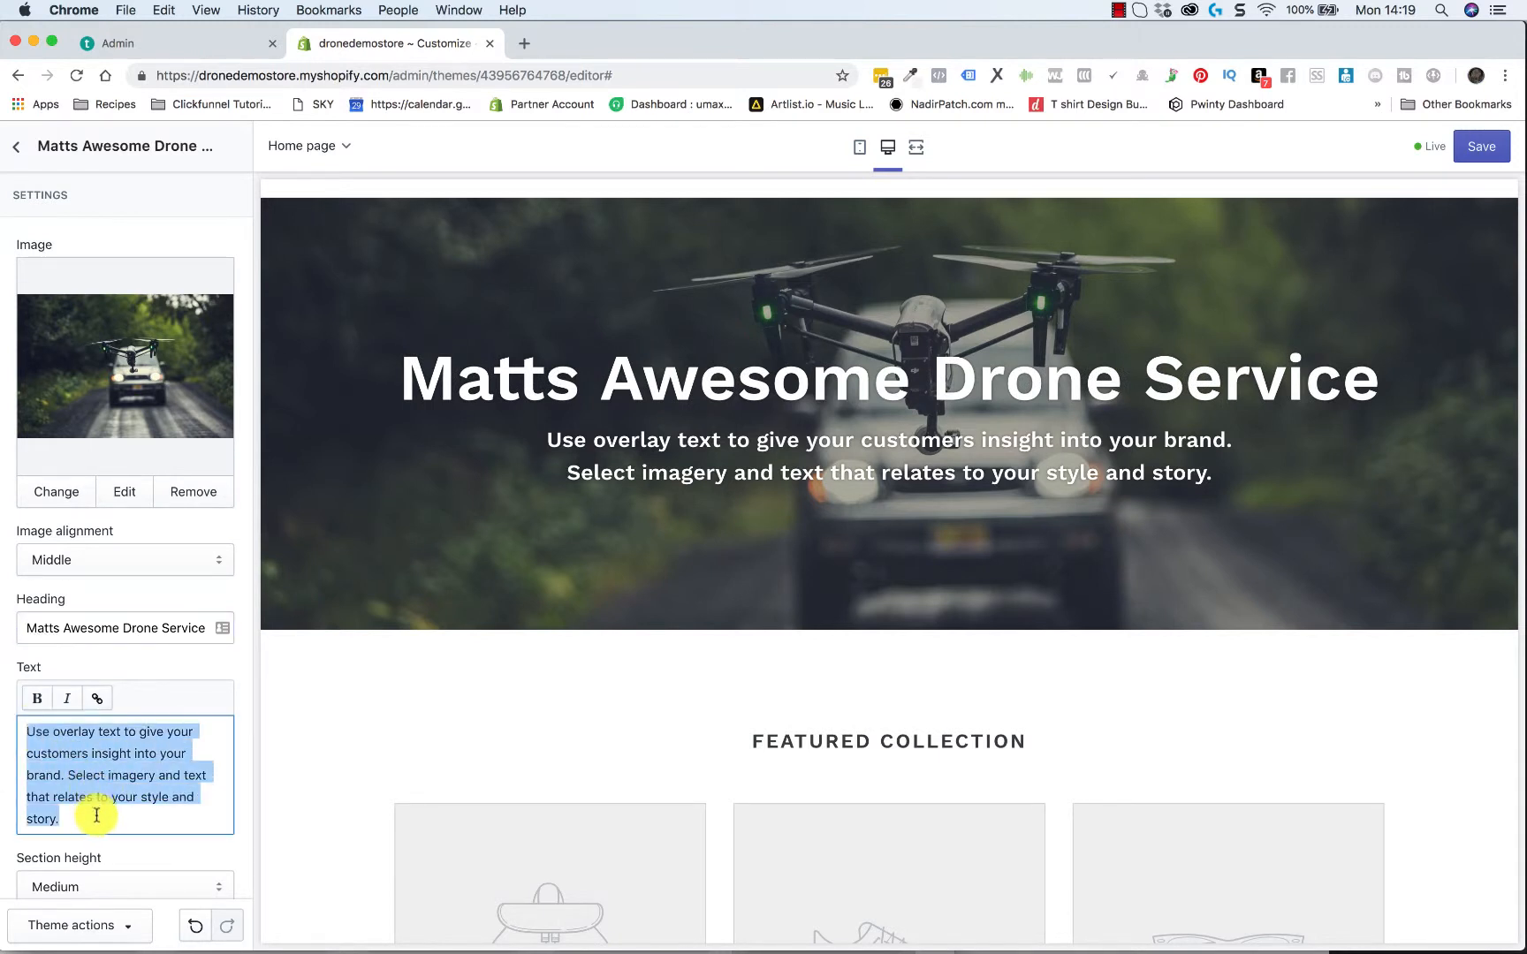
text(We are fully)
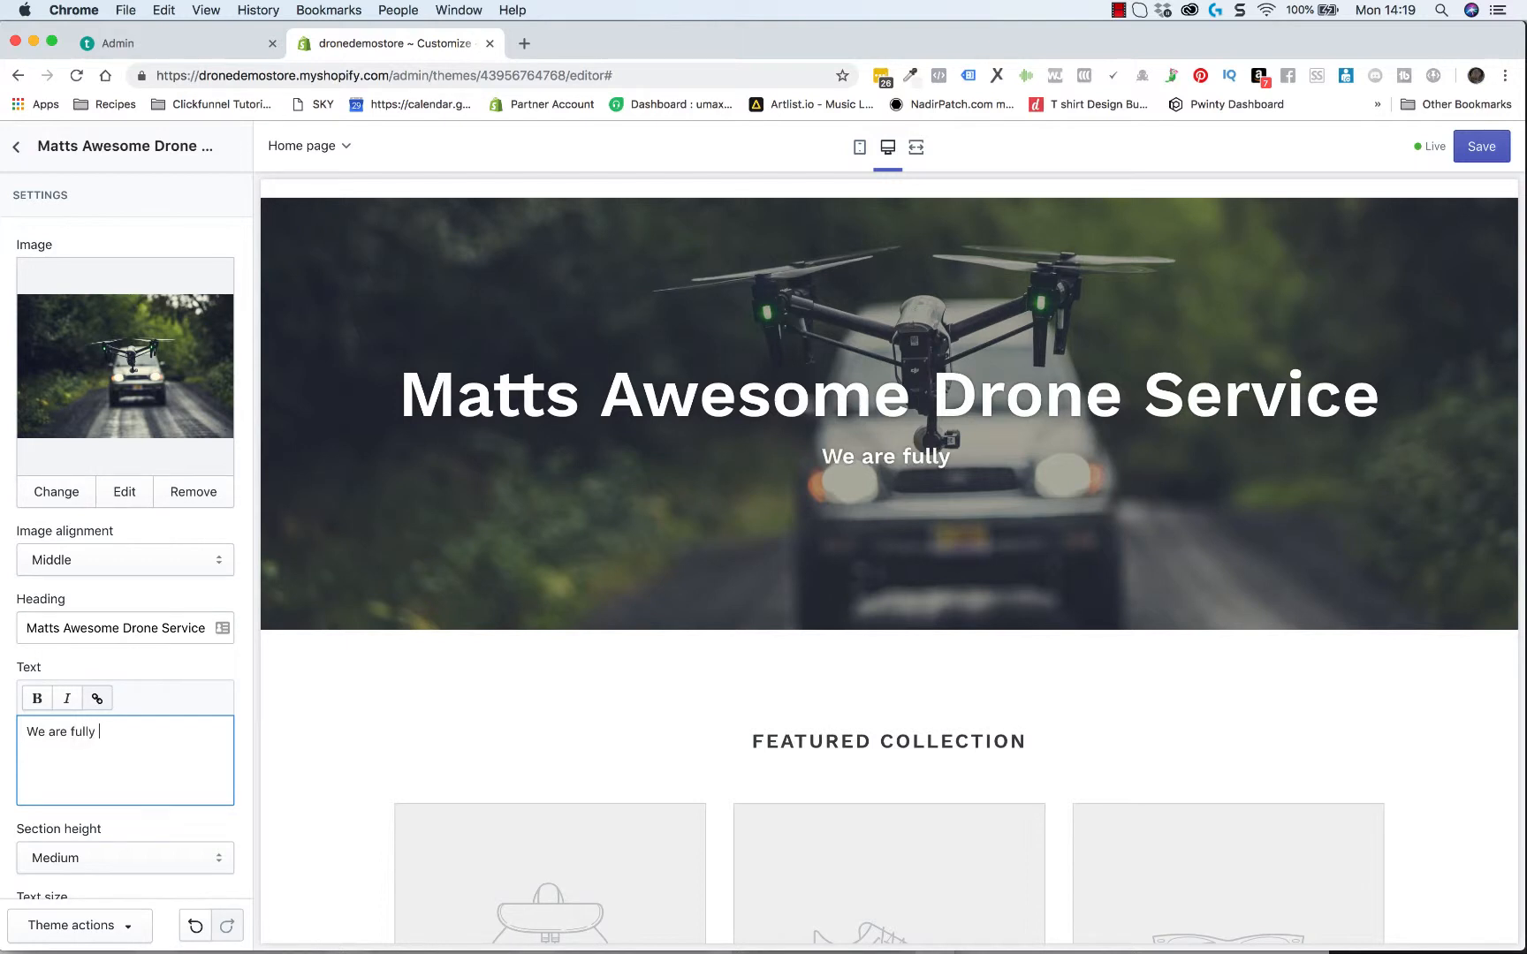
text( licence)
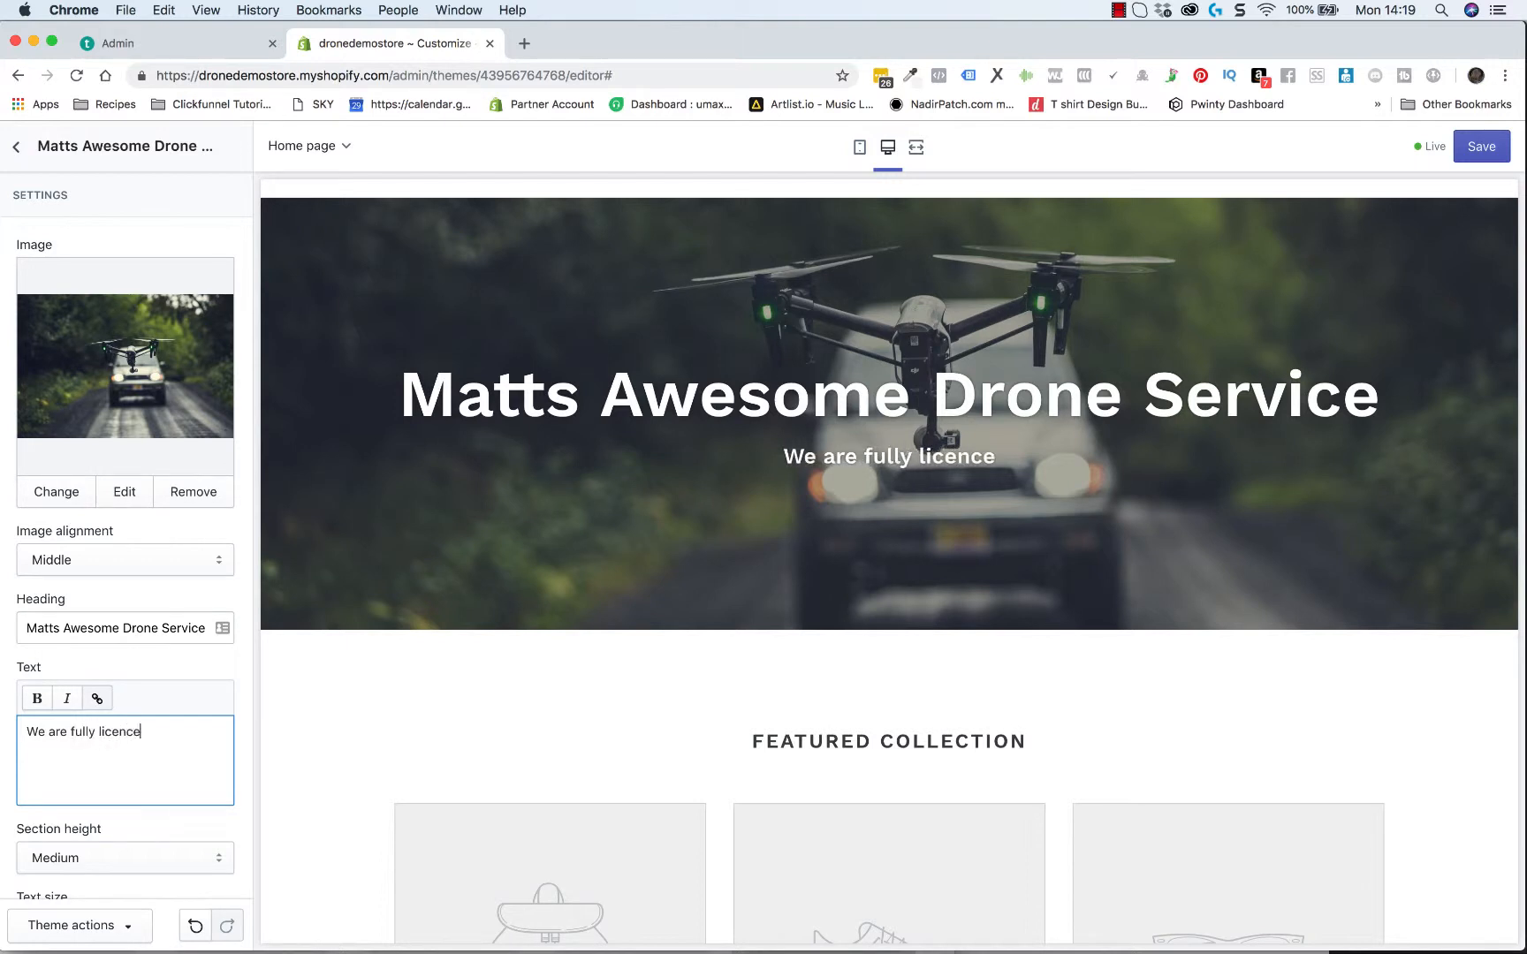
text(d and insured )
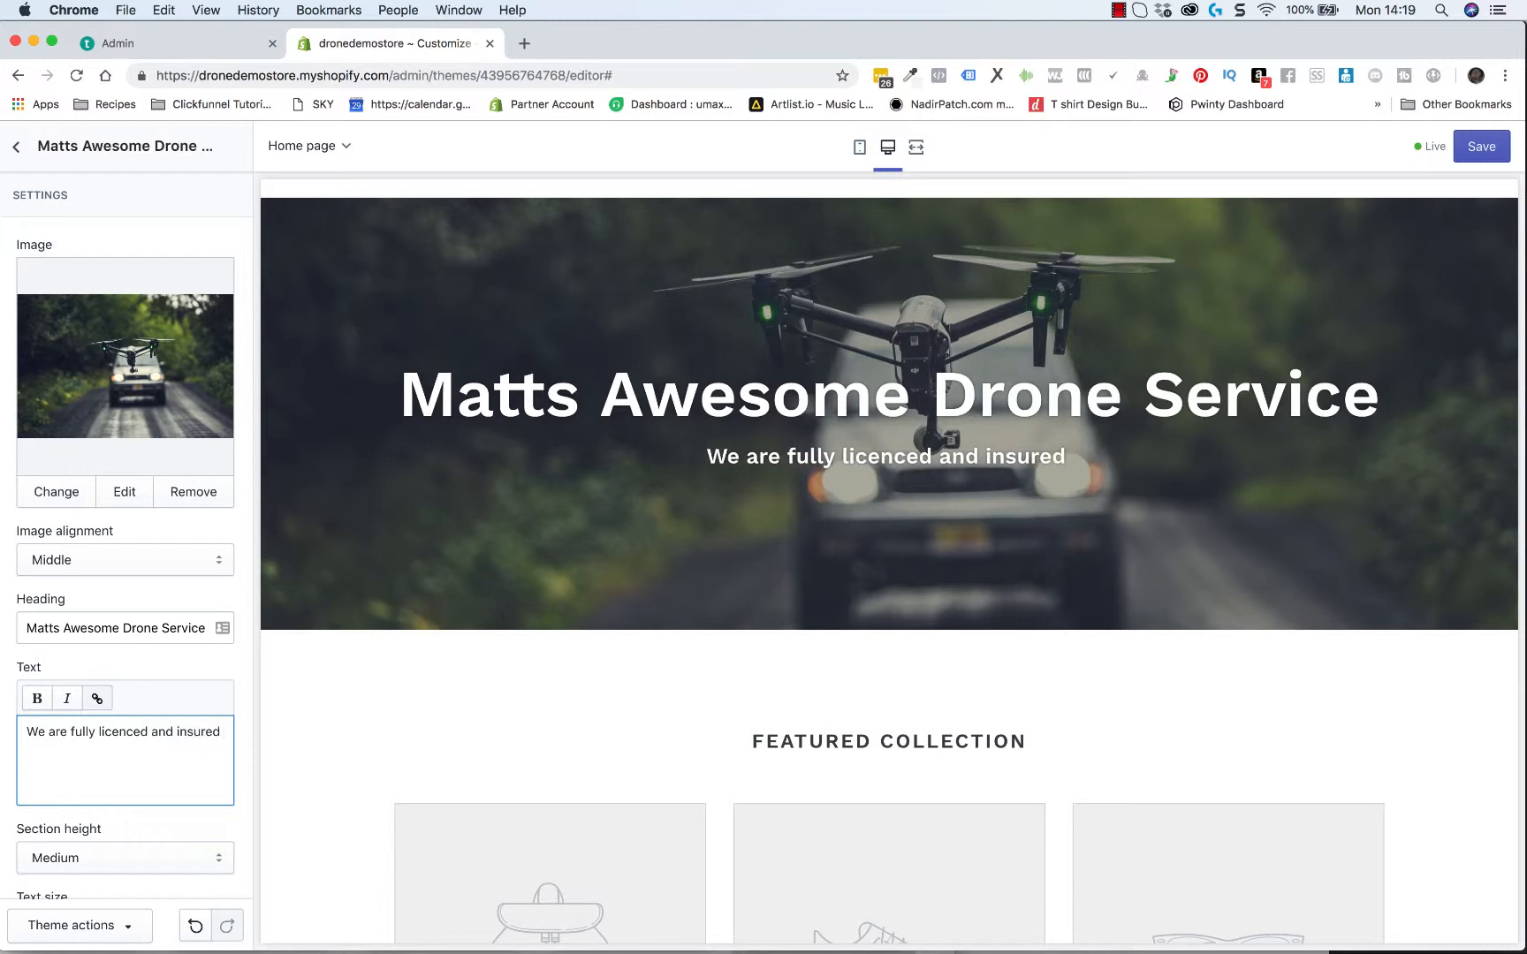
text(call )
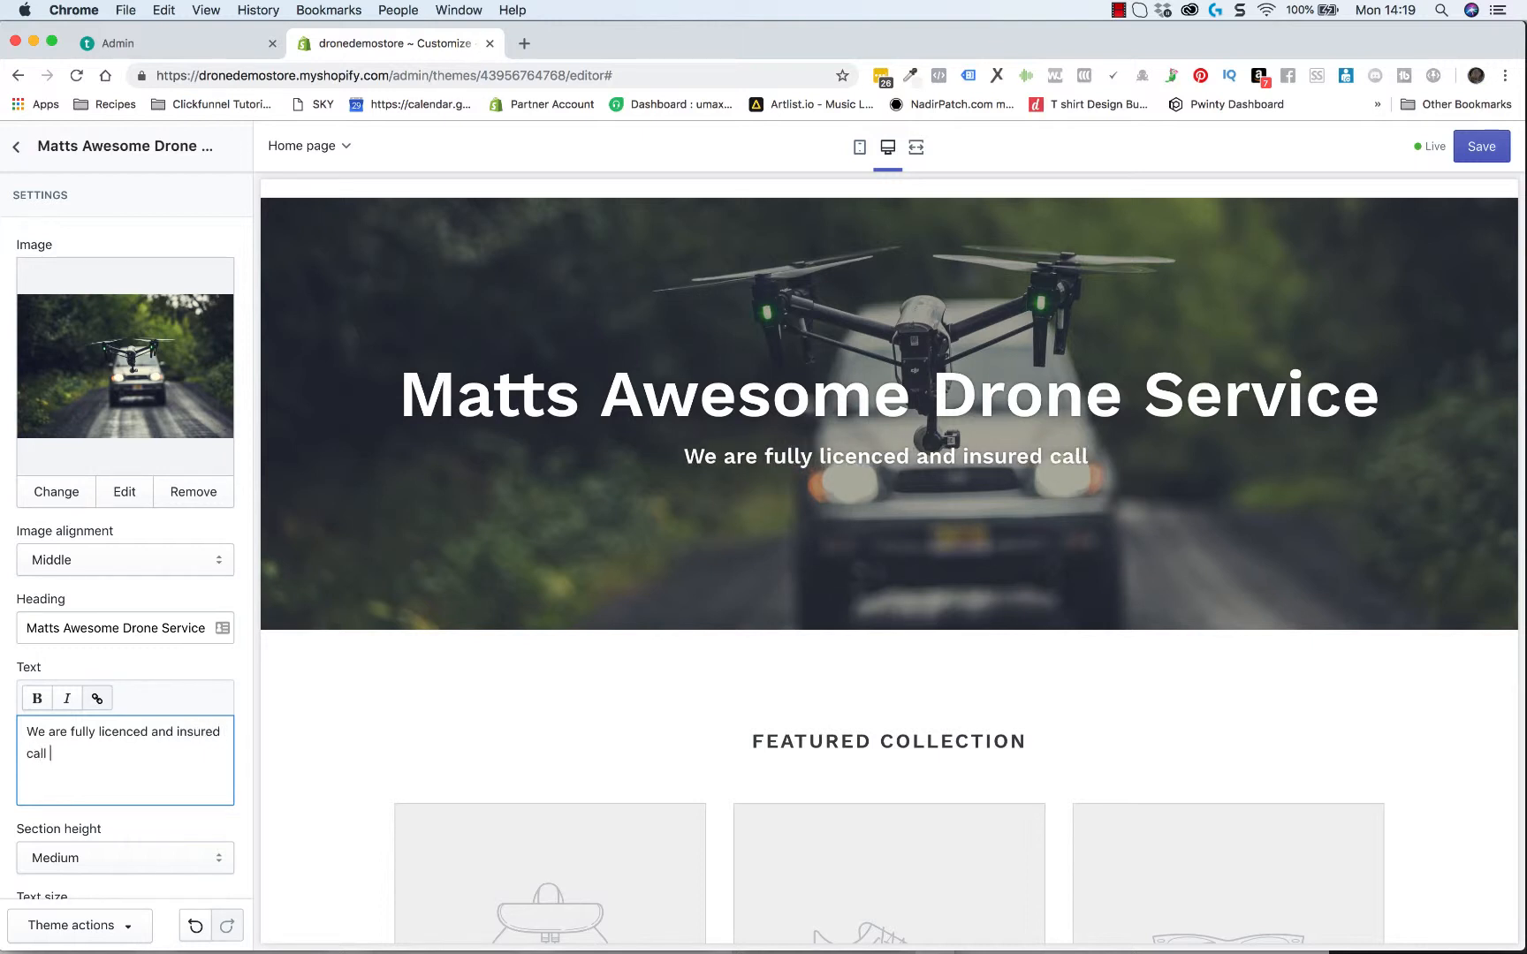
text(us free t)
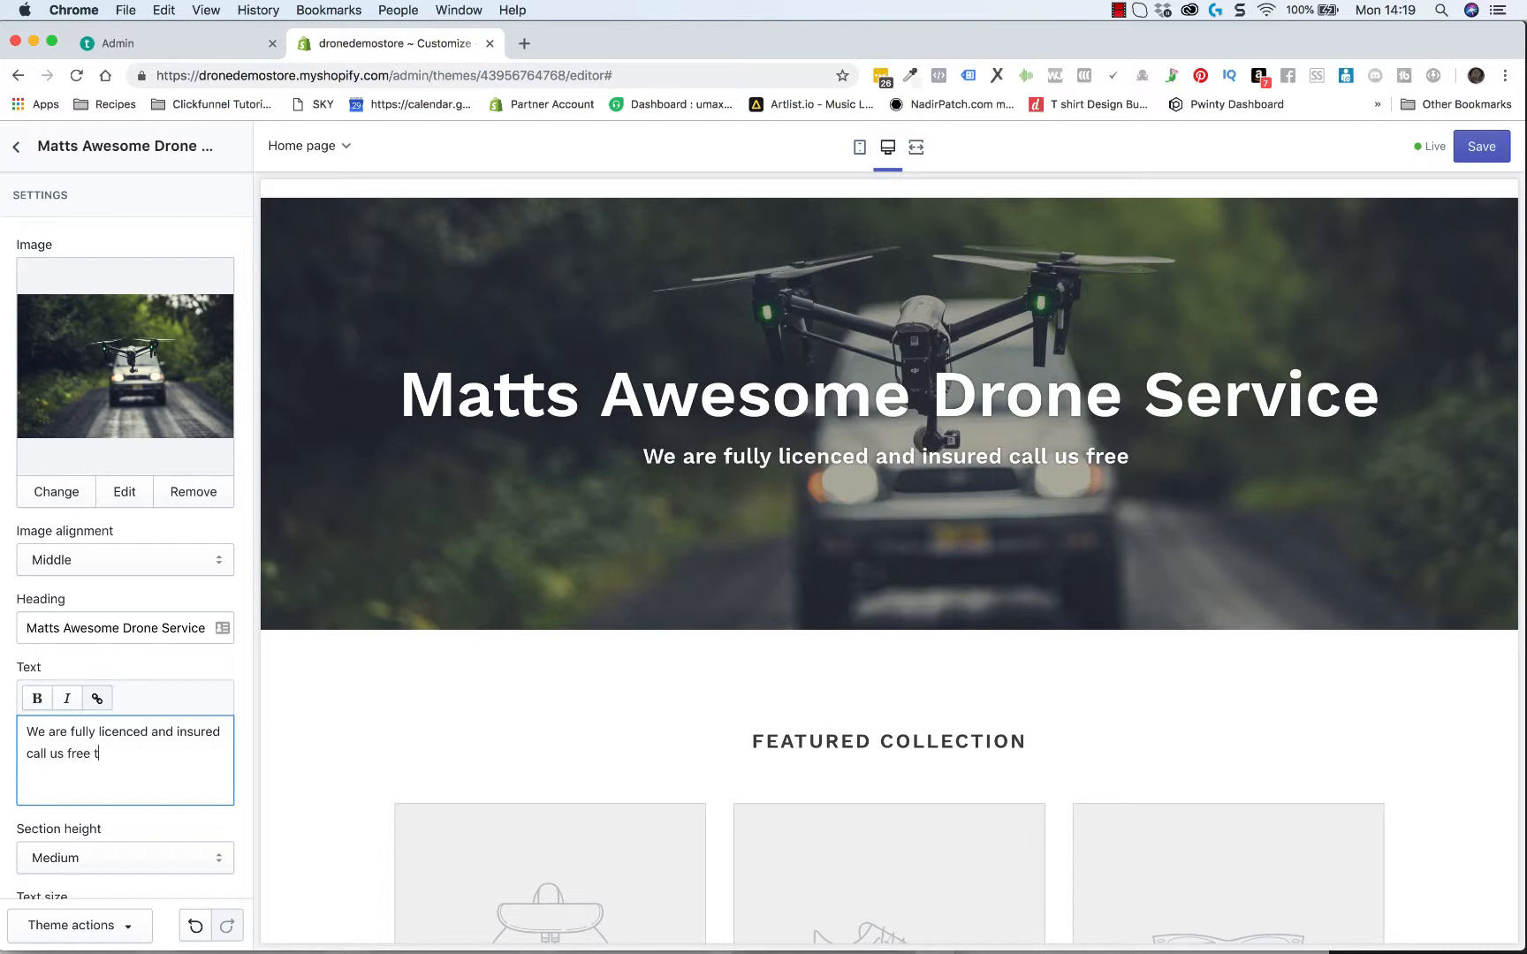
text(oday fgo)
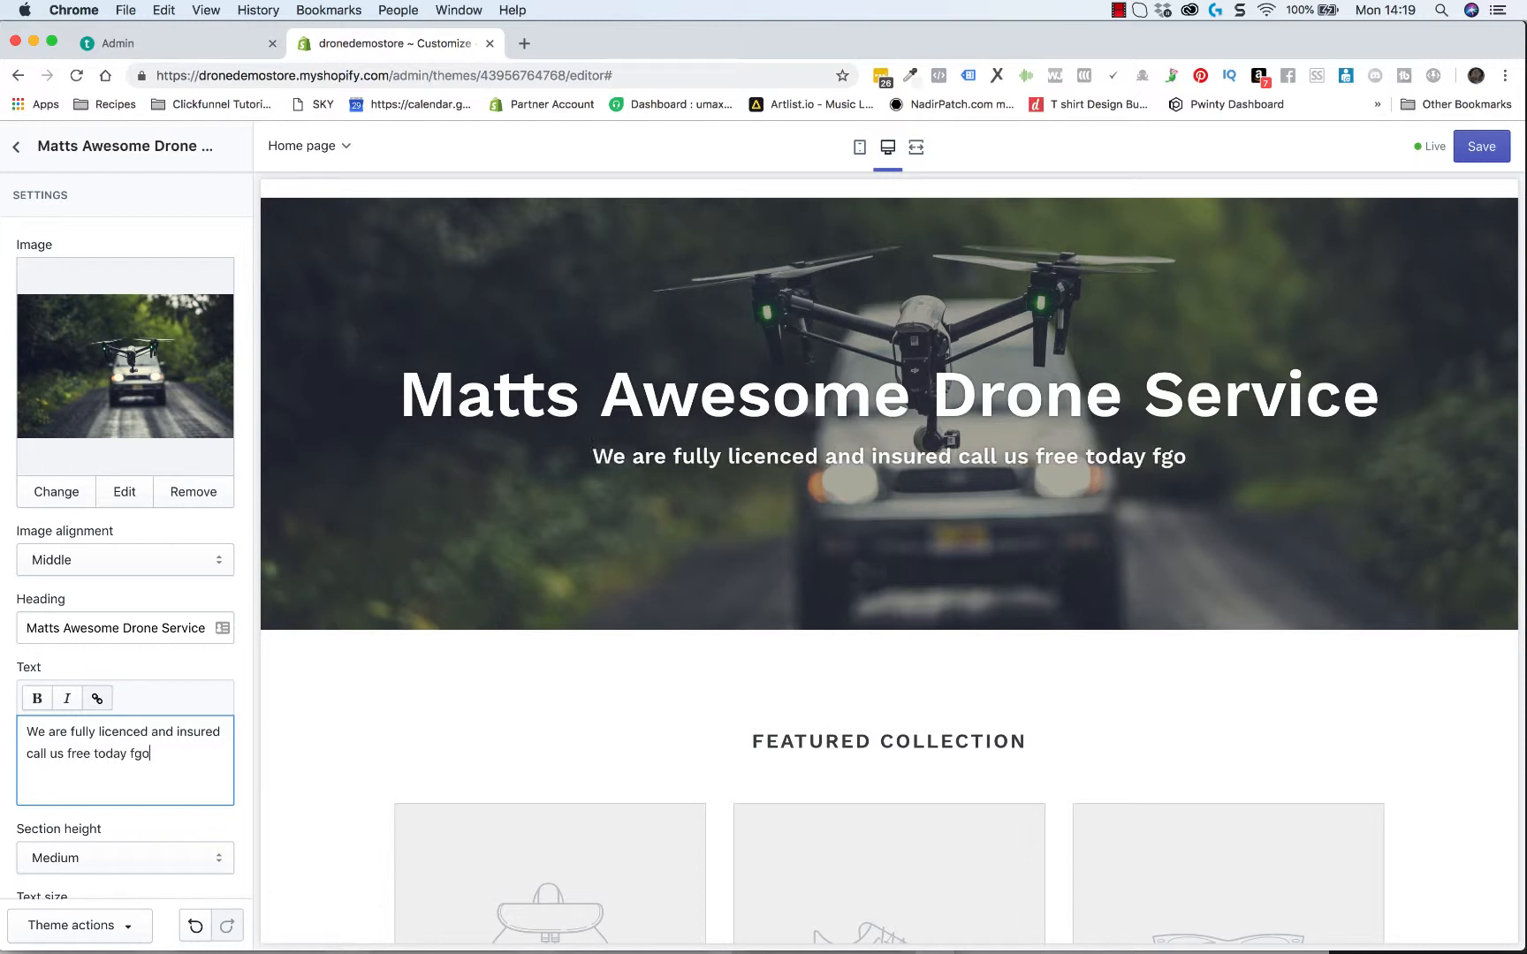
key(BackSpace)
key(BackSpace)
text(or a )
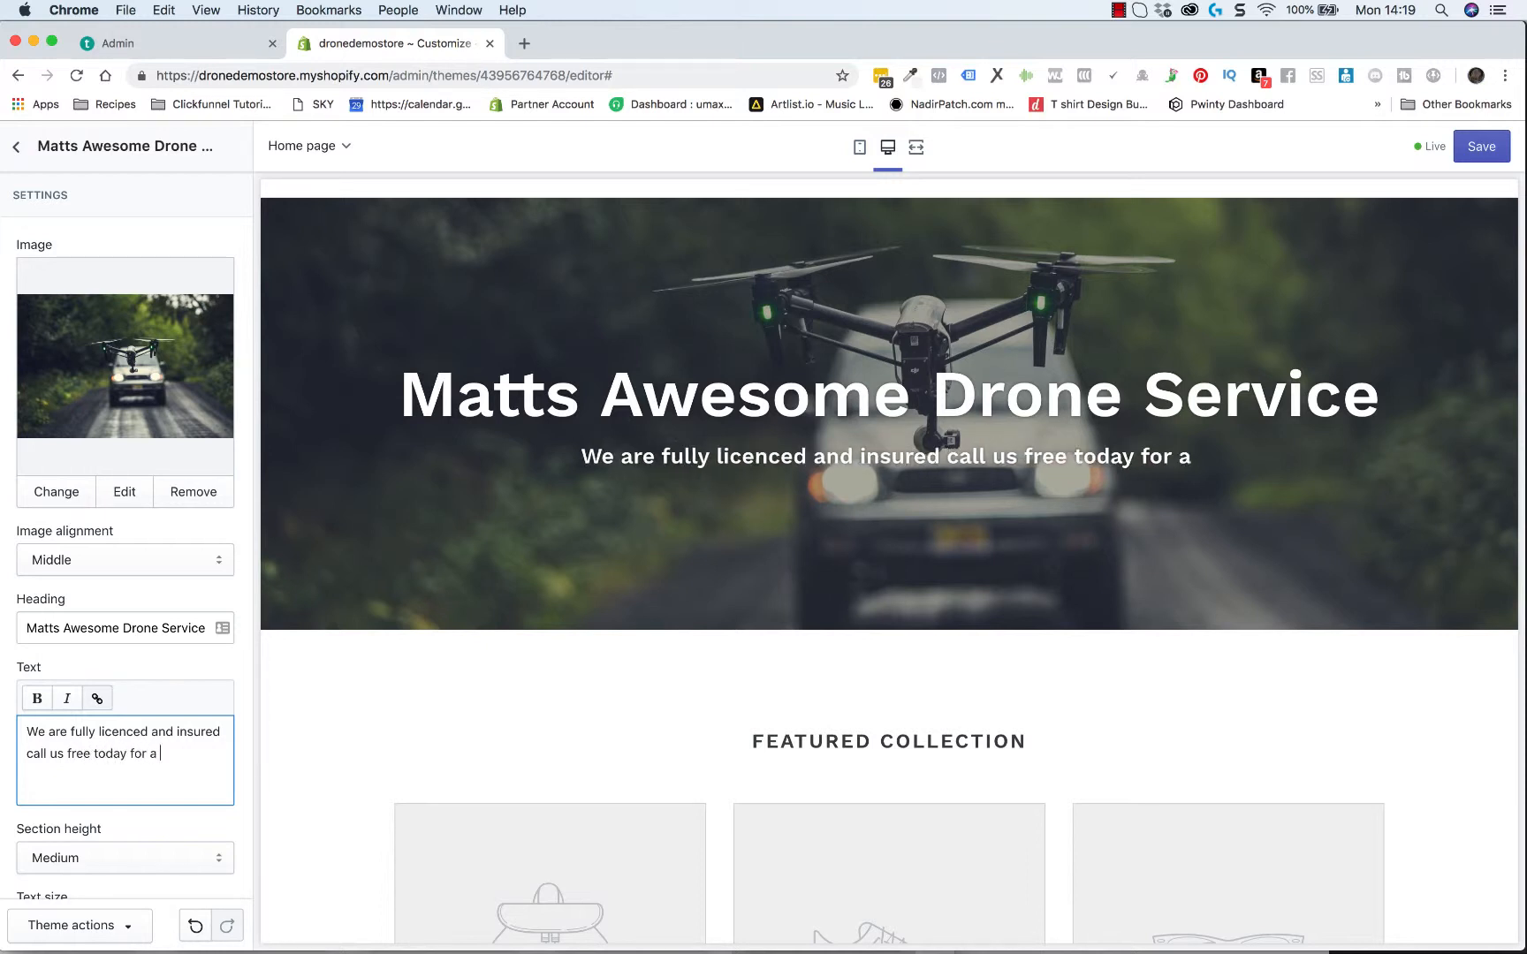
text(no o)
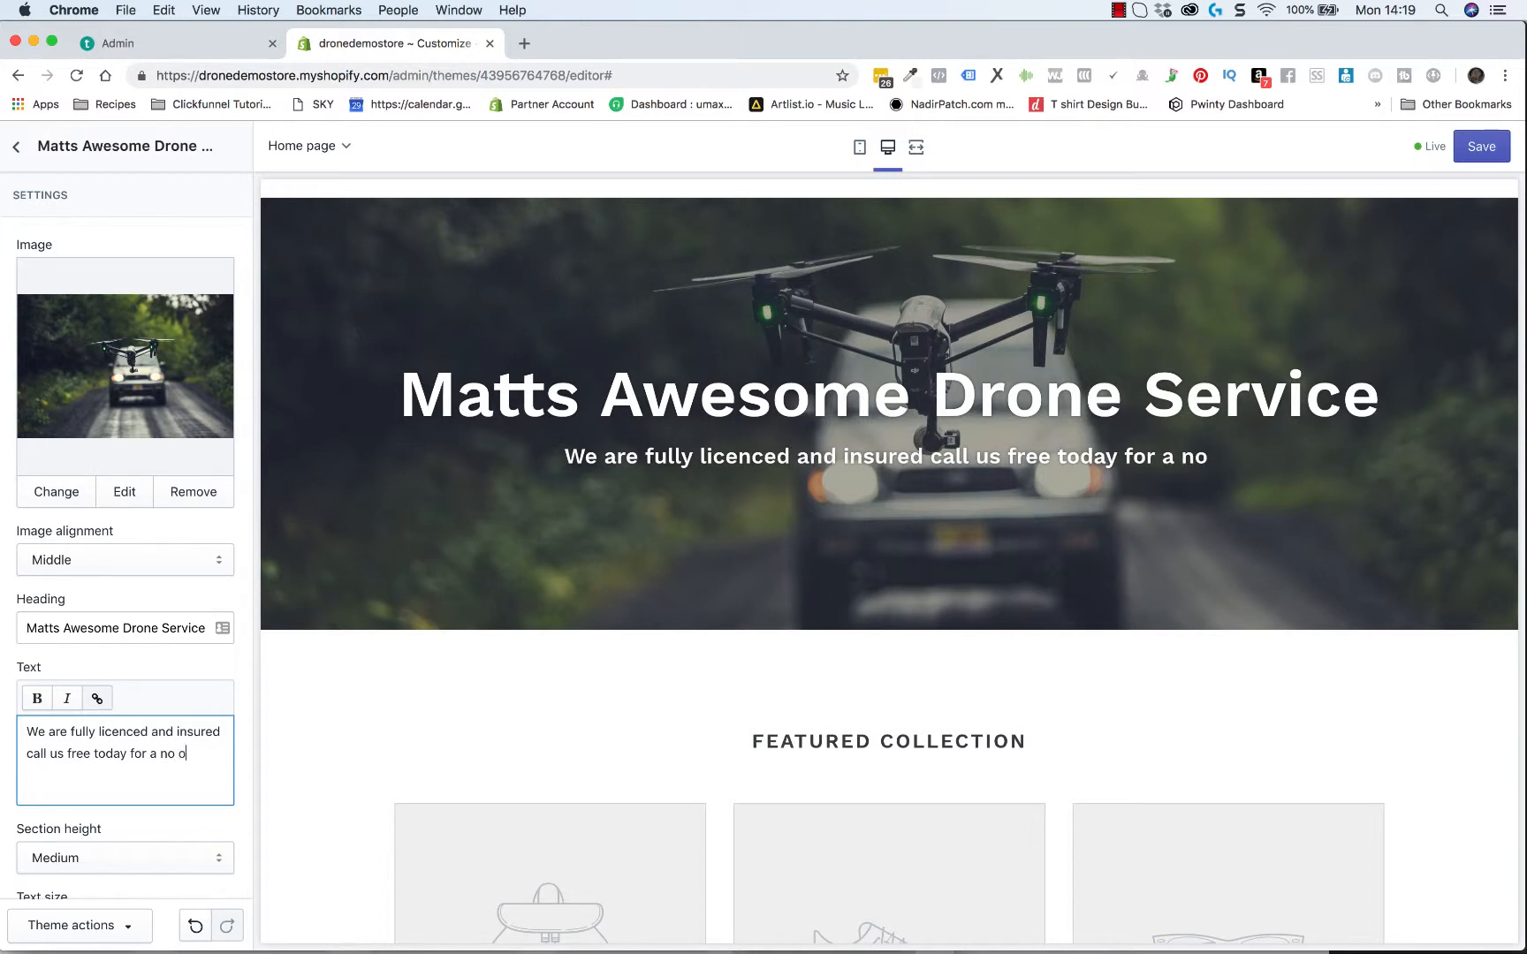
text(bligation quote)
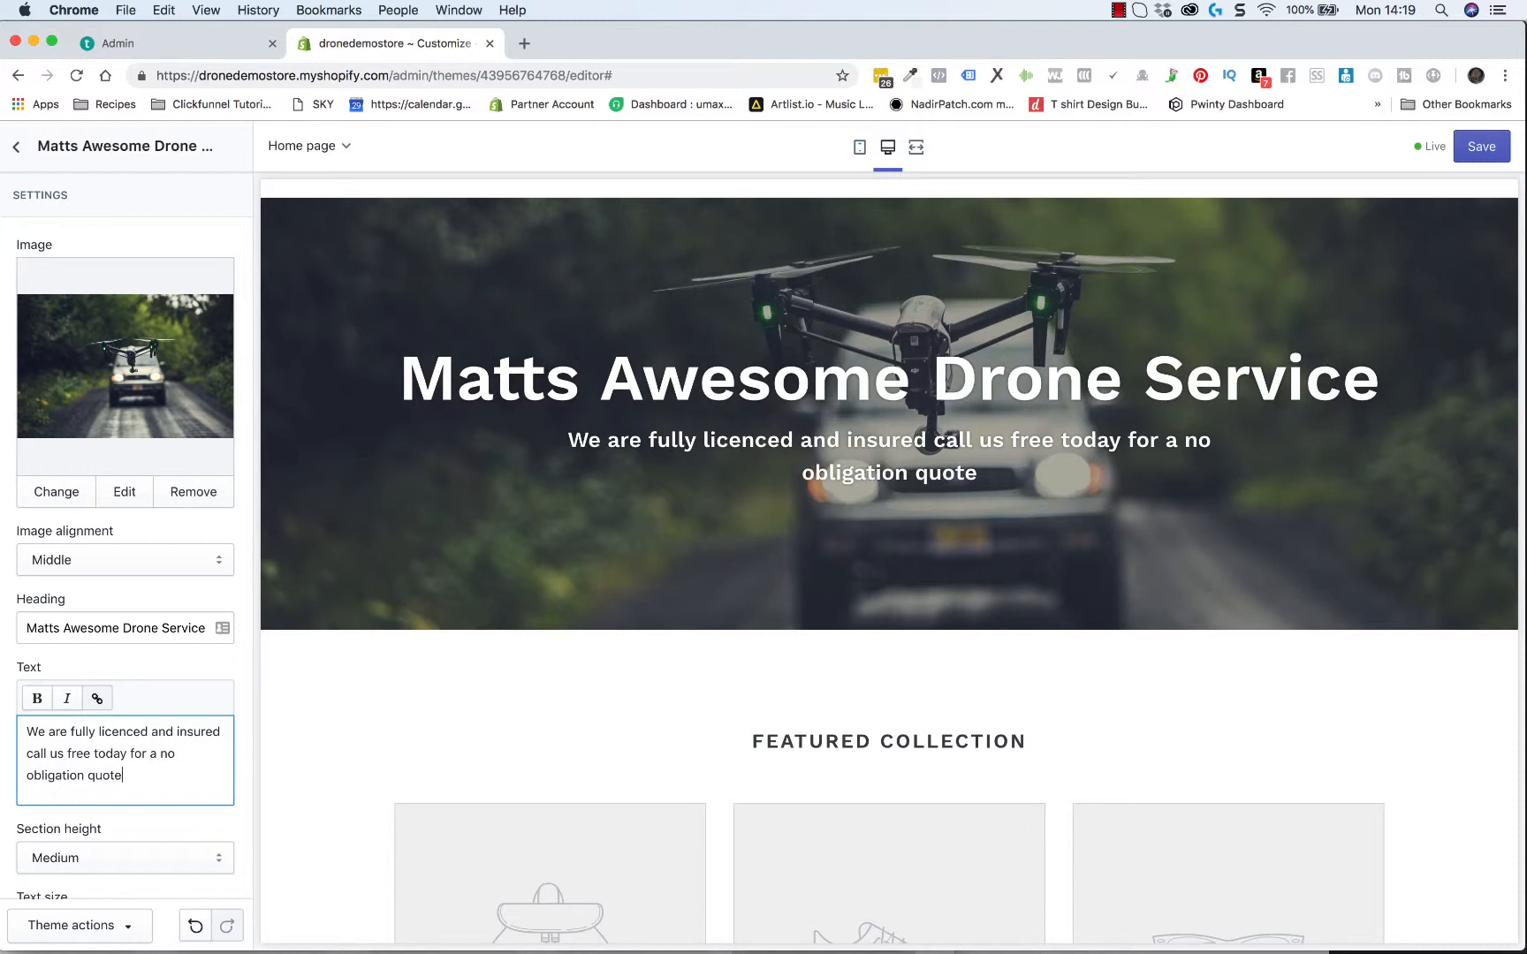
Look through the overlay banner's remaining settings and its text size options
scroll(135, 844, down, 5)
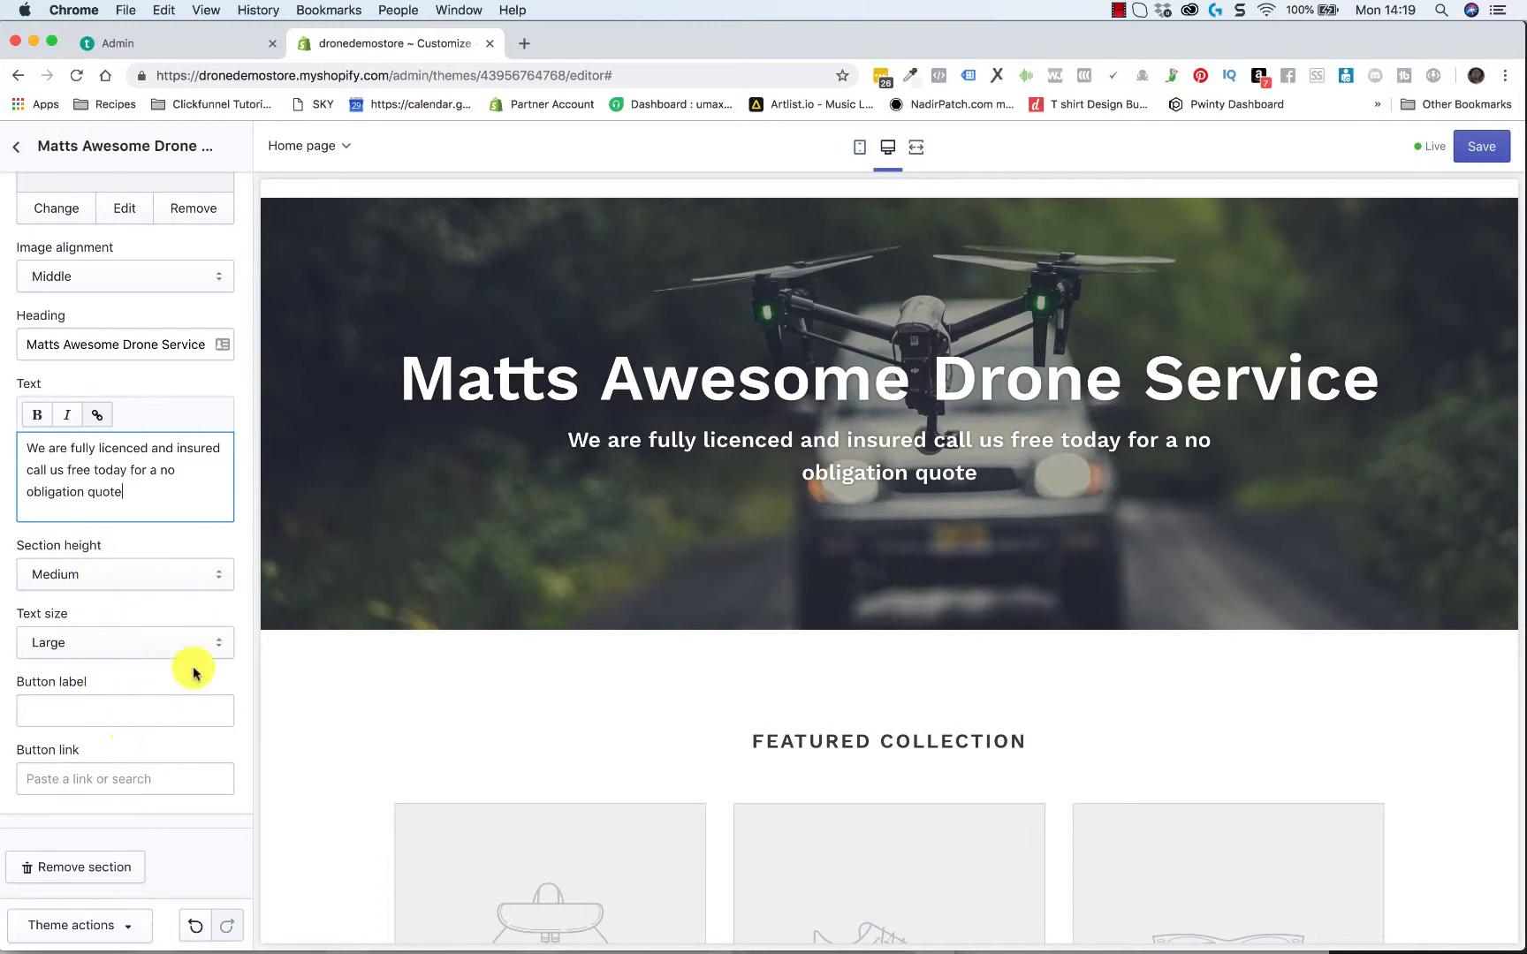
scroll(190, 671, up, 1)
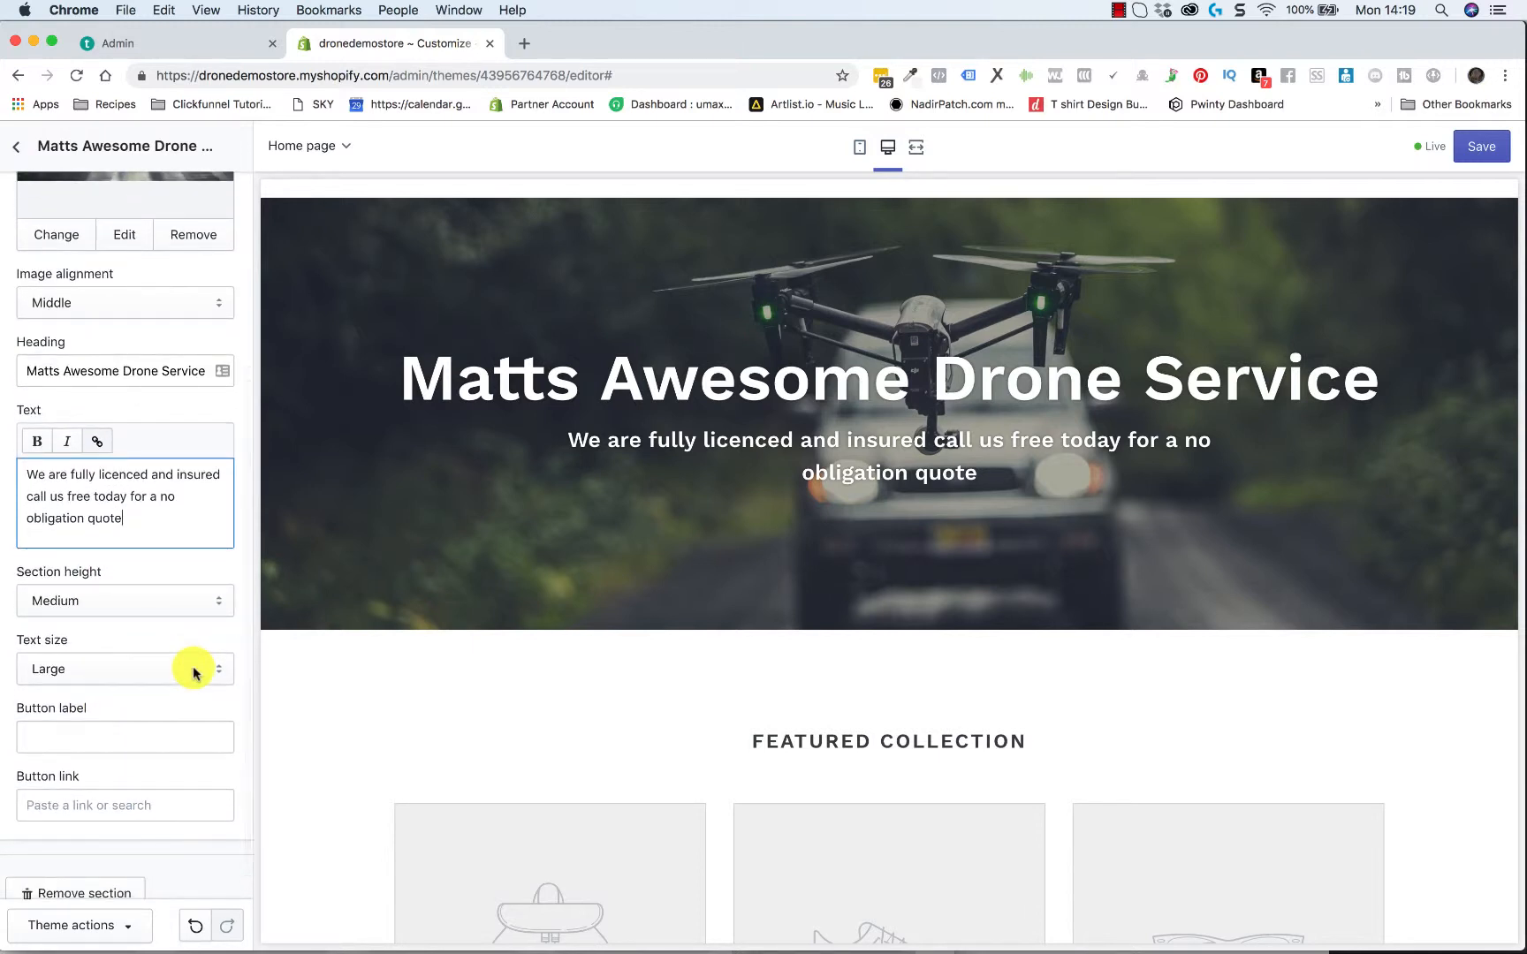
click(220, 664)
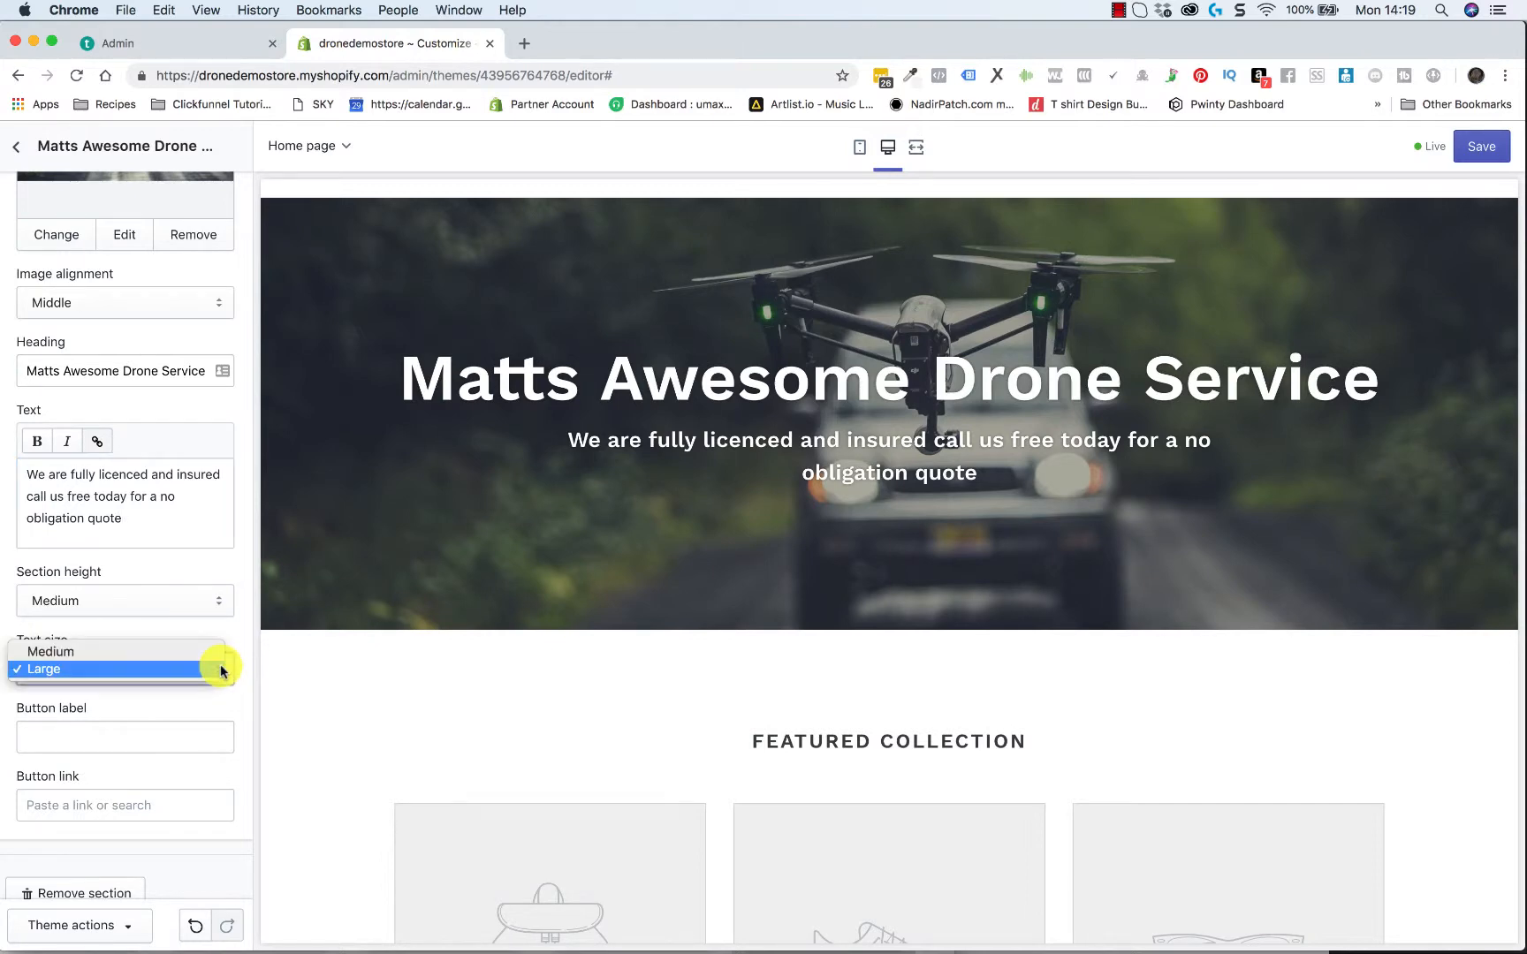
click(221, 633)
scroll(218, 548, up, 5)
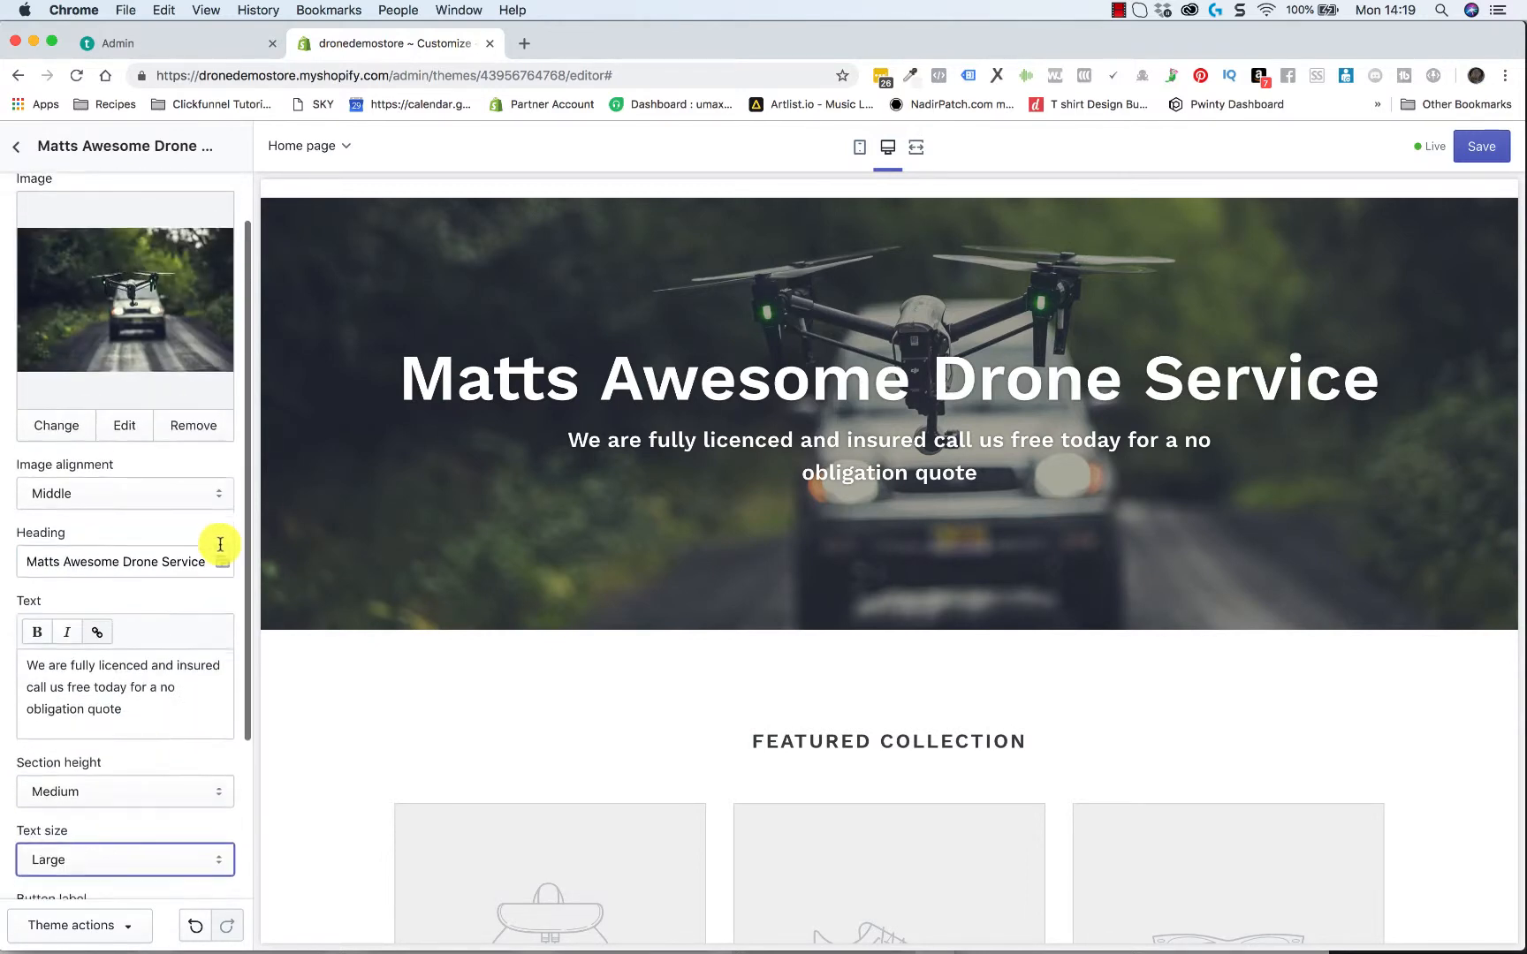
Return to the section list and add a Rich text section to the home page
click(21, 159)
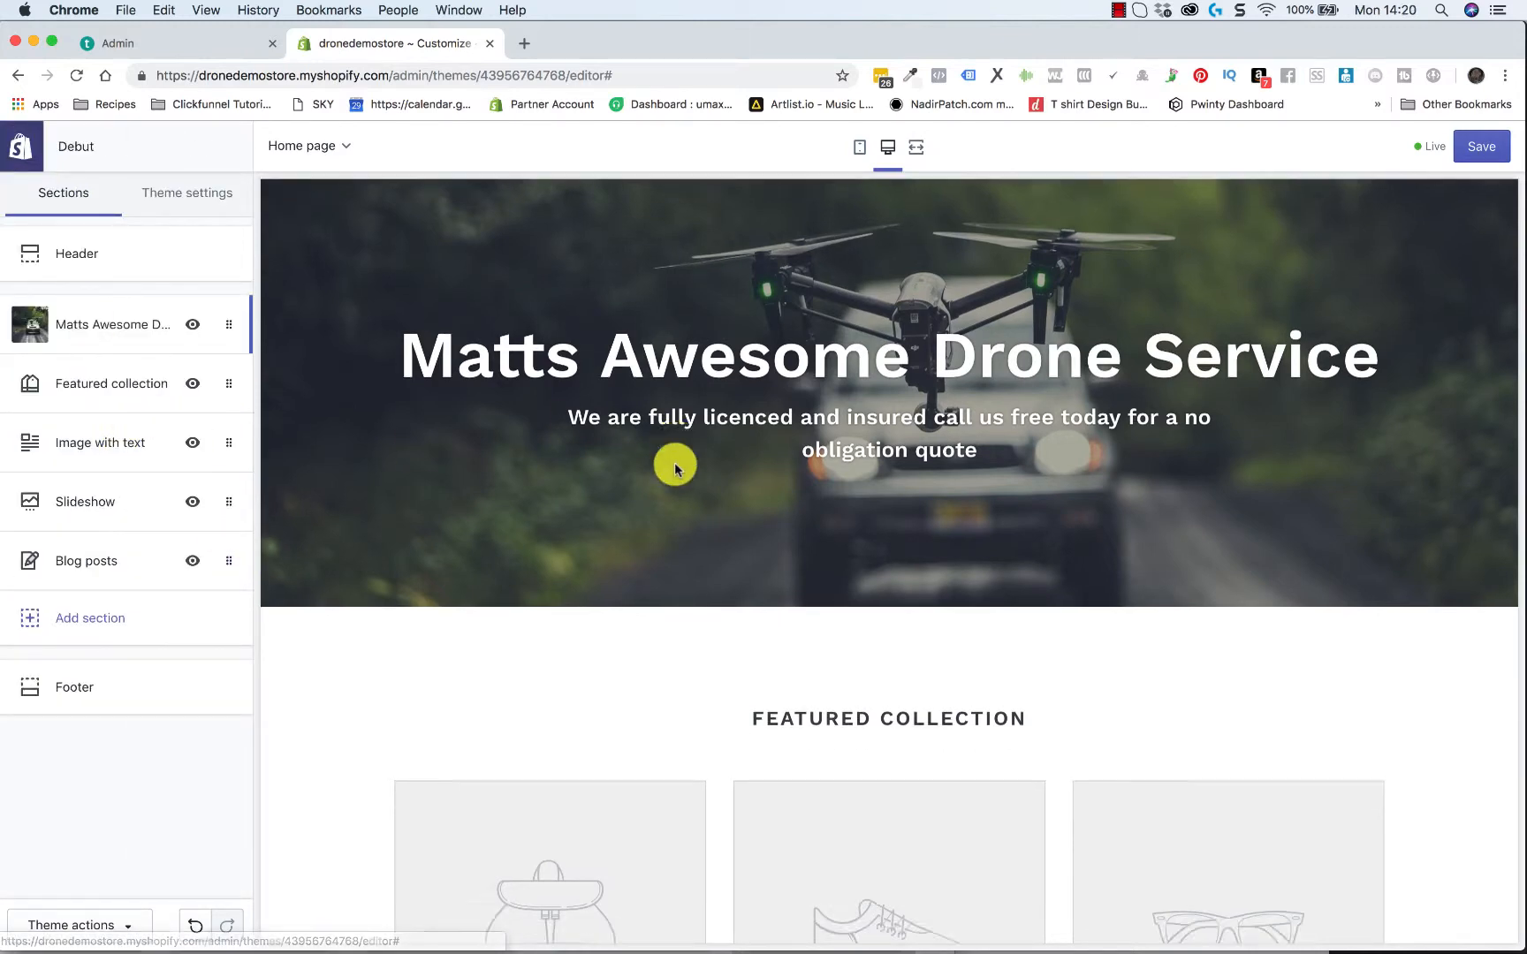
scroll(694, 720, down, 5)
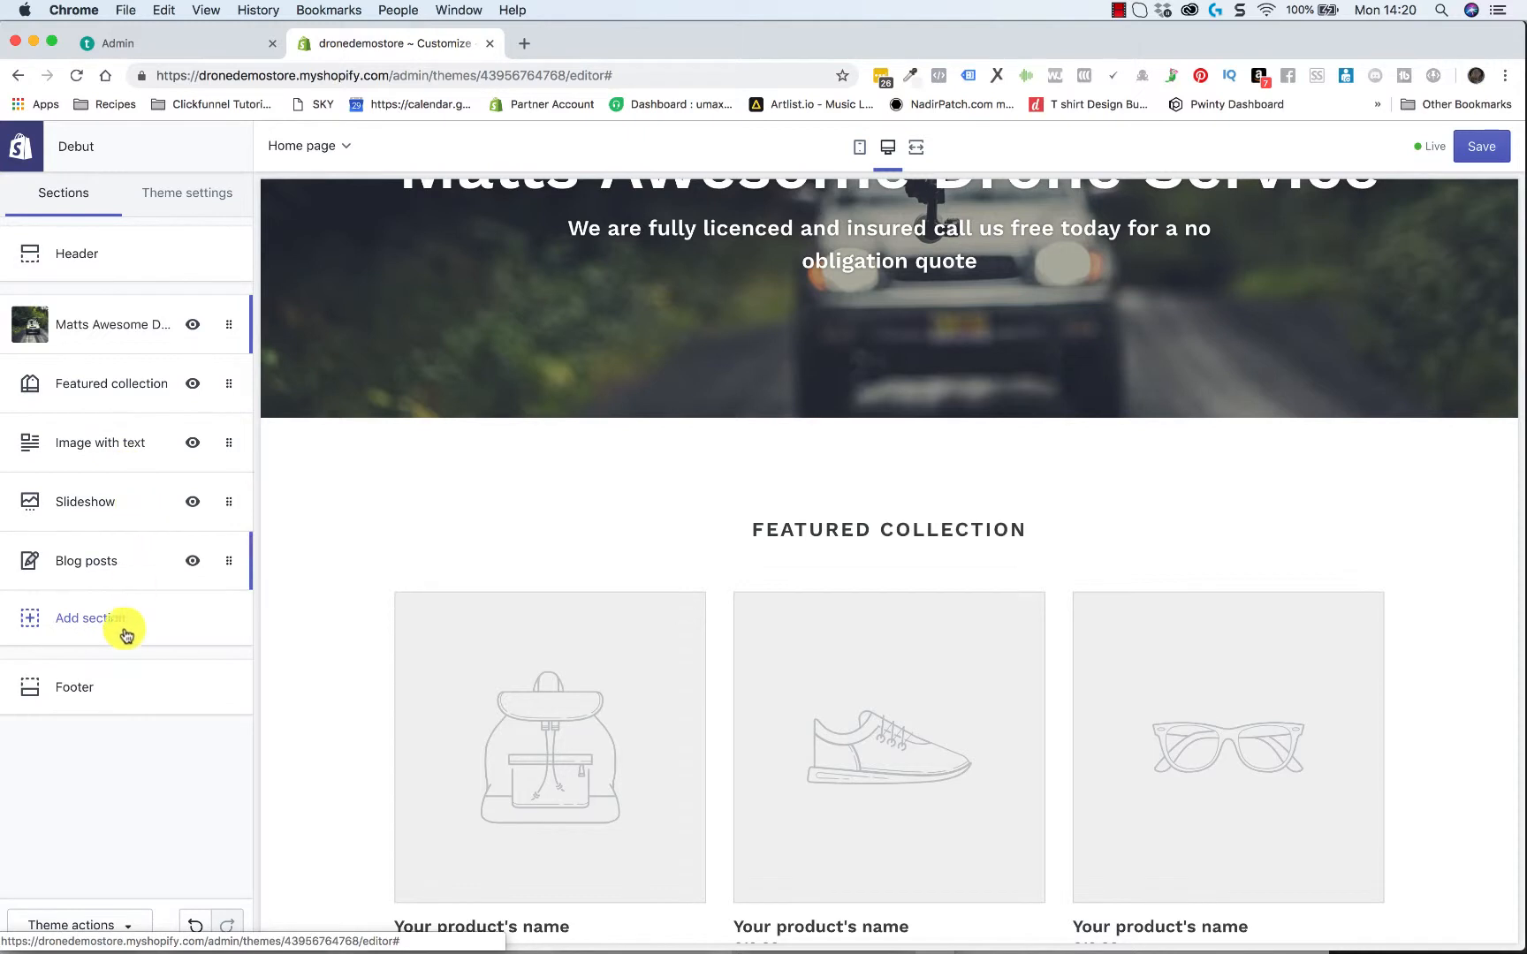
click(75, 616)
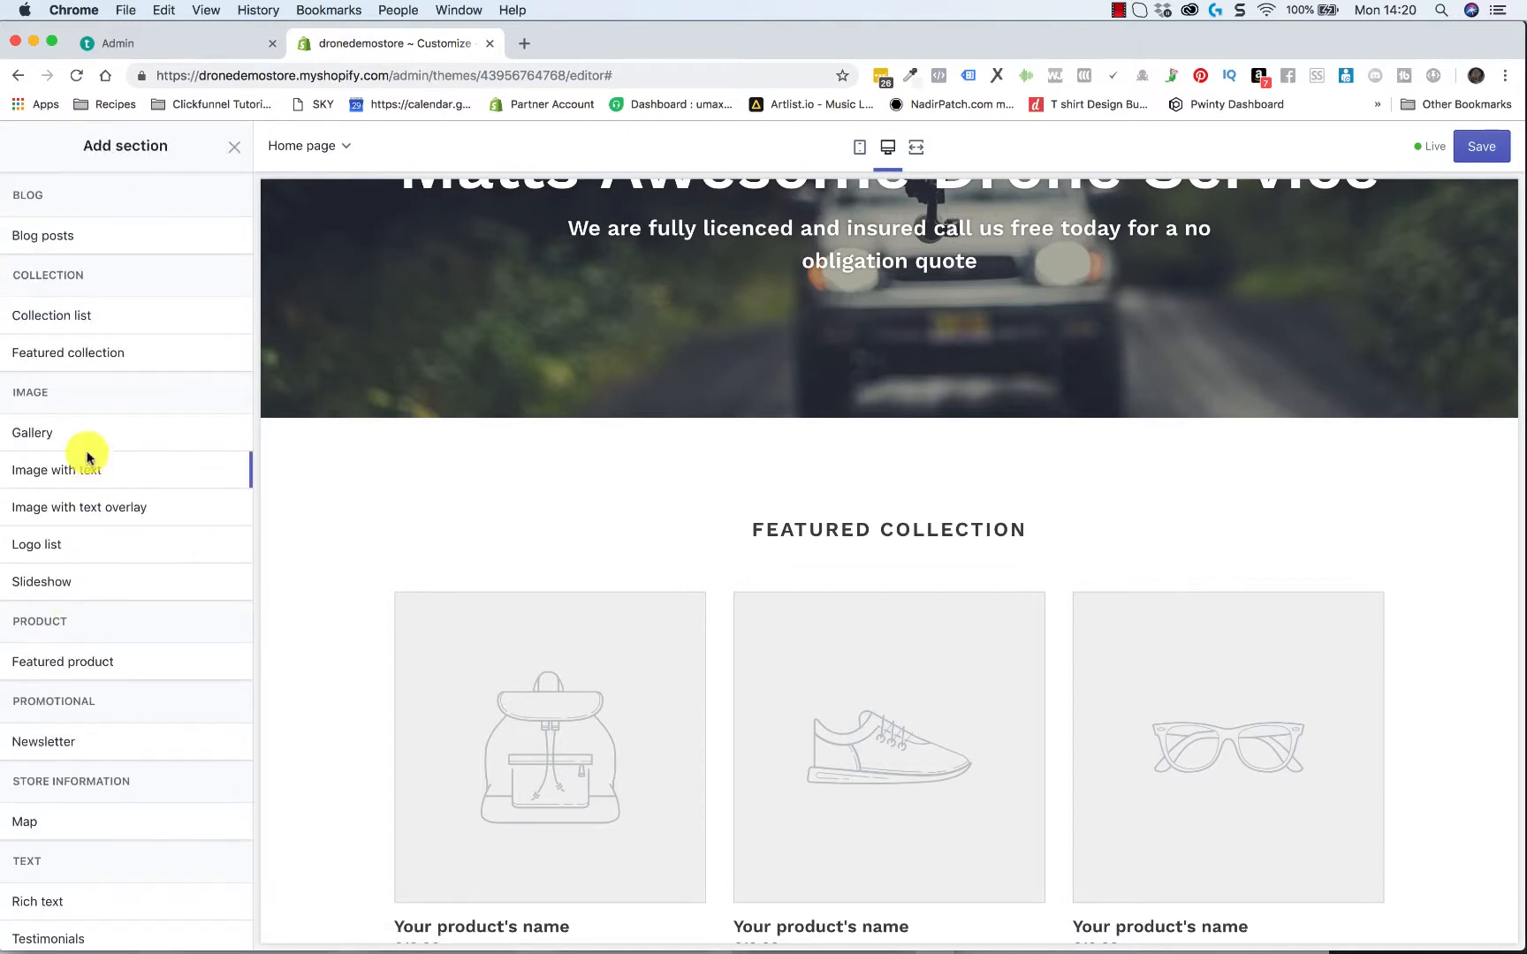
scroll(106, 634, down, 2)
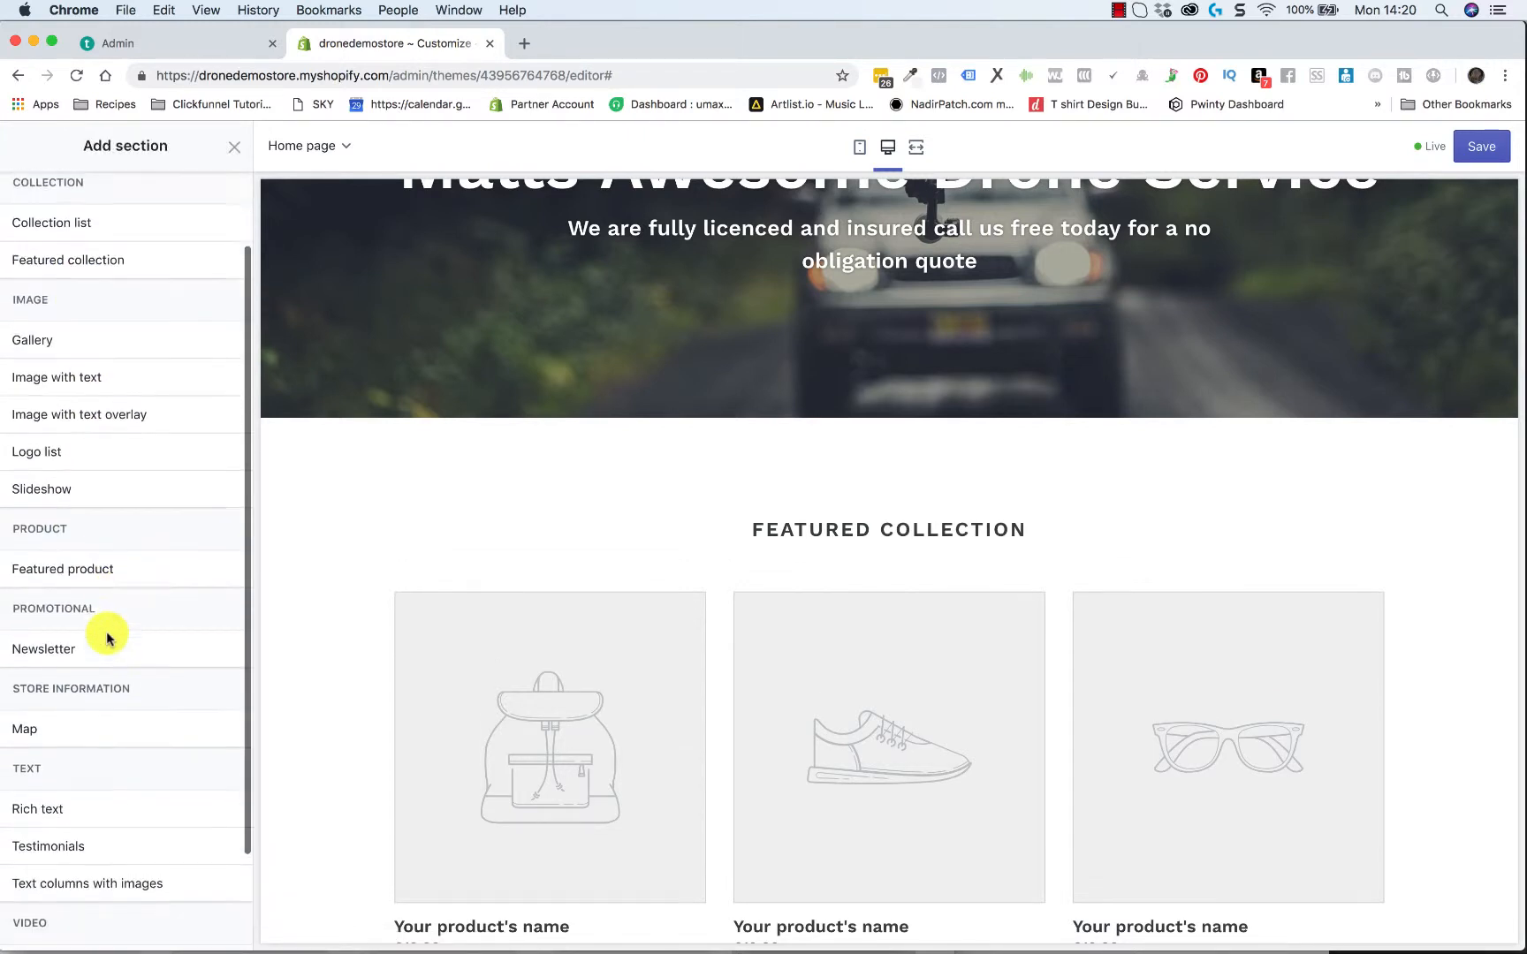
scroll(106, 636, down, 2)
mouse_move(58, 732)
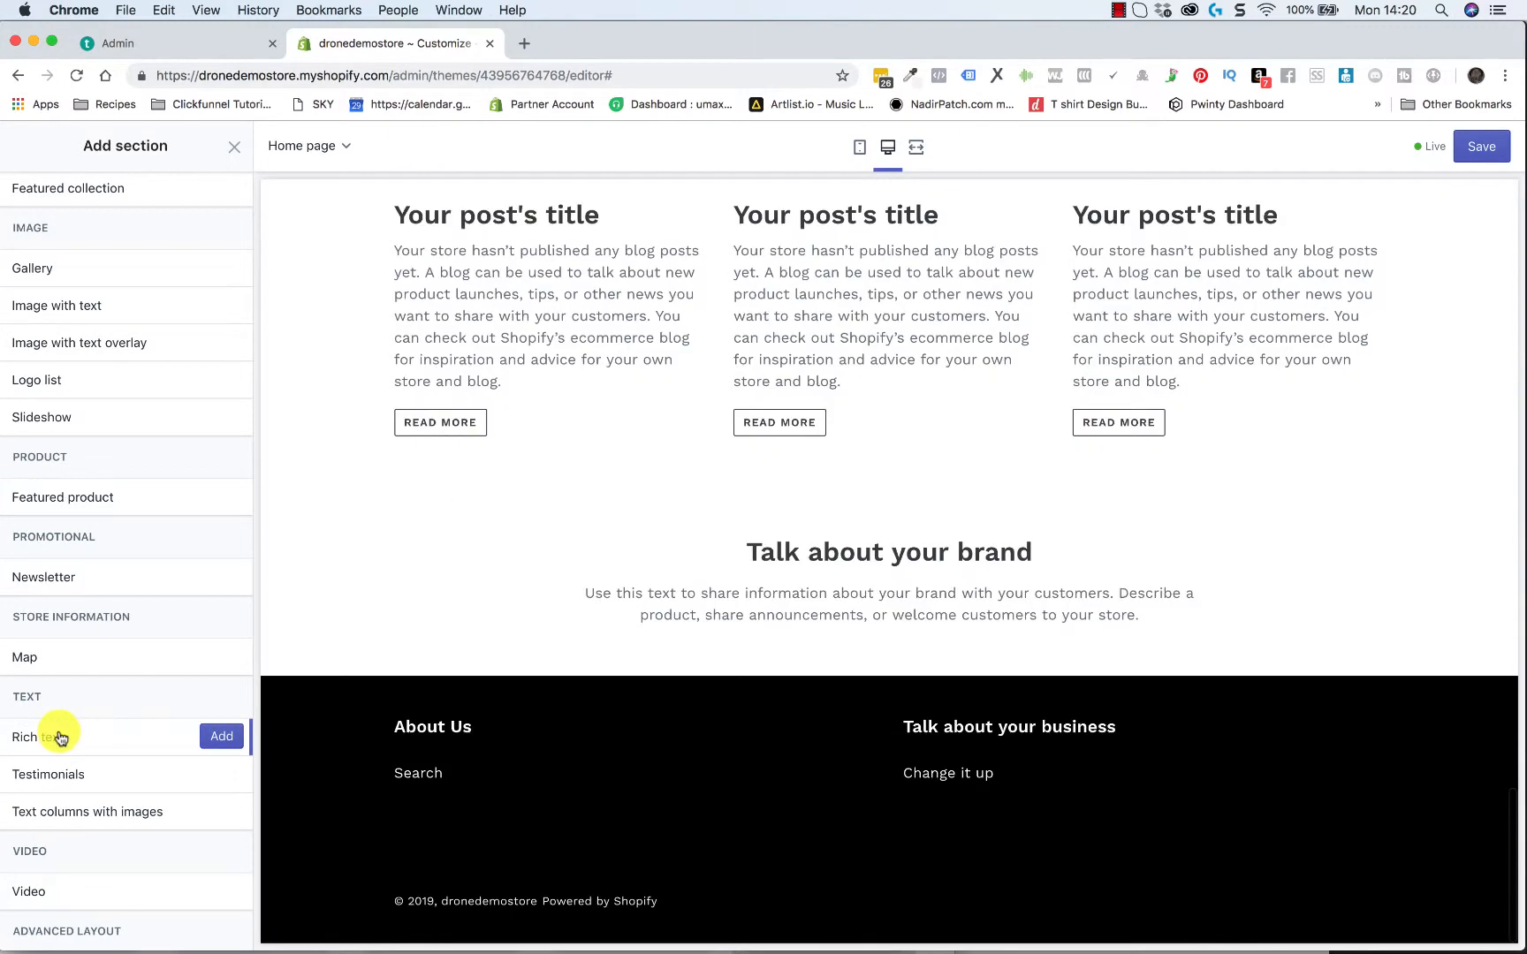
click(229, 739)
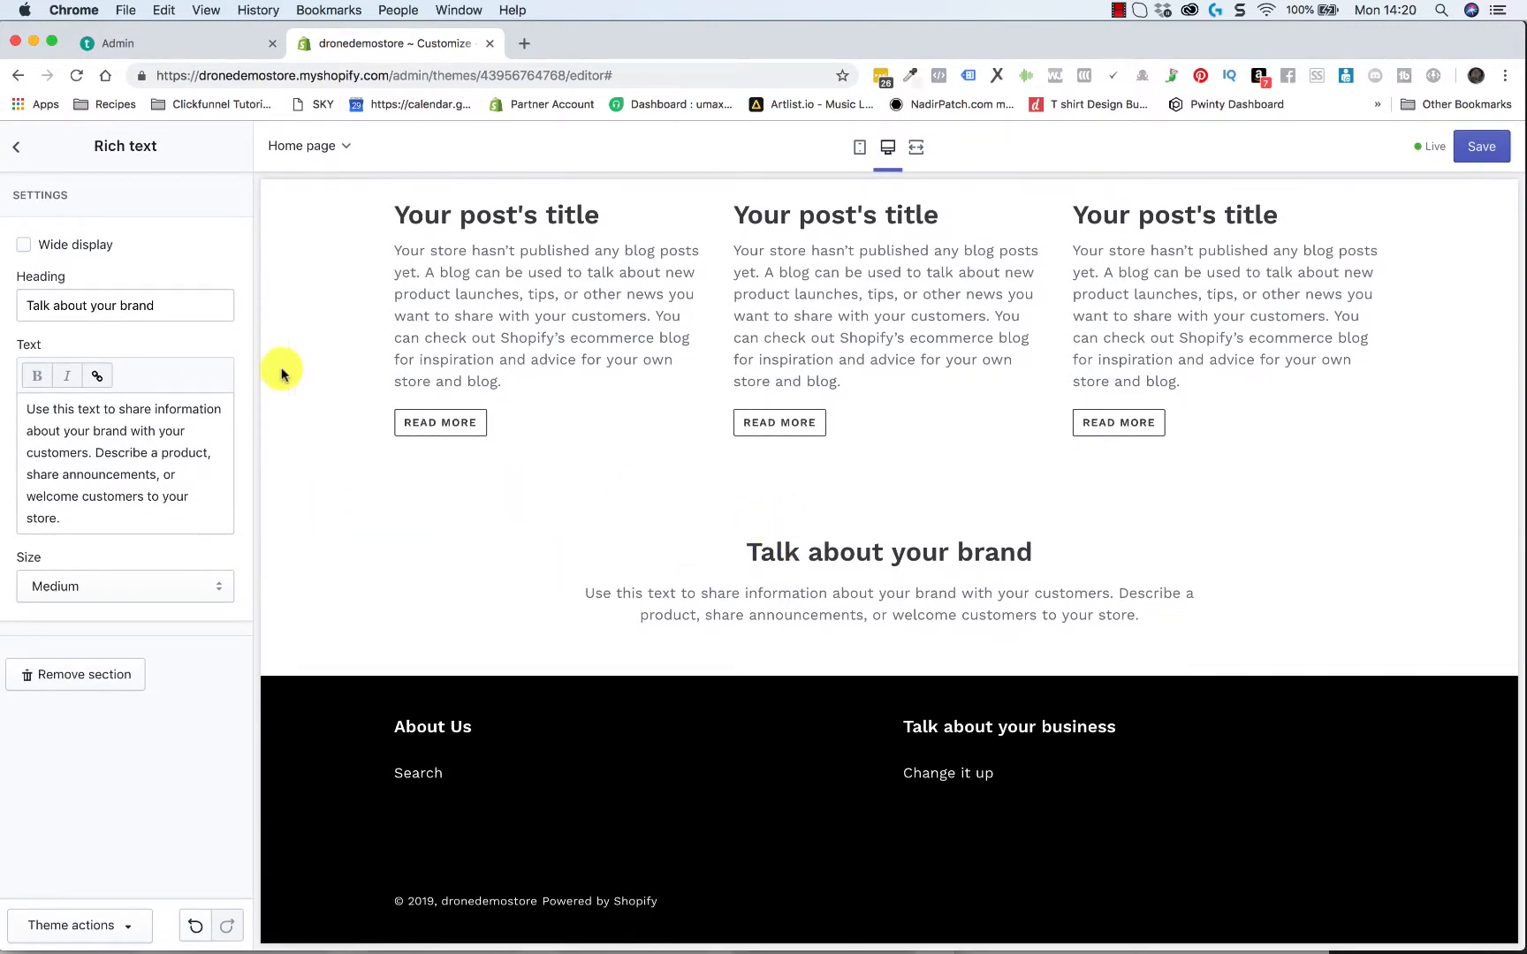
Move the Rich text section directly below the overlay banner on the home page, and open the Featured collection section's settings
click(15, 156)
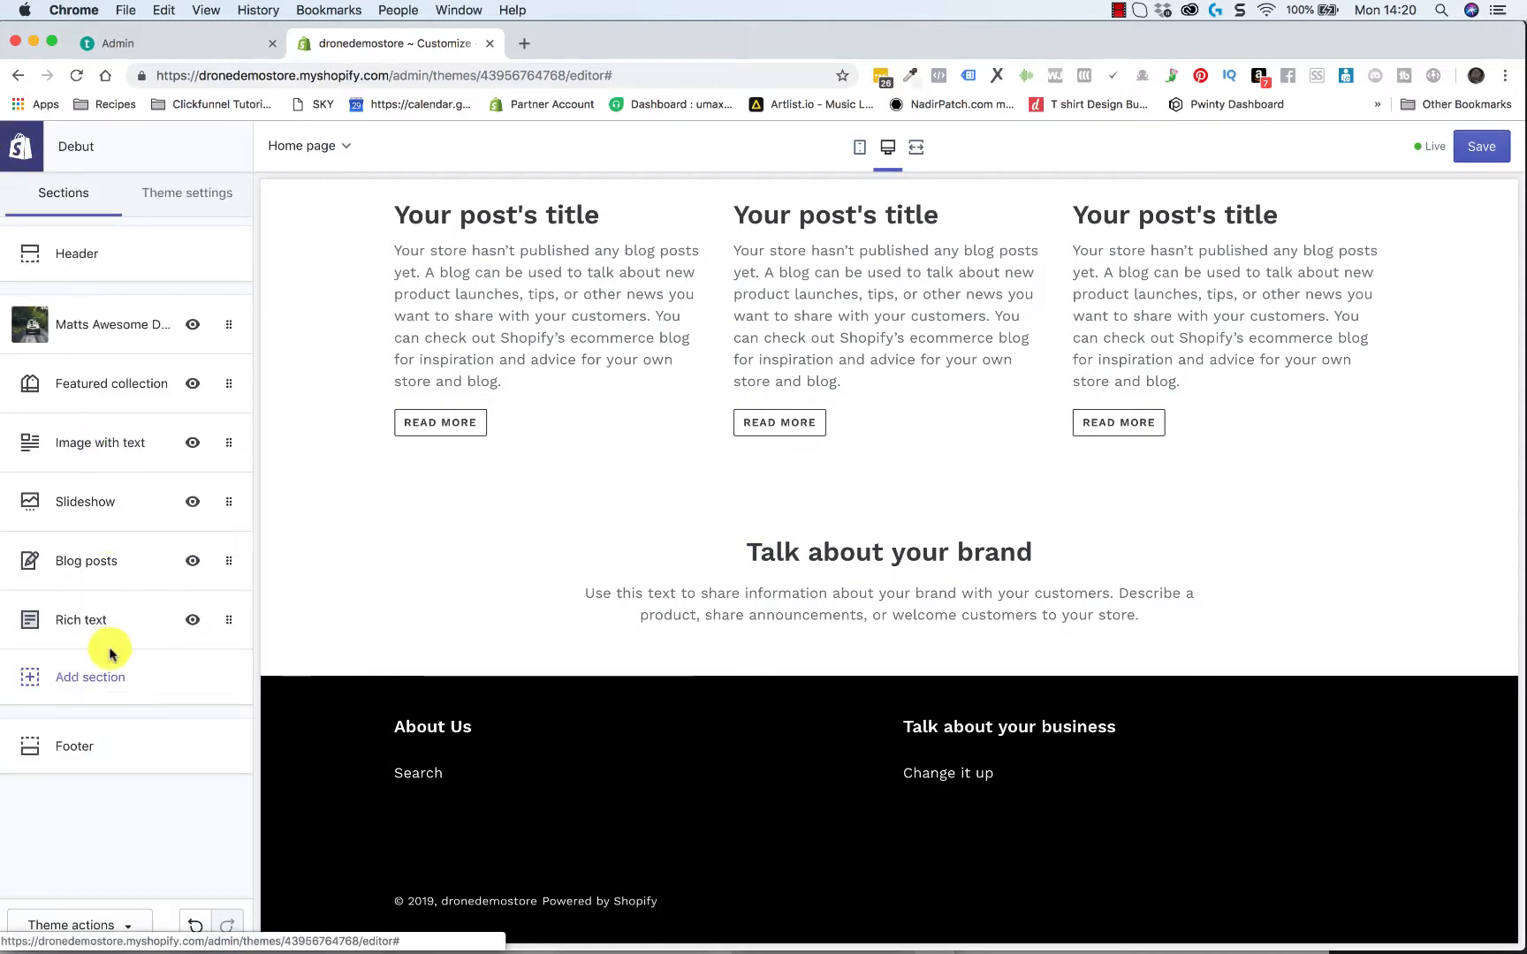
drag(226, 619, 208, 386)
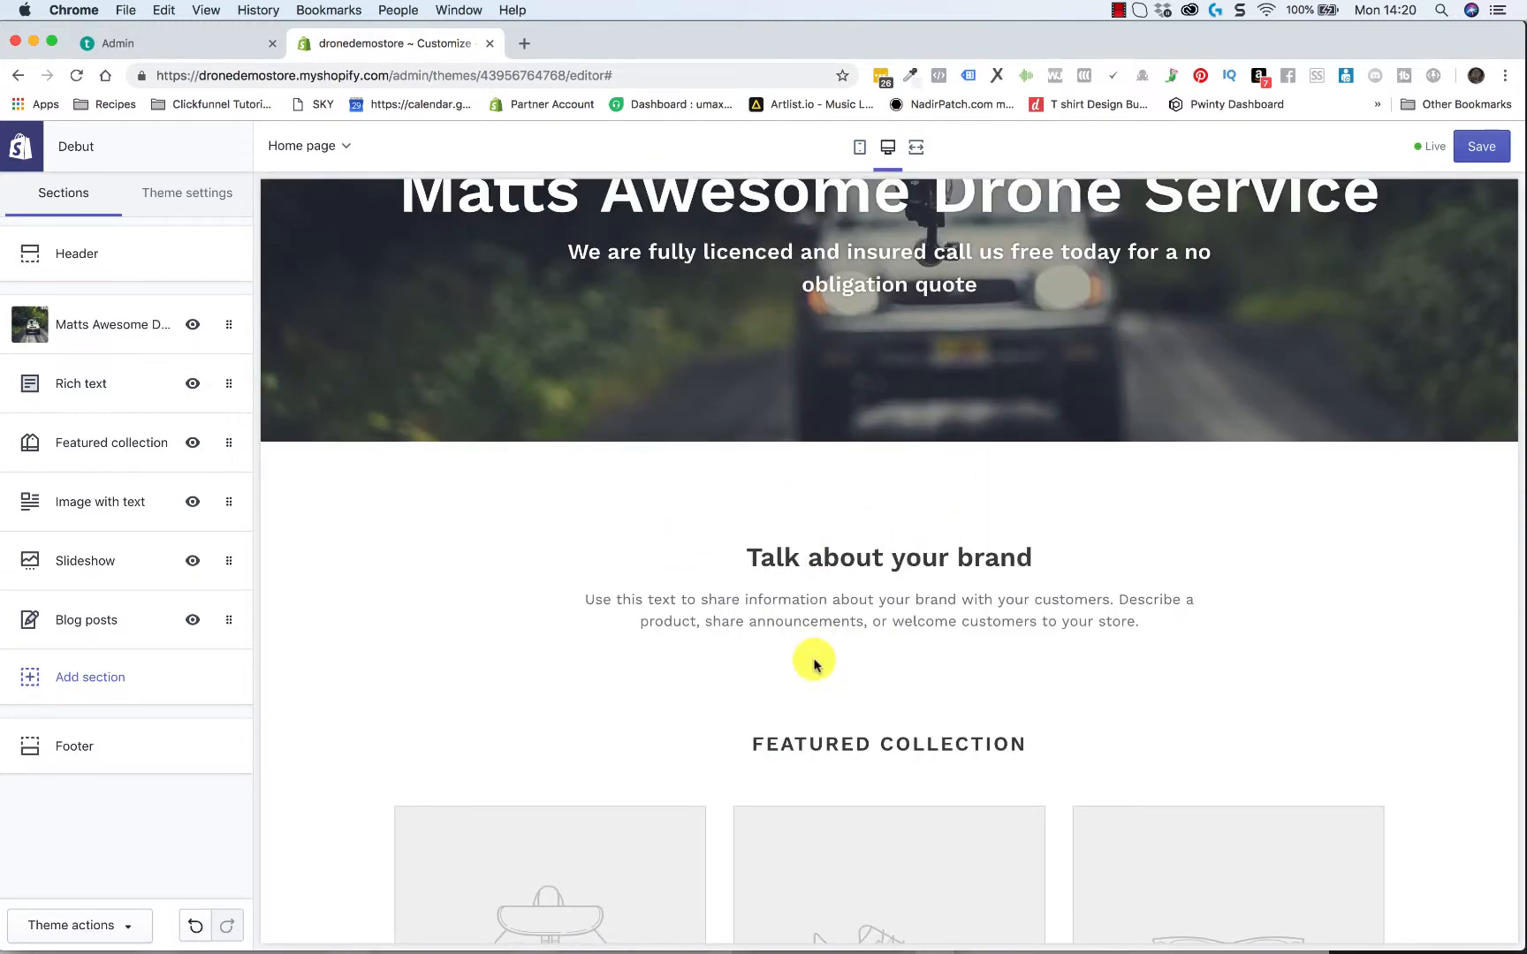
scroll(811, 661, down, 4)
scroll(689, 513, down, 1)
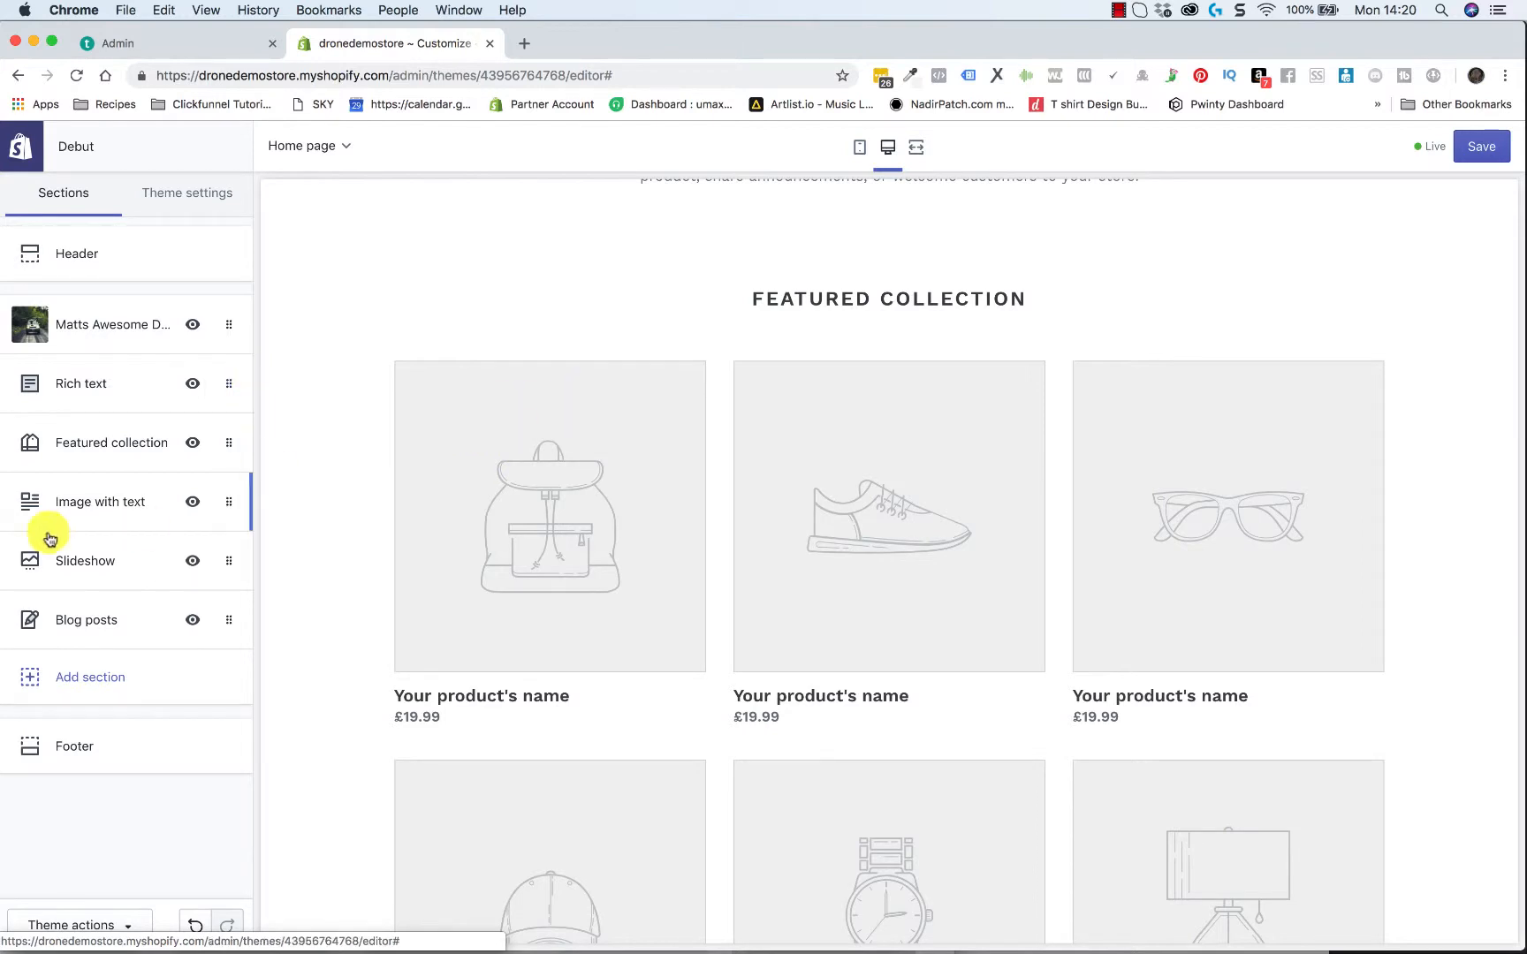
click(116, 454)
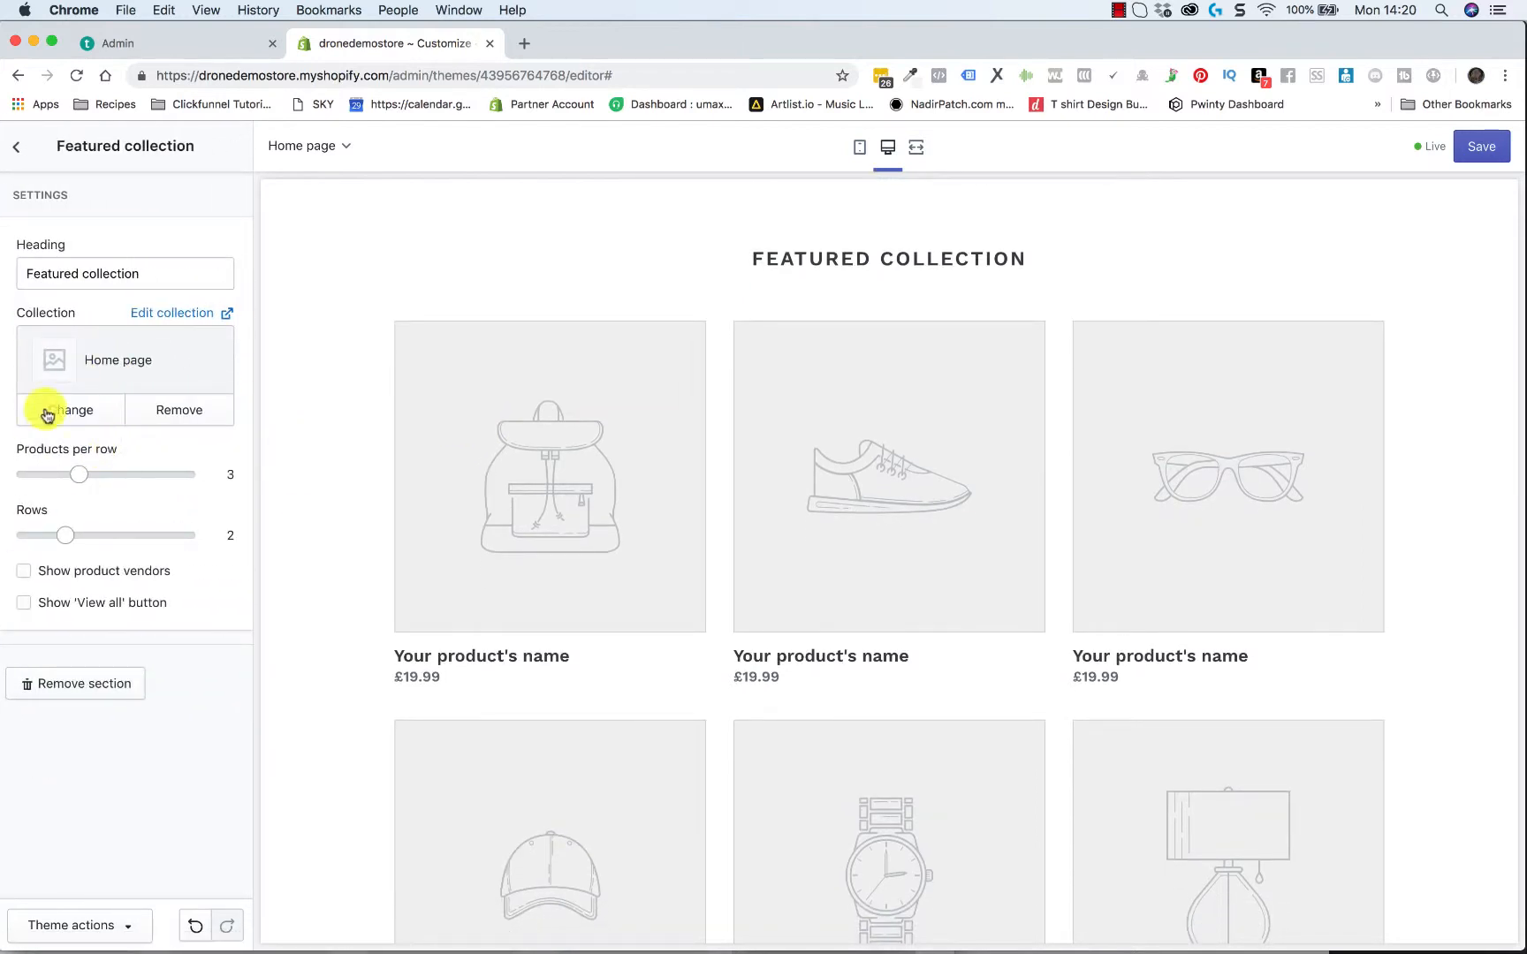
click(98, 402)
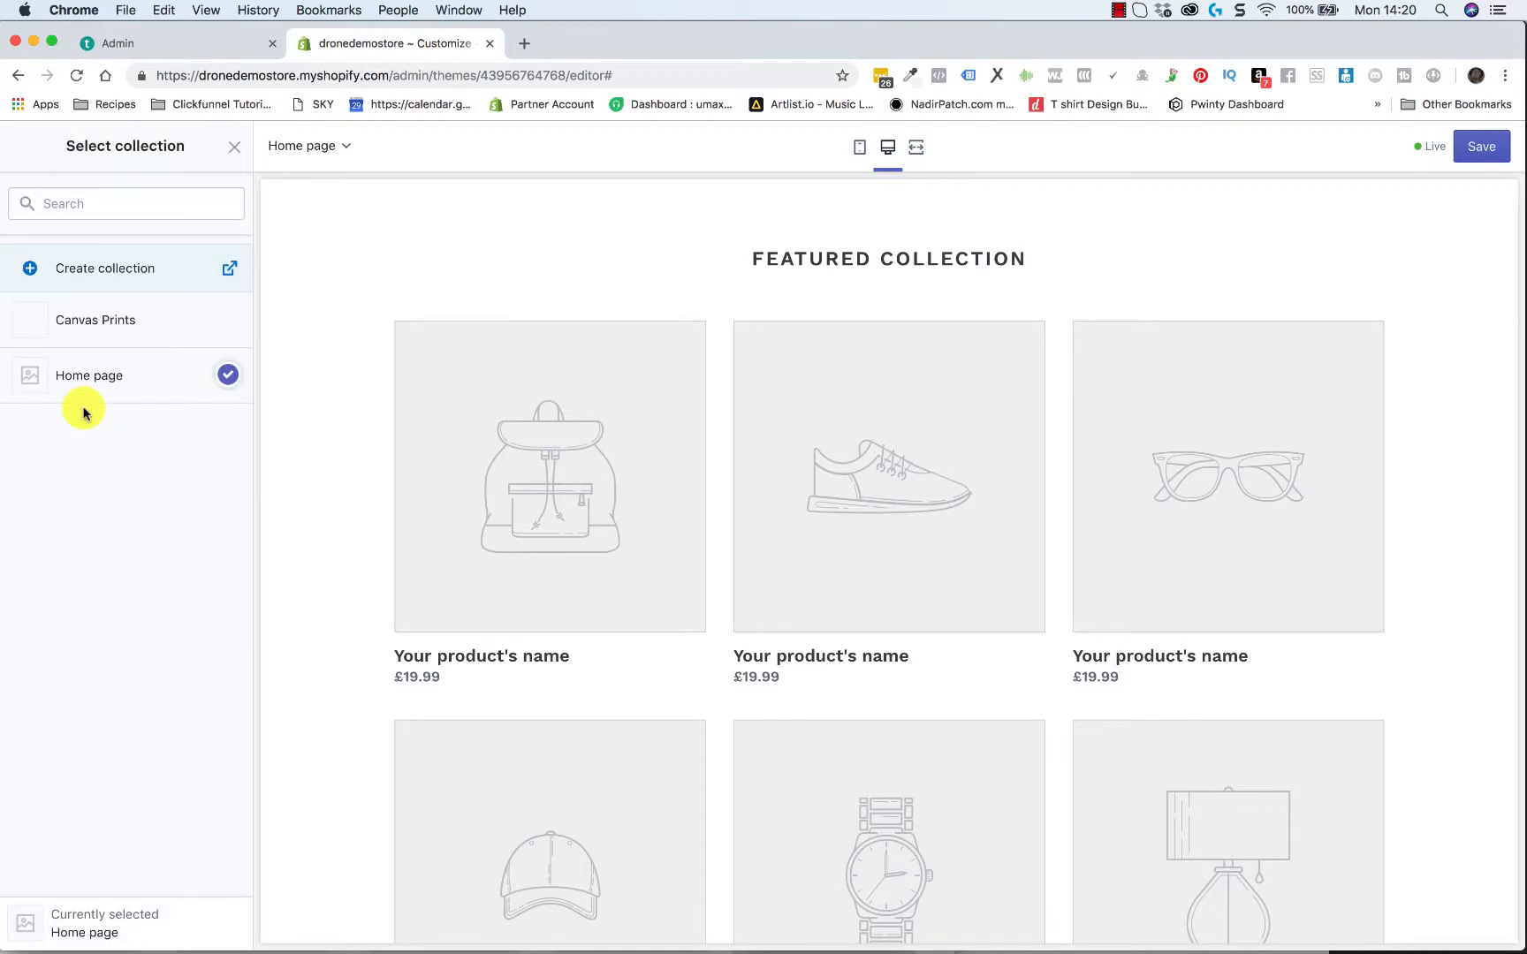
click(227, 319)
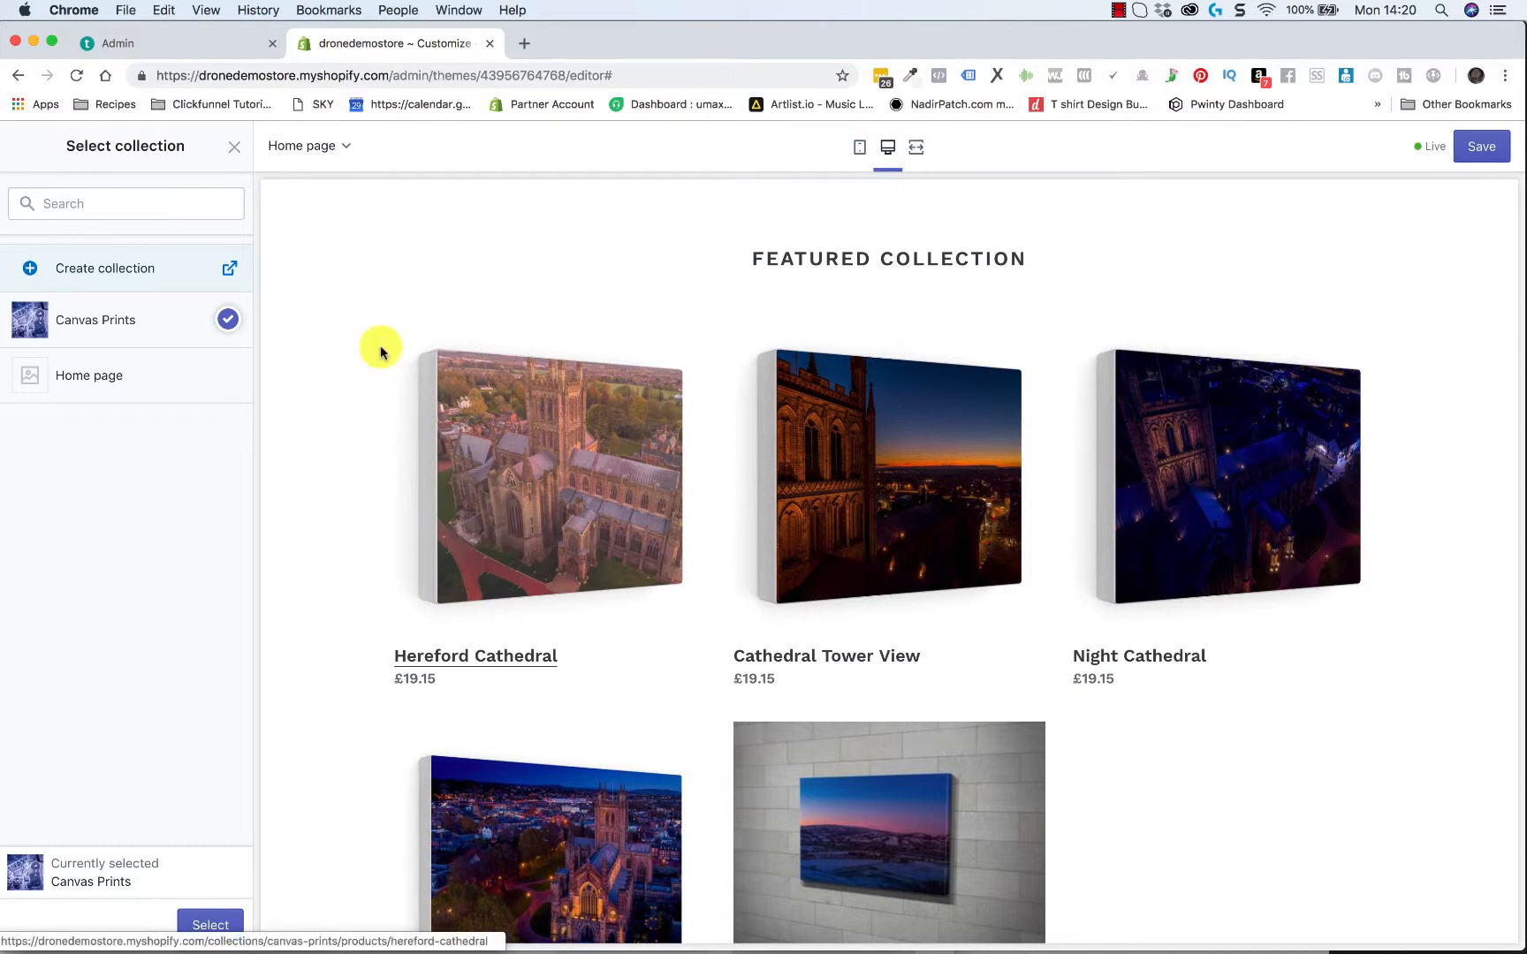
click(235, 152)
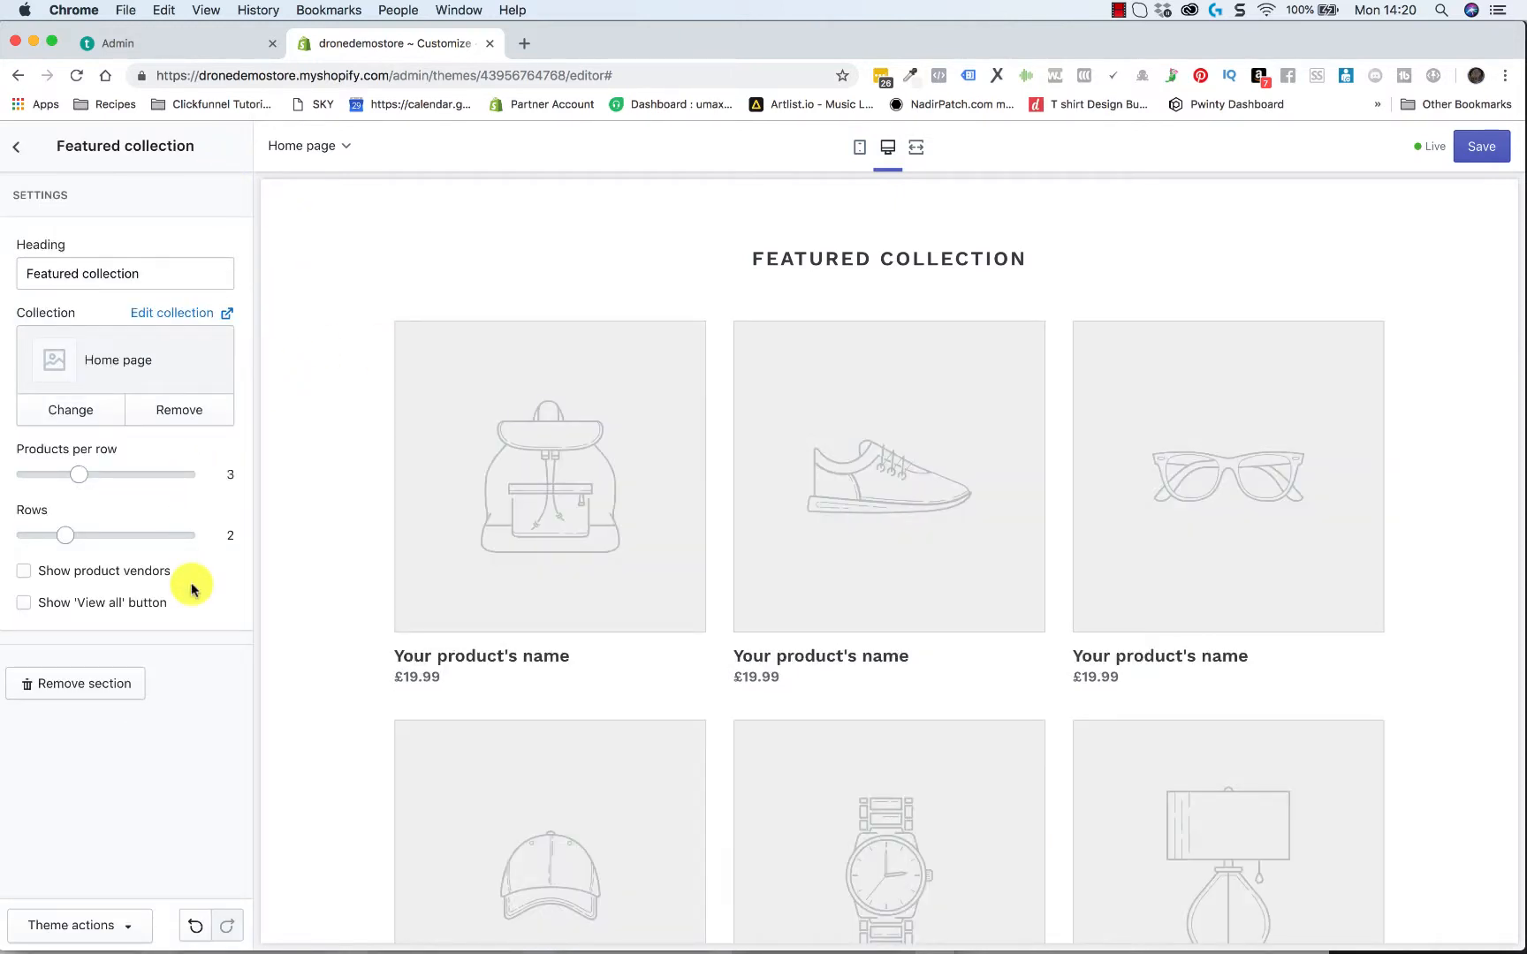
Set the Featured collection section's source collection to Canvas Prints
click(100, 409)
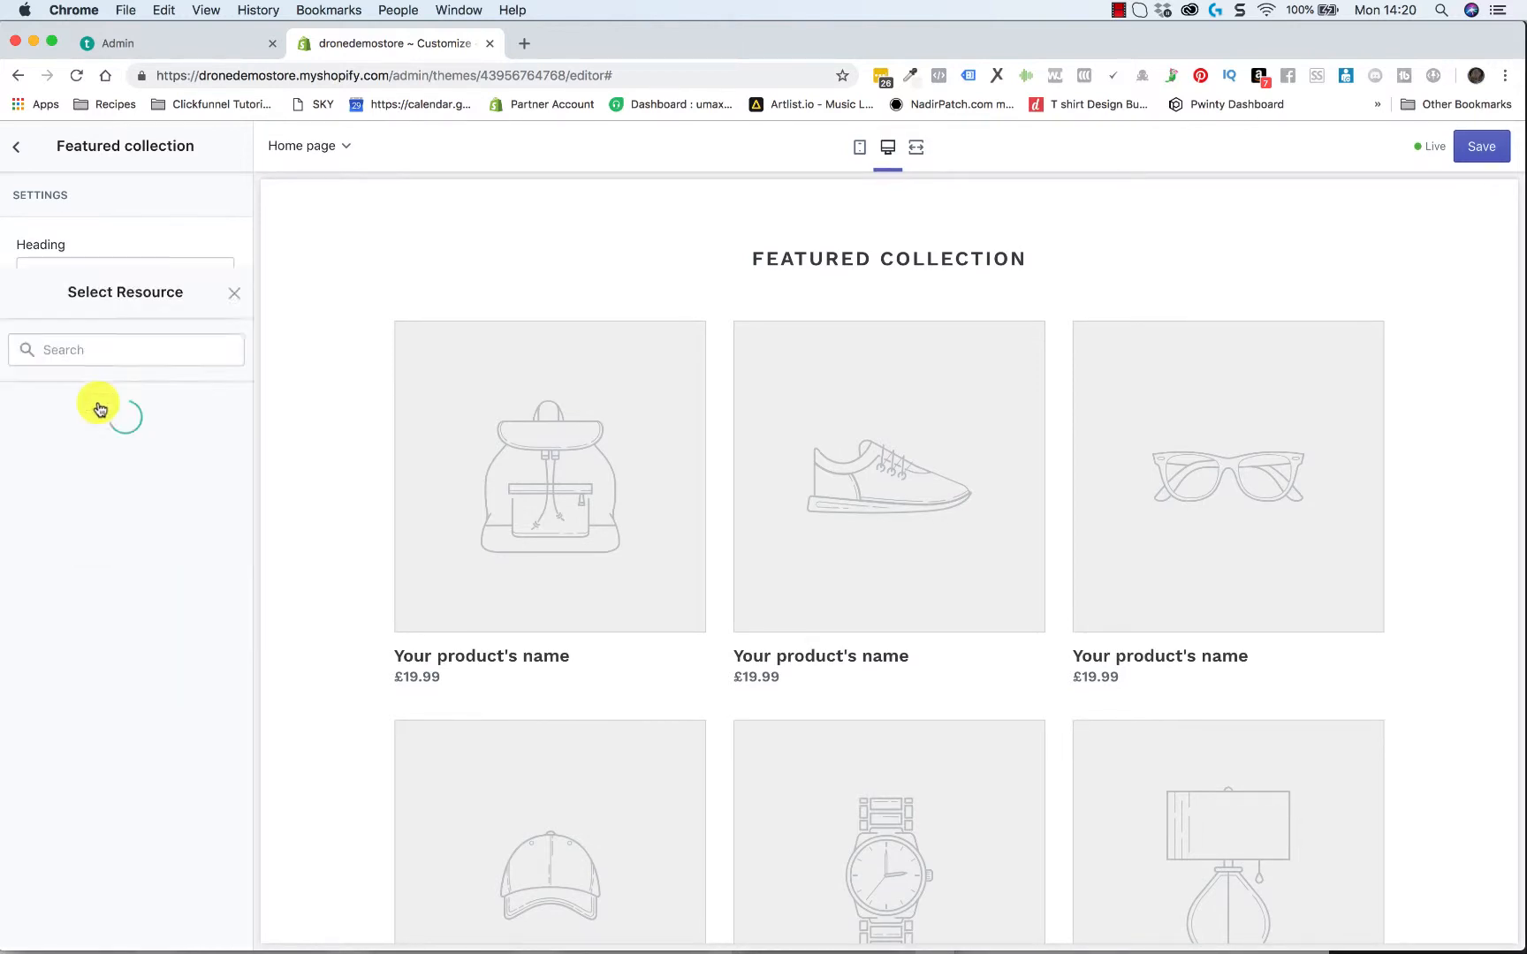
click(111, 322)
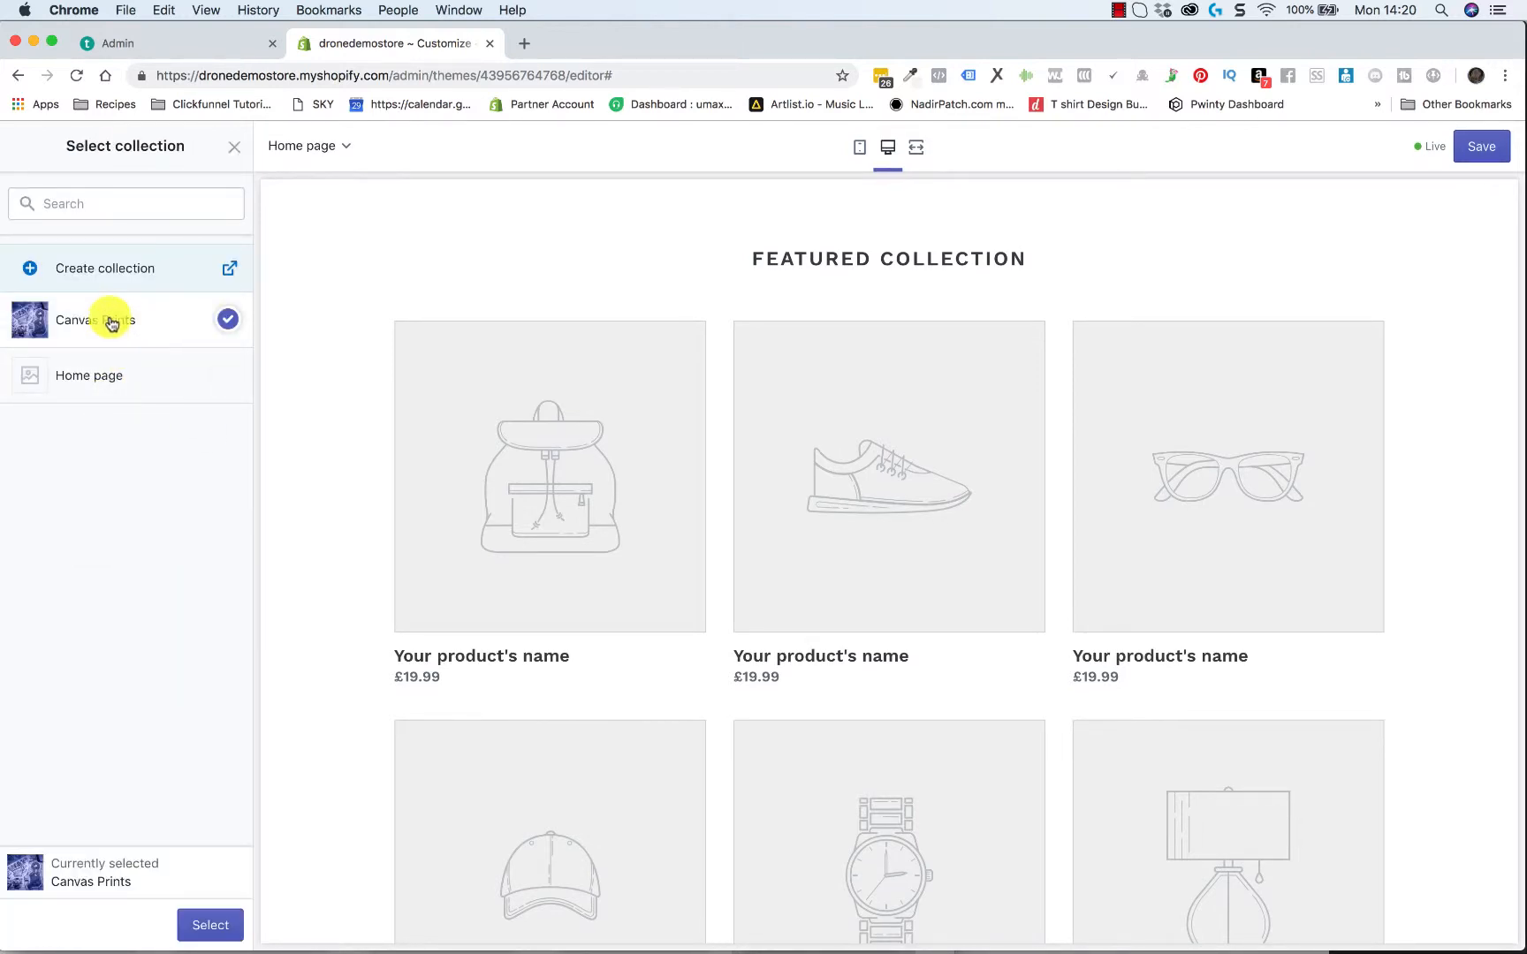
click(194, 925)
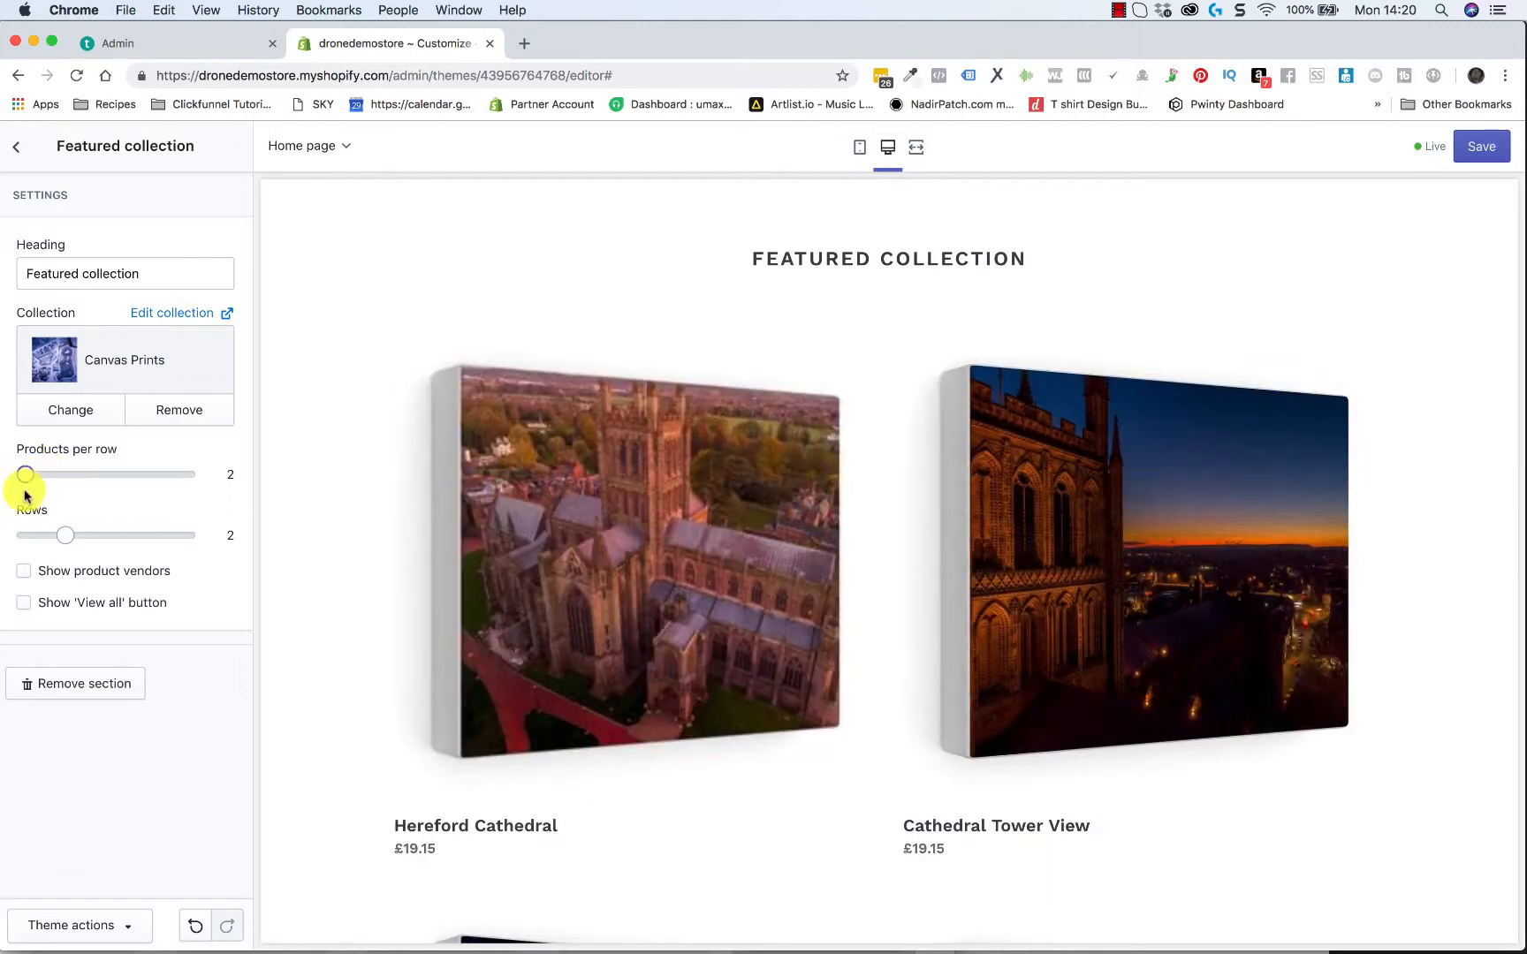
Lay out the featured collection with 4 products per row in 1 row, and show its 'View all' button
drag(25, 474, 181, 473)
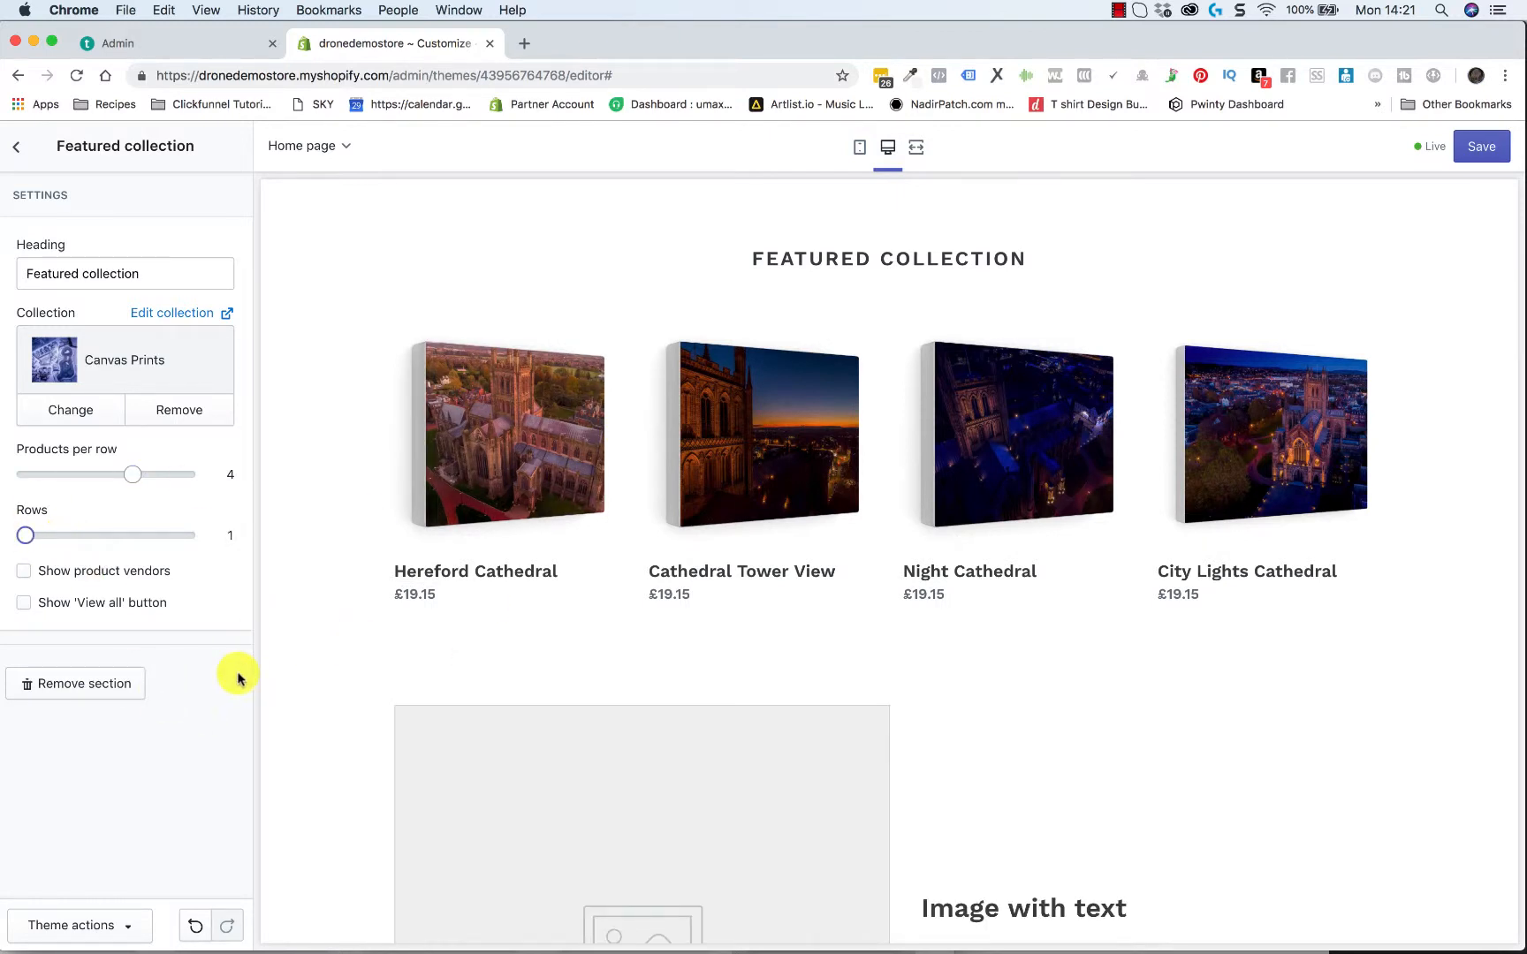
click(25, 605)
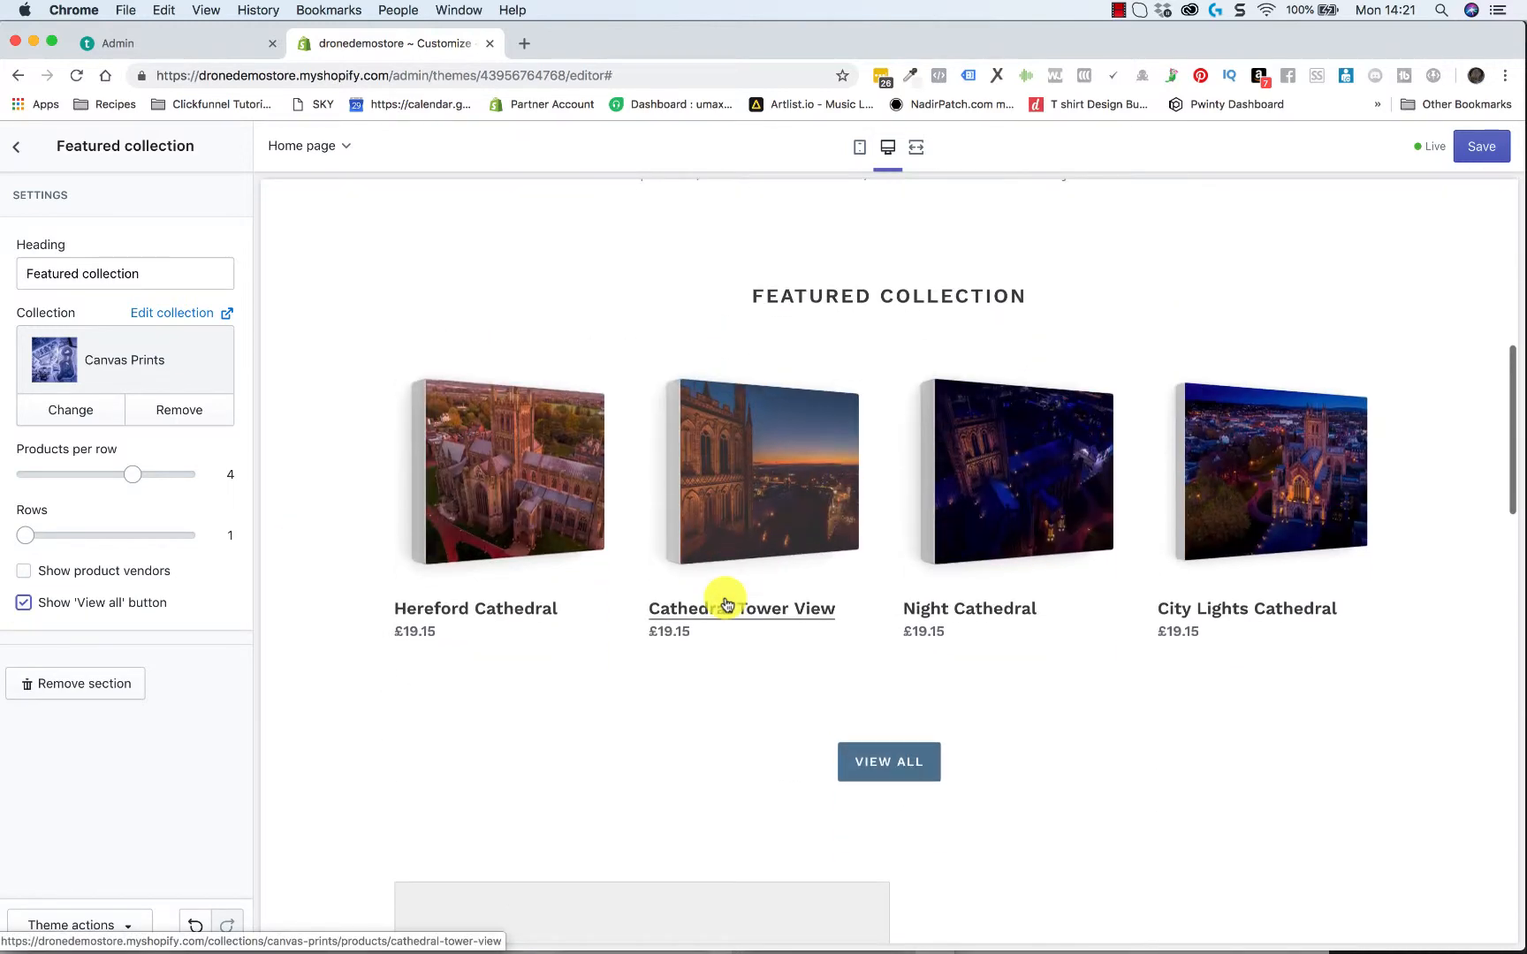
Change the featured collection's heading to "Canvas Prints" and return to the section list
drag(154, 270, 2, 283)
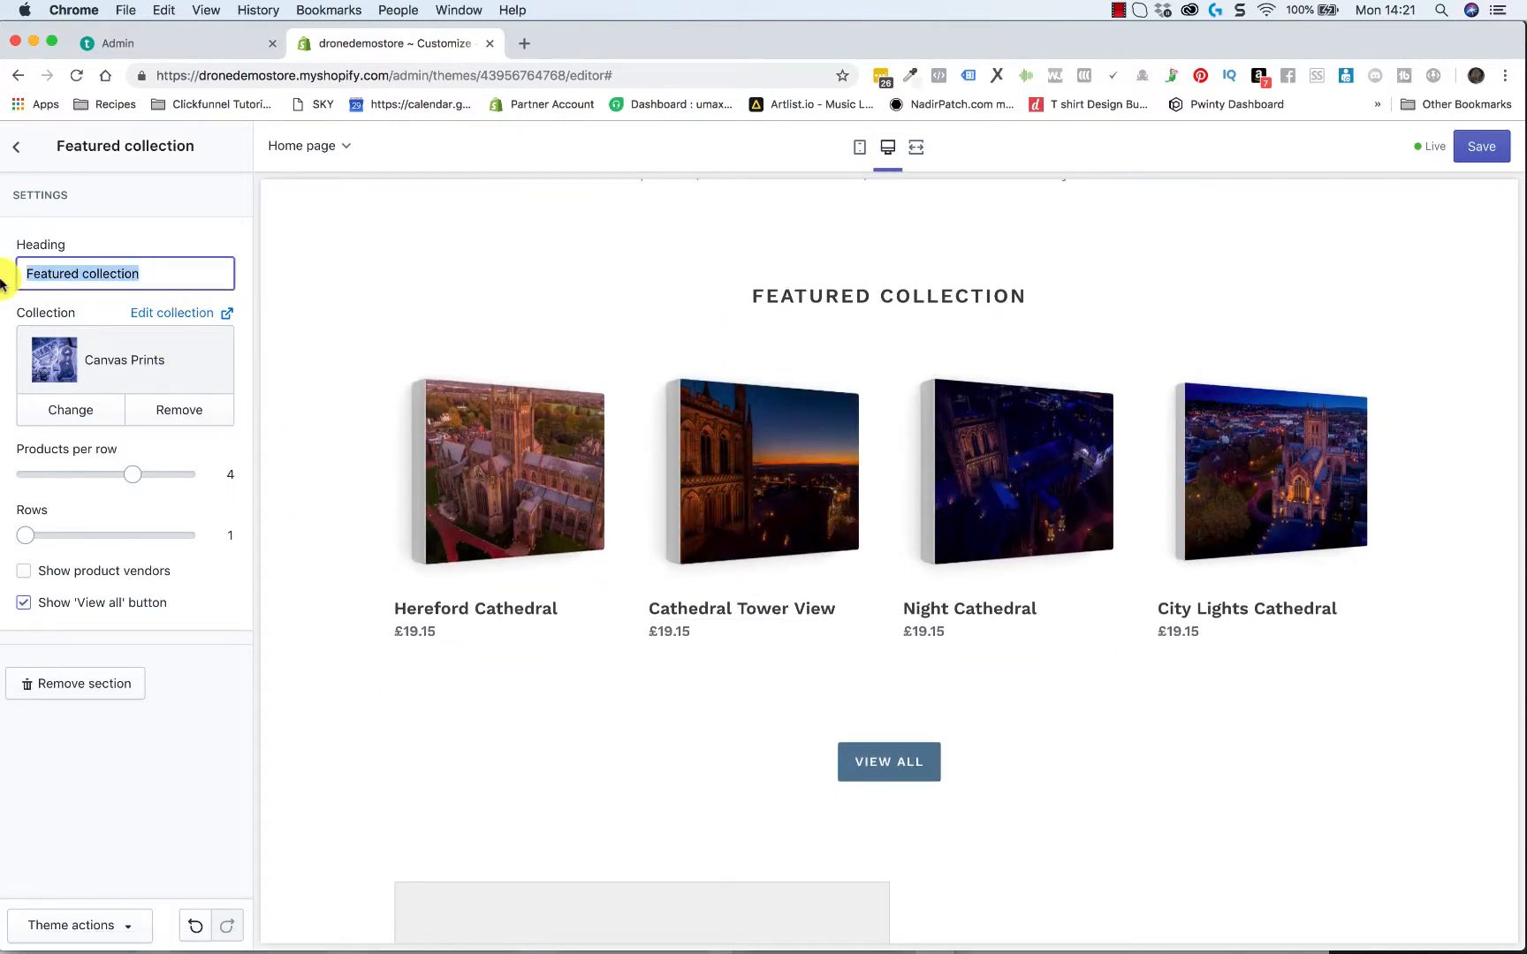
text(Canvas)
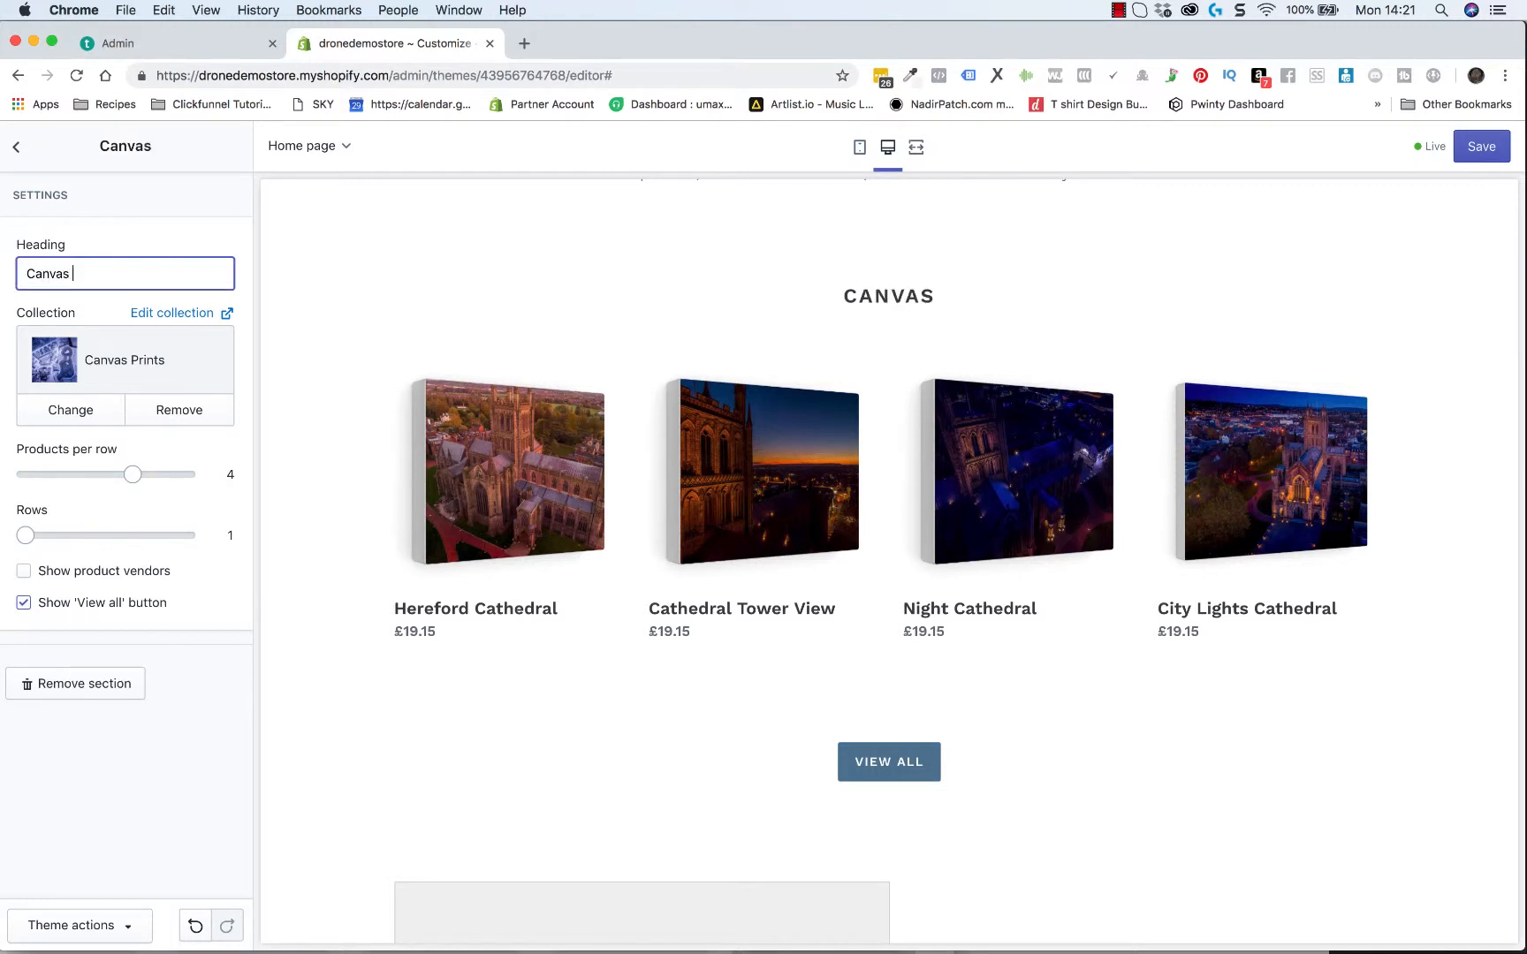
text( Prints)
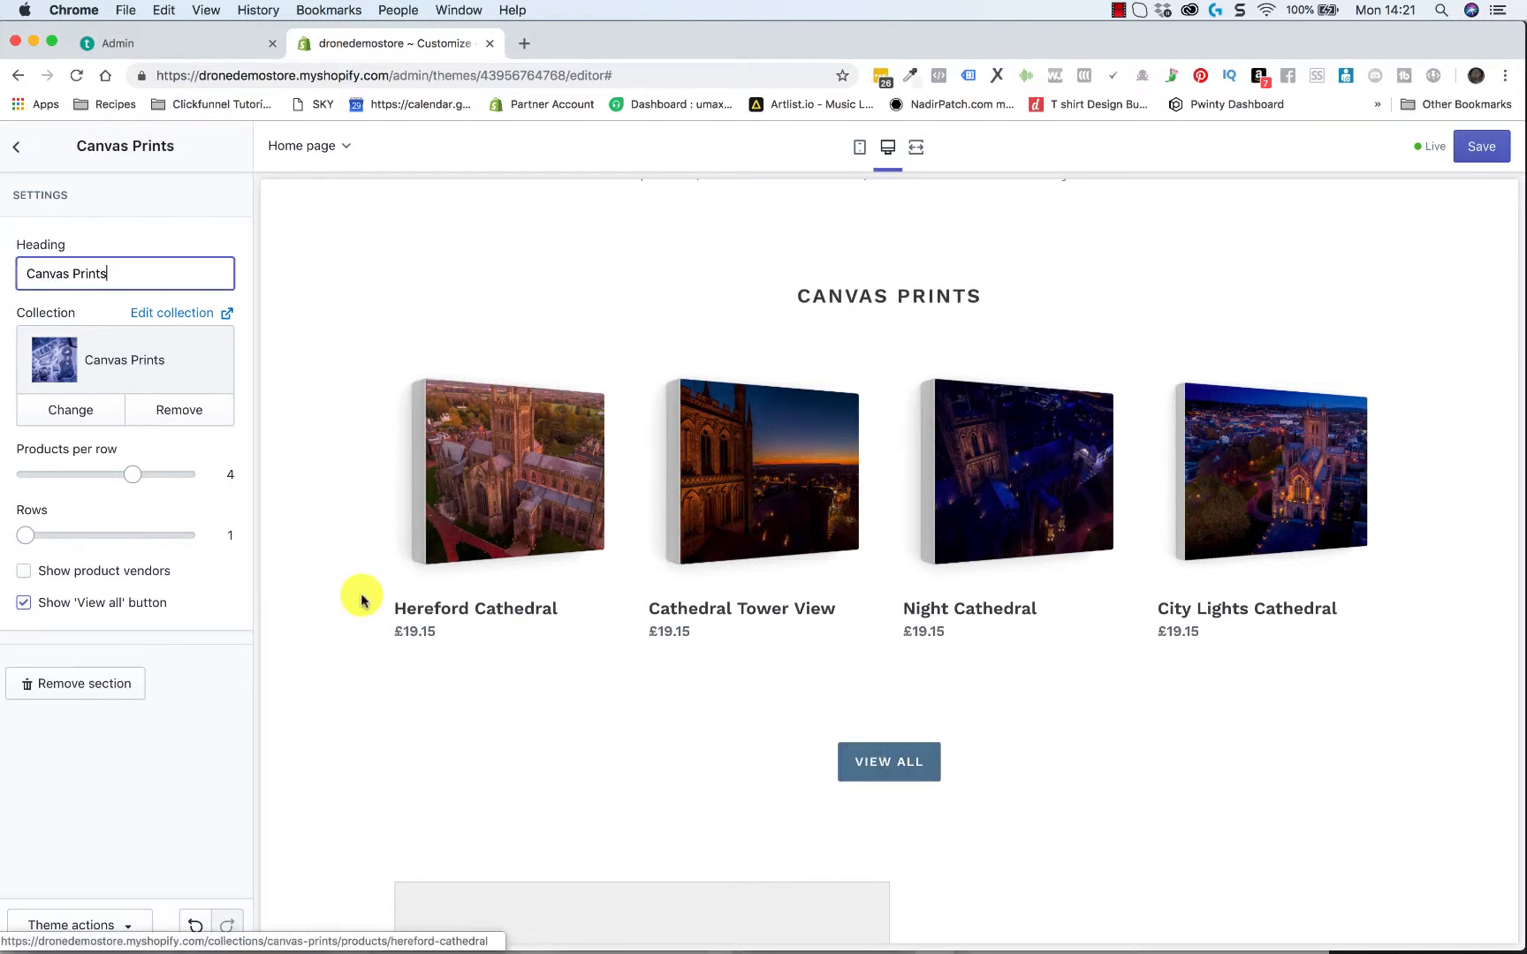
click(18, 148)
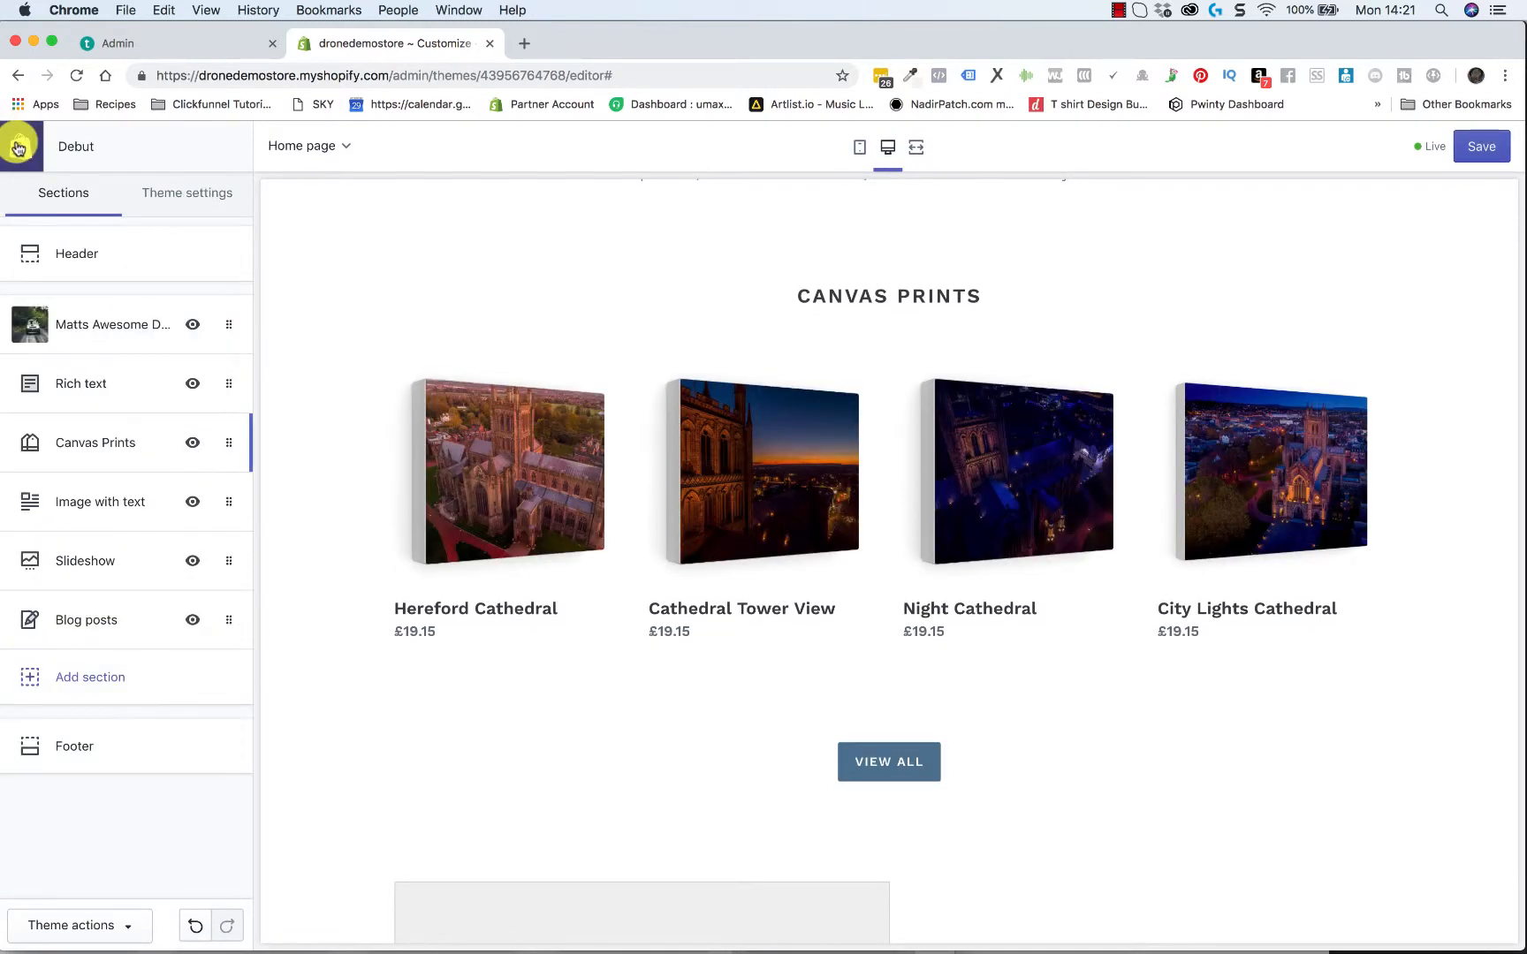
Examine the Canvas Prints products, the 'View all' button and the neighbouring sections in the home page preview
scroll(433, 695, up, 3)
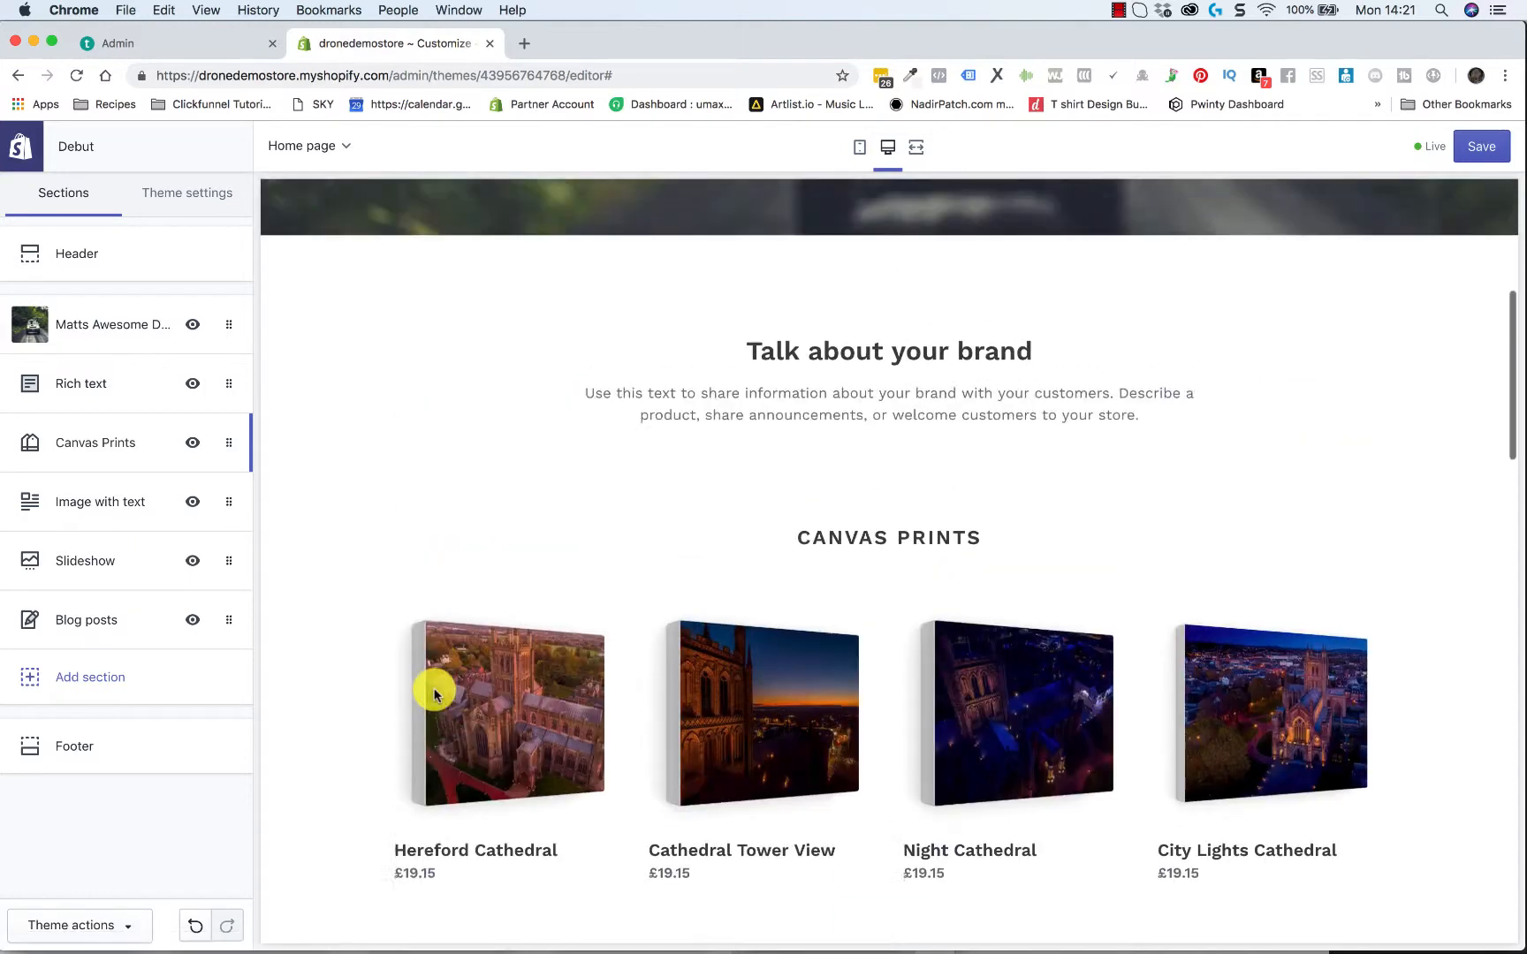
scroll(432, 696, down, 4)
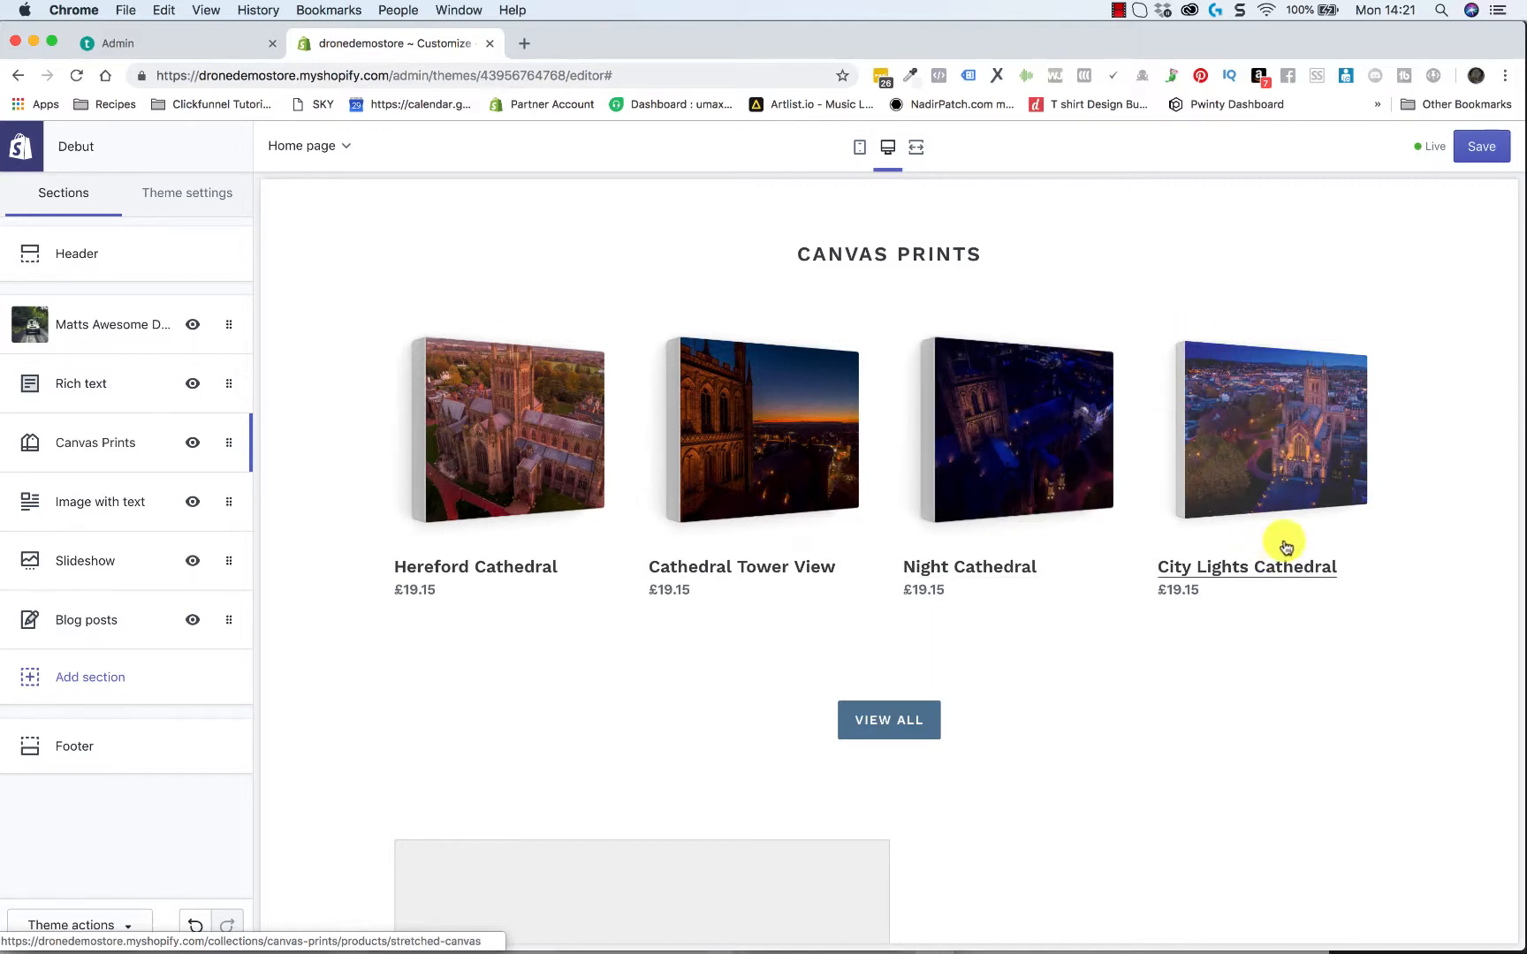
scroll(1264, 519, up, 3)
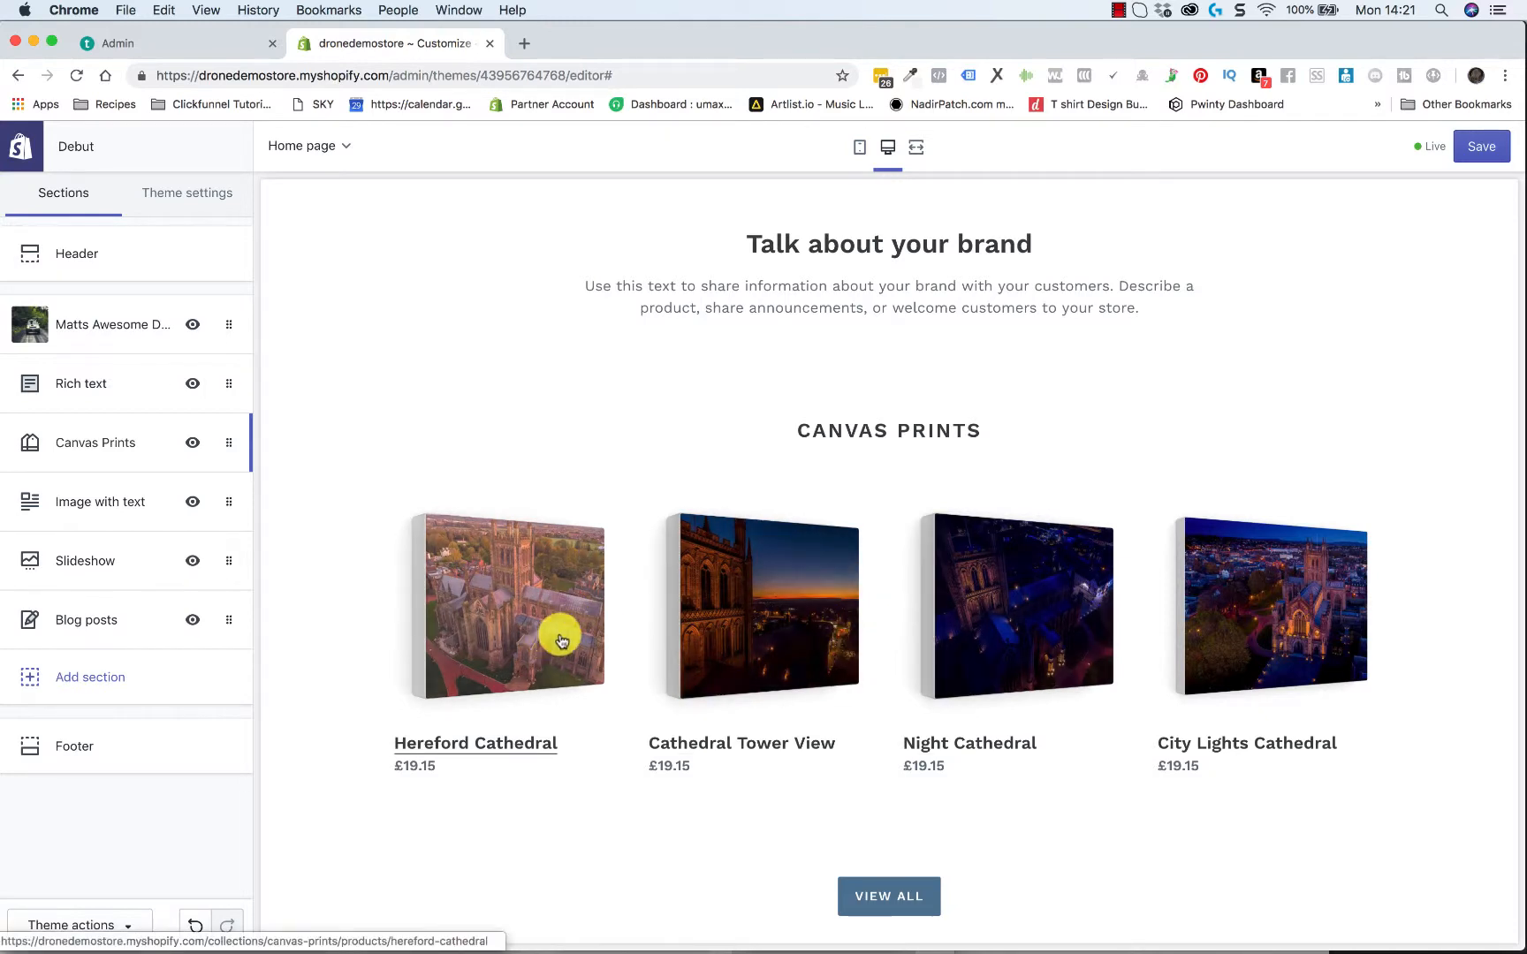
scroll(818, 619, down, 2)
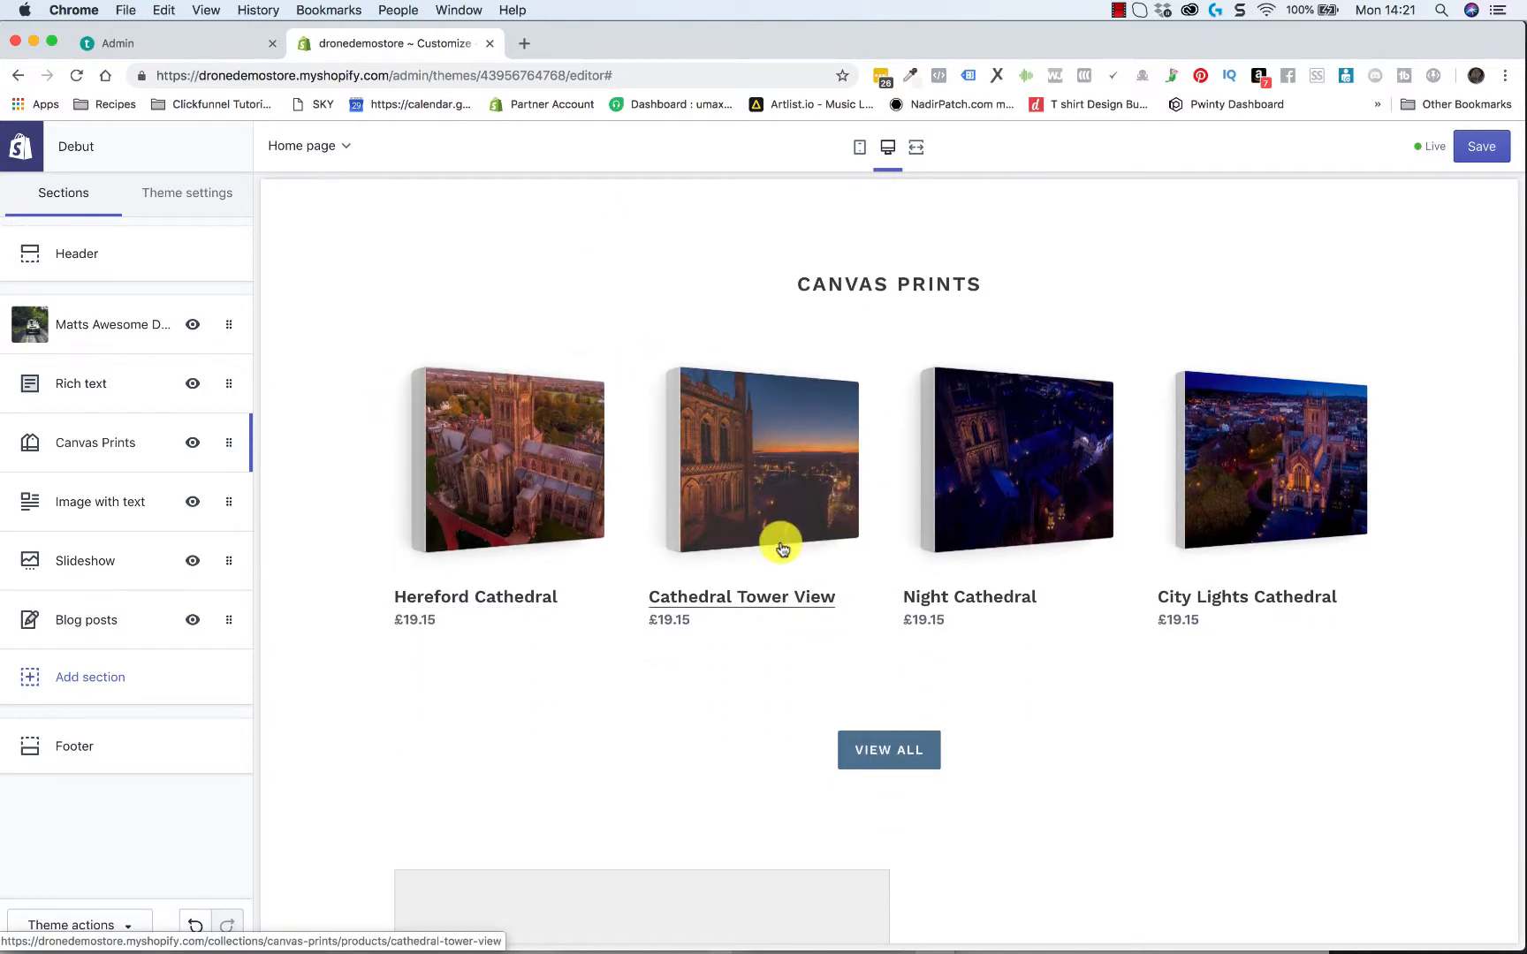
scroll(781, 546, down, 2)
scroll(780, 541, up, 2)
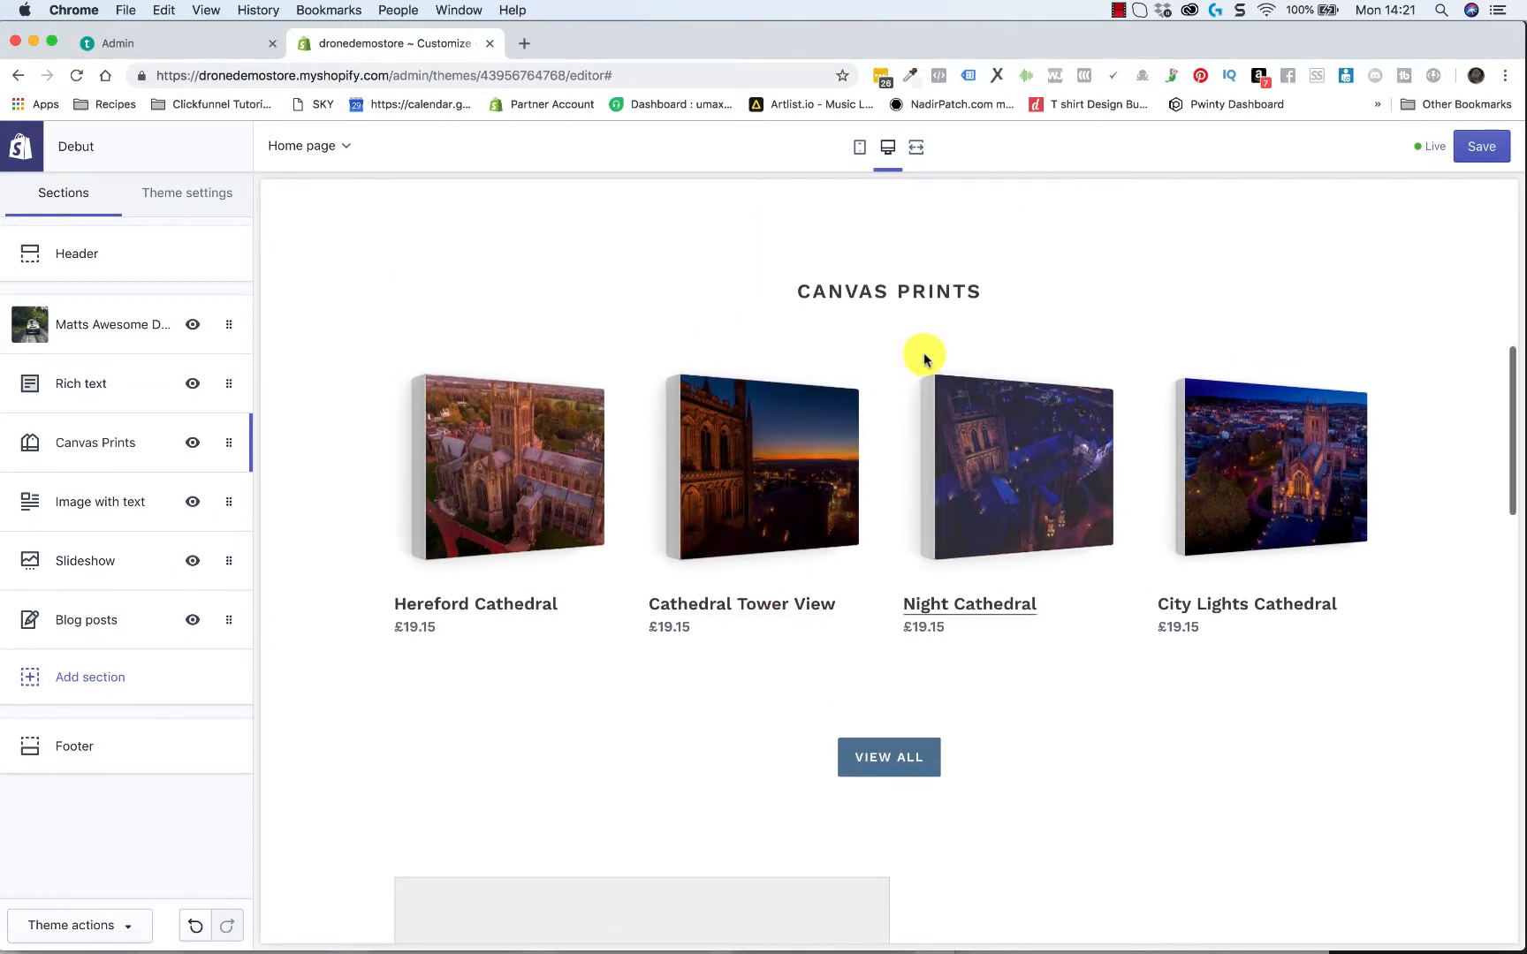
scroll(895, 513, down, 1)
scroll(895, 512, up, 1)
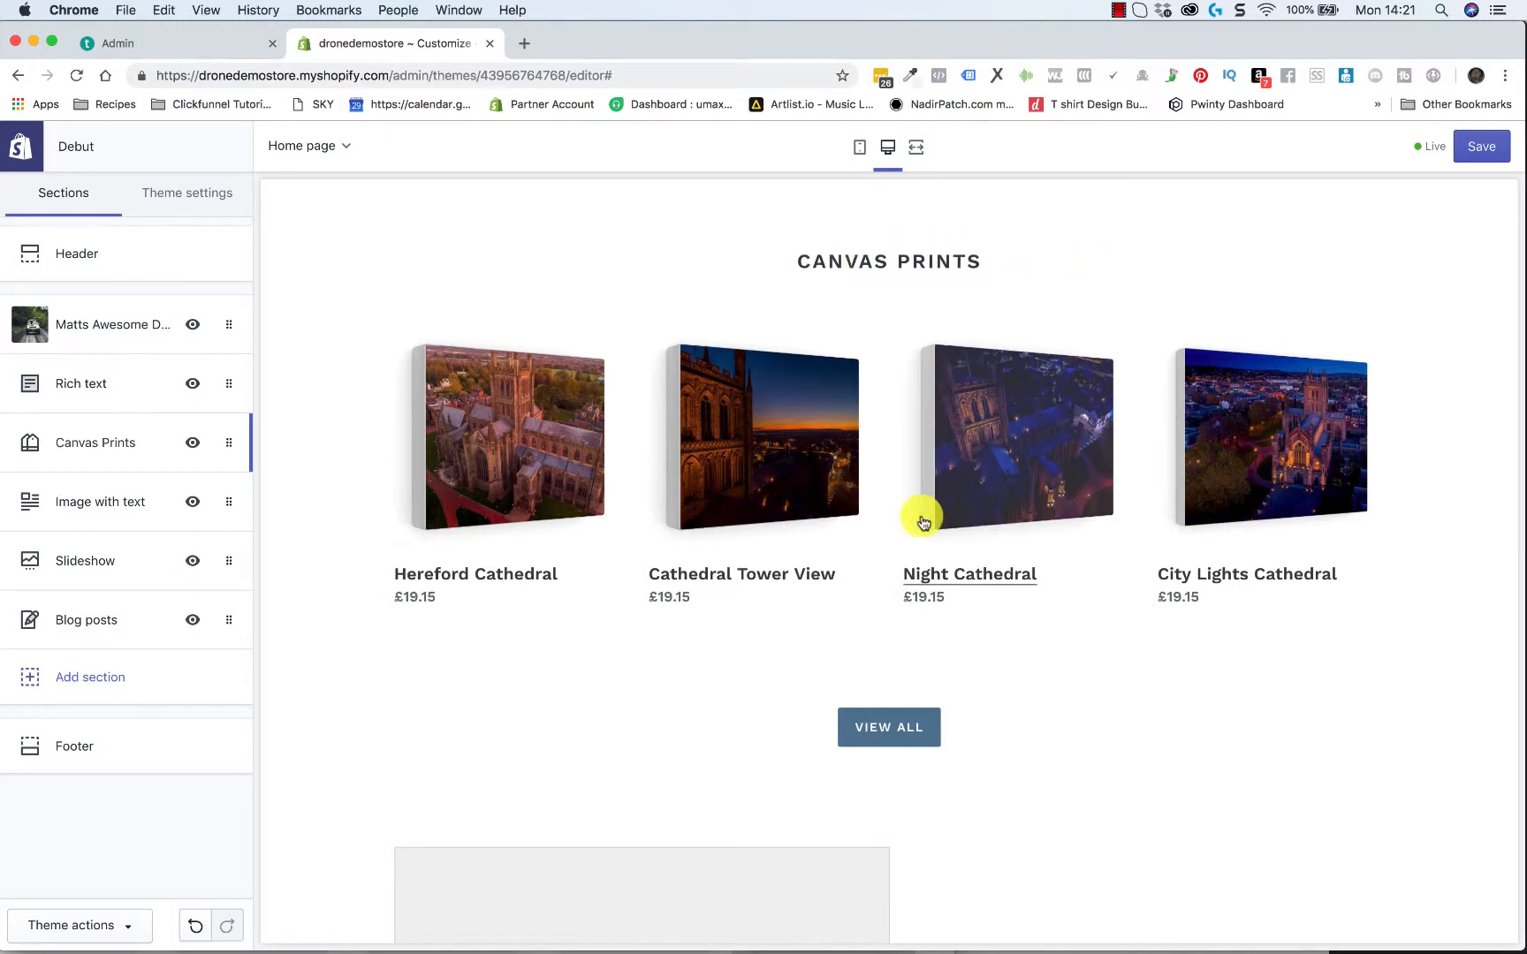
scroll(919, 547, down, 2)
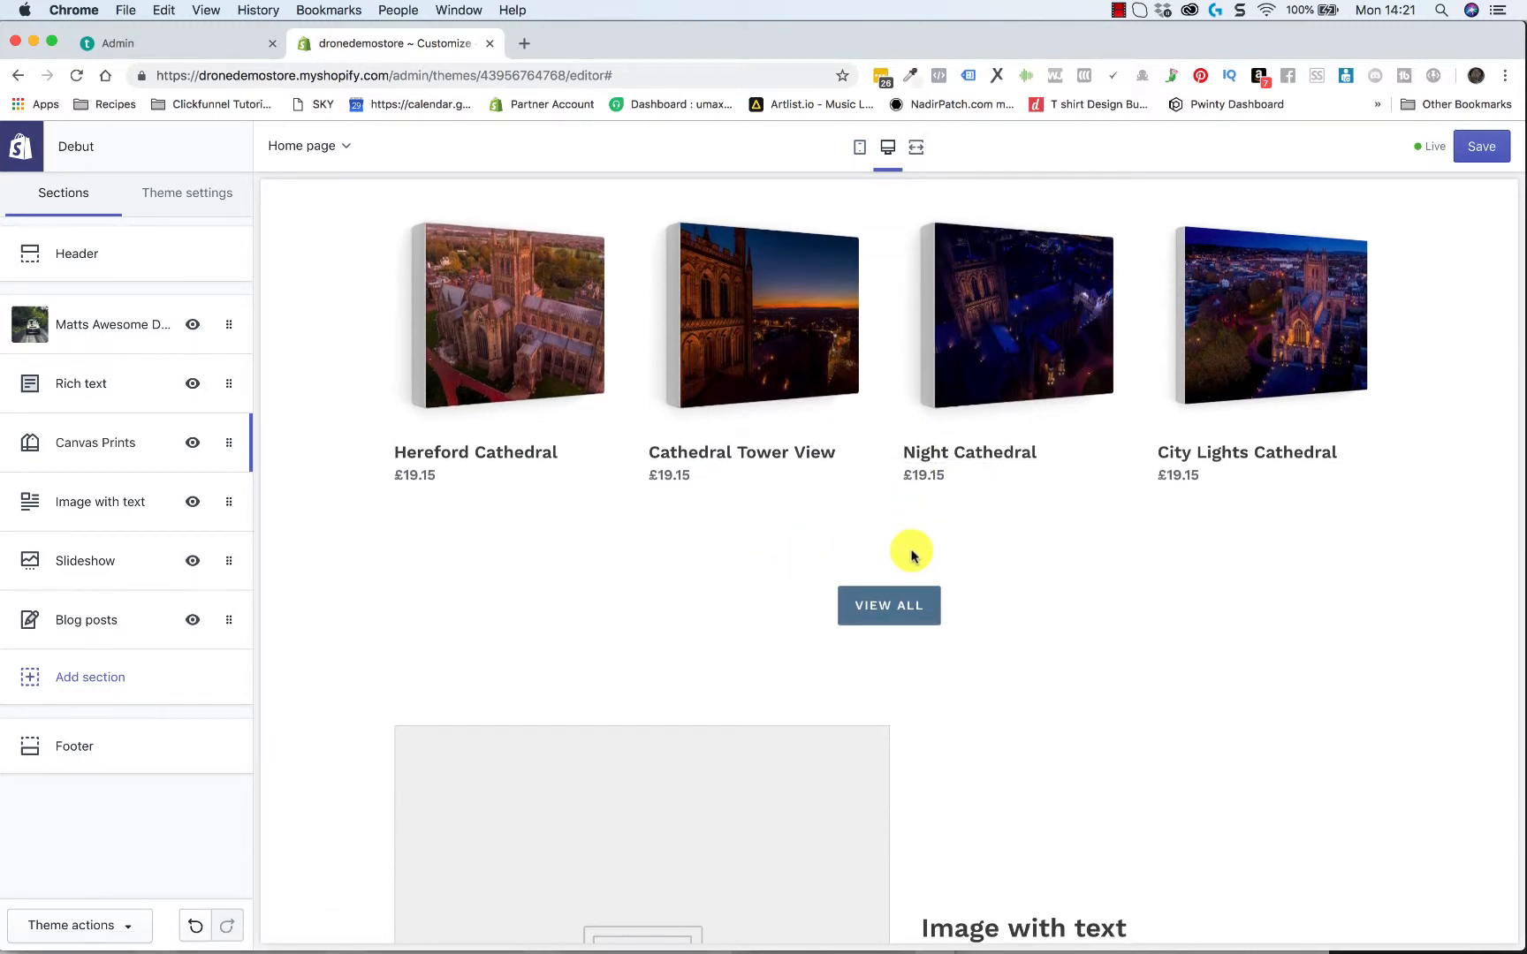
scroll(901, 656, down, 2)
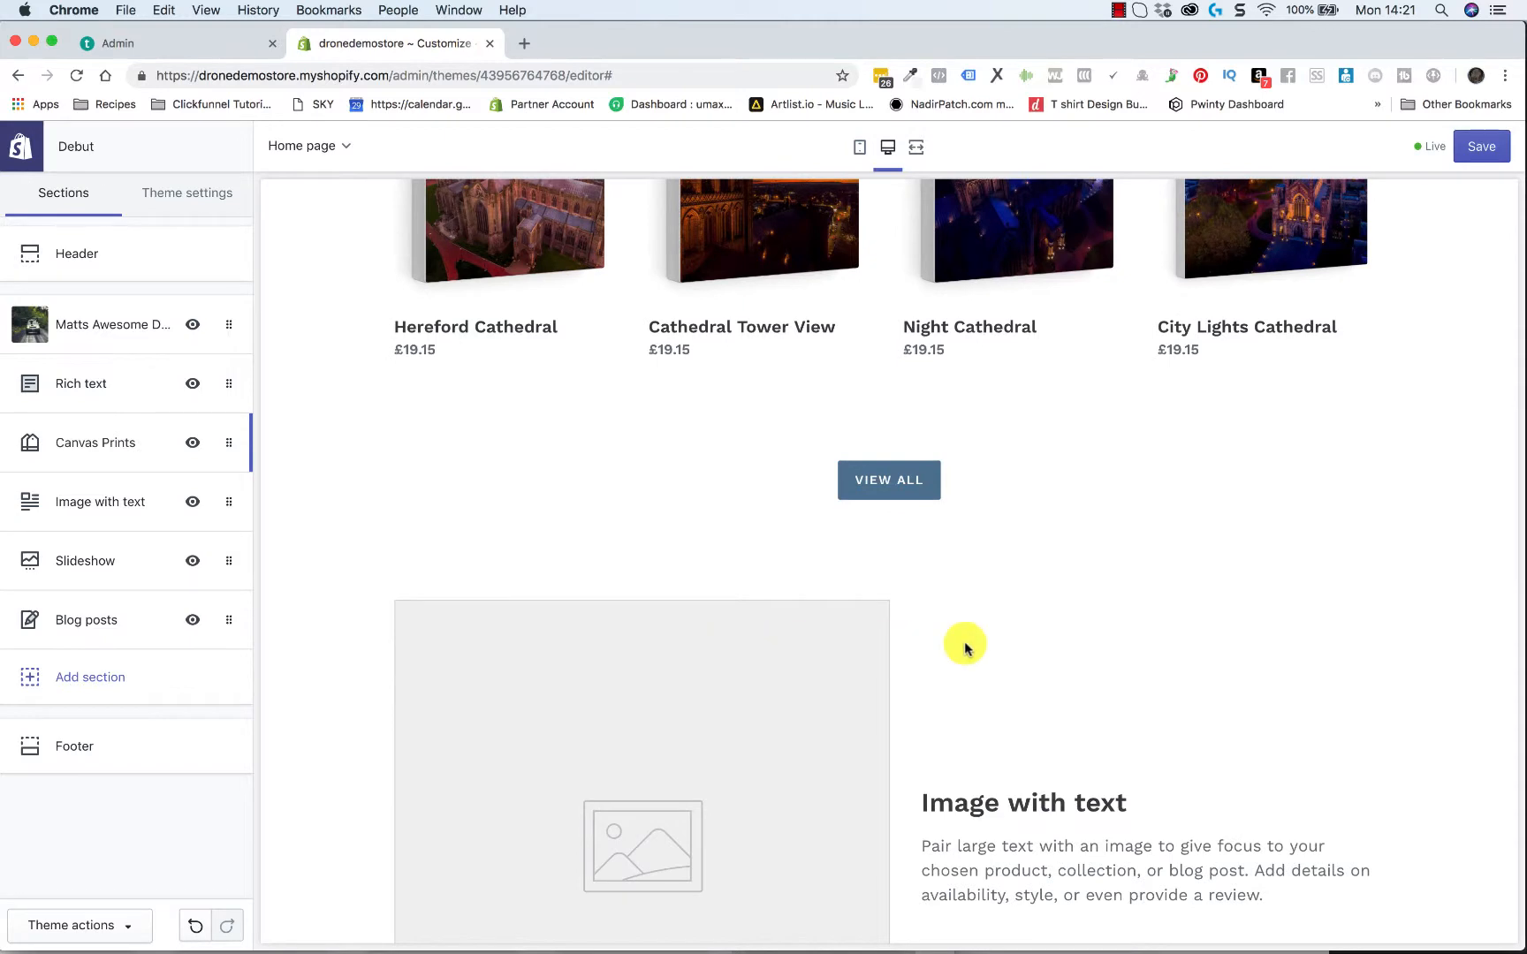
scroll(965, 645, up, 6)
scroll(964, 652, down, 2)
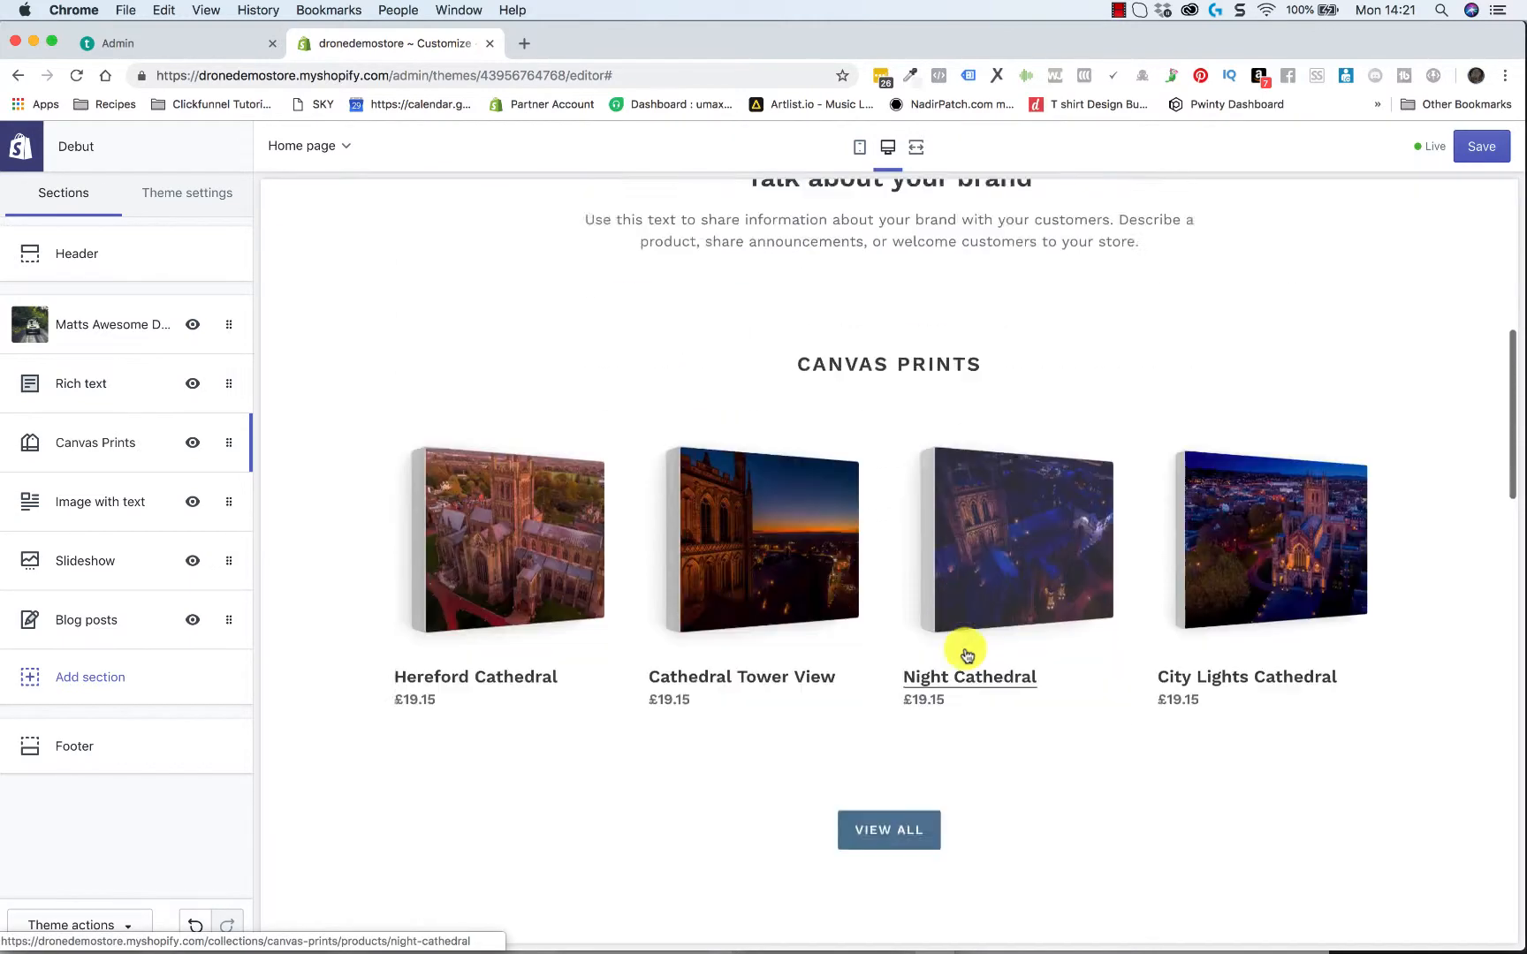
scroll(884, 692, down, 3)
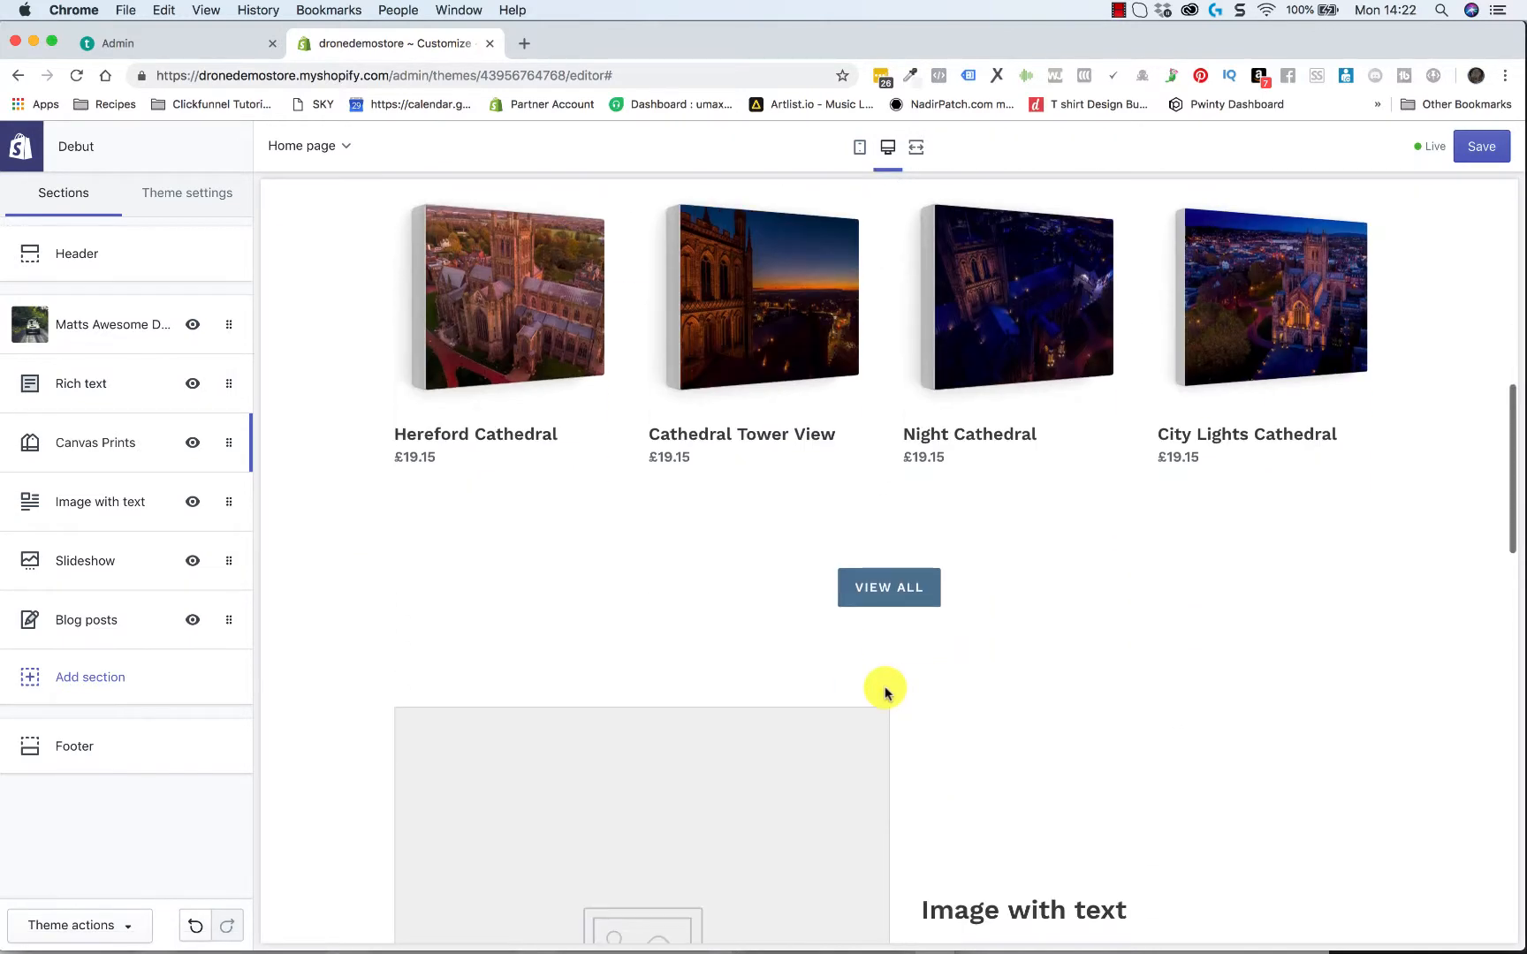
scroll(481, 623, down, 7)
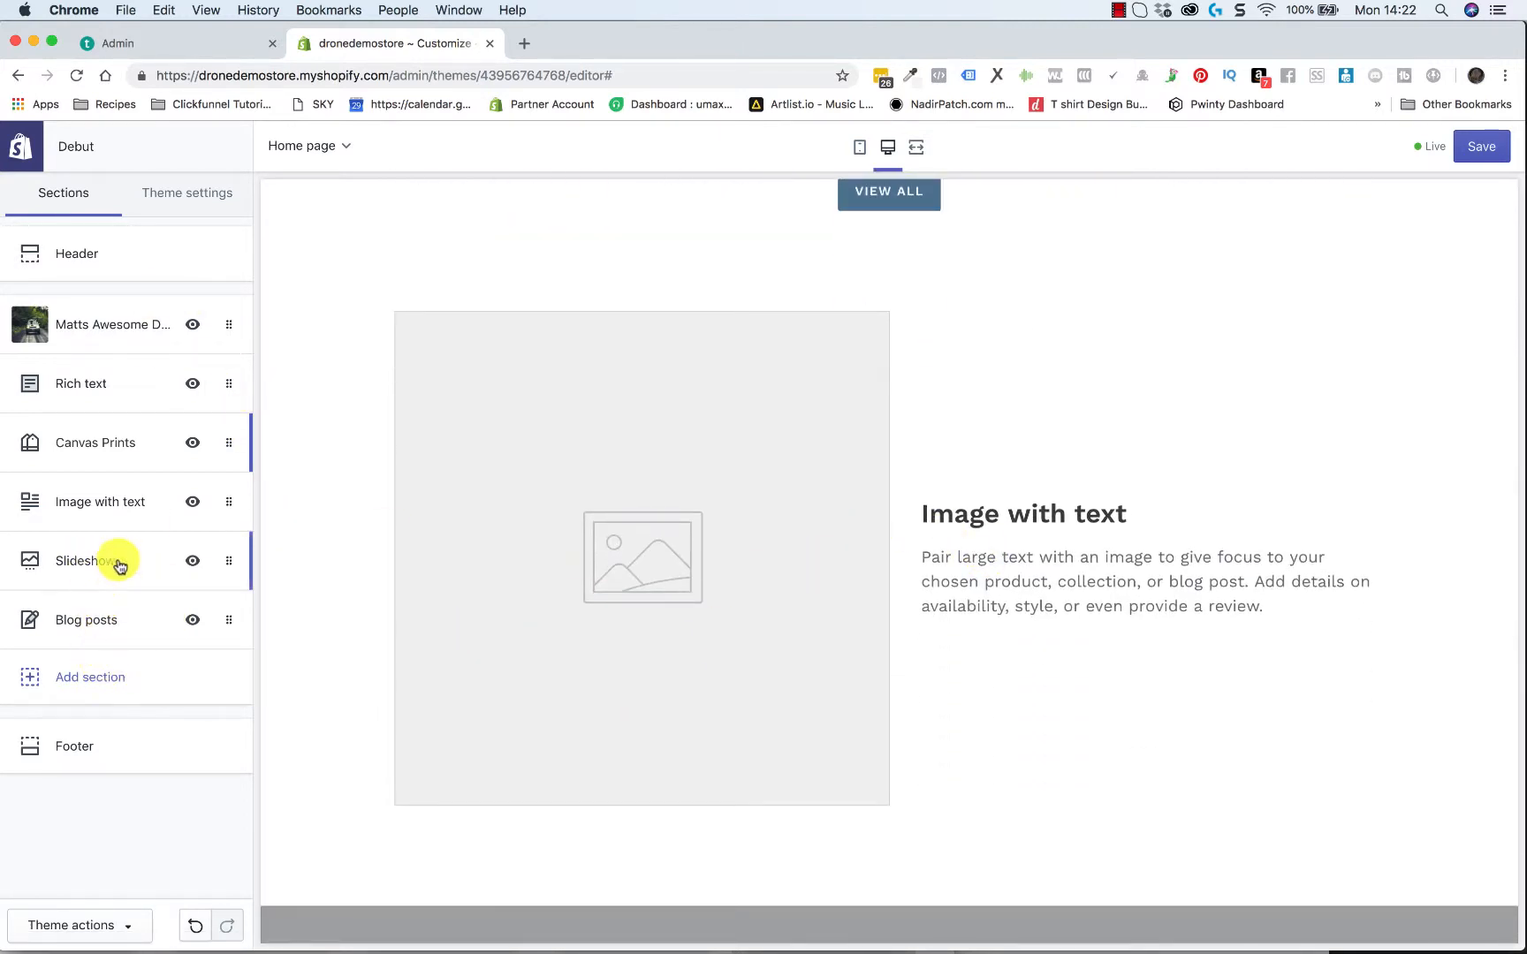
Examine the Slideshow section's settings and its placeholder slide in the preview, and return to the section list
click(76, 563)
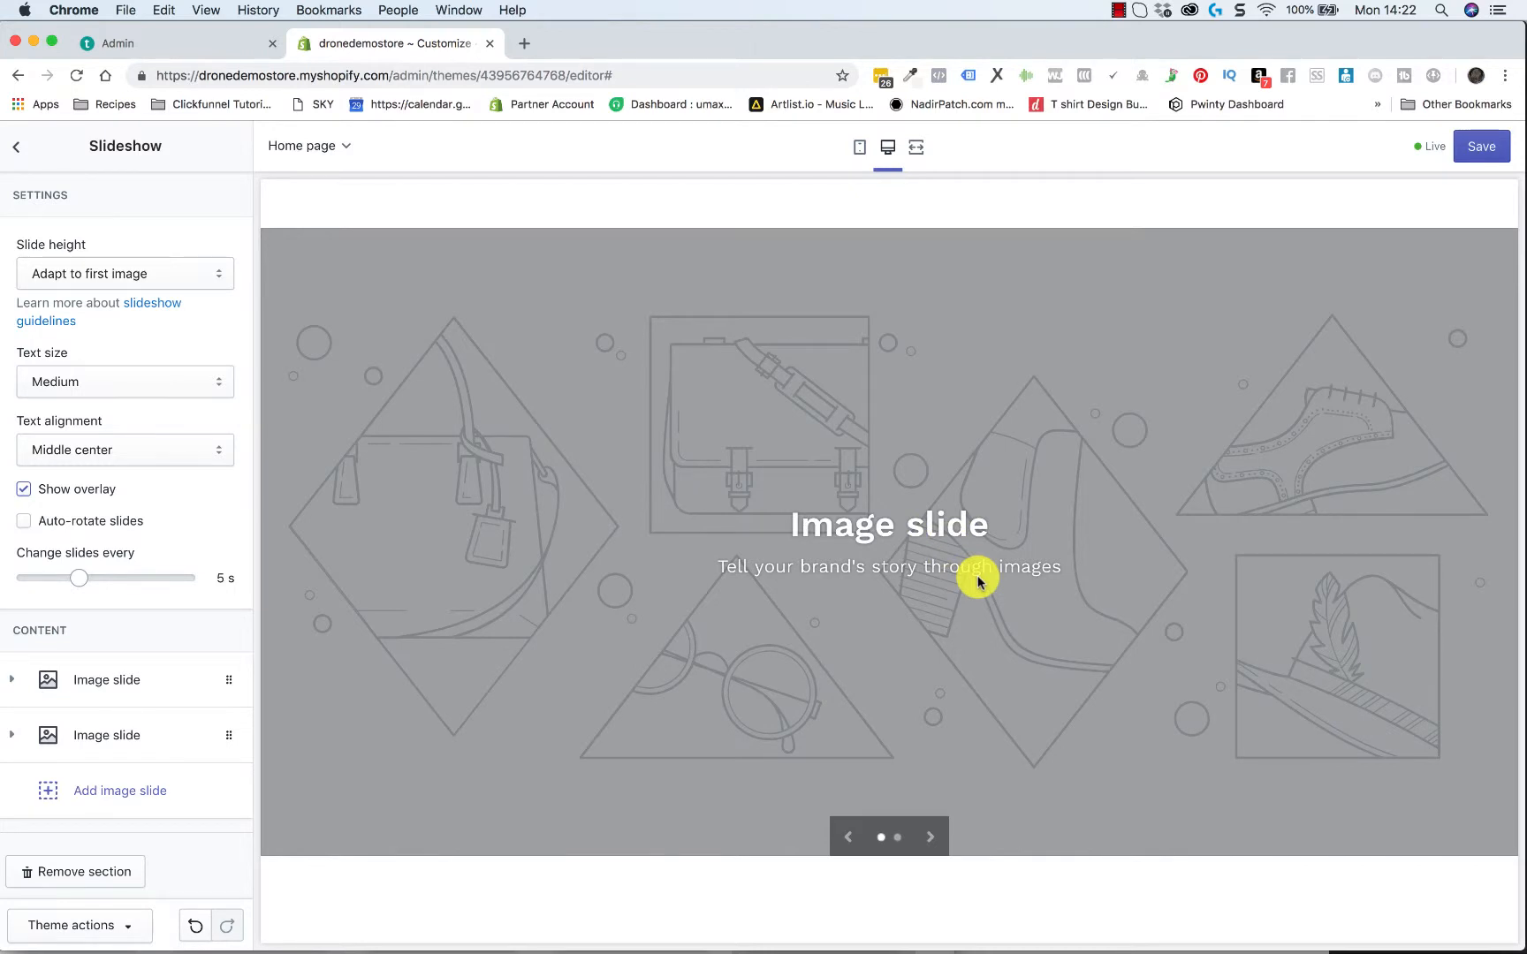
scroll(978, 581, down, 1)
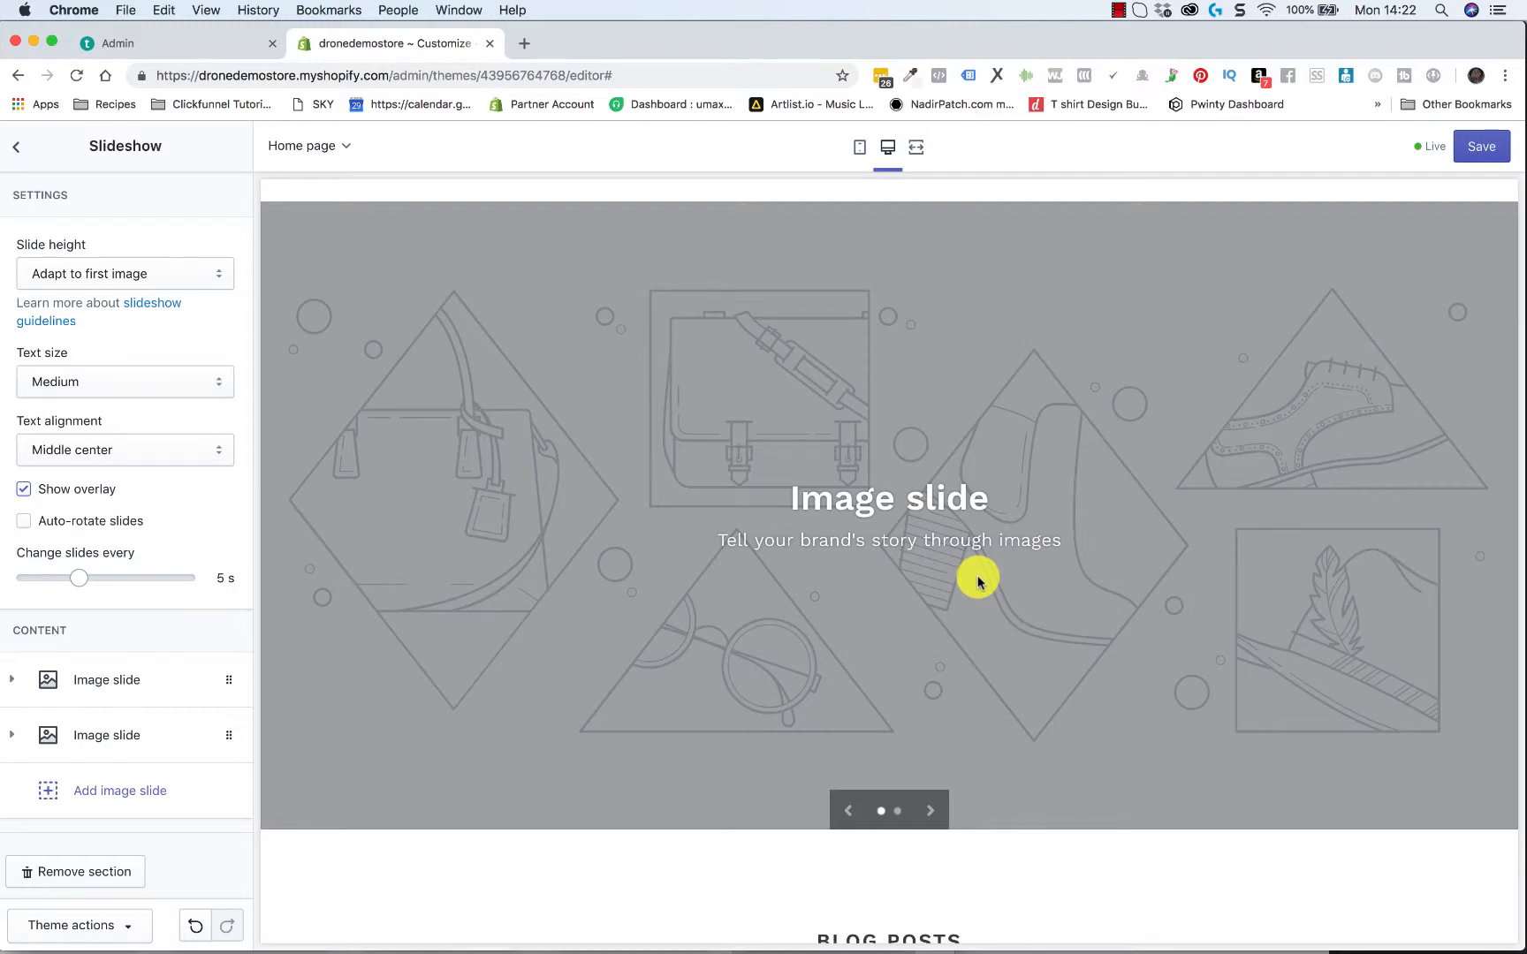
scroll(641, 583, up, 2)
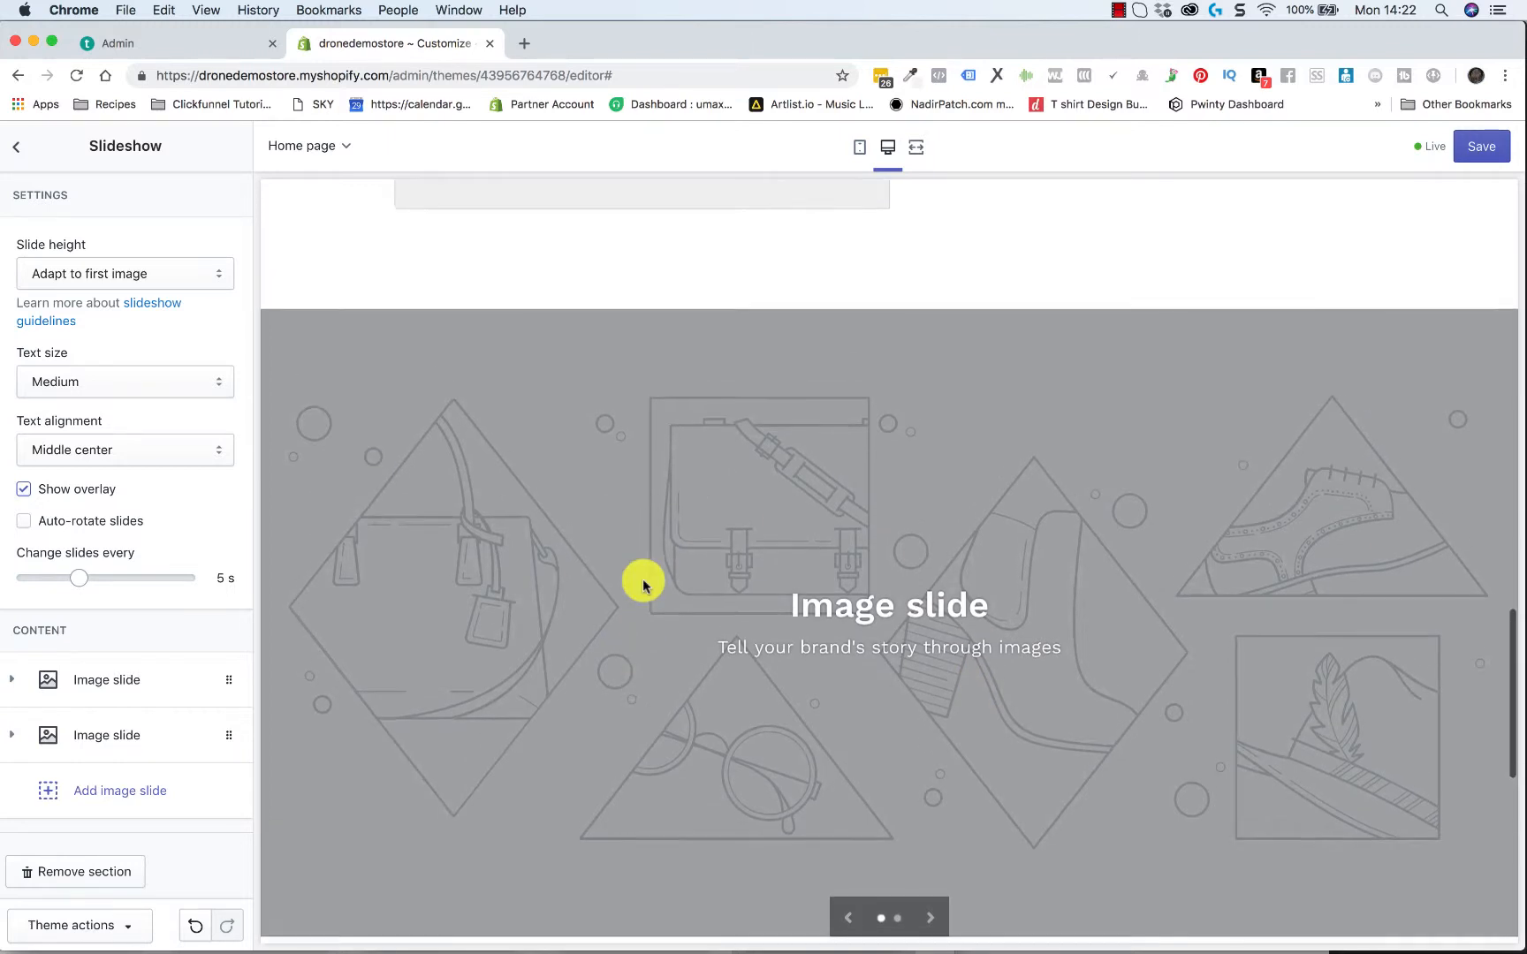
scroll(641, 583, up, 4)
click(20, 148)
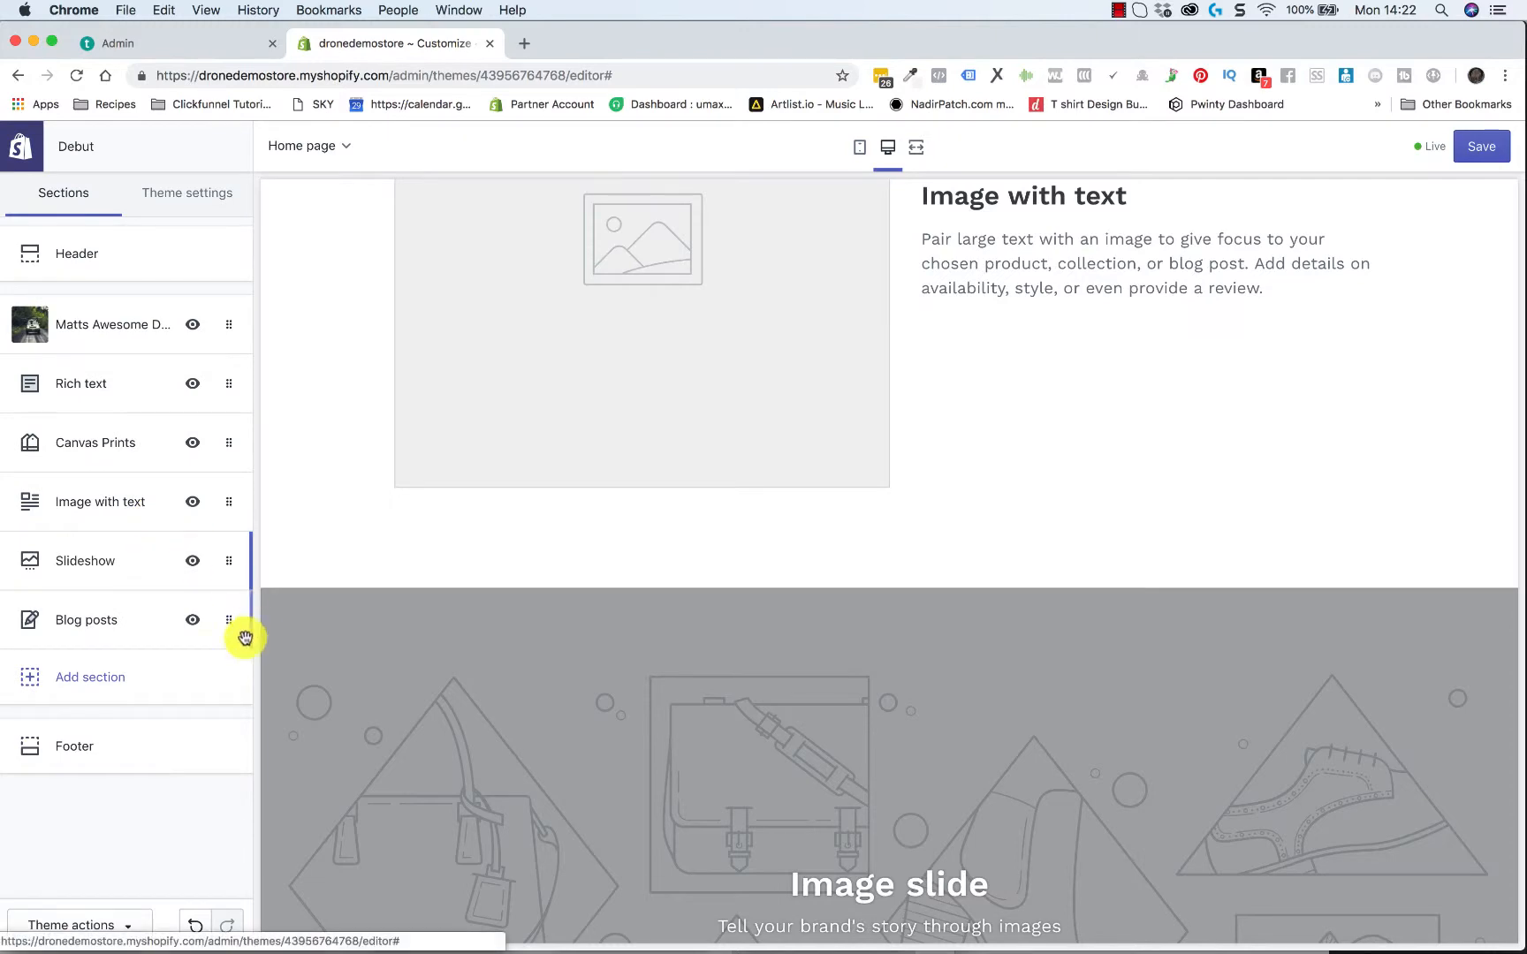
Remove the Slideshow section from the home page
click(101, 567)
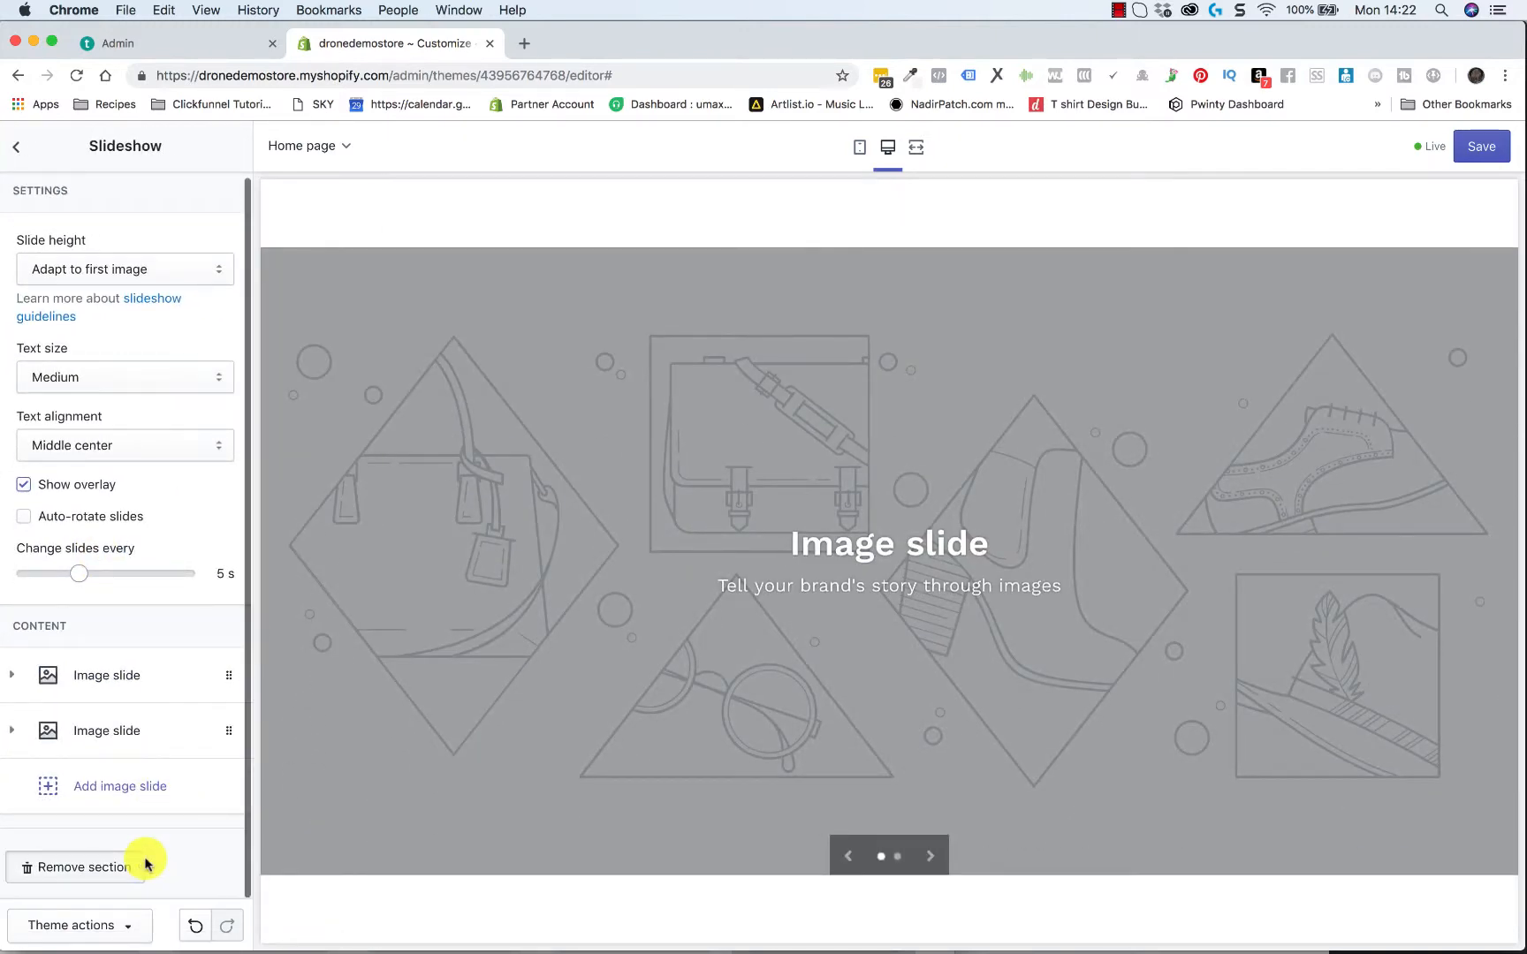
click(84, 866)
scroll(350, 673, up, 10)
scroll(349, 676, down, 4)
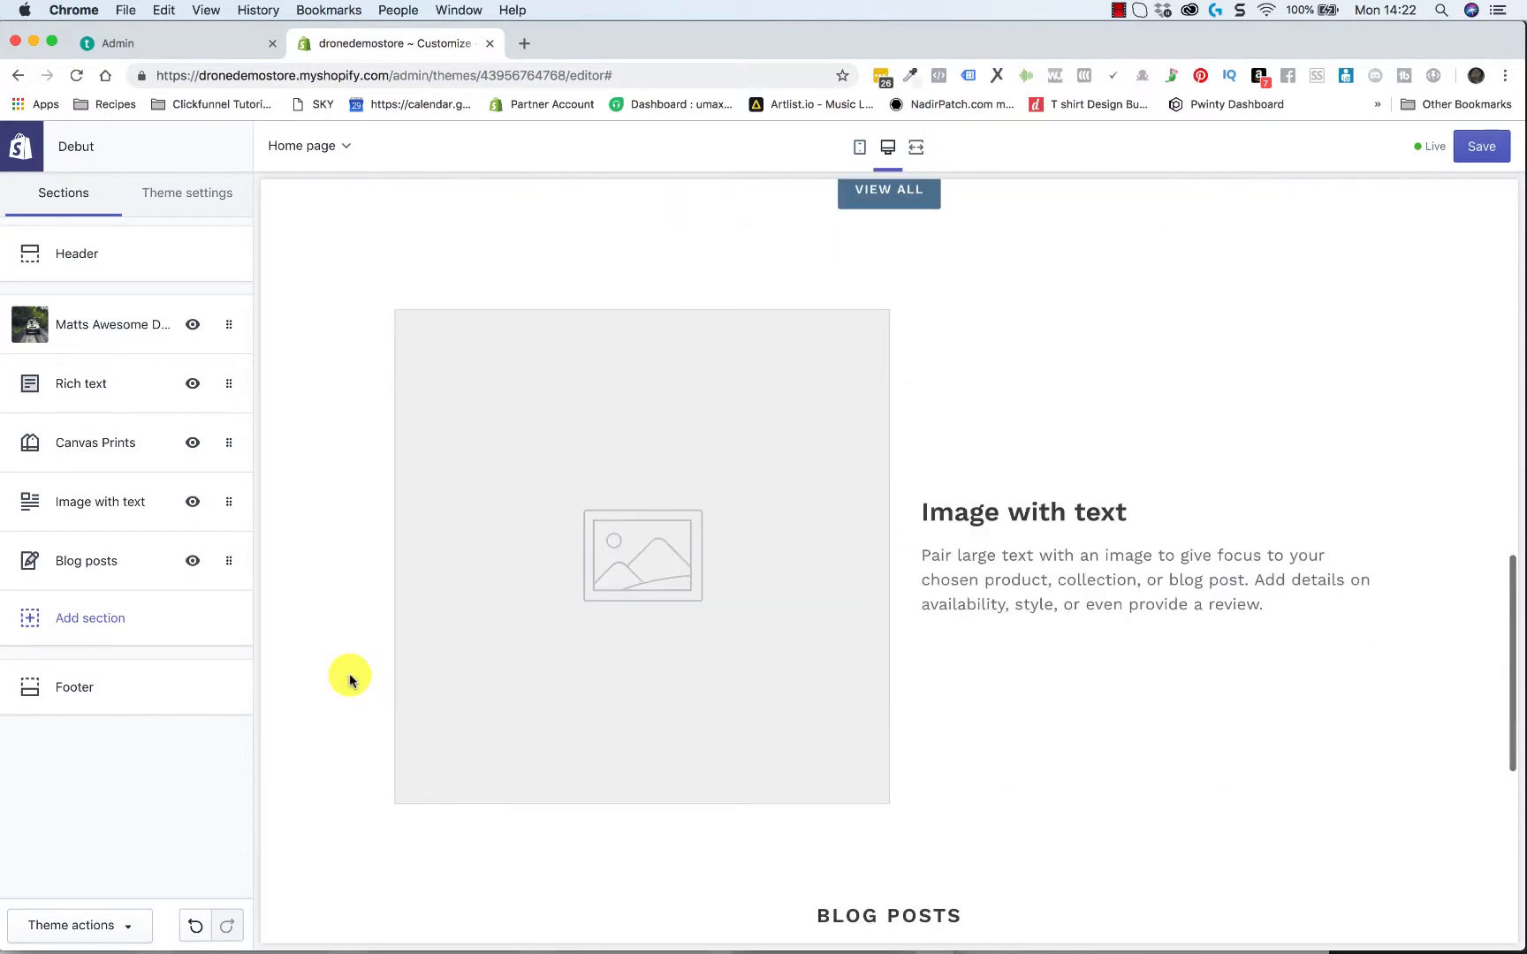
Add a Featured product section to the home page with Cathedral Tower View as its product, and return to the section list
click(108, 621)
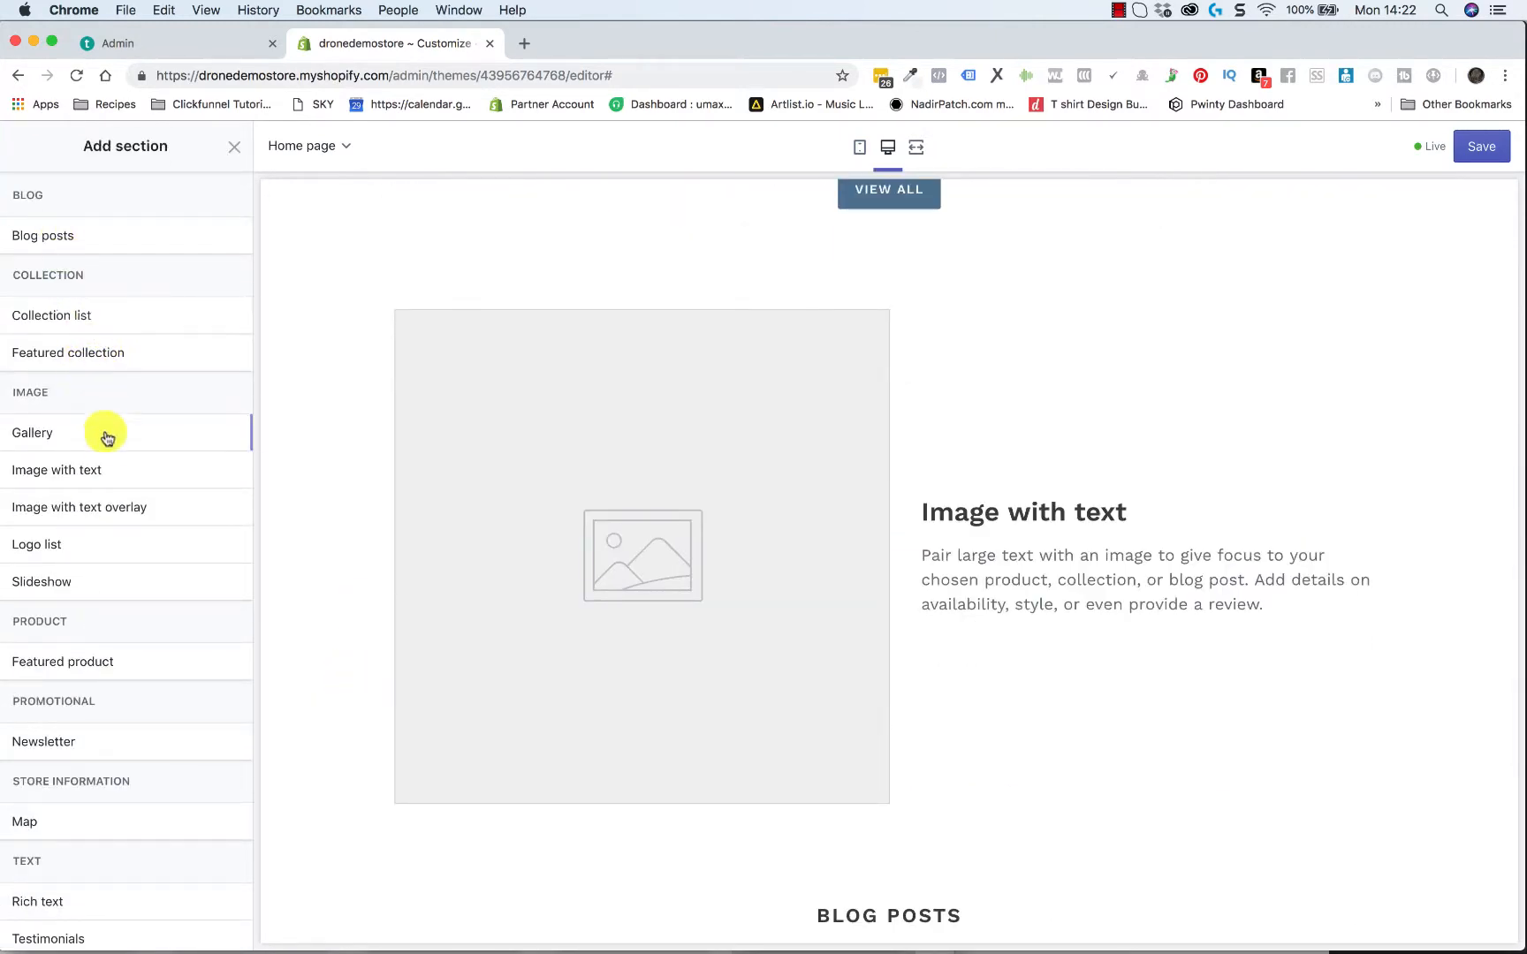
scroll(106, 464, down, 3)
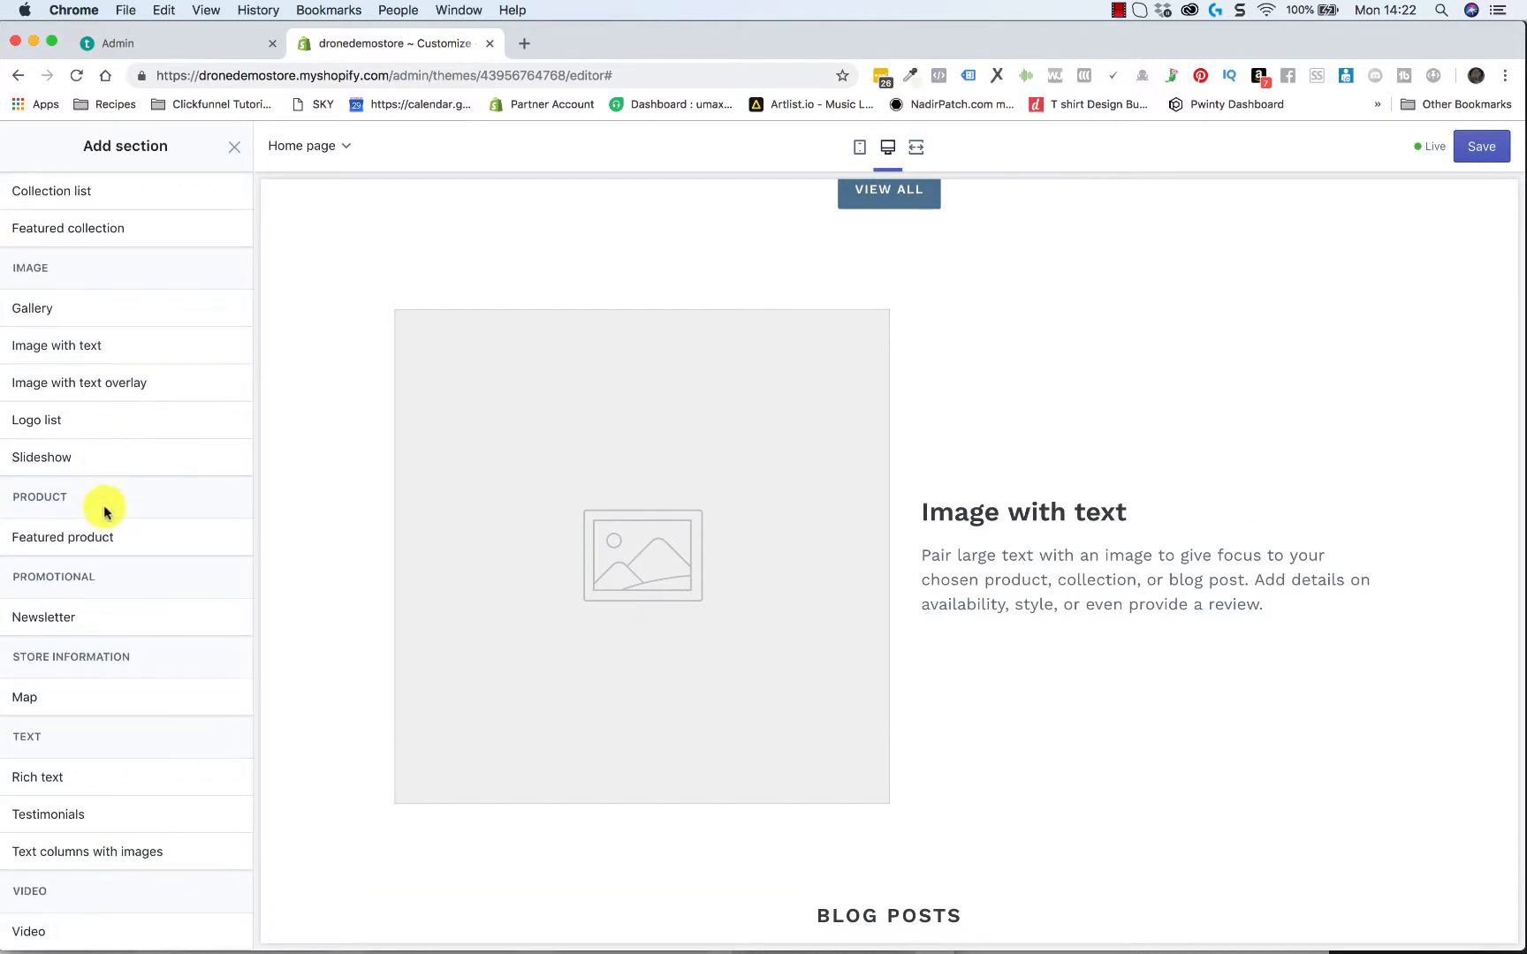
click(211, 536)
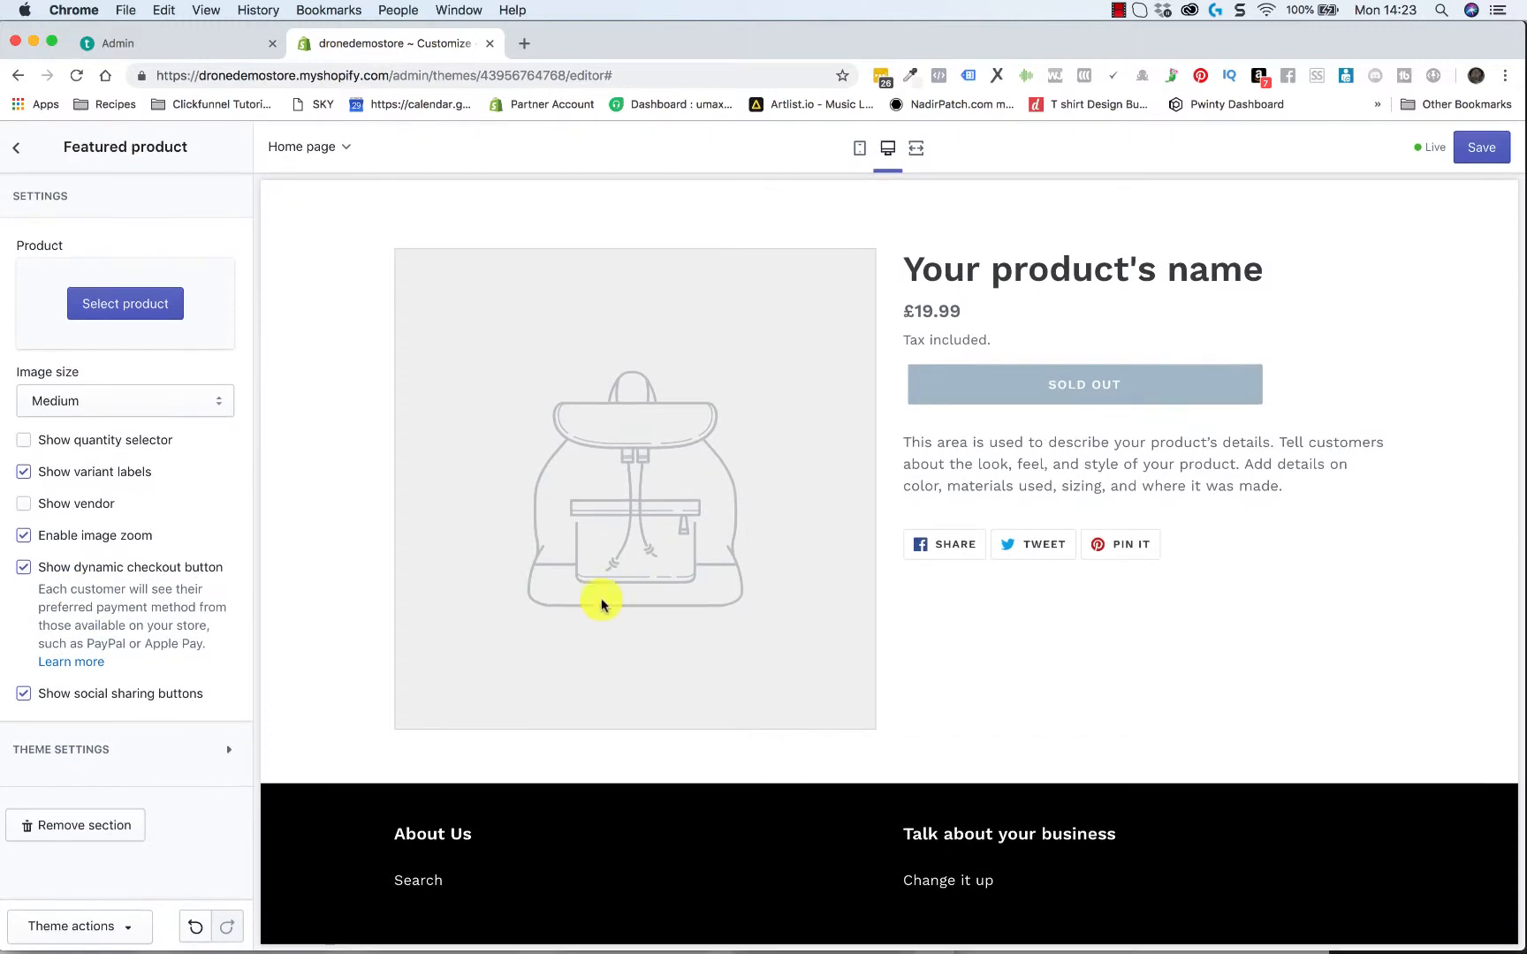
click(138, 317)
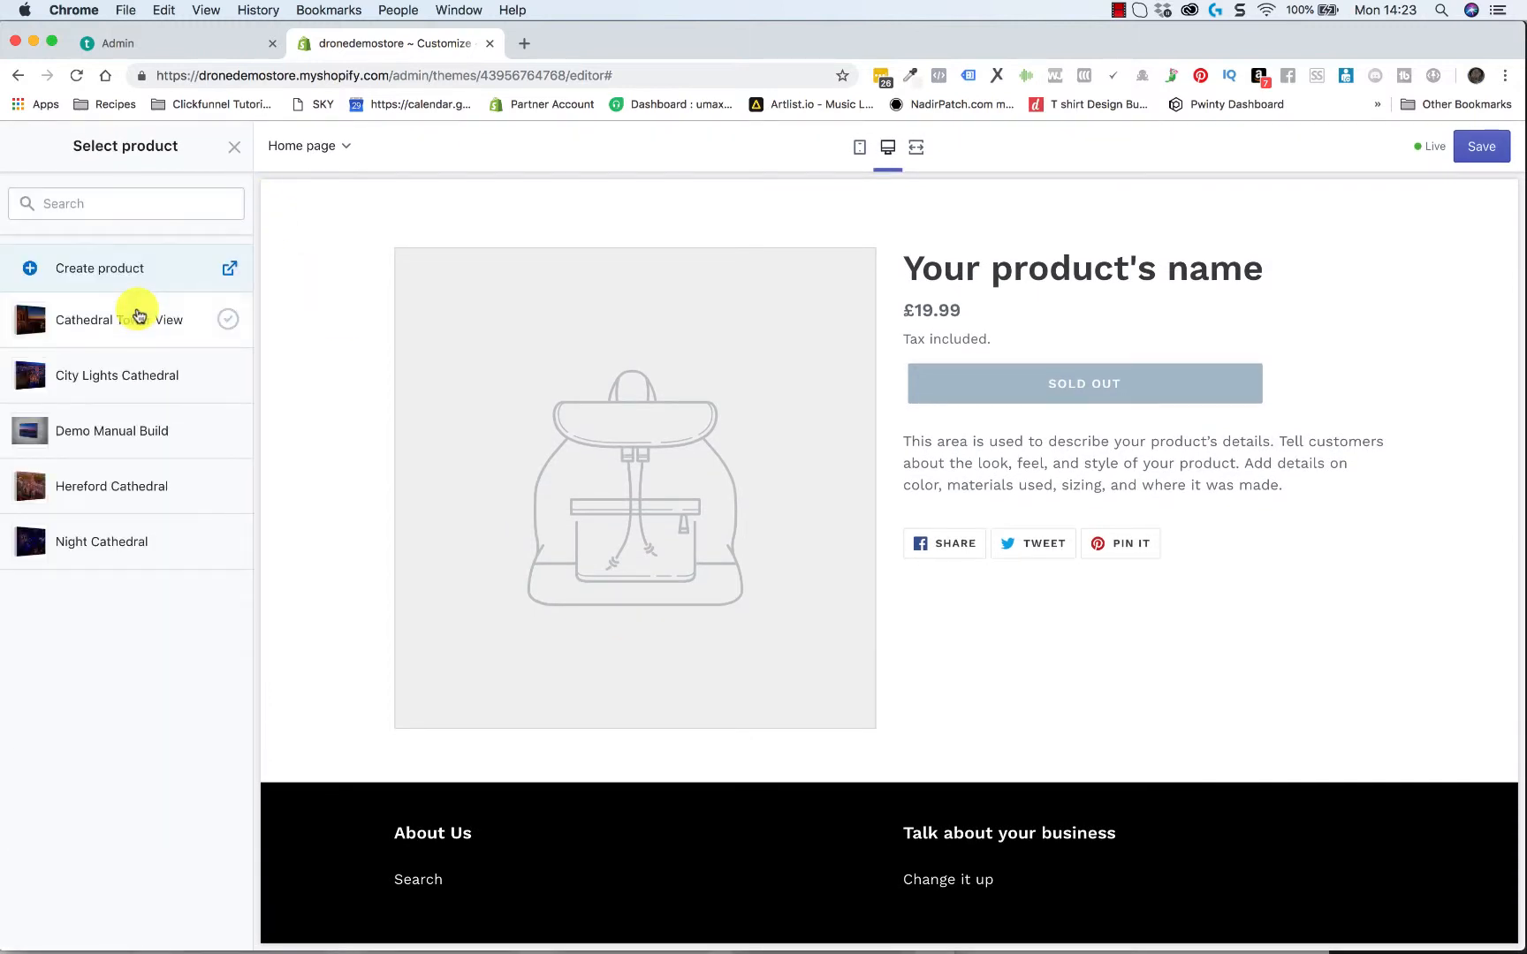
click(226, 318)
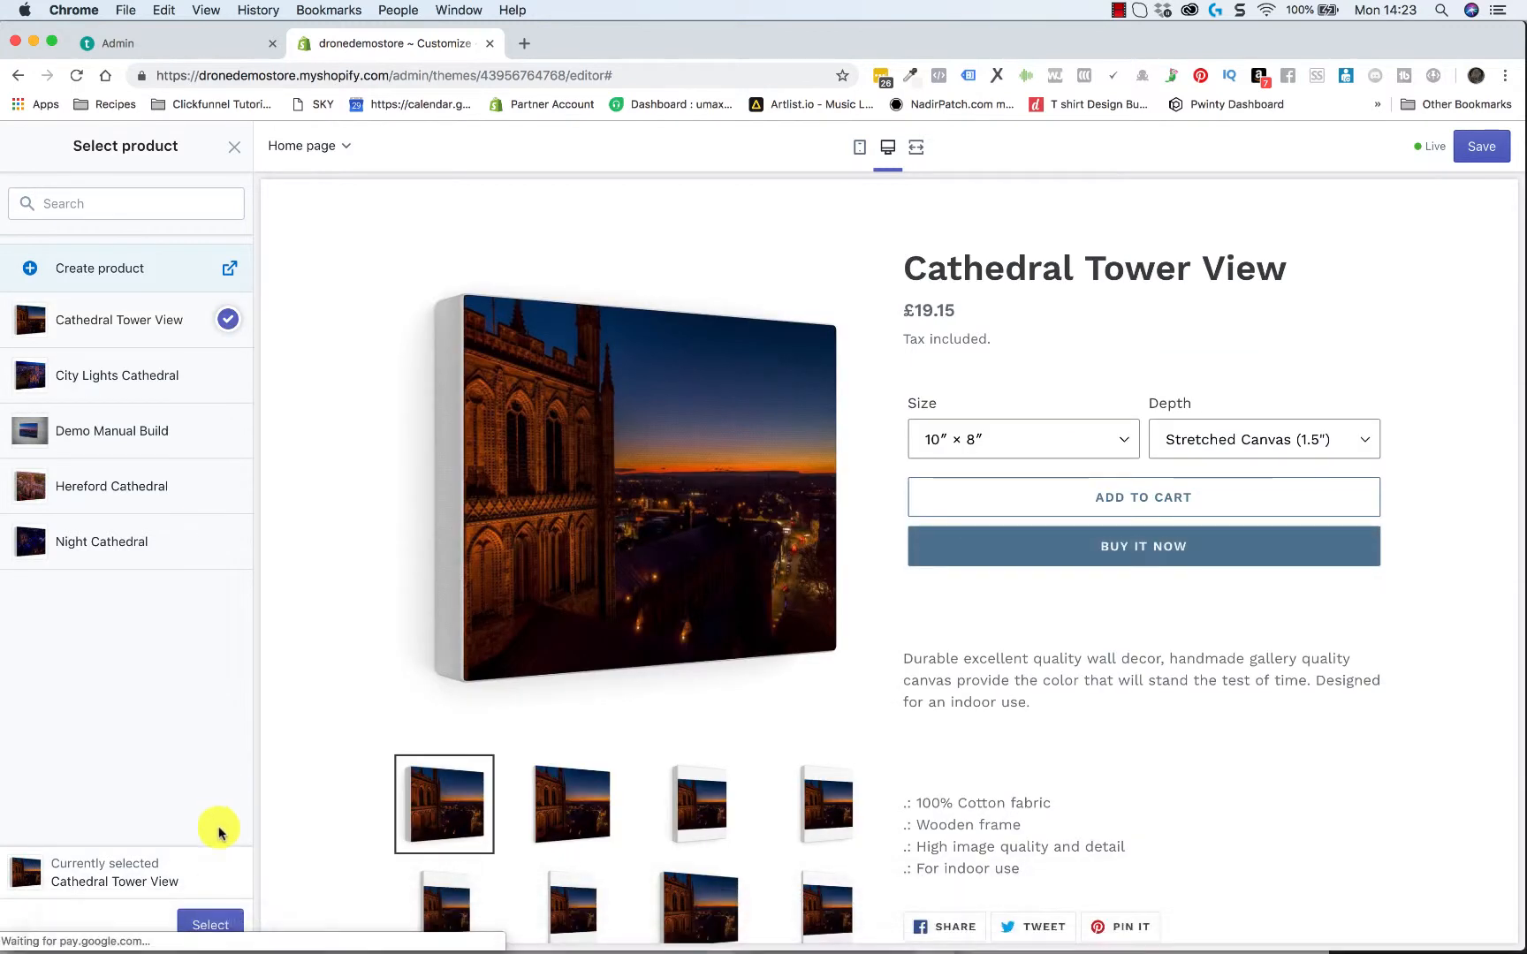
click(214, 918)
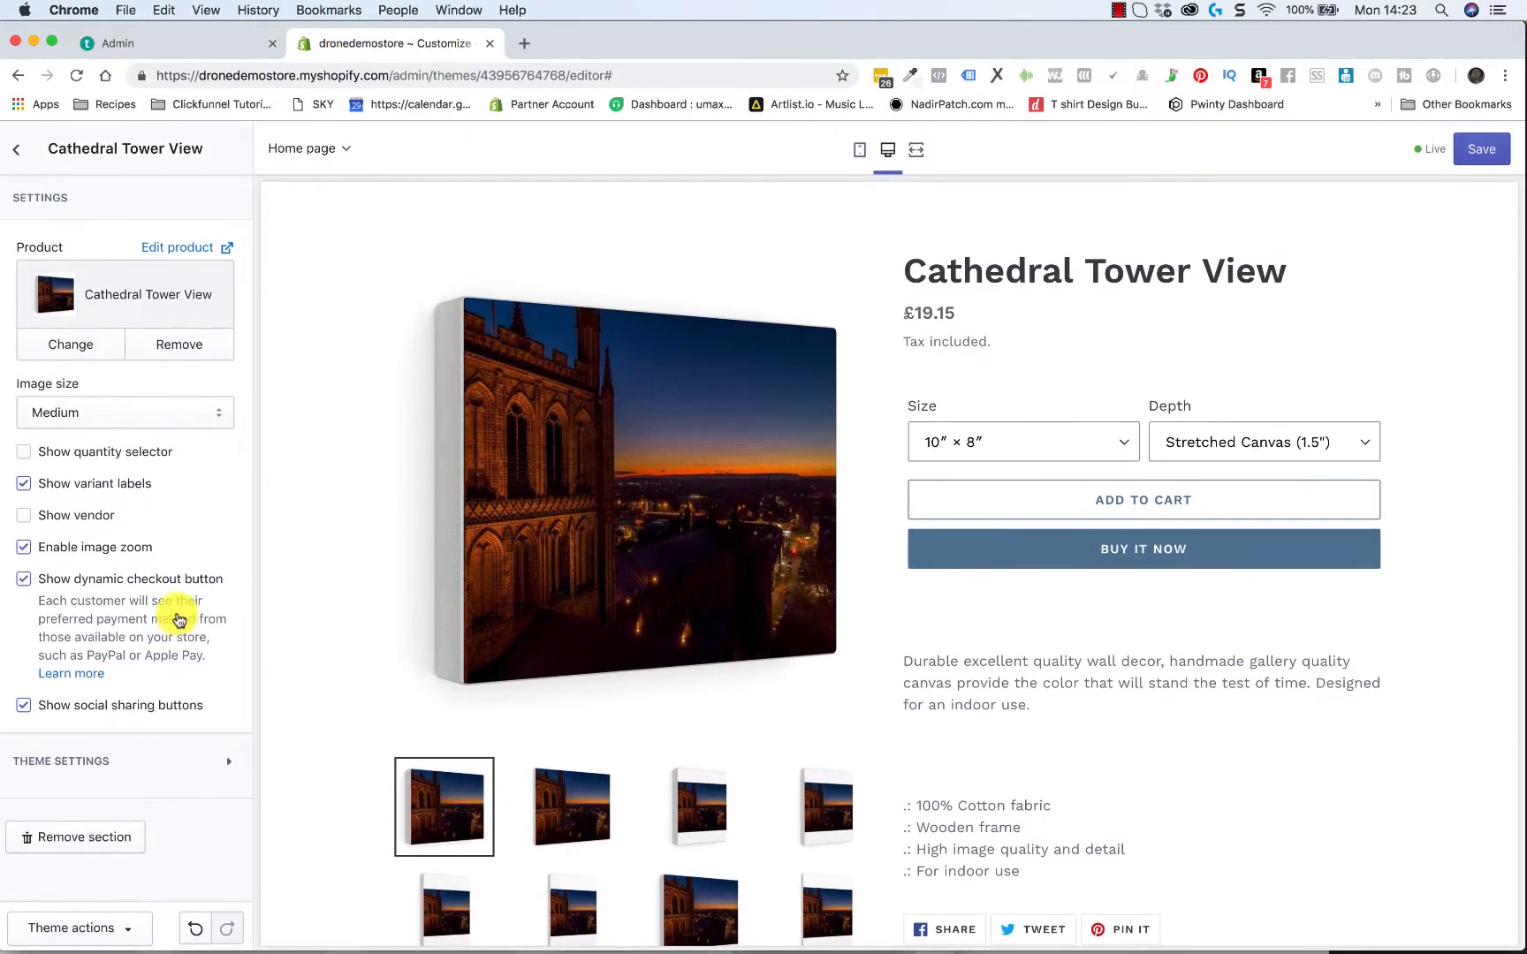
scroll(915, 597, down, 5)
scroll(918, 591, up, 15)
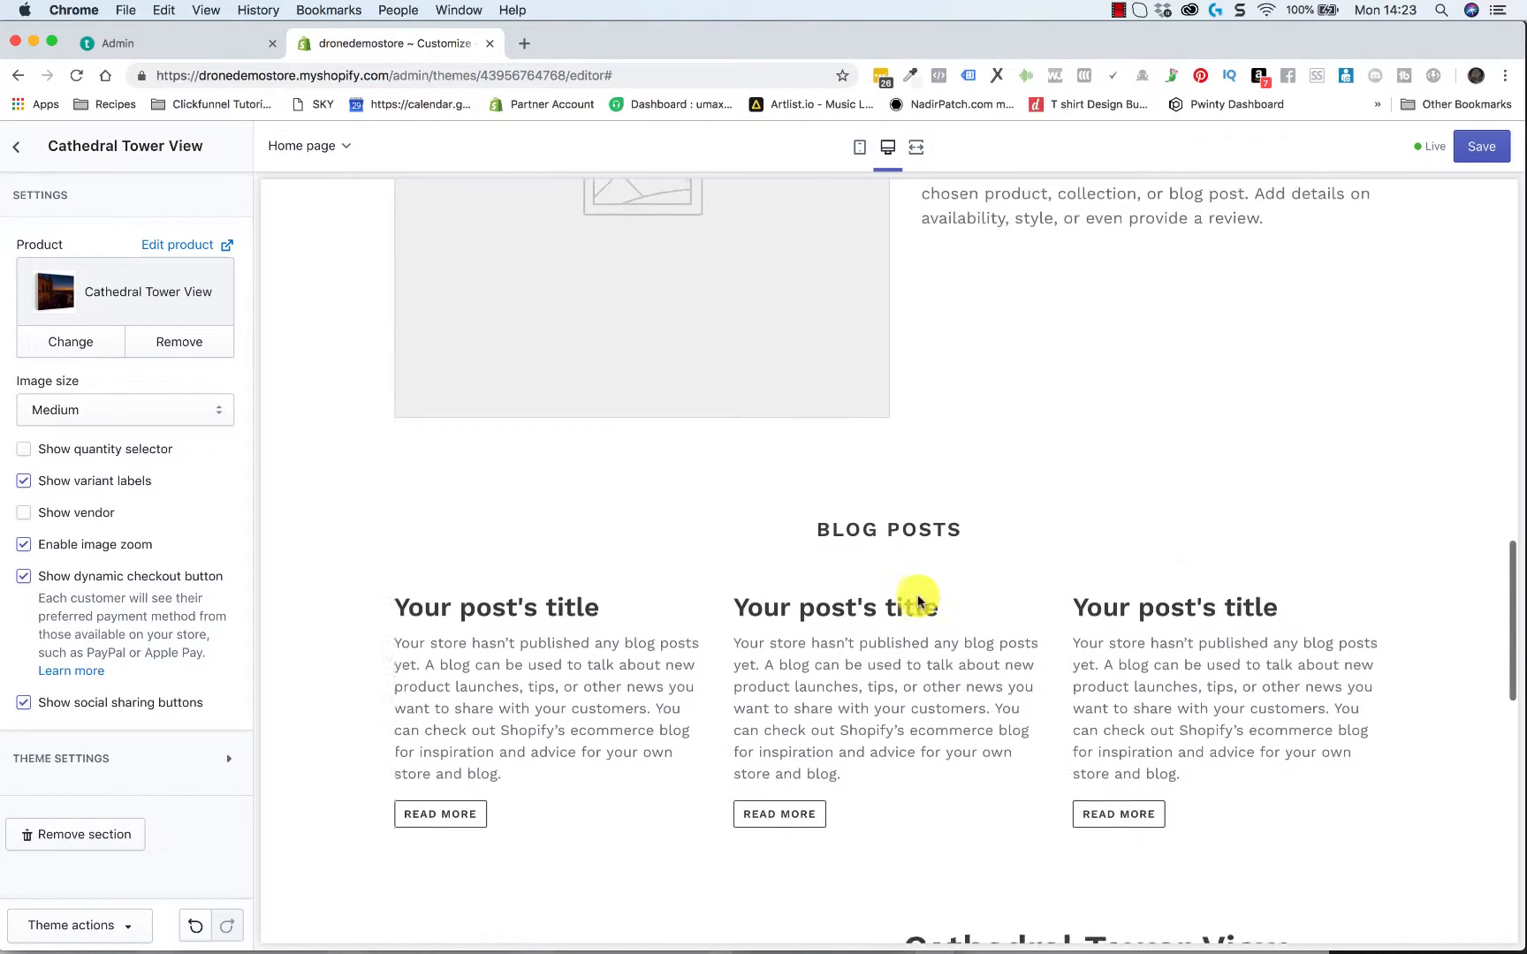
scroll(913, 600, down, 5)
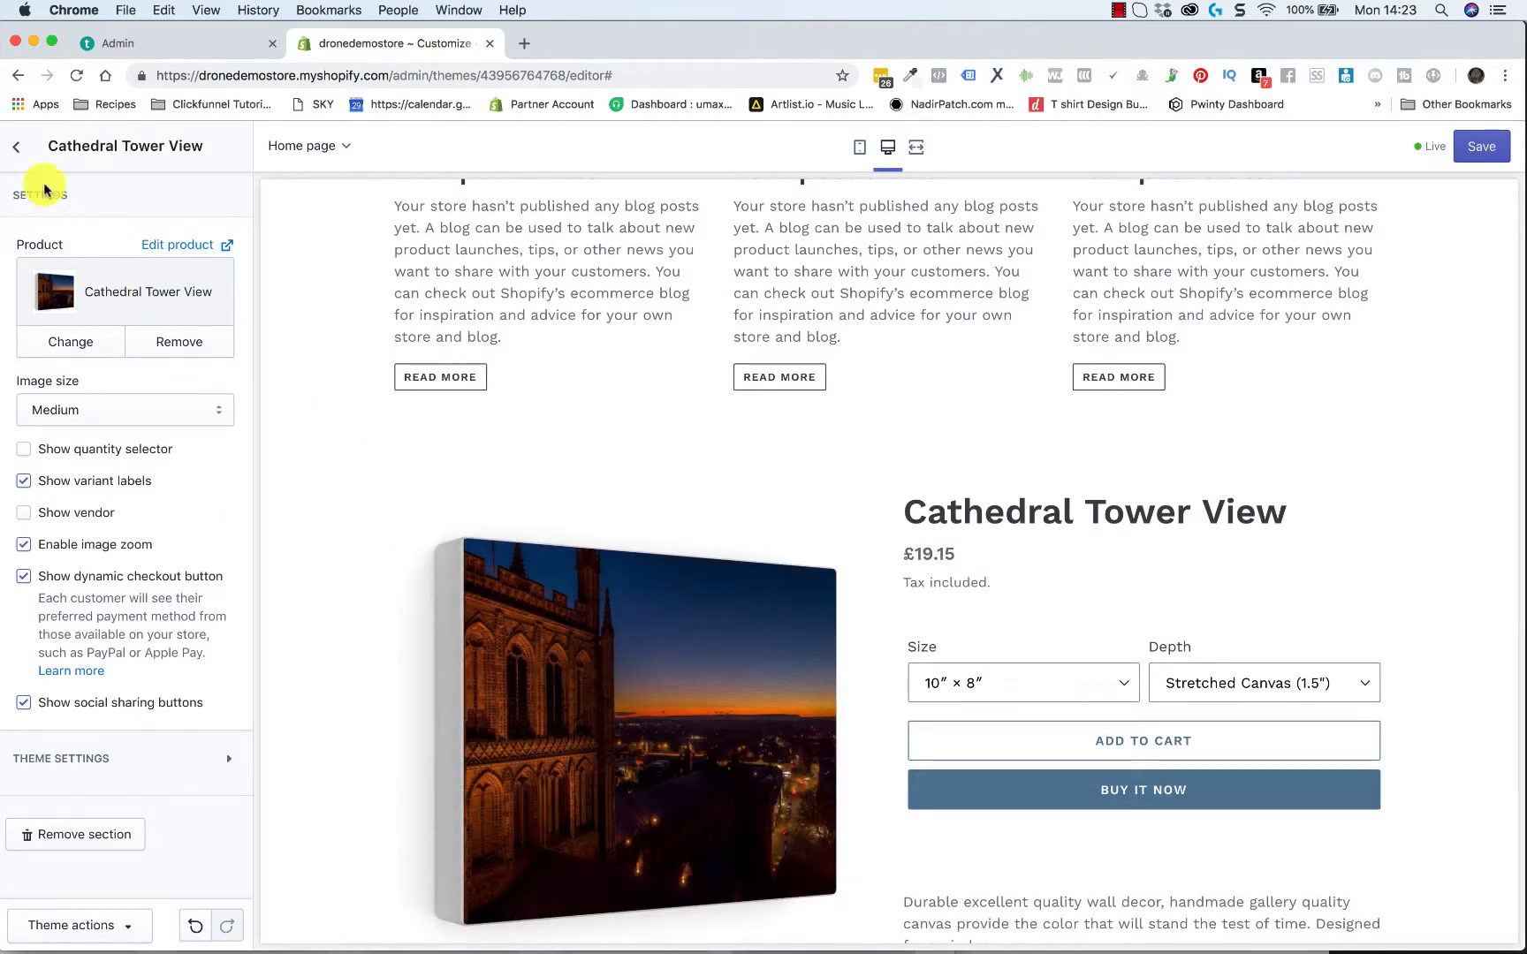
click(19, 154)
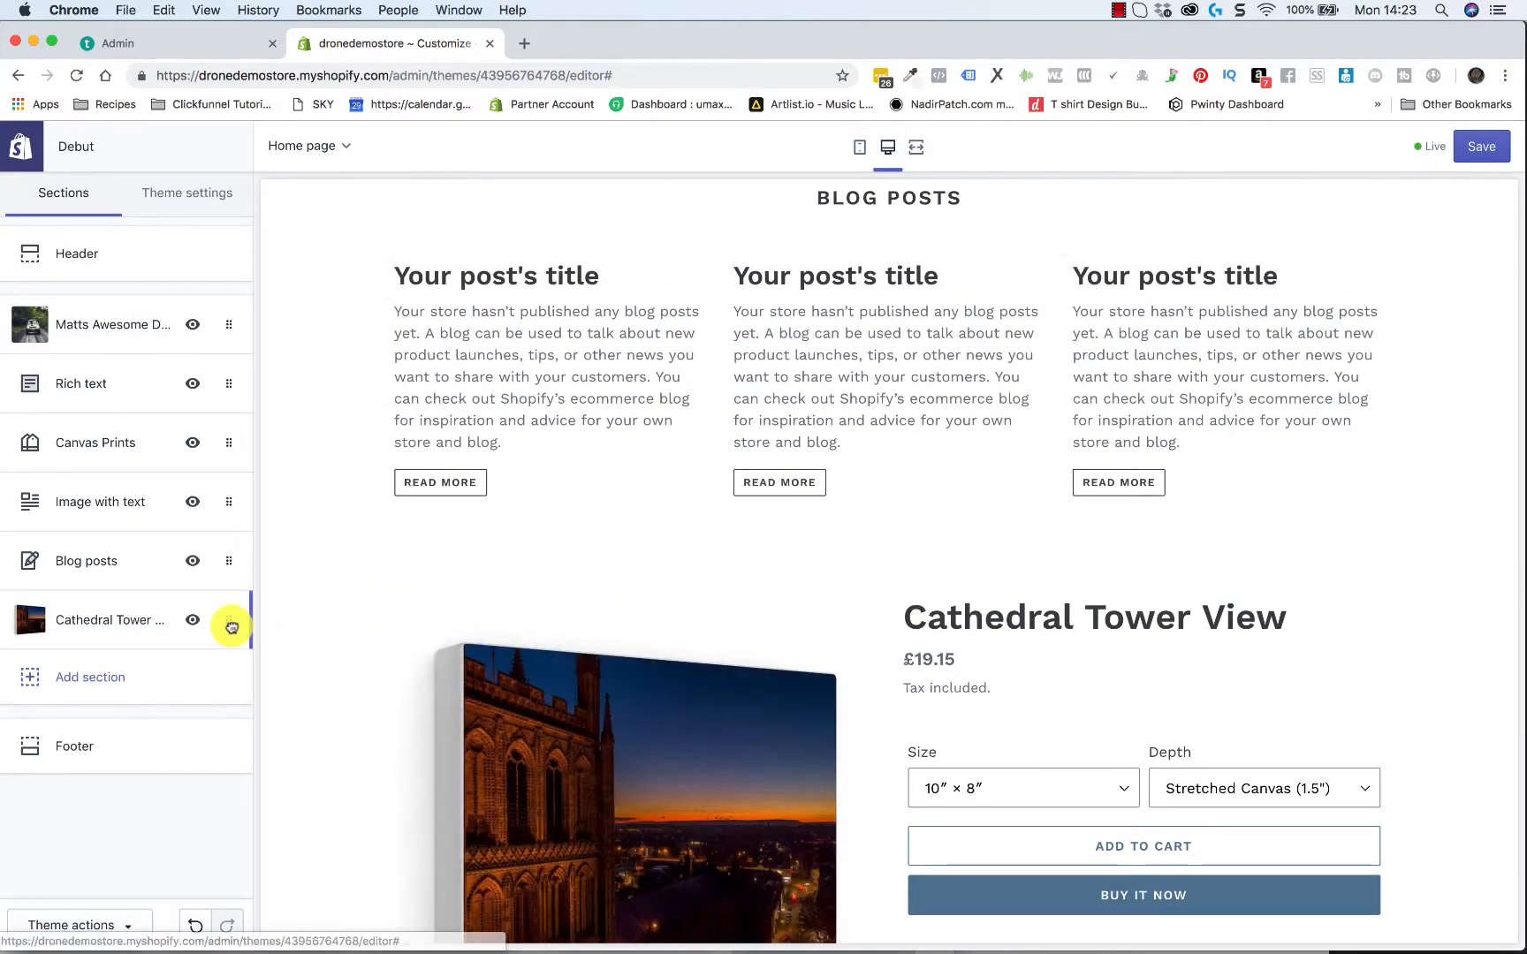
Move the Cathedral Tower View section up the home page order to sit between Rich text and Canvas Prints
drag(229, 621, 218, 501)
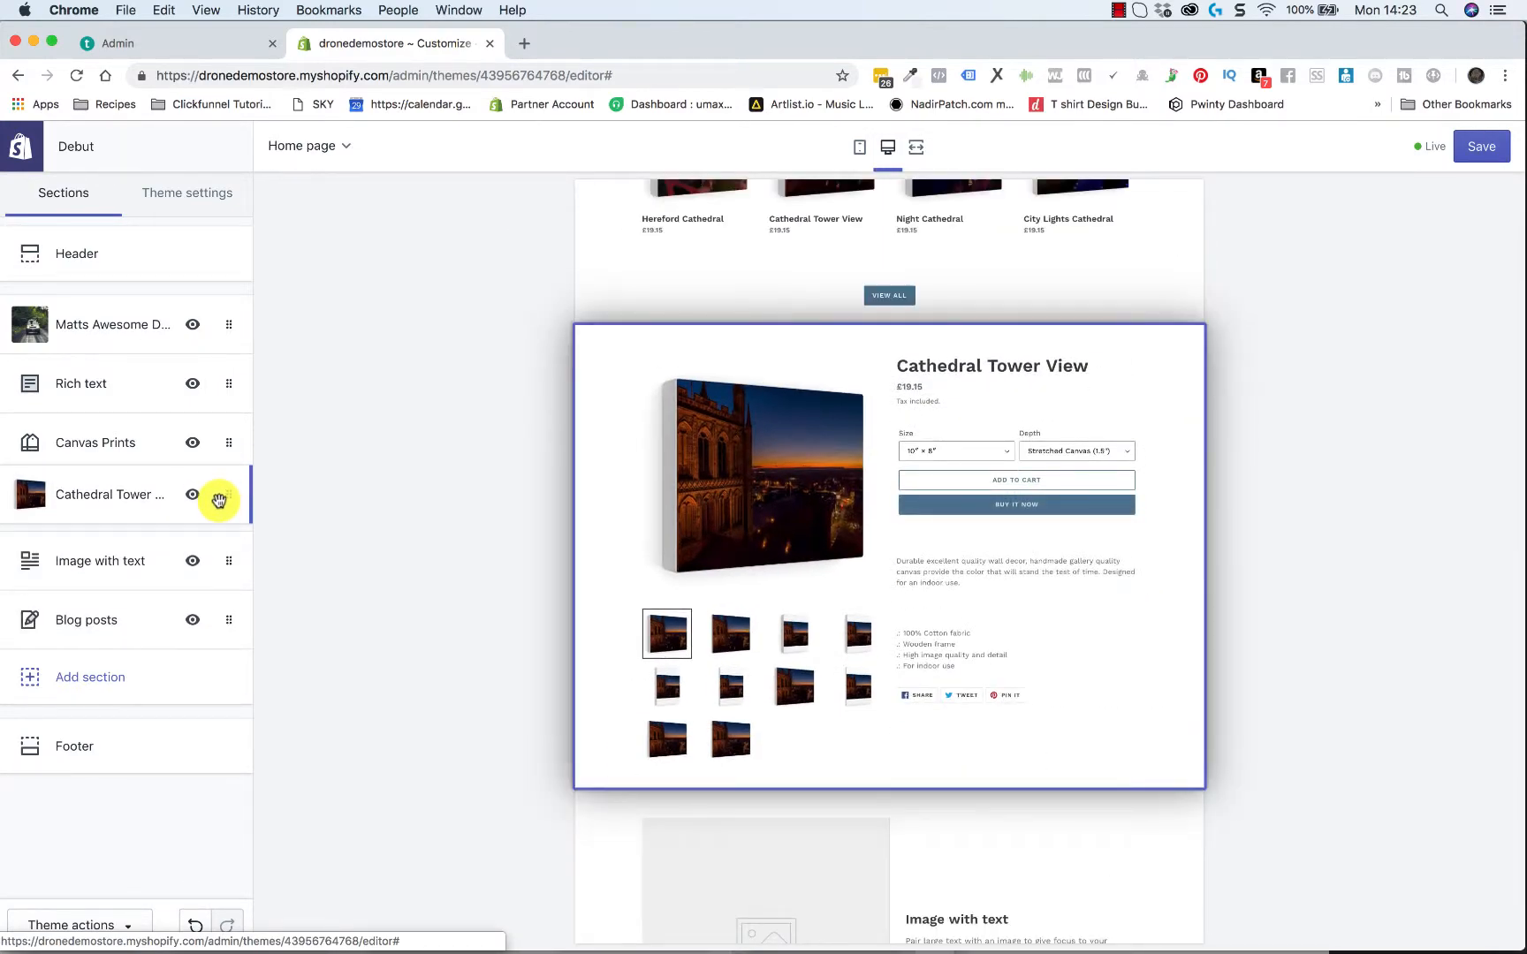
scroll(1122, 418, up, 6)
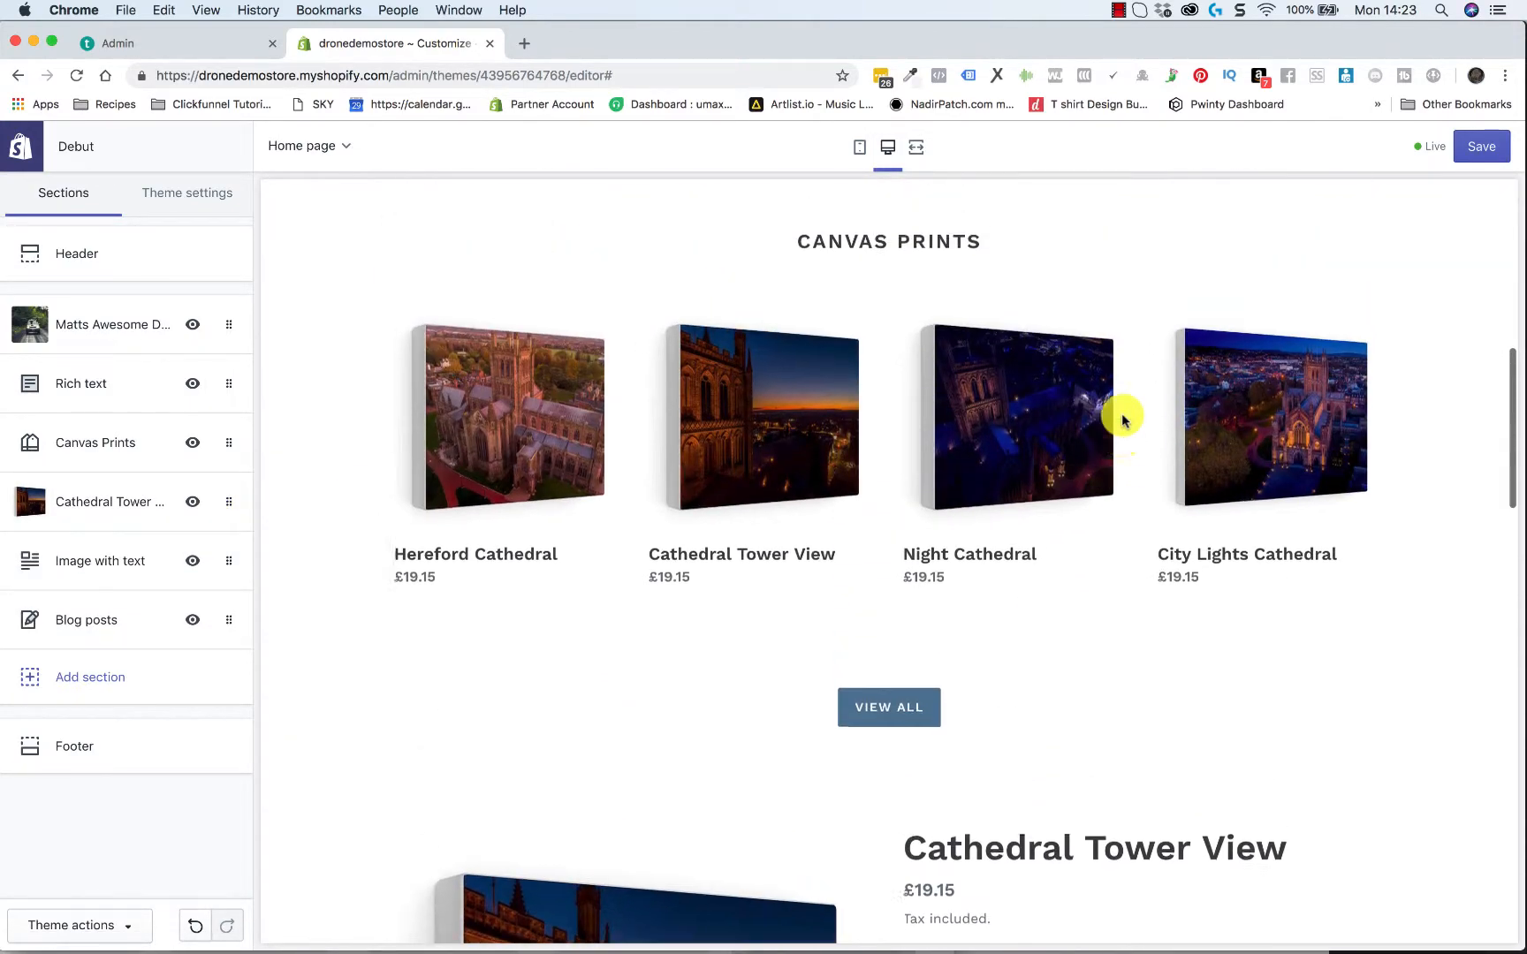
scroll(1122, 418, down, 3)
scroll(1122, 418, up, 8)
scroll(1122, 418, down, 4)
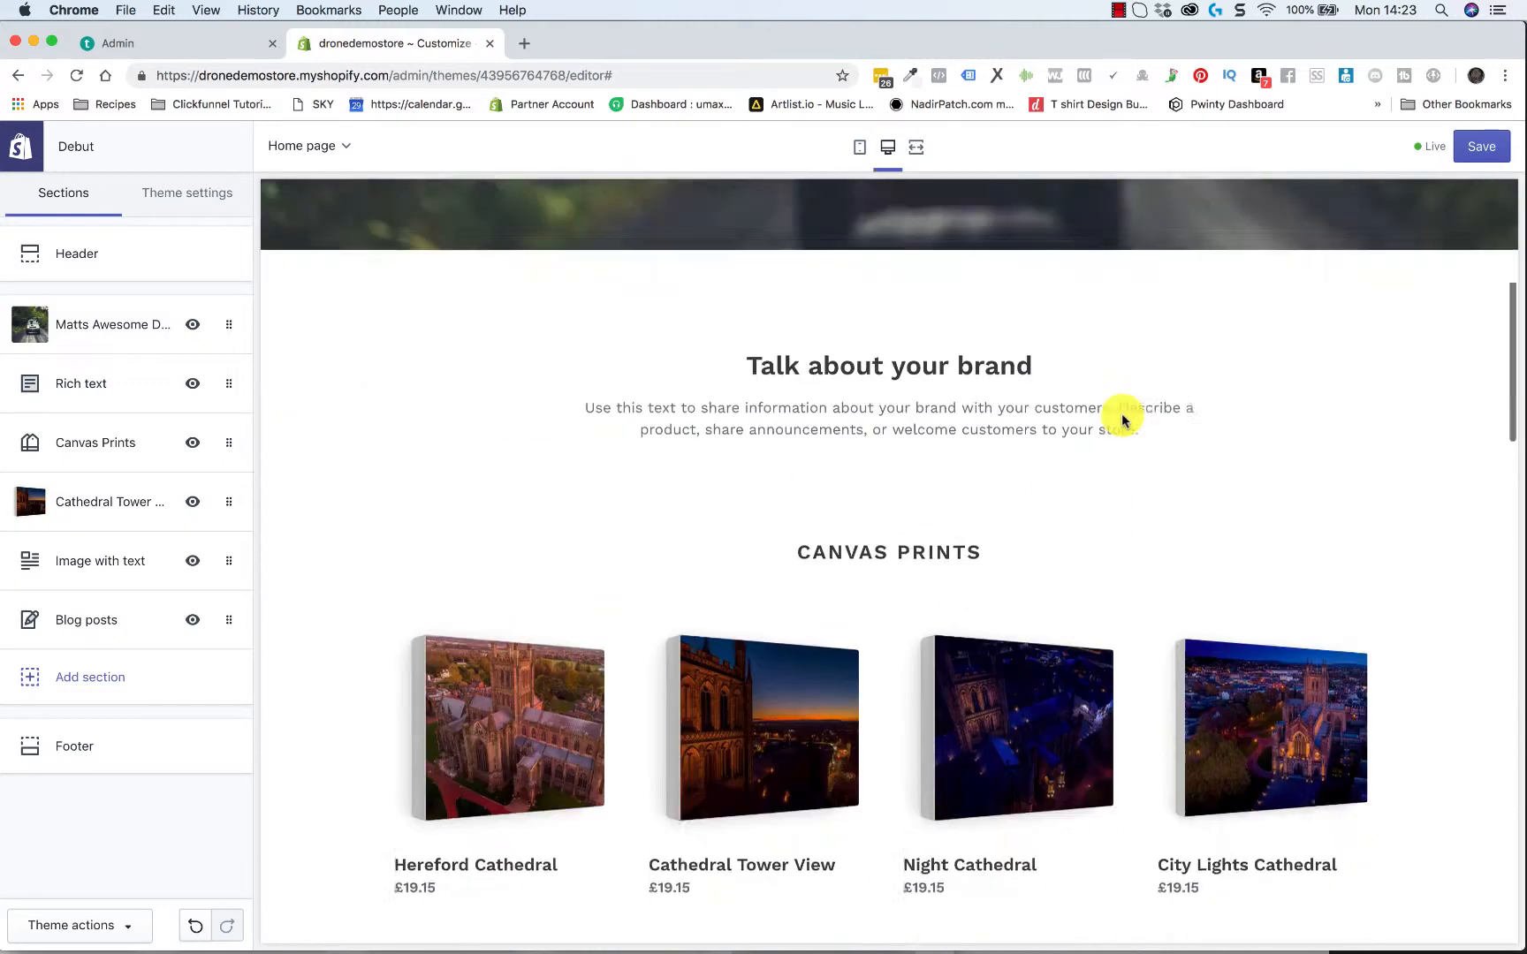
drag(230, 501, 225, 433)
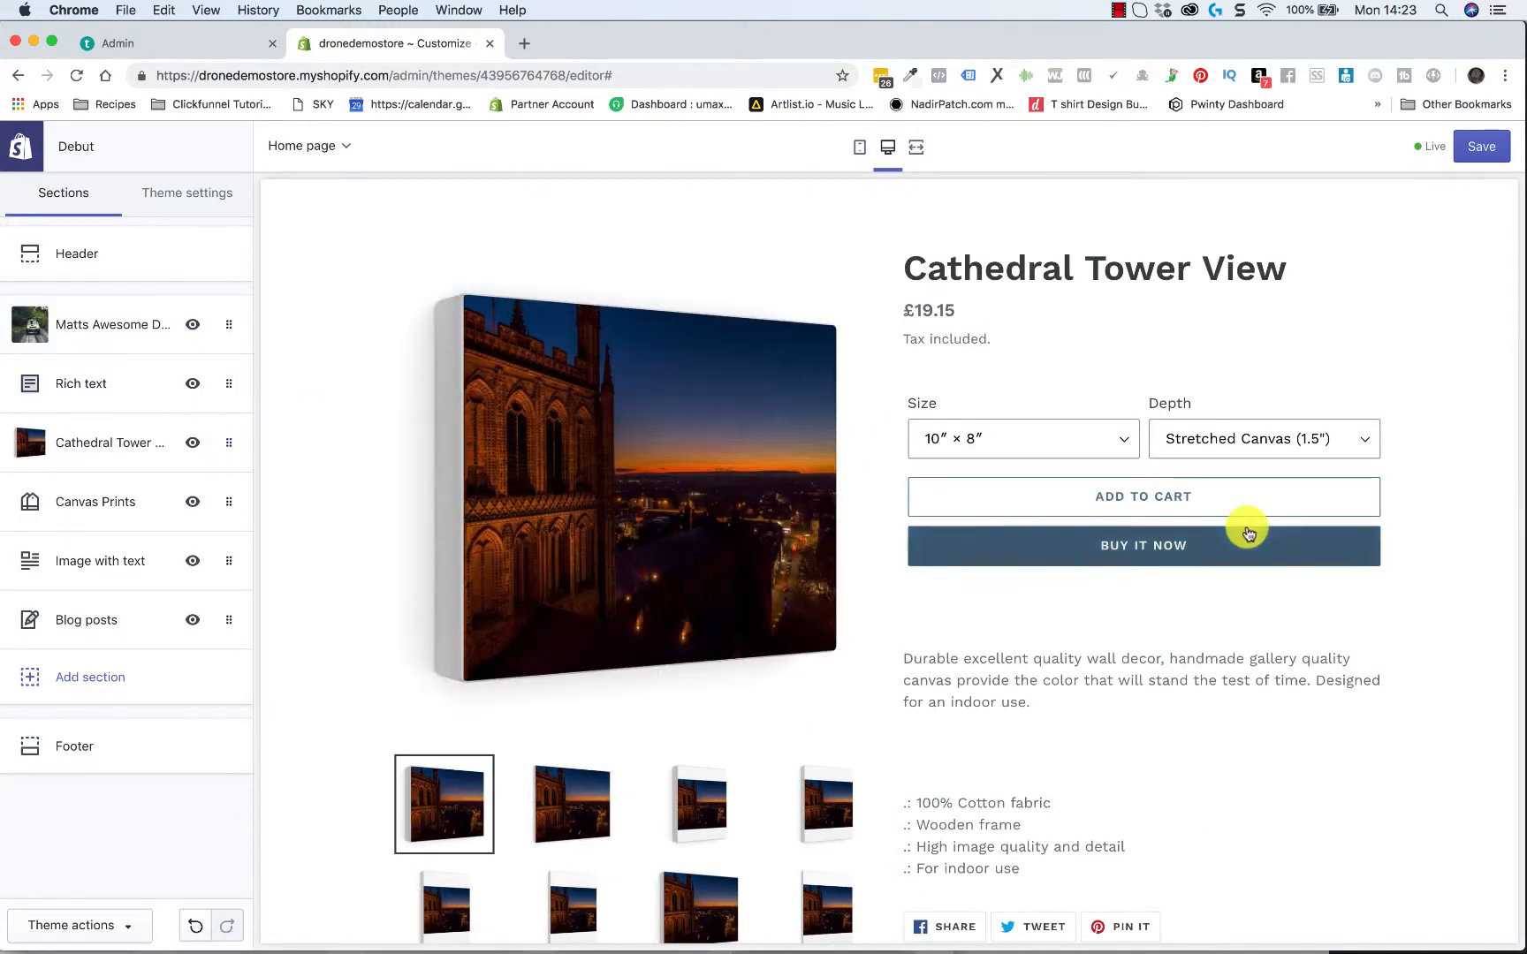
Remove the Image with text section from the home page
scroll(1246, 526, up, 3)
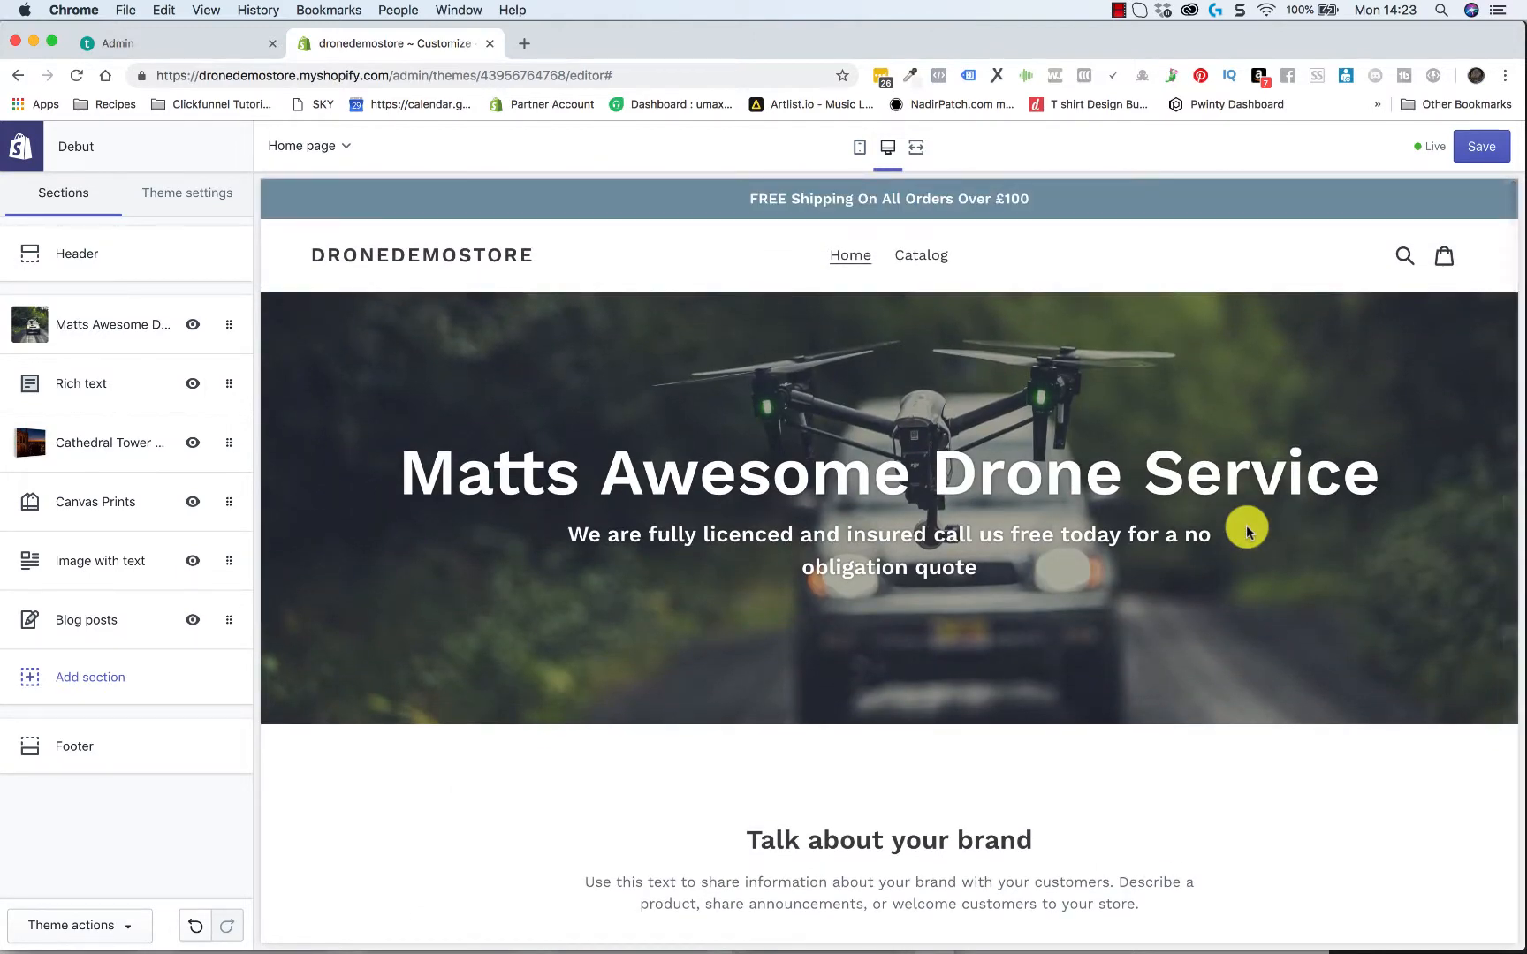
scroll(1247, 531, down, 12)
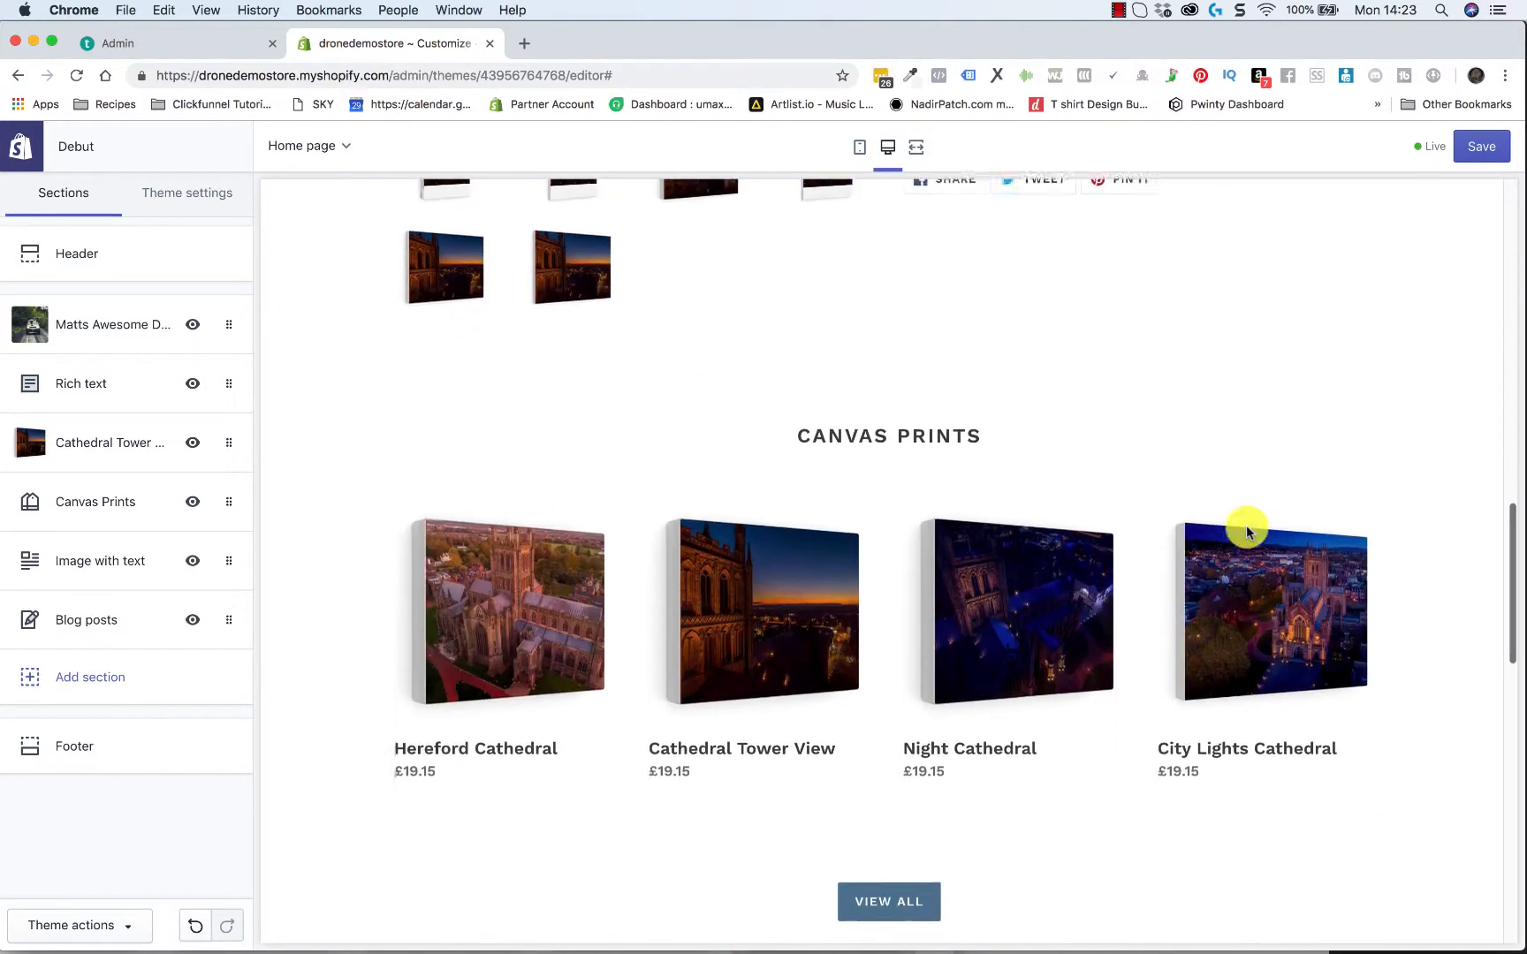
scroll(1248, 530, down, 5)
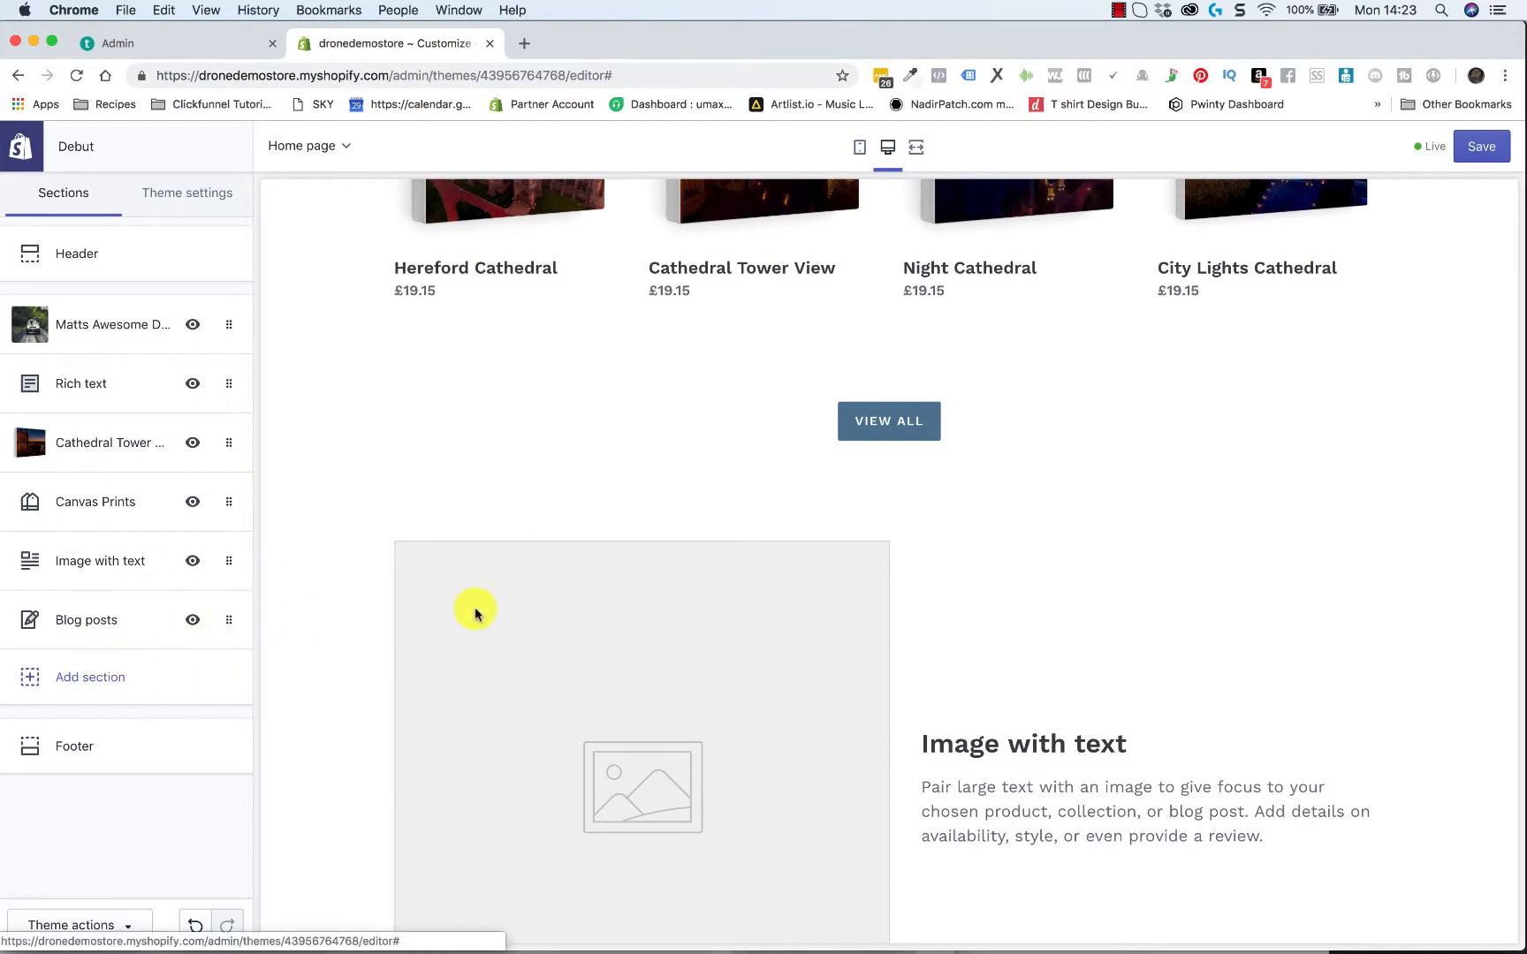
click(106, 566)
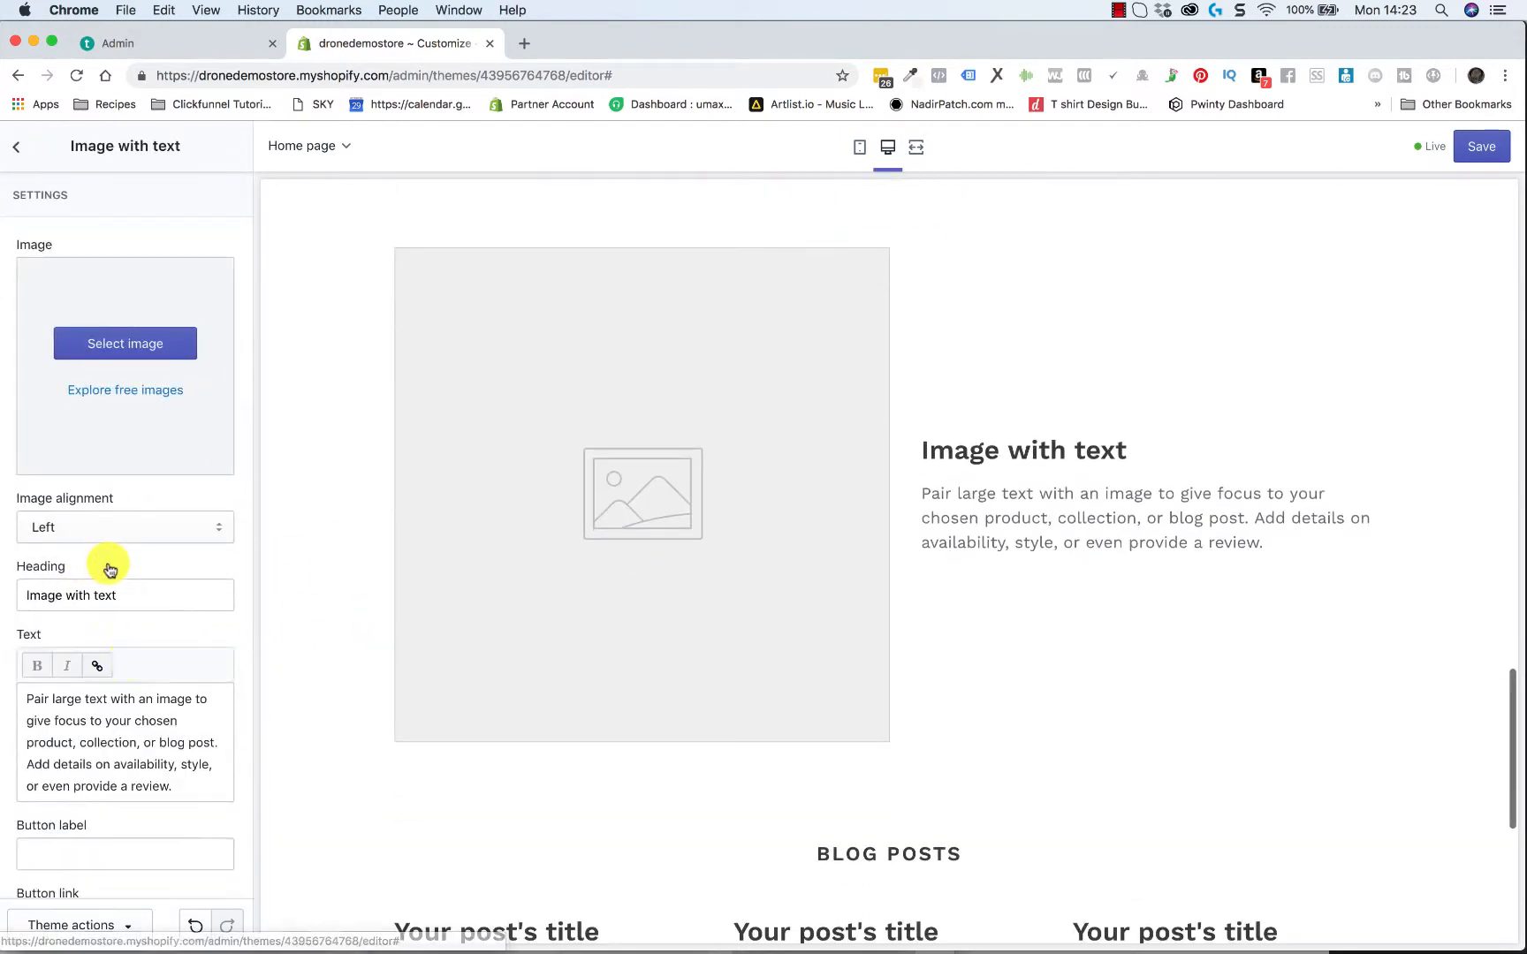
scroll(144, 753, down, 3)
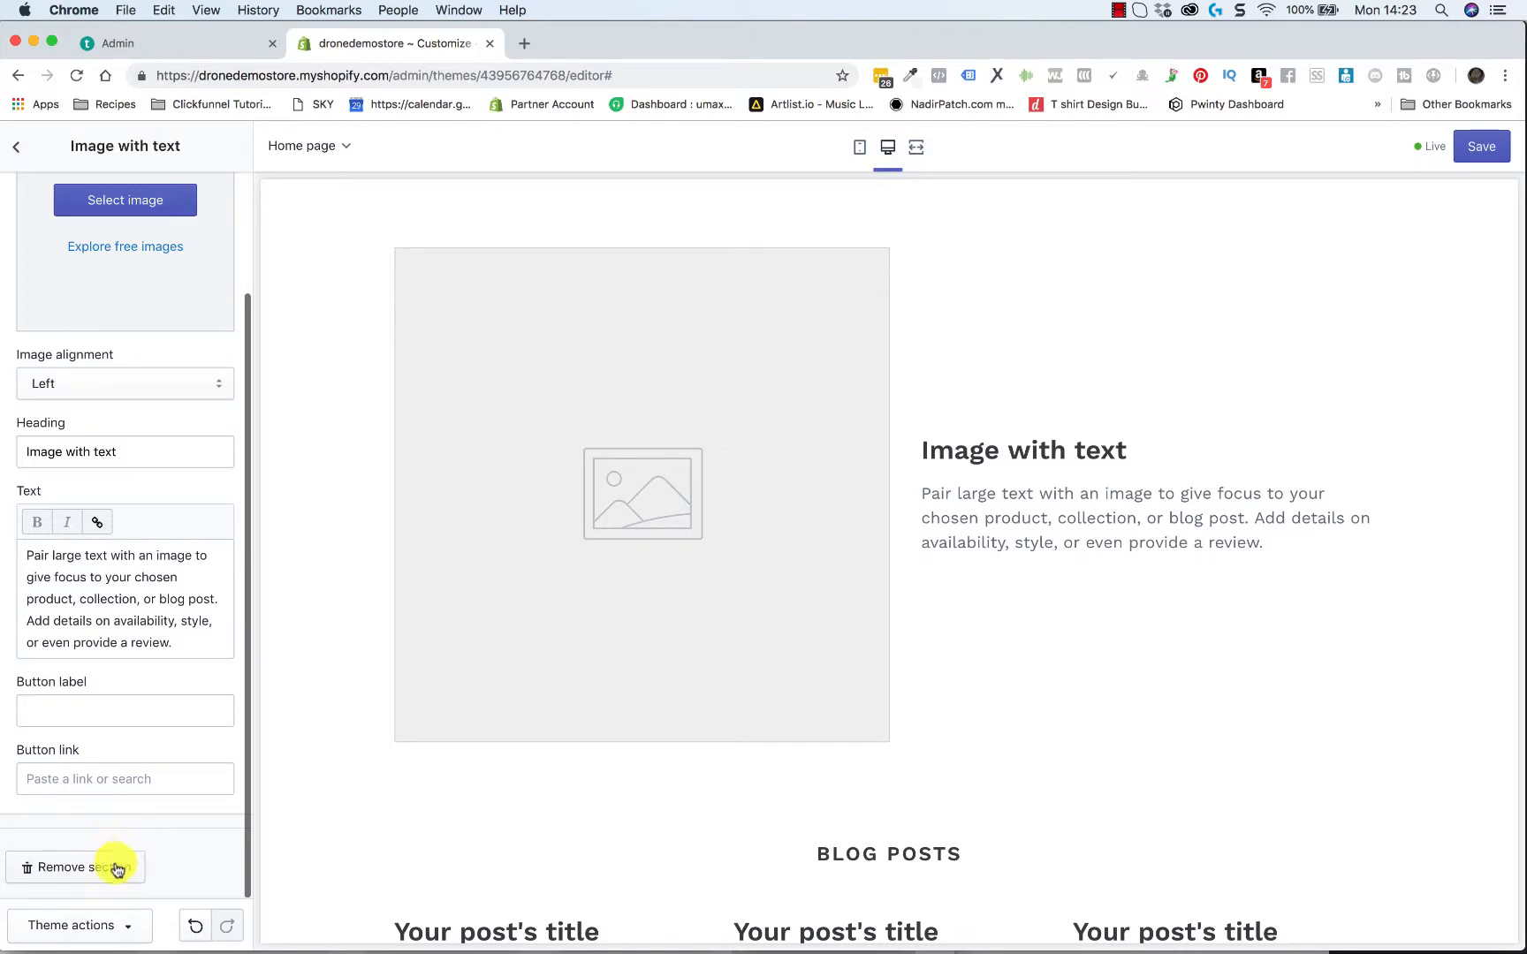
click(75, 875)
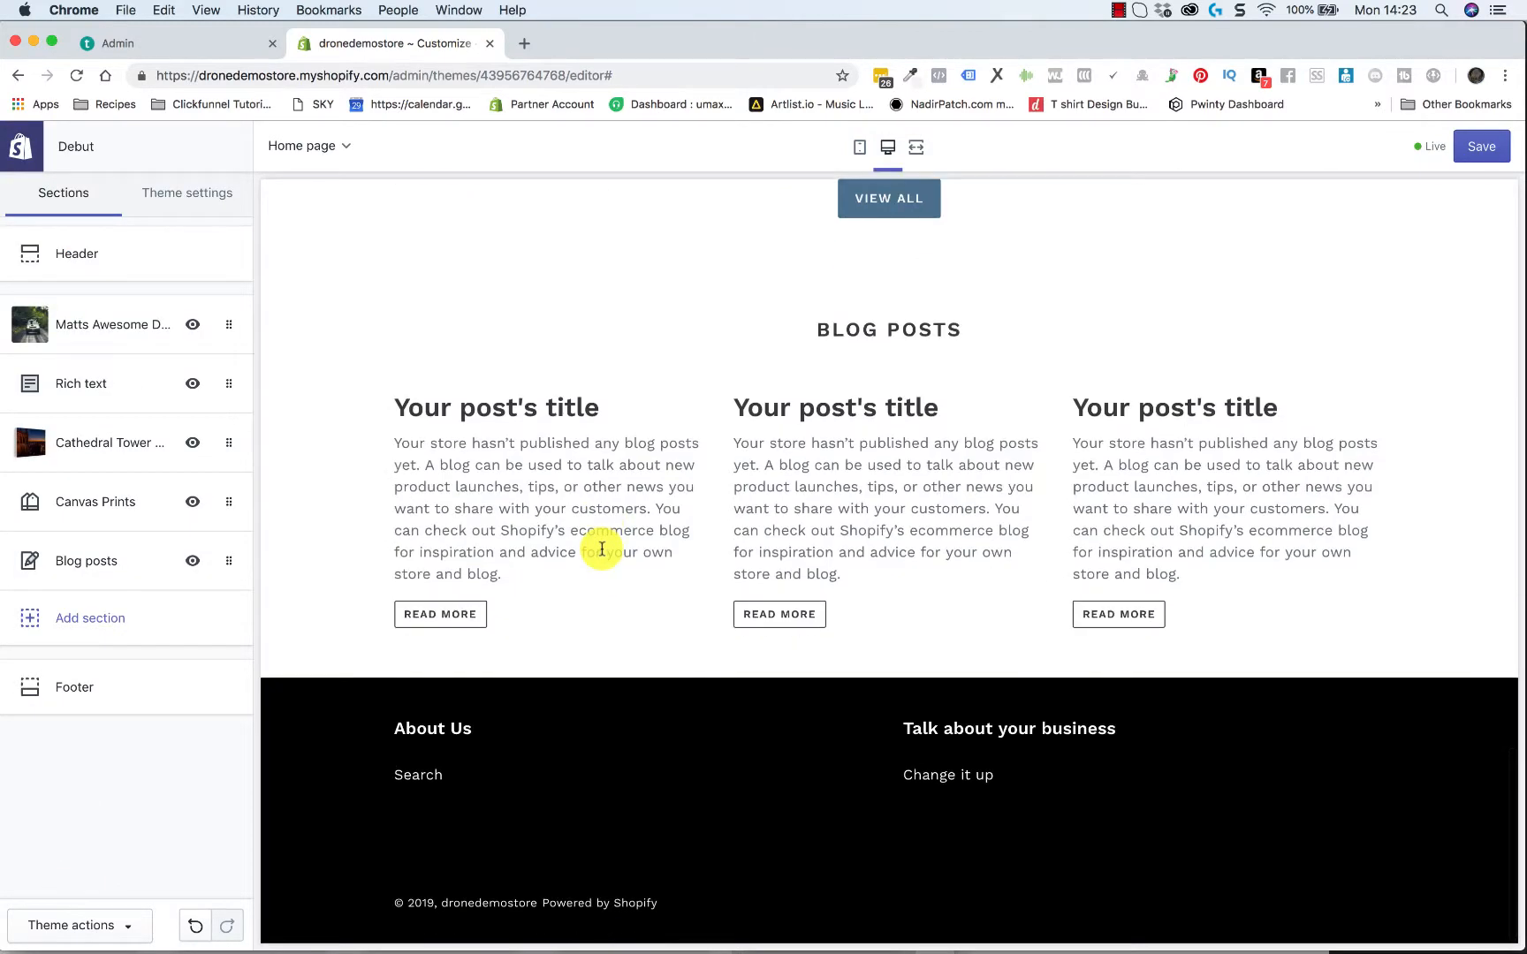
Examine the section types that can be added to the home page, and close the list without adding any
scroll(601, 549, up, 15)
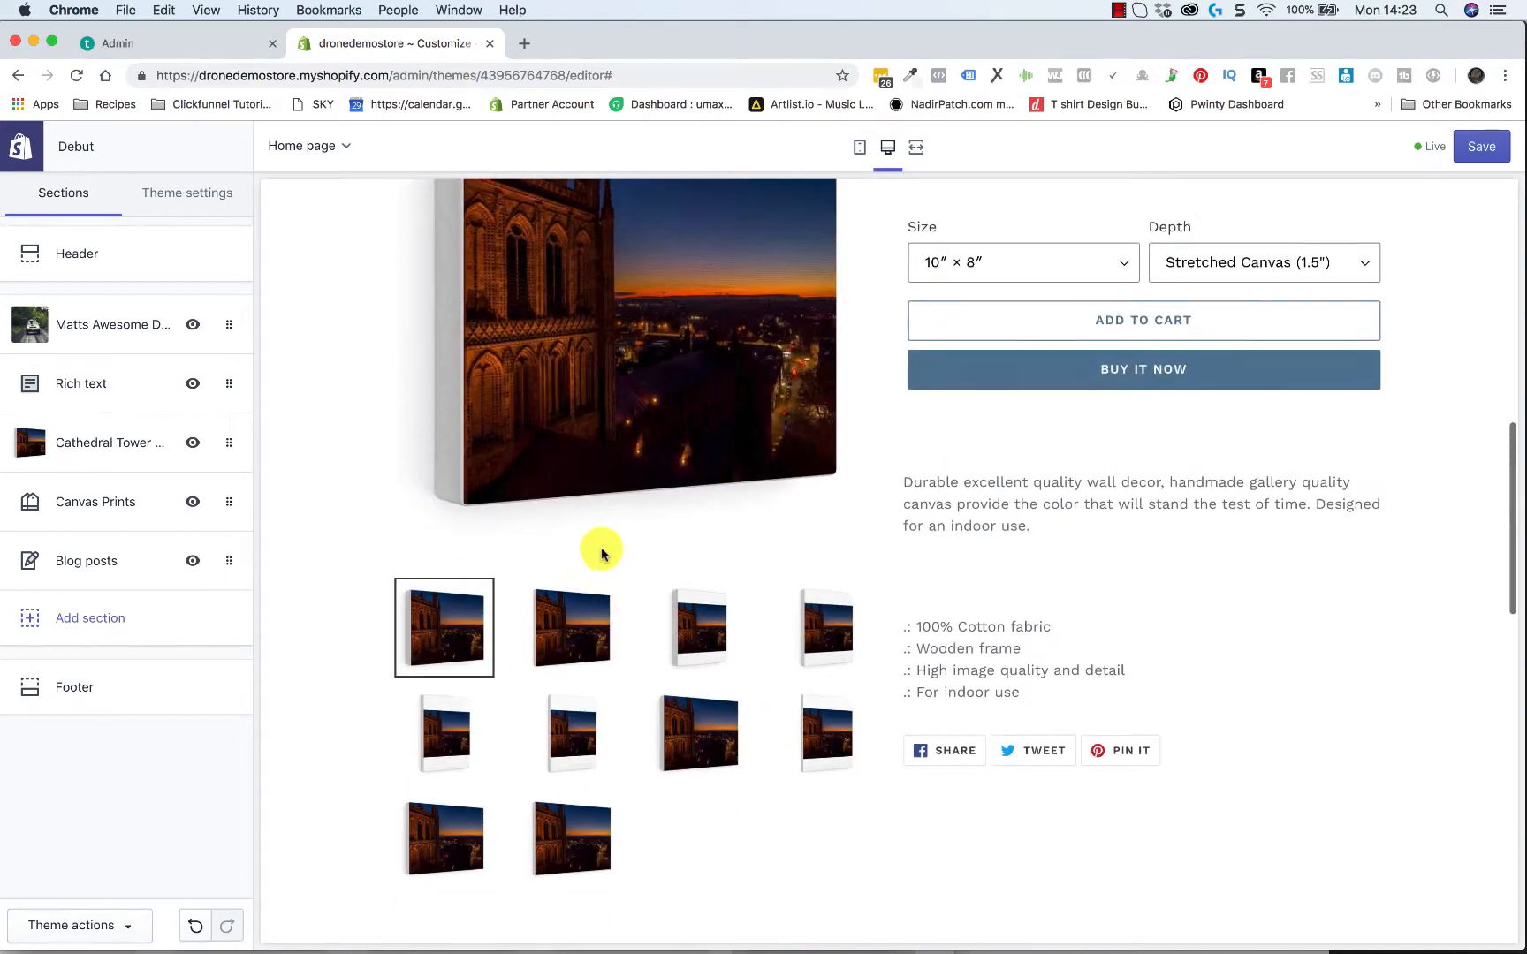
click(93, 621)
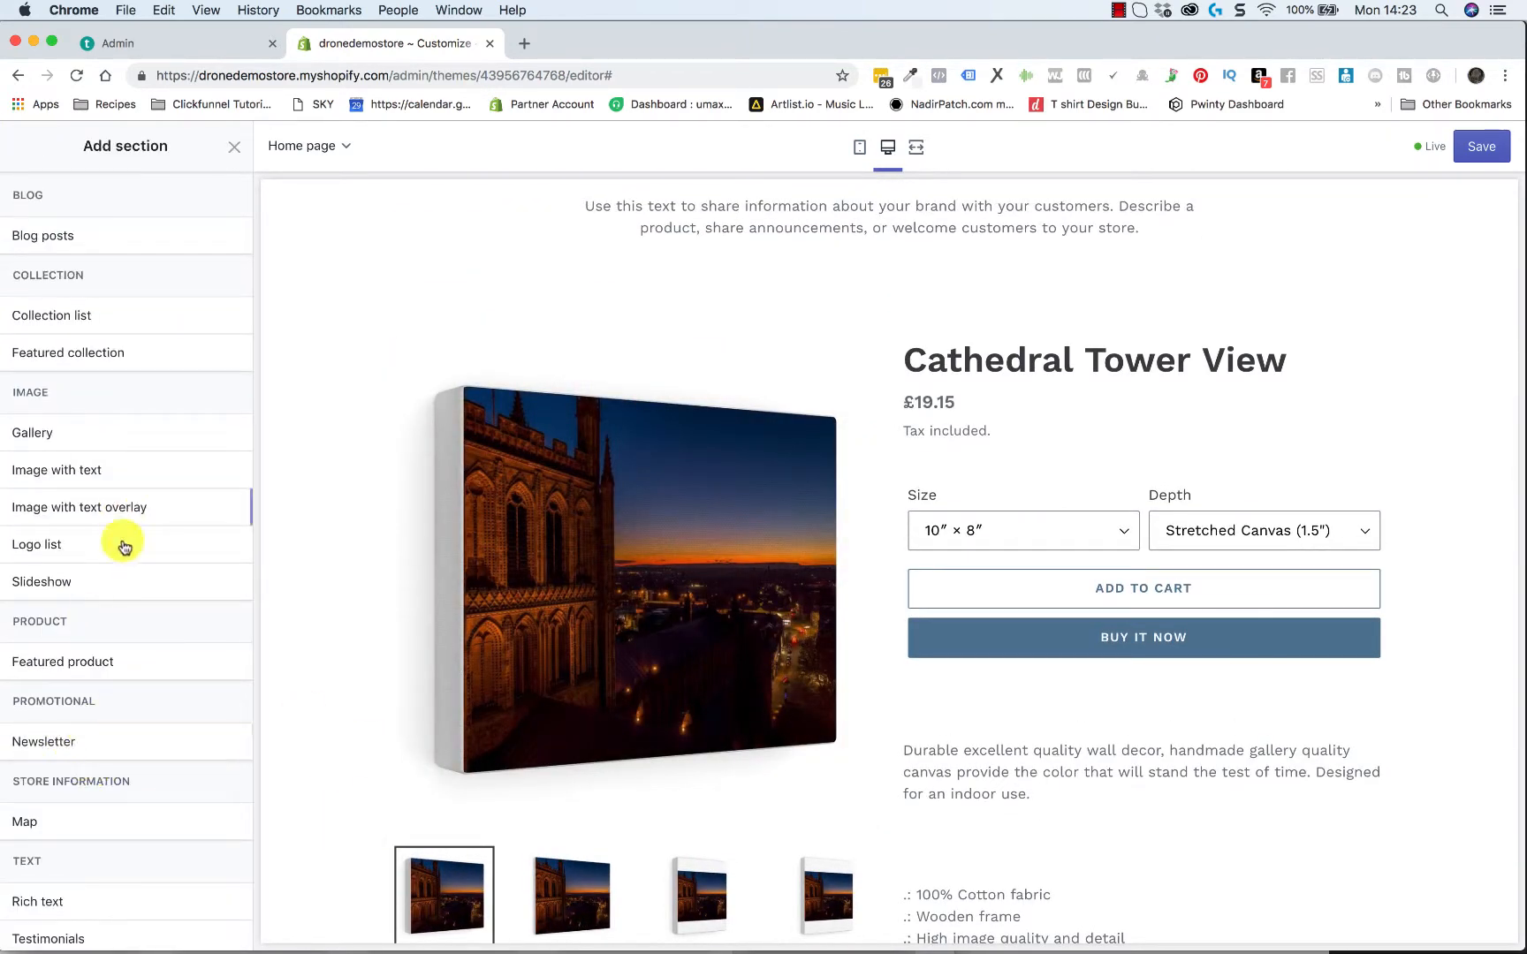
scroll(112, 777, down, 5)
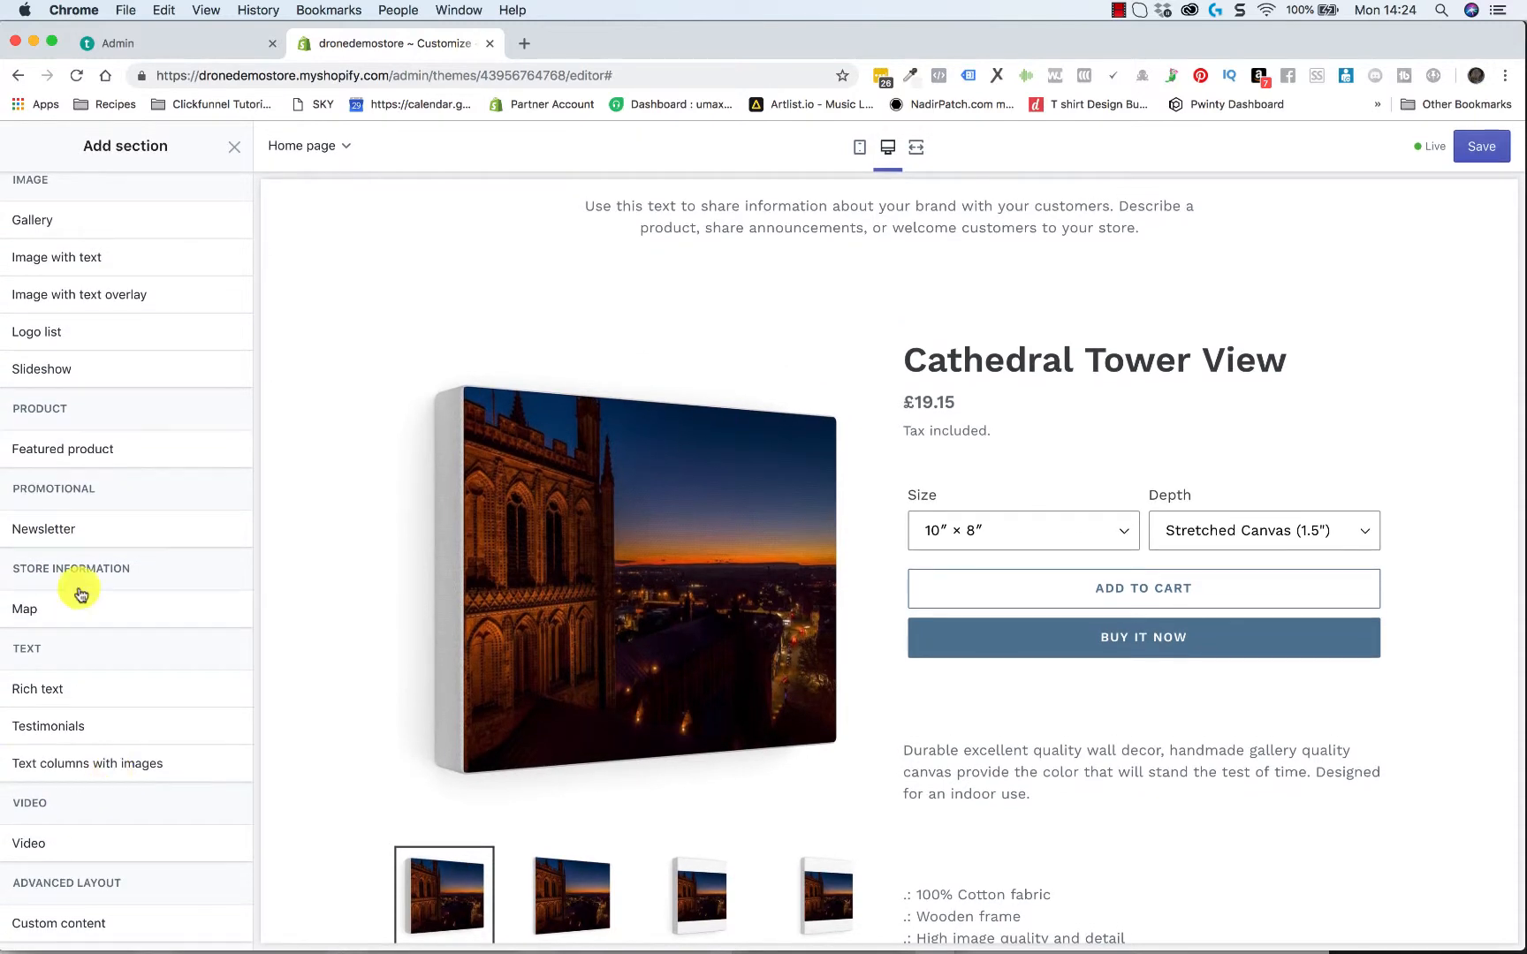
scroll(34, 400, up, 4)
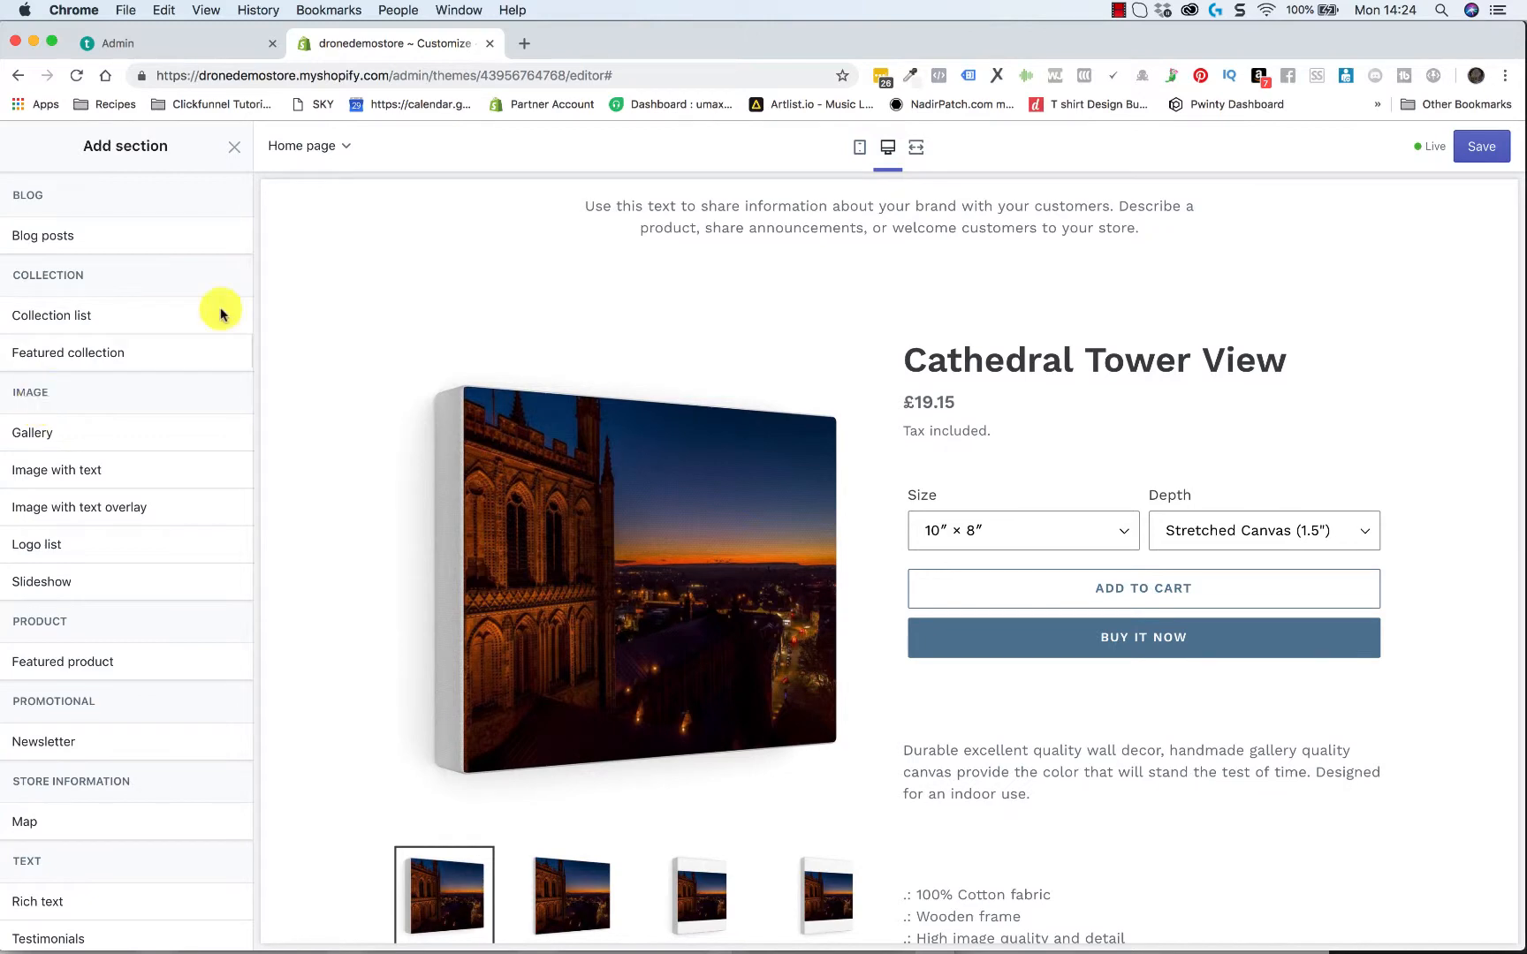
click(234, 148)
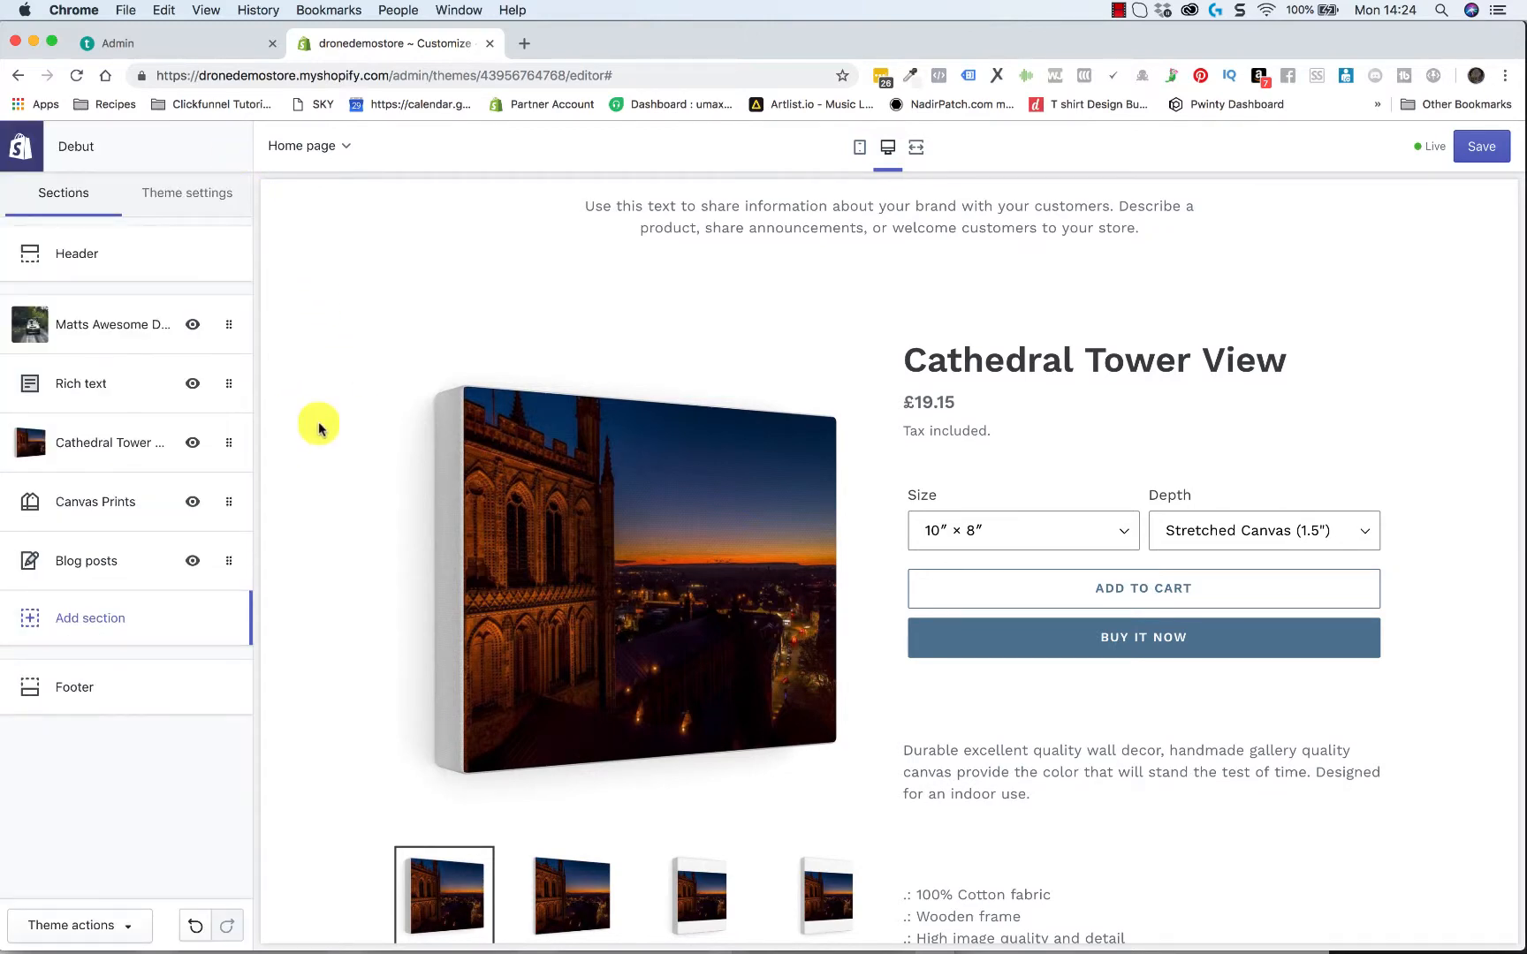
Examine the home page preview from the header and banner through the featured product and Canvas Prints to the blog posts
scroll(1101, 562, up, 8)
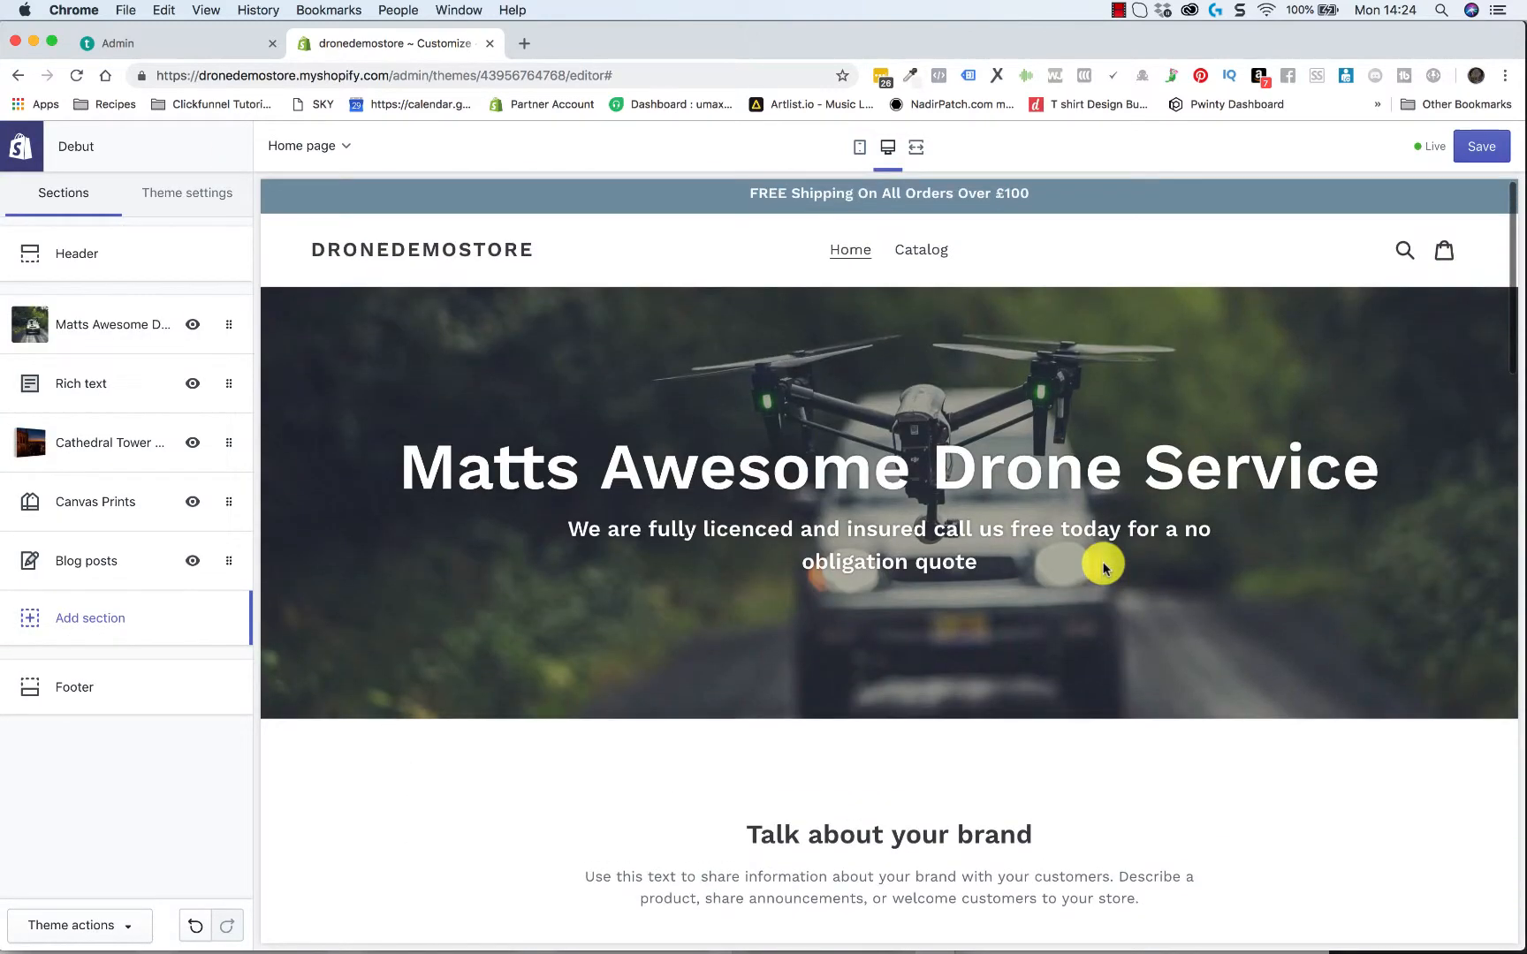
scroll(1102, 566, down, 10)
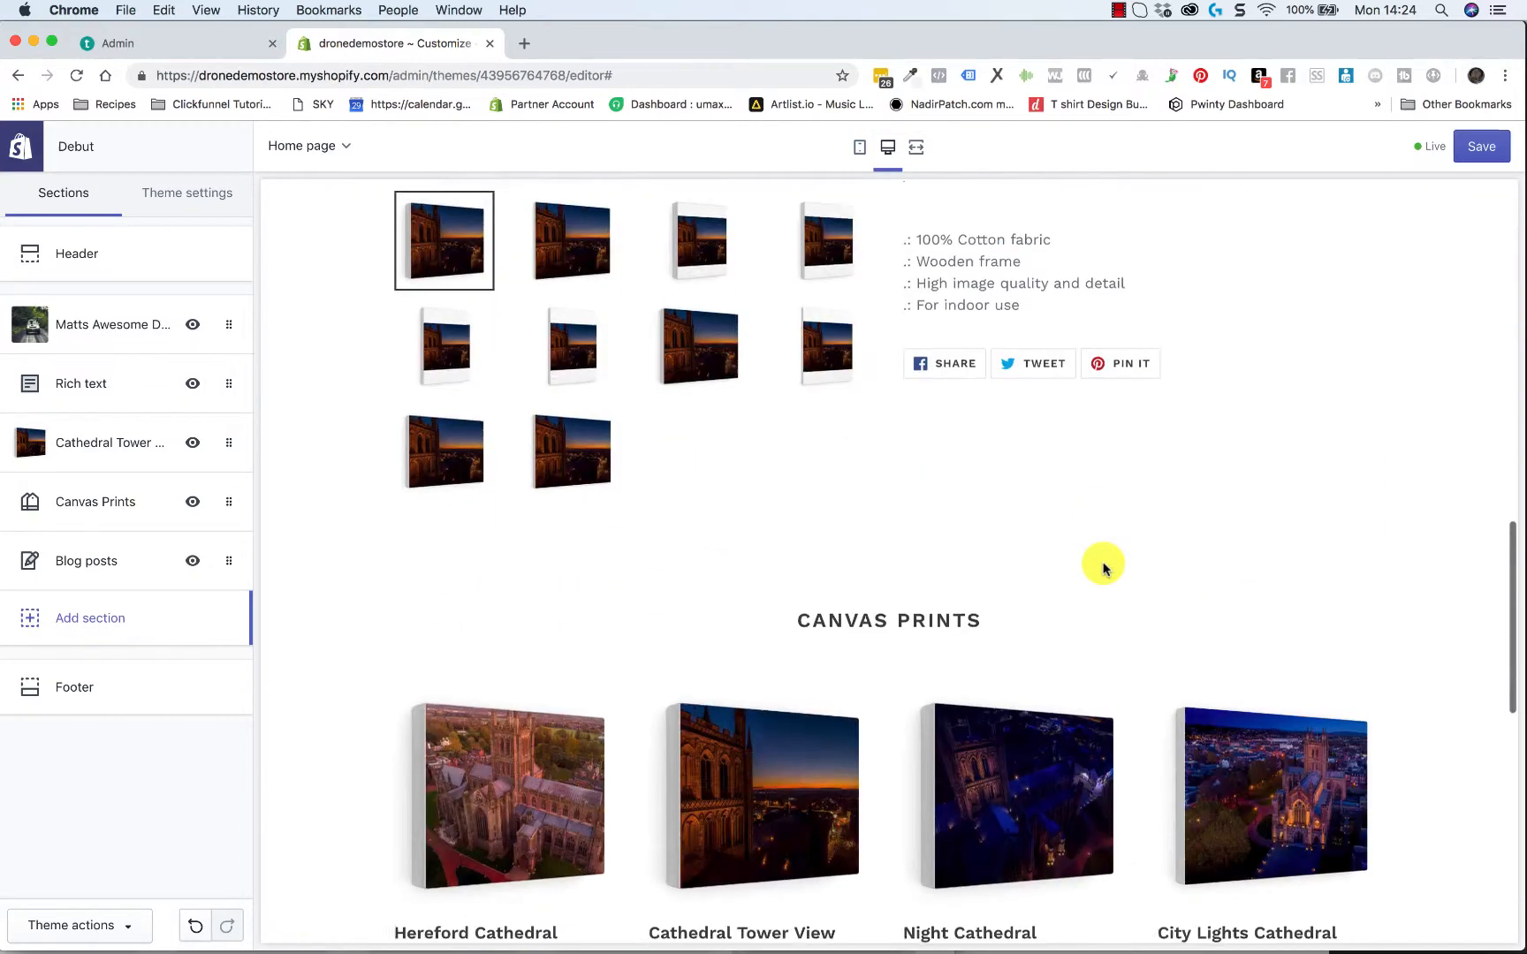
scroll(1102, 565, down, 8)
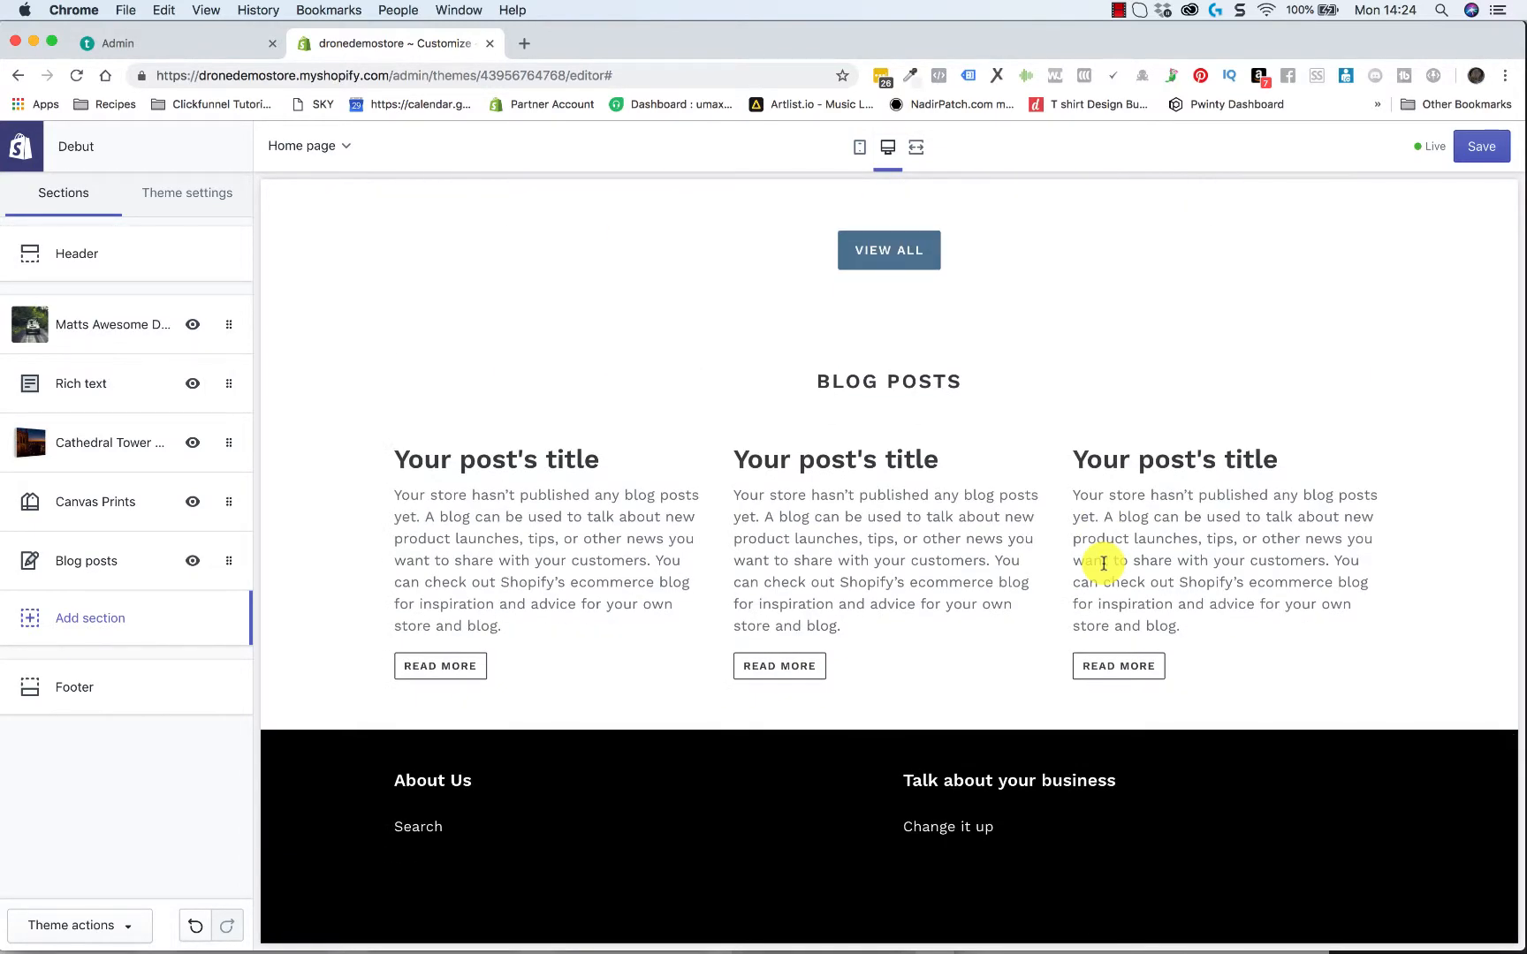
scroll(1170, 450, up, 10)
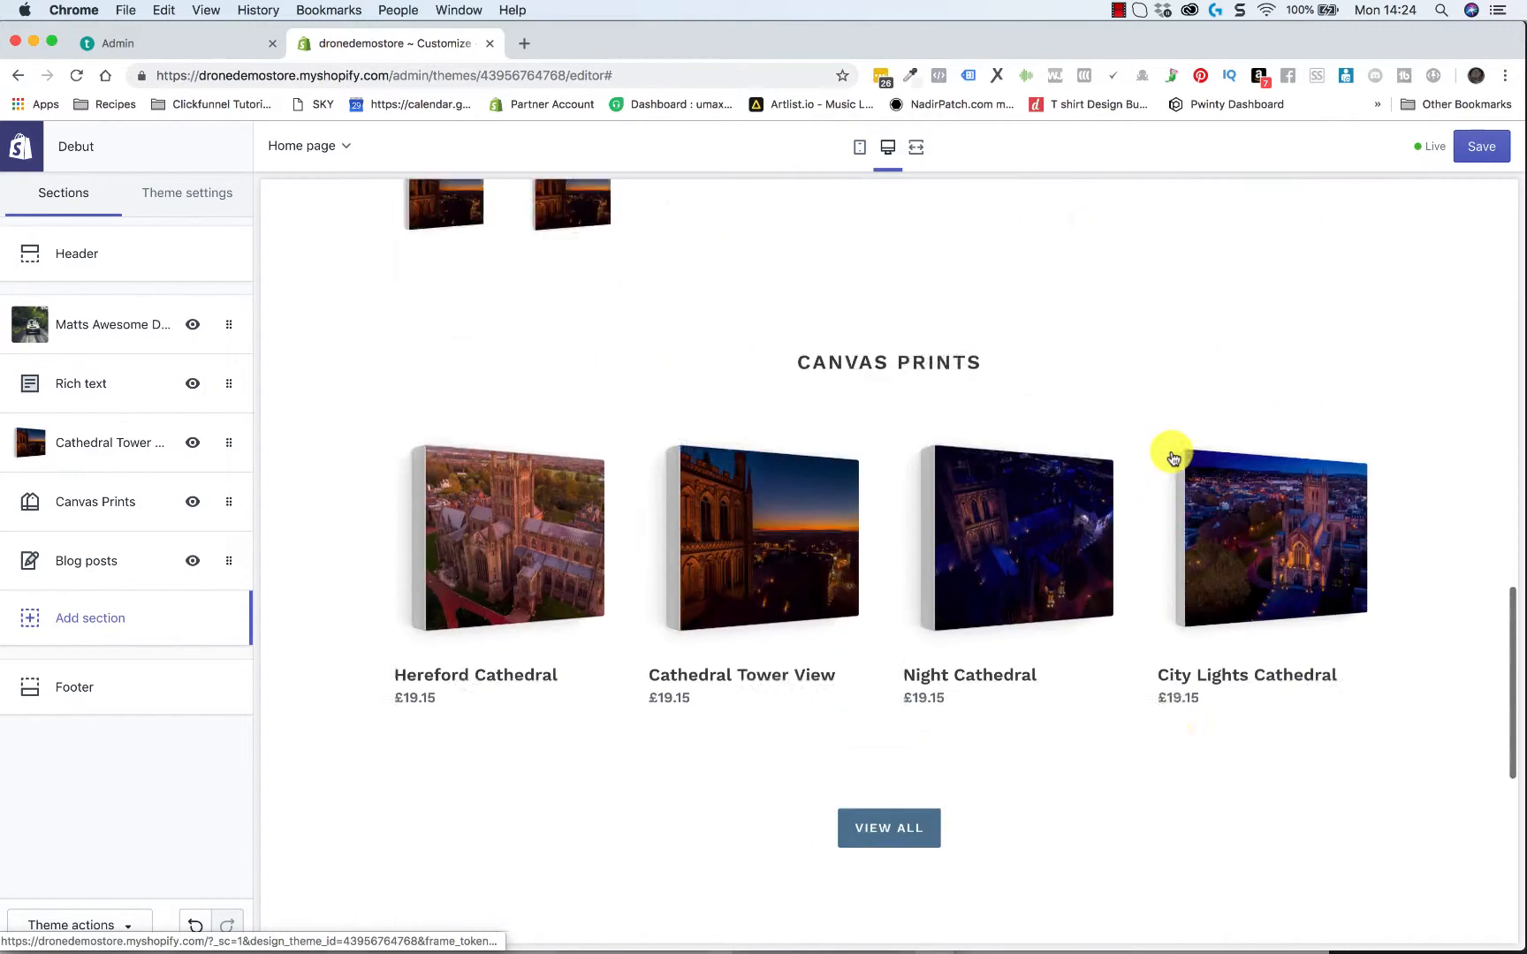
scroll(1171, 455, up, 6)
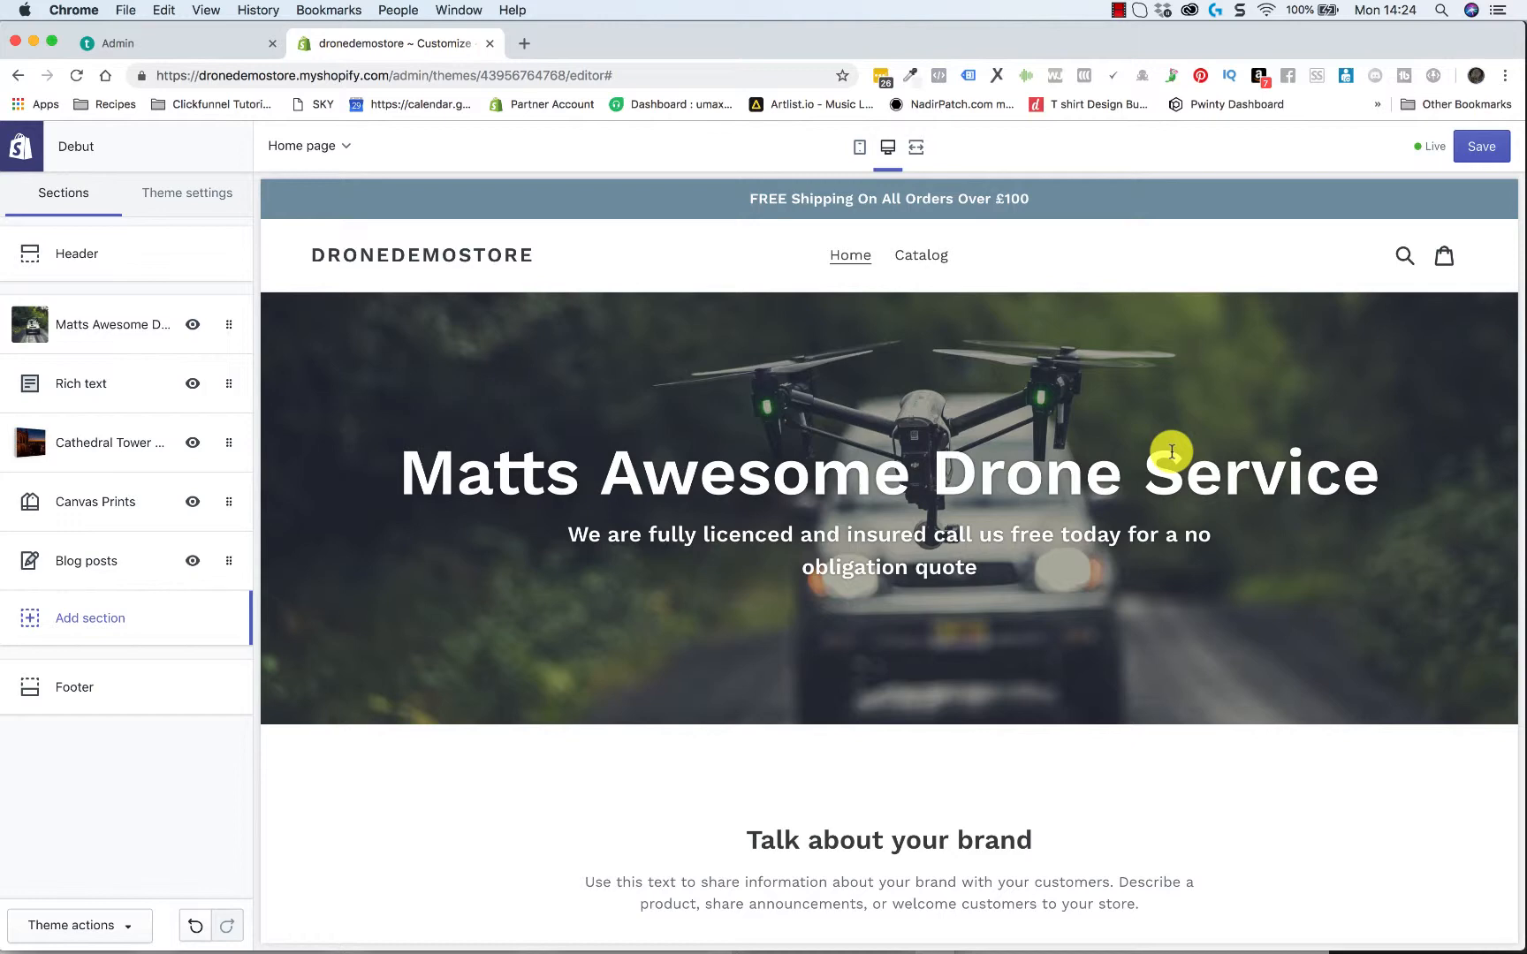
scroll(1171, 452, down, 10)
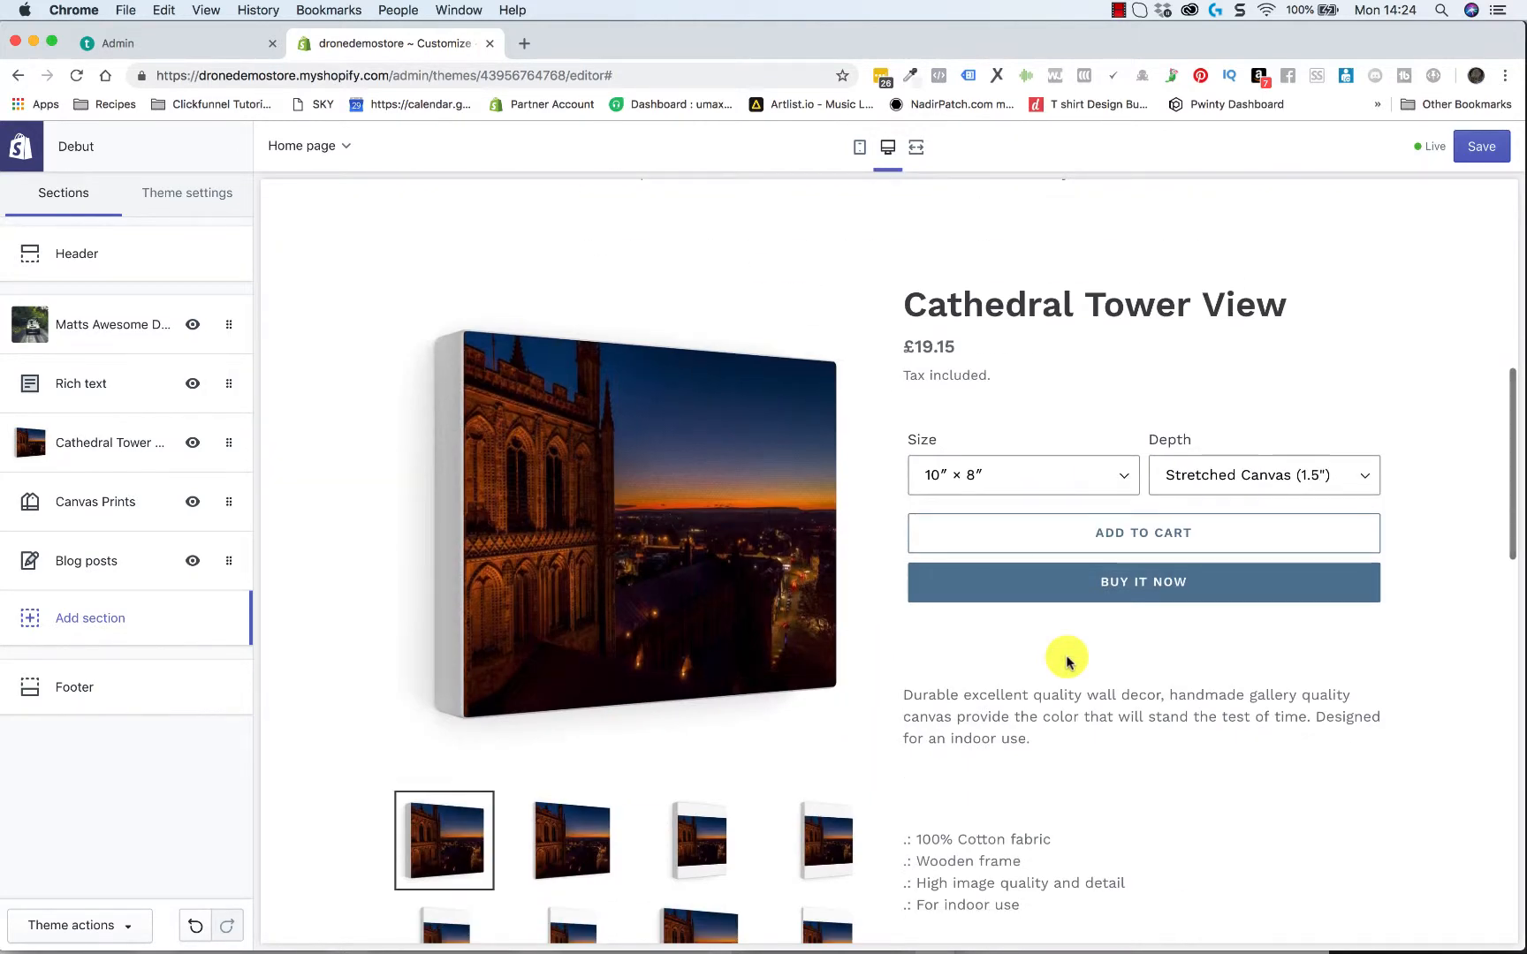
scroll(1016, 715, down, 3)
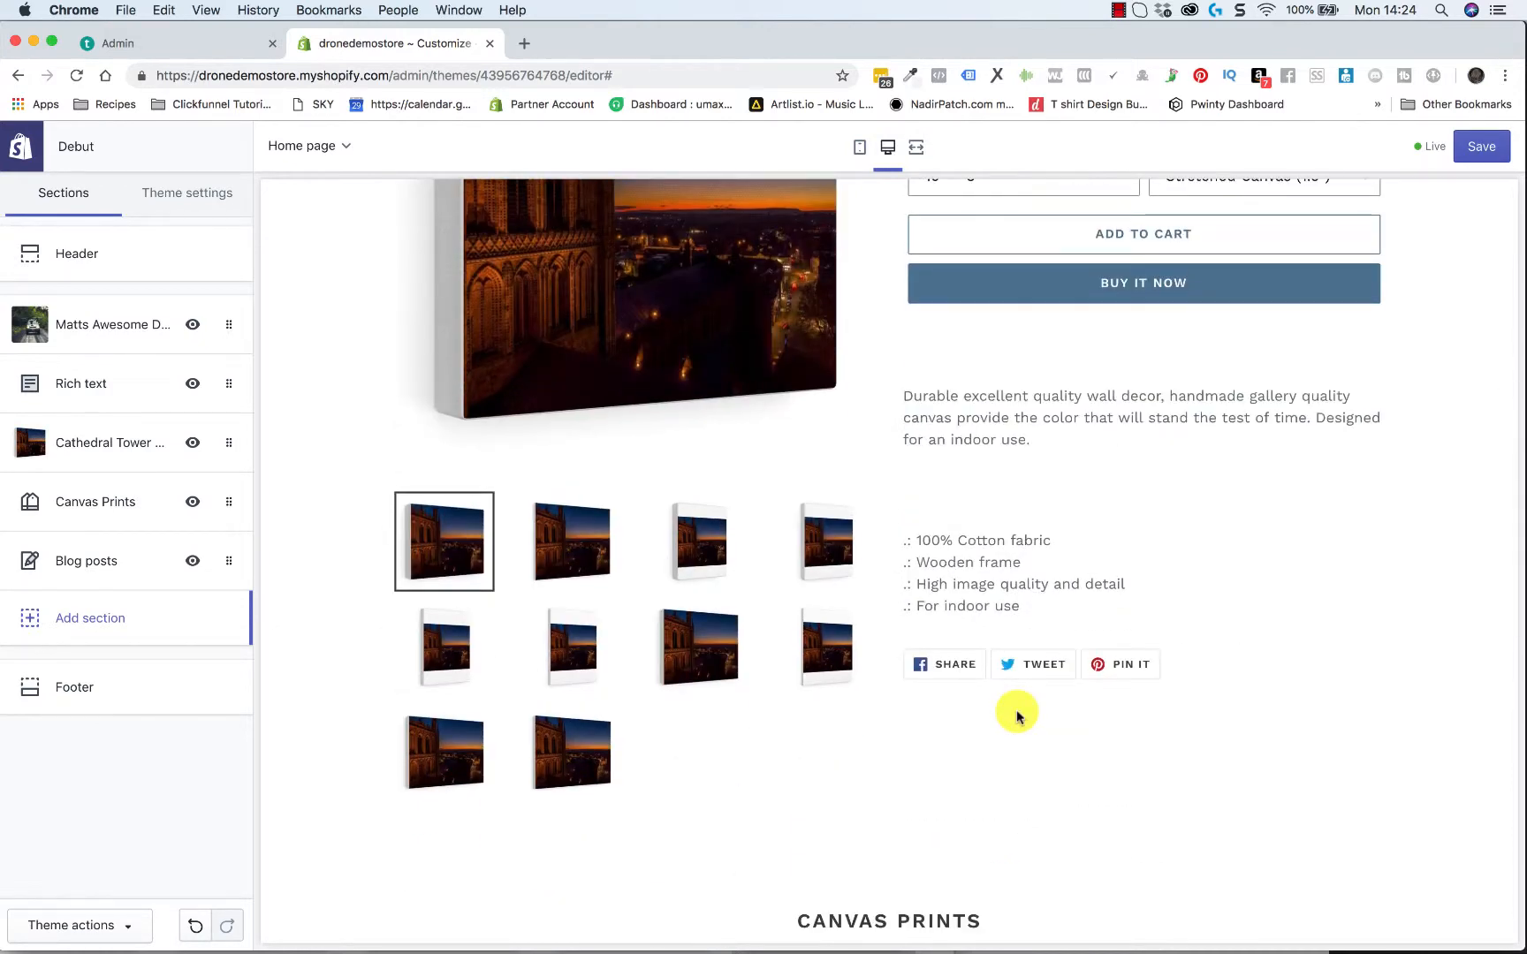
scroll(965, 769, down, 3)
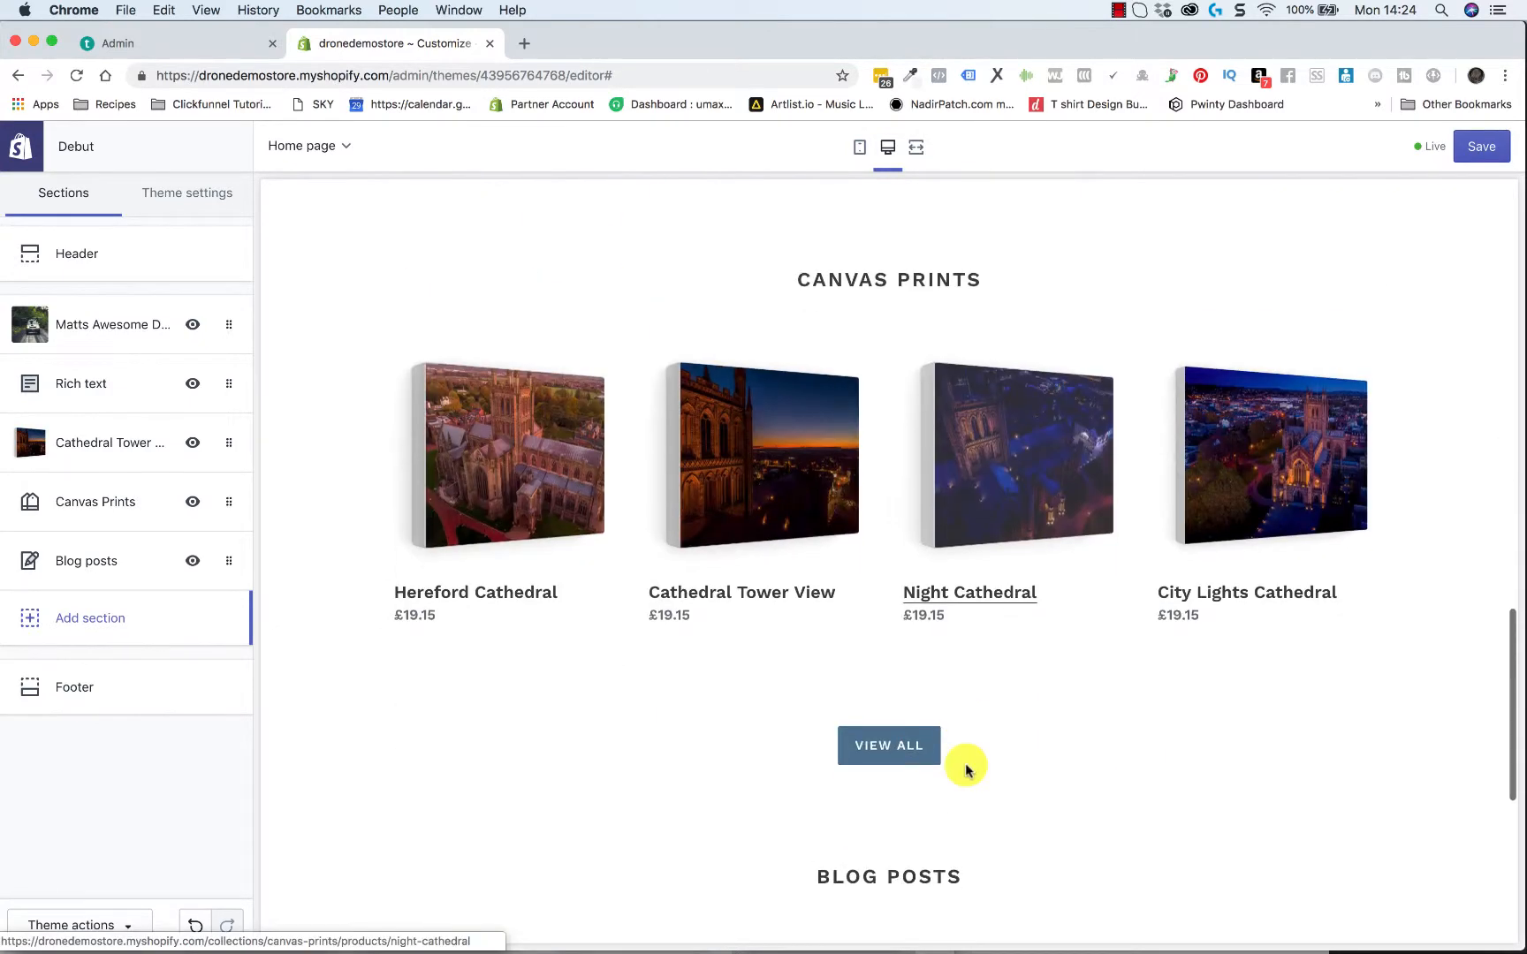
scroll(870, 554, down, 3)
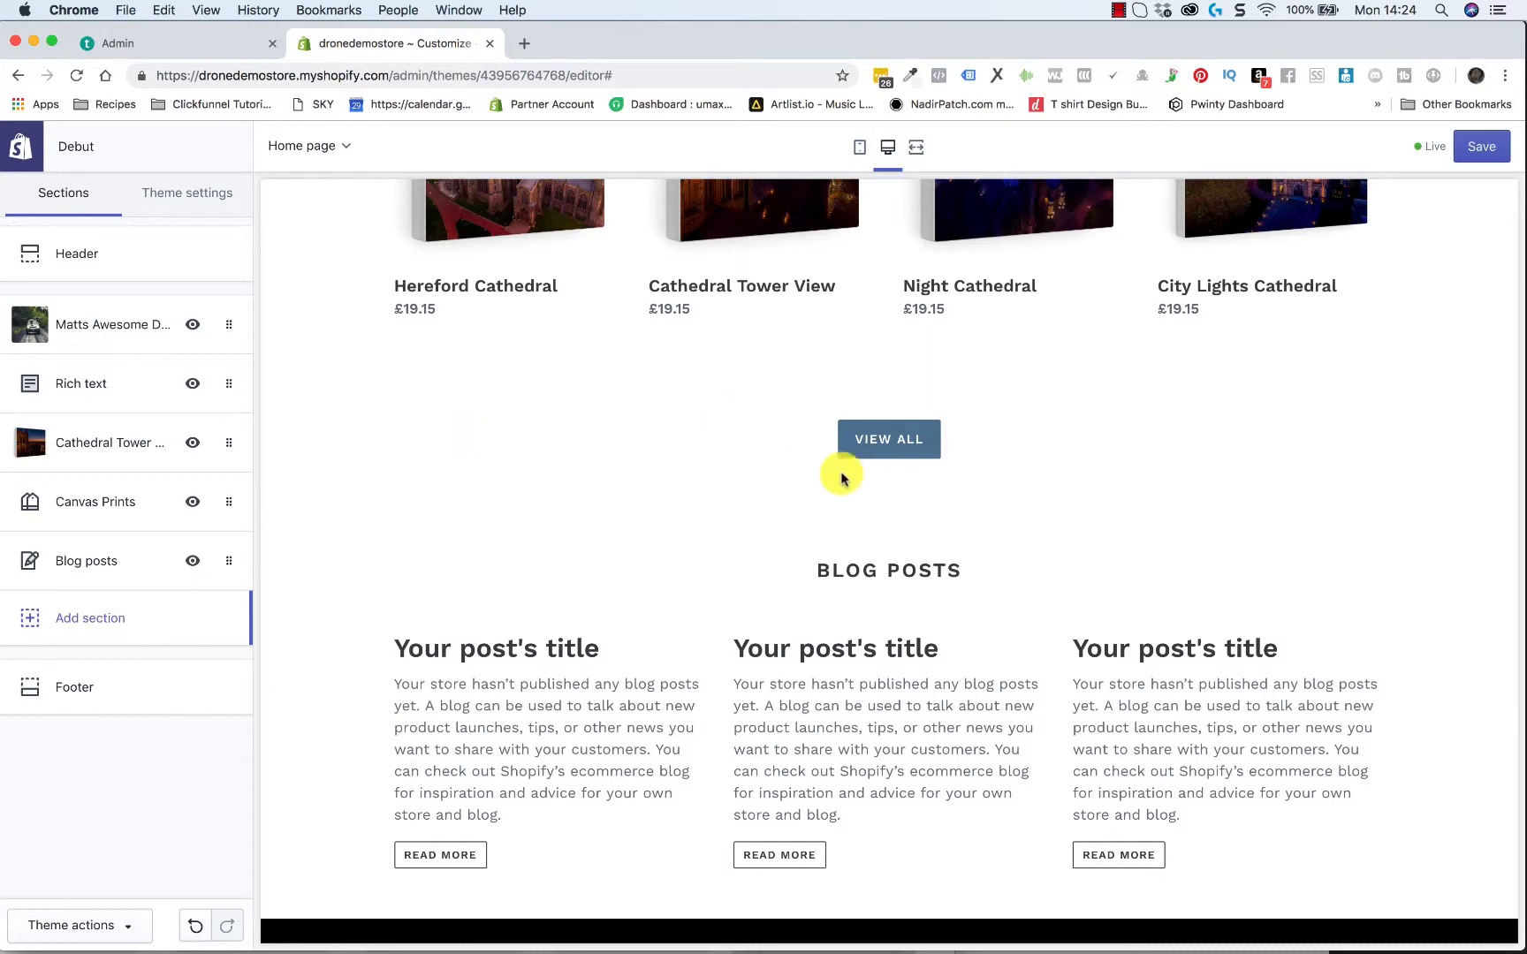
Save the changes made to the Debut theme's home page
scroll(1206, 497, up, 20)
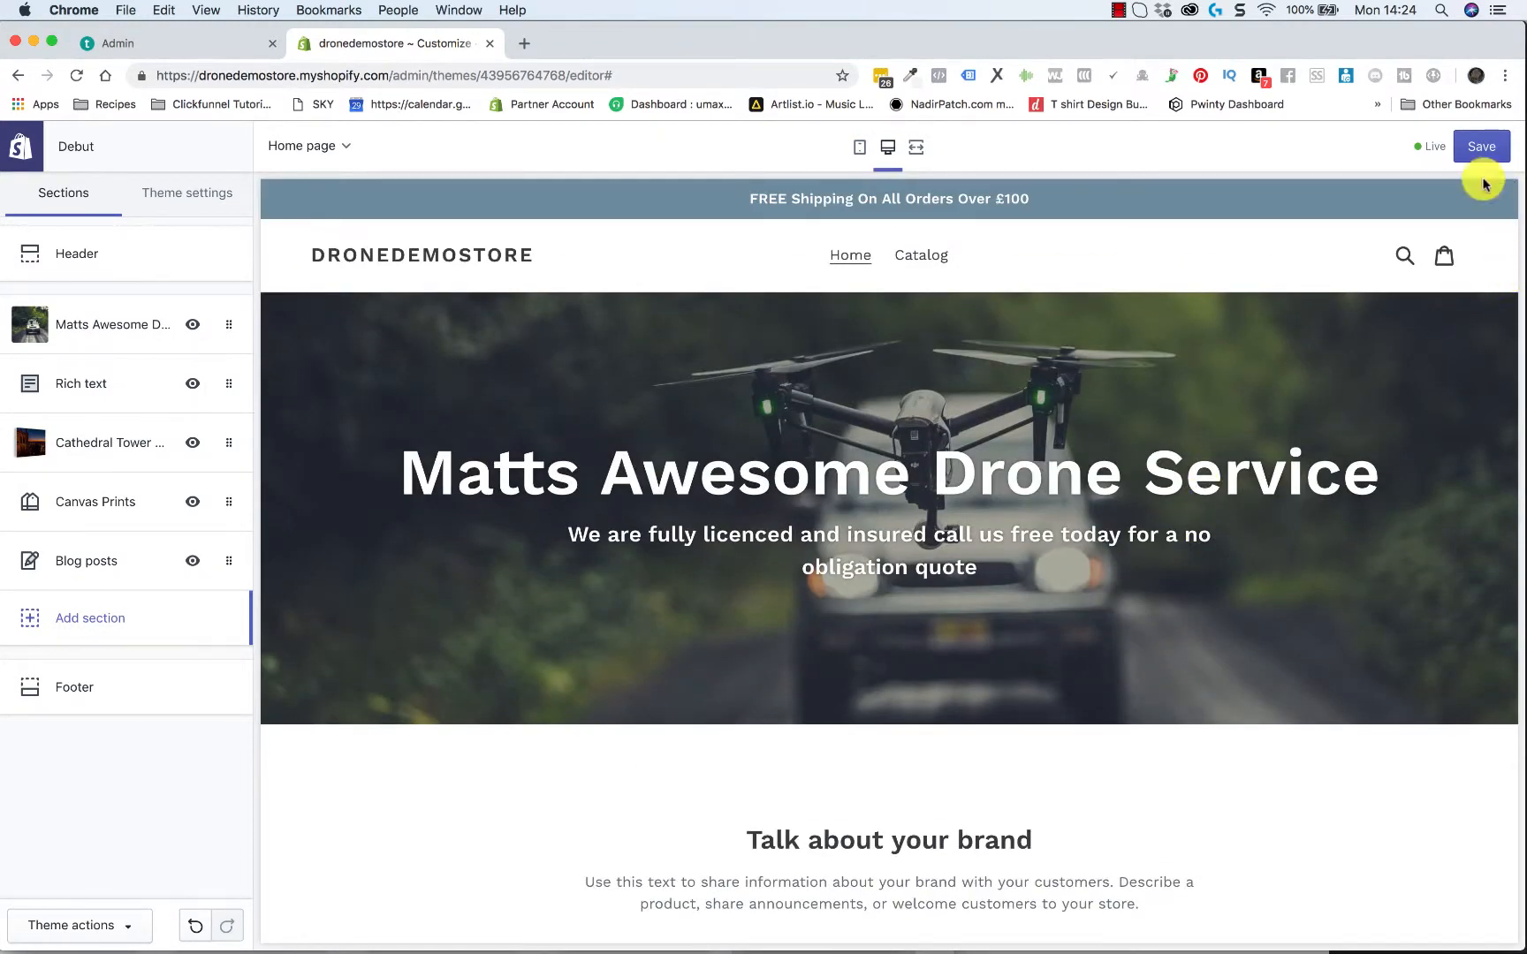
click(1470, 152)
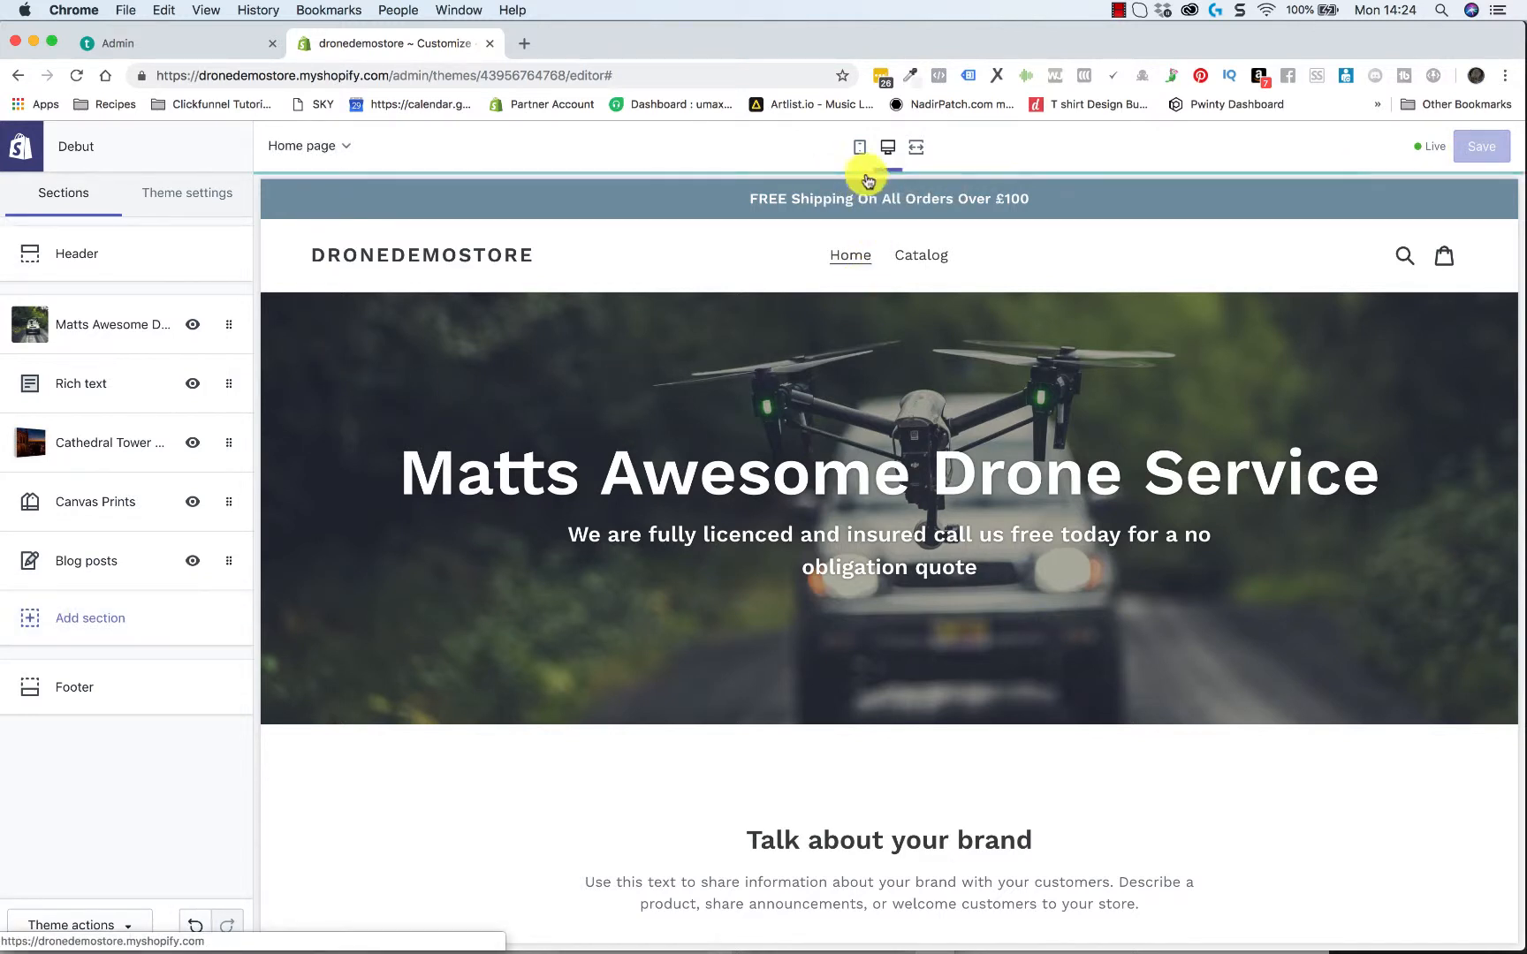
Examine the home page in the mobile preview, from the announcement bar and banner through the featured product and Canvas Prints to the blog posts
click(859, 146)
scroll(913, 581, down, 2)
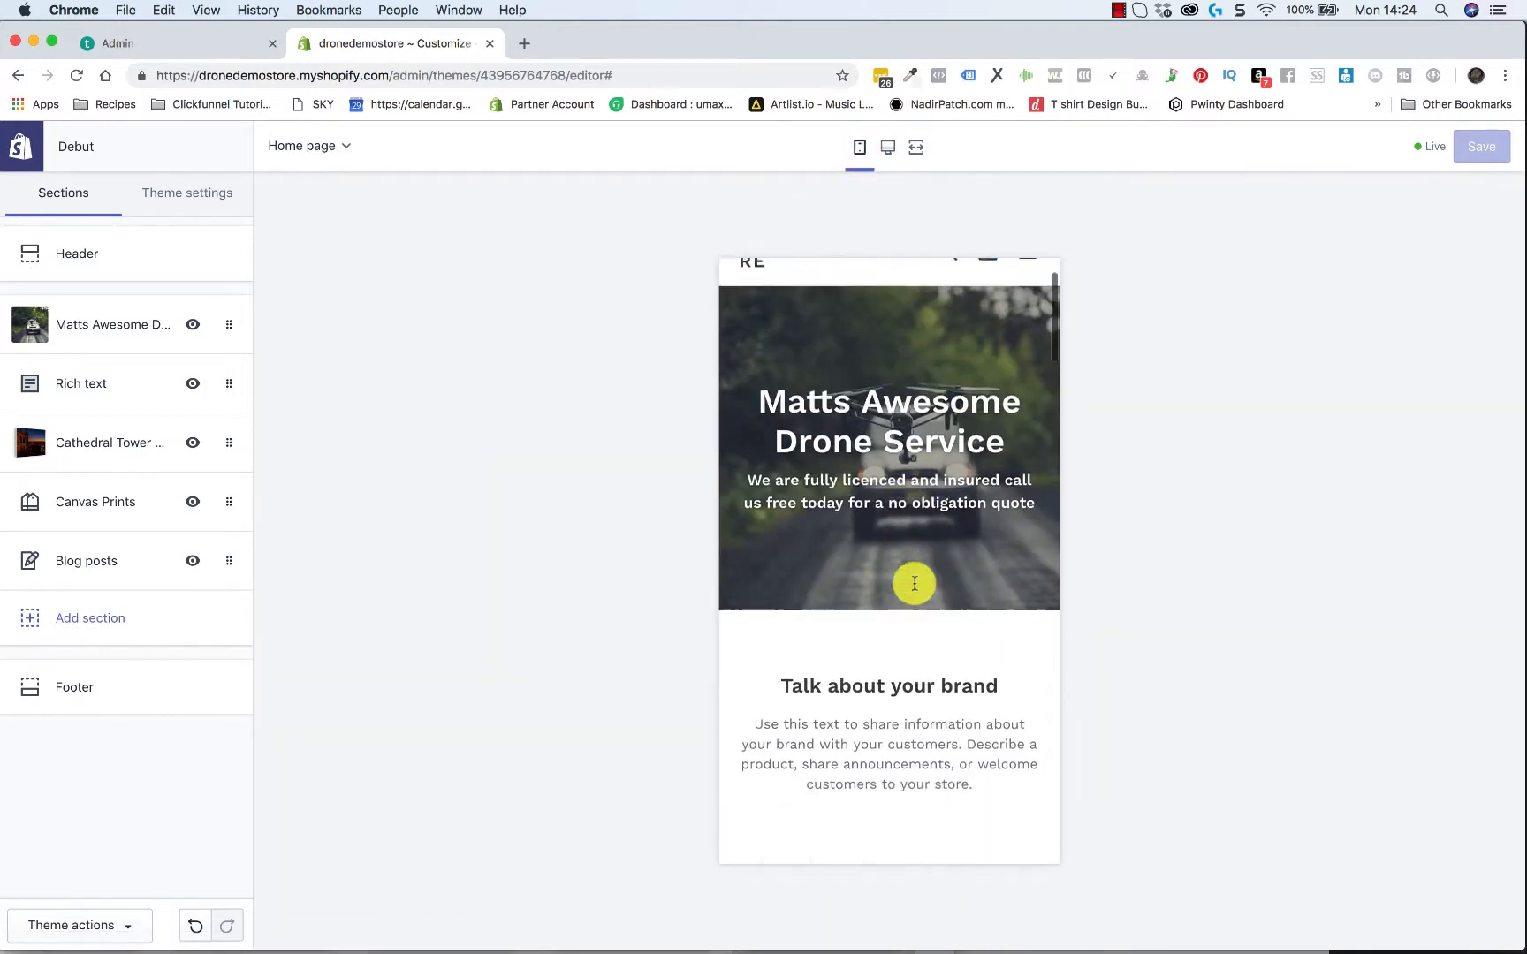
scroll(913, 581, up, 2)
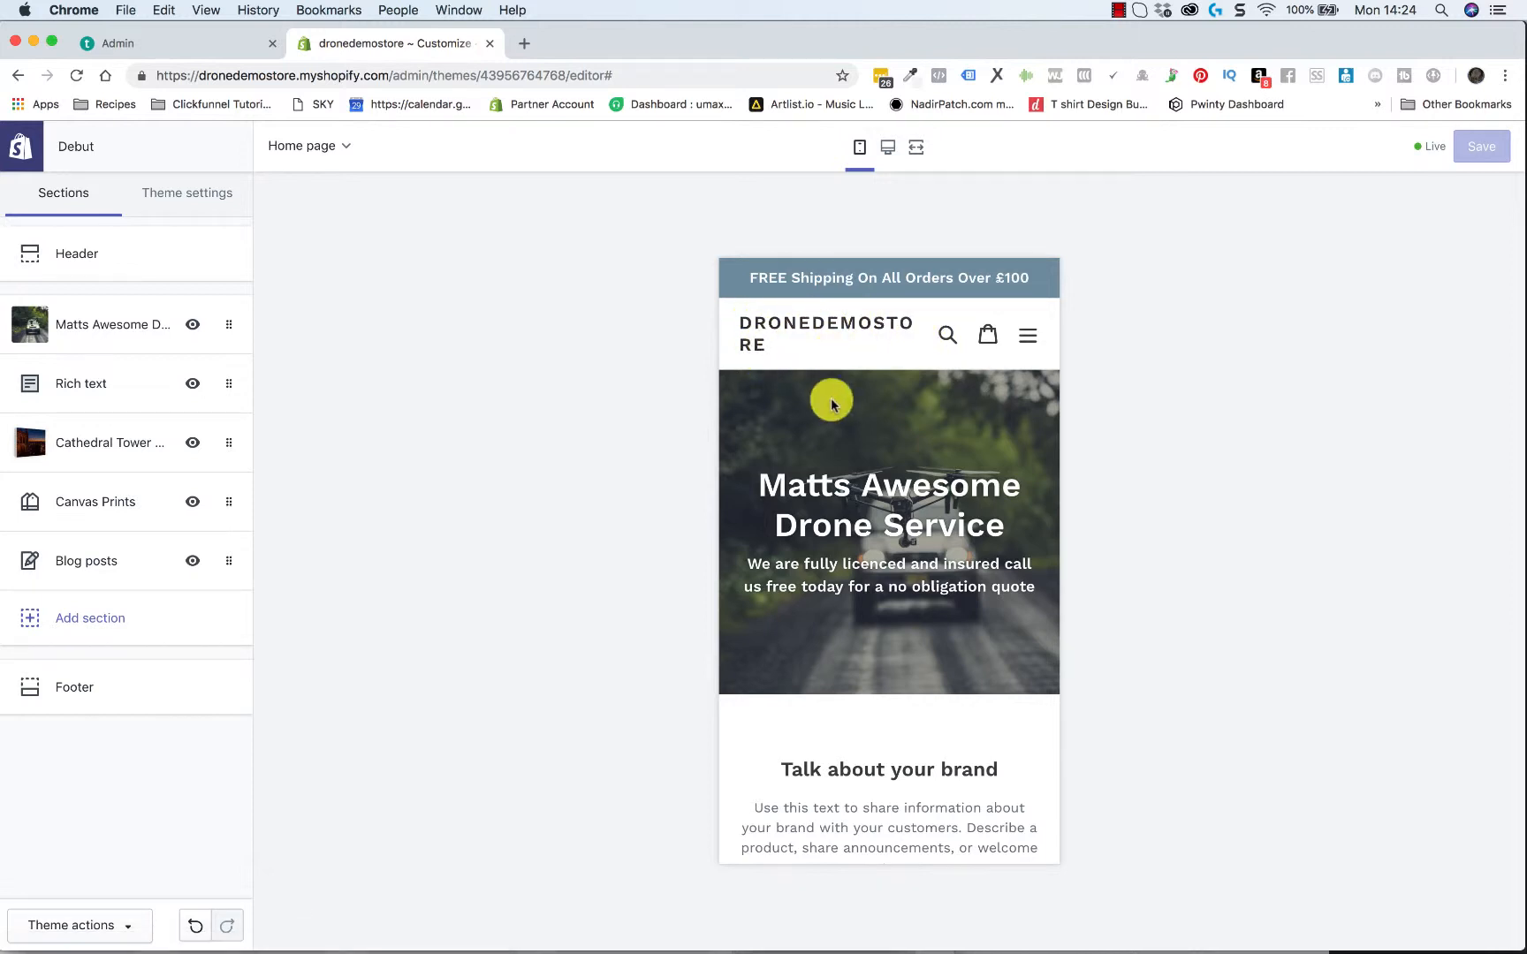
scroll(830, 402, down, 5)
scroll(830, 400, down, 8)
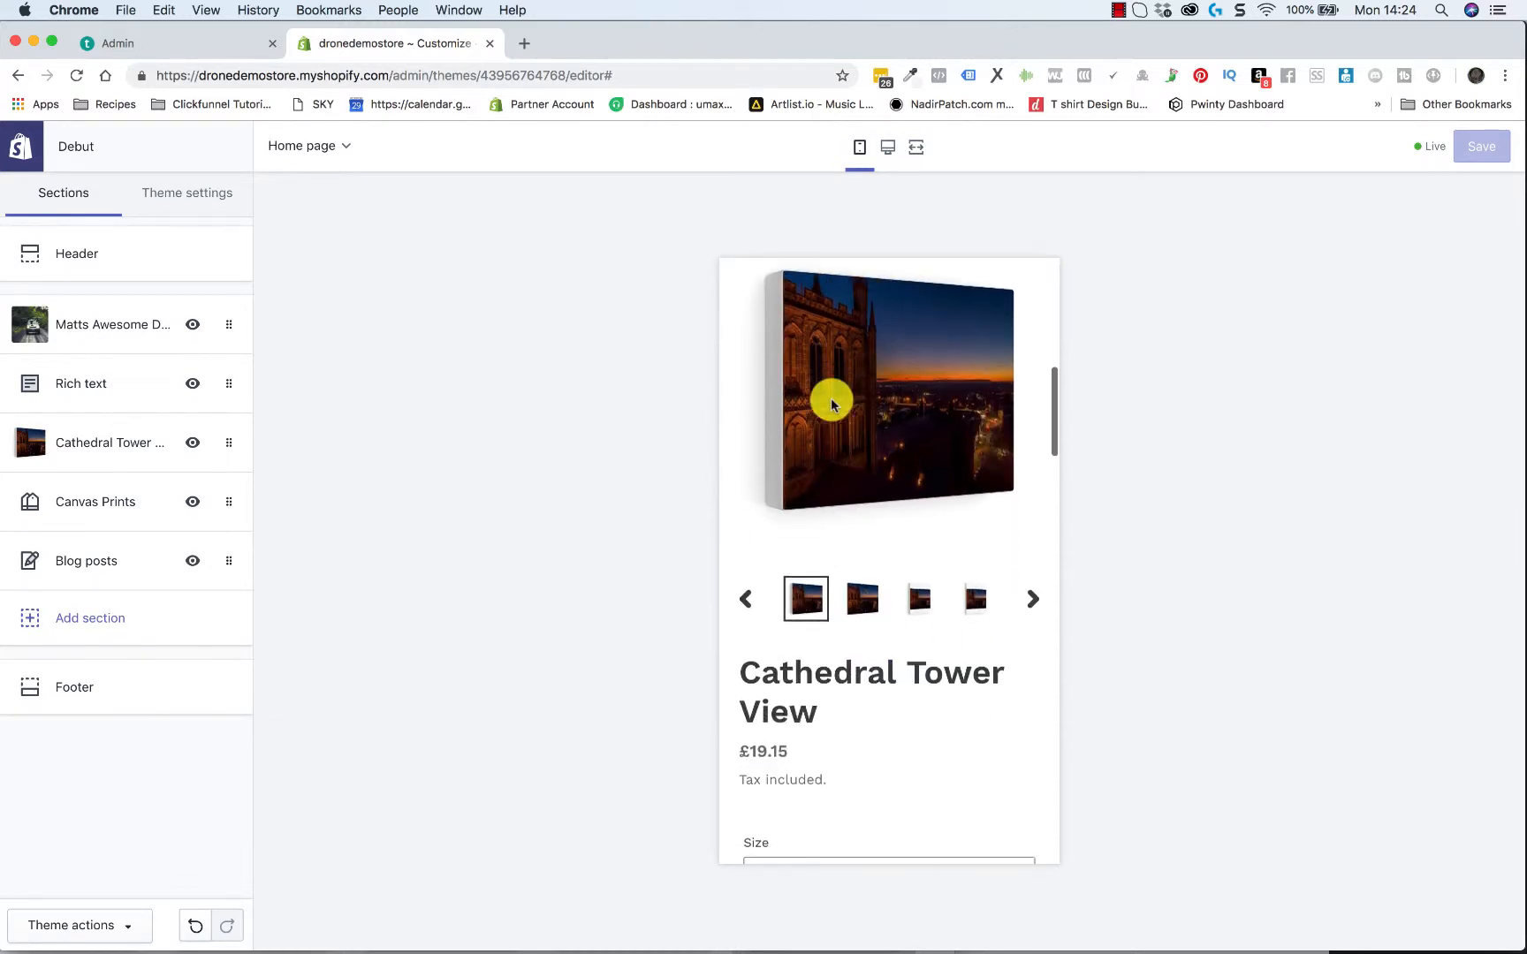
scroll(830, 399, down, 10)
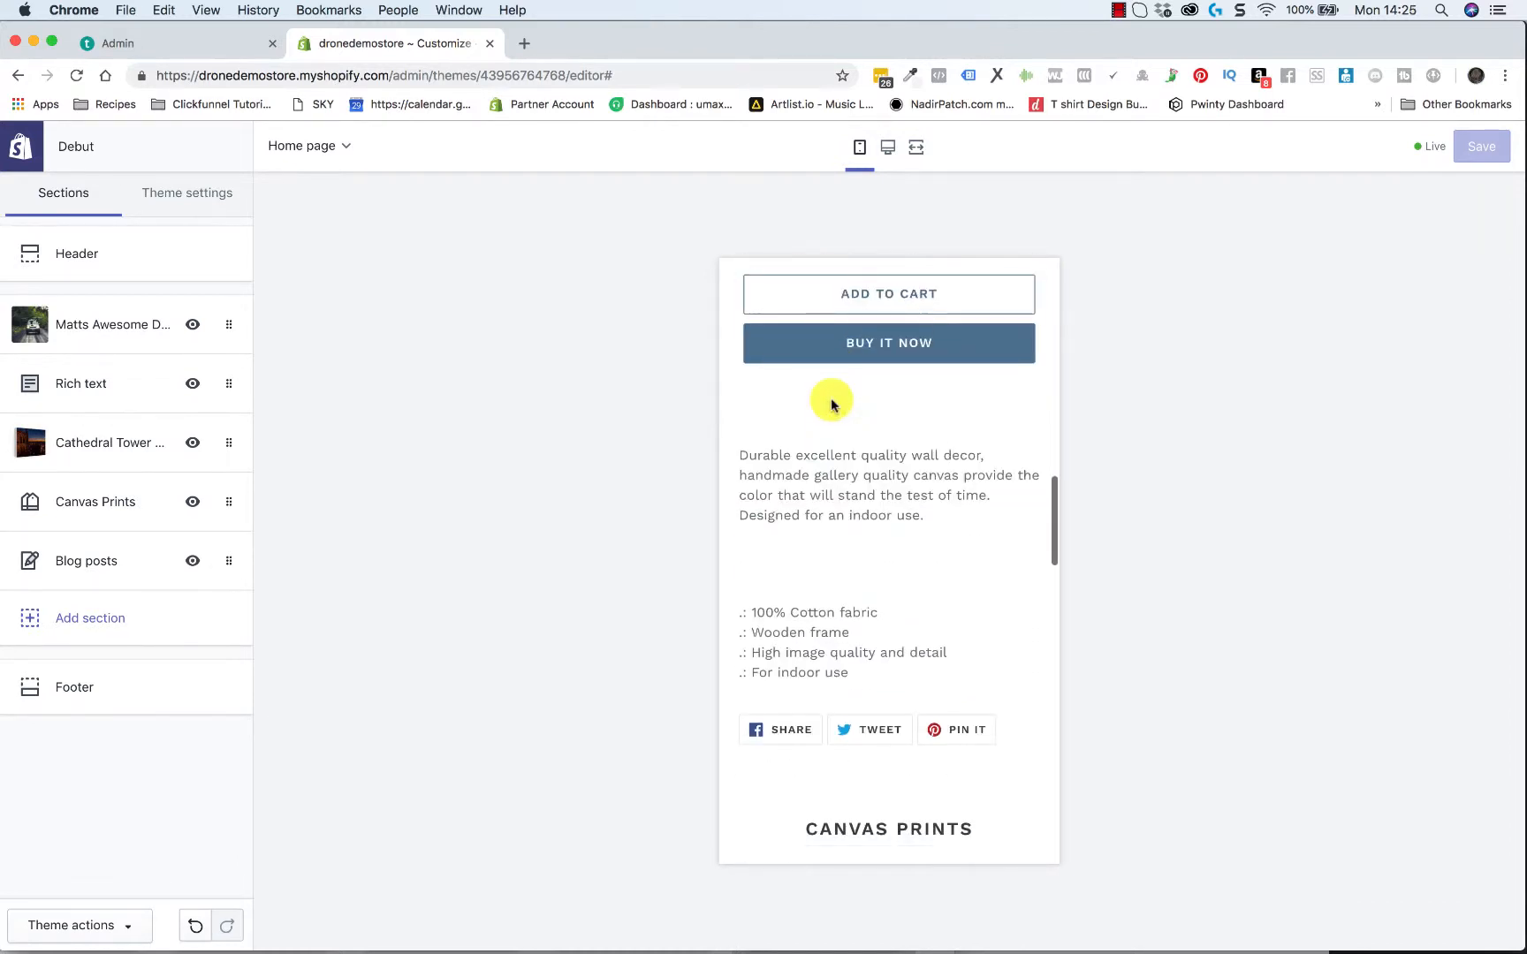
scroll(831, 400, down, 7)
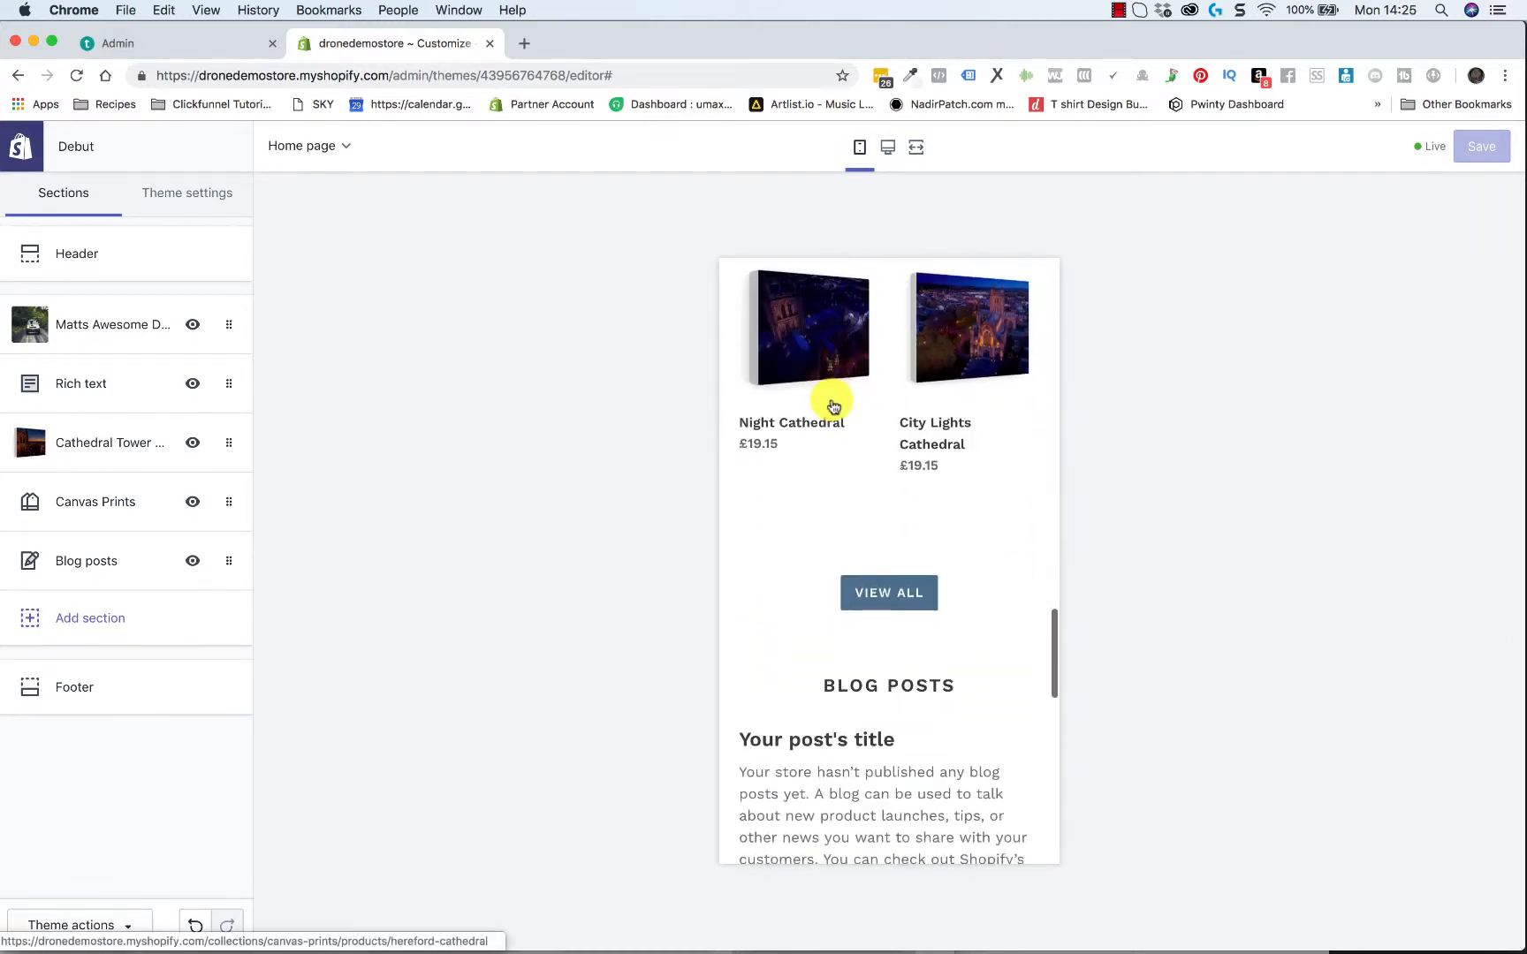
scroll(831, 404, down, 10)
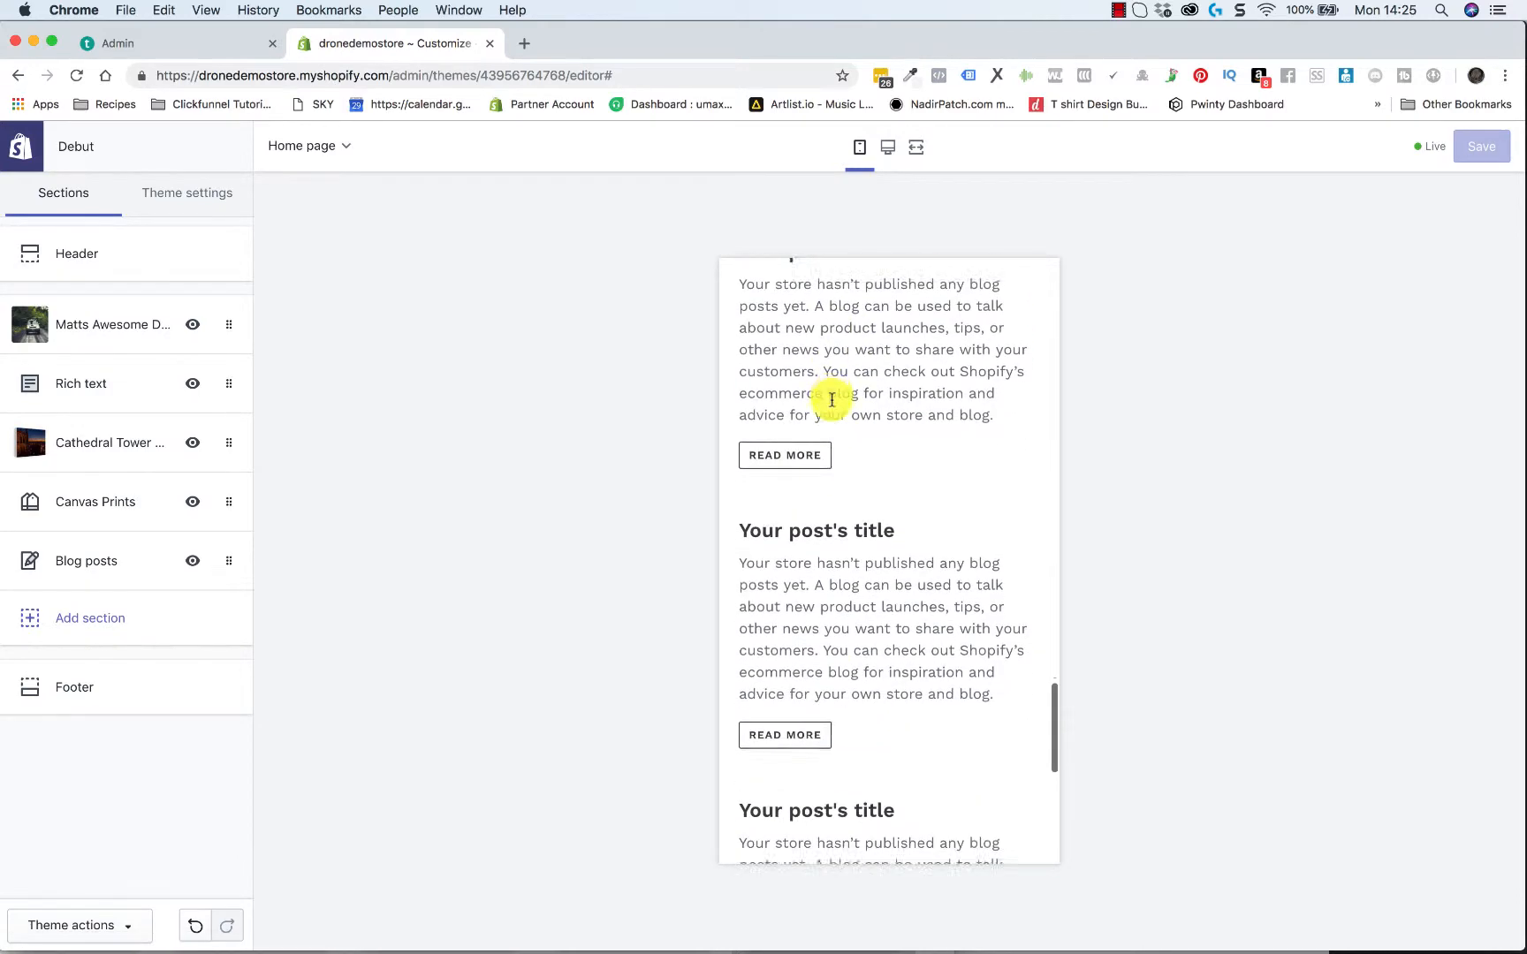
scroll(831, 405, down, 3)
scroll(831, 405, up, 20)
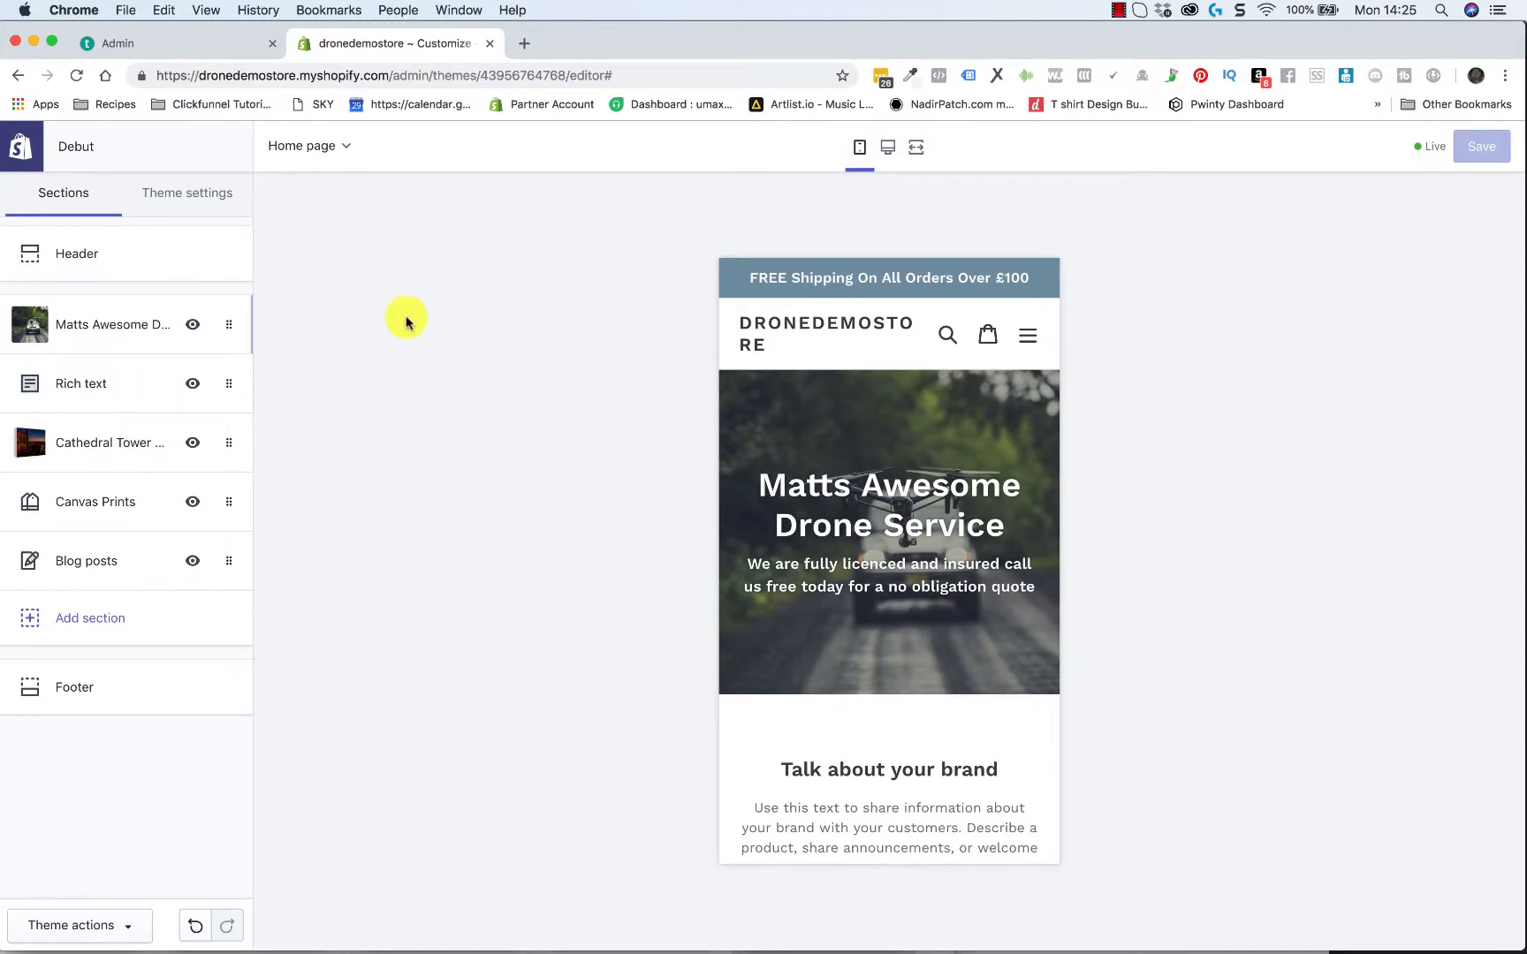
Return the preview to desktop size and examine the home page down to the blog posts
click(885, 152)
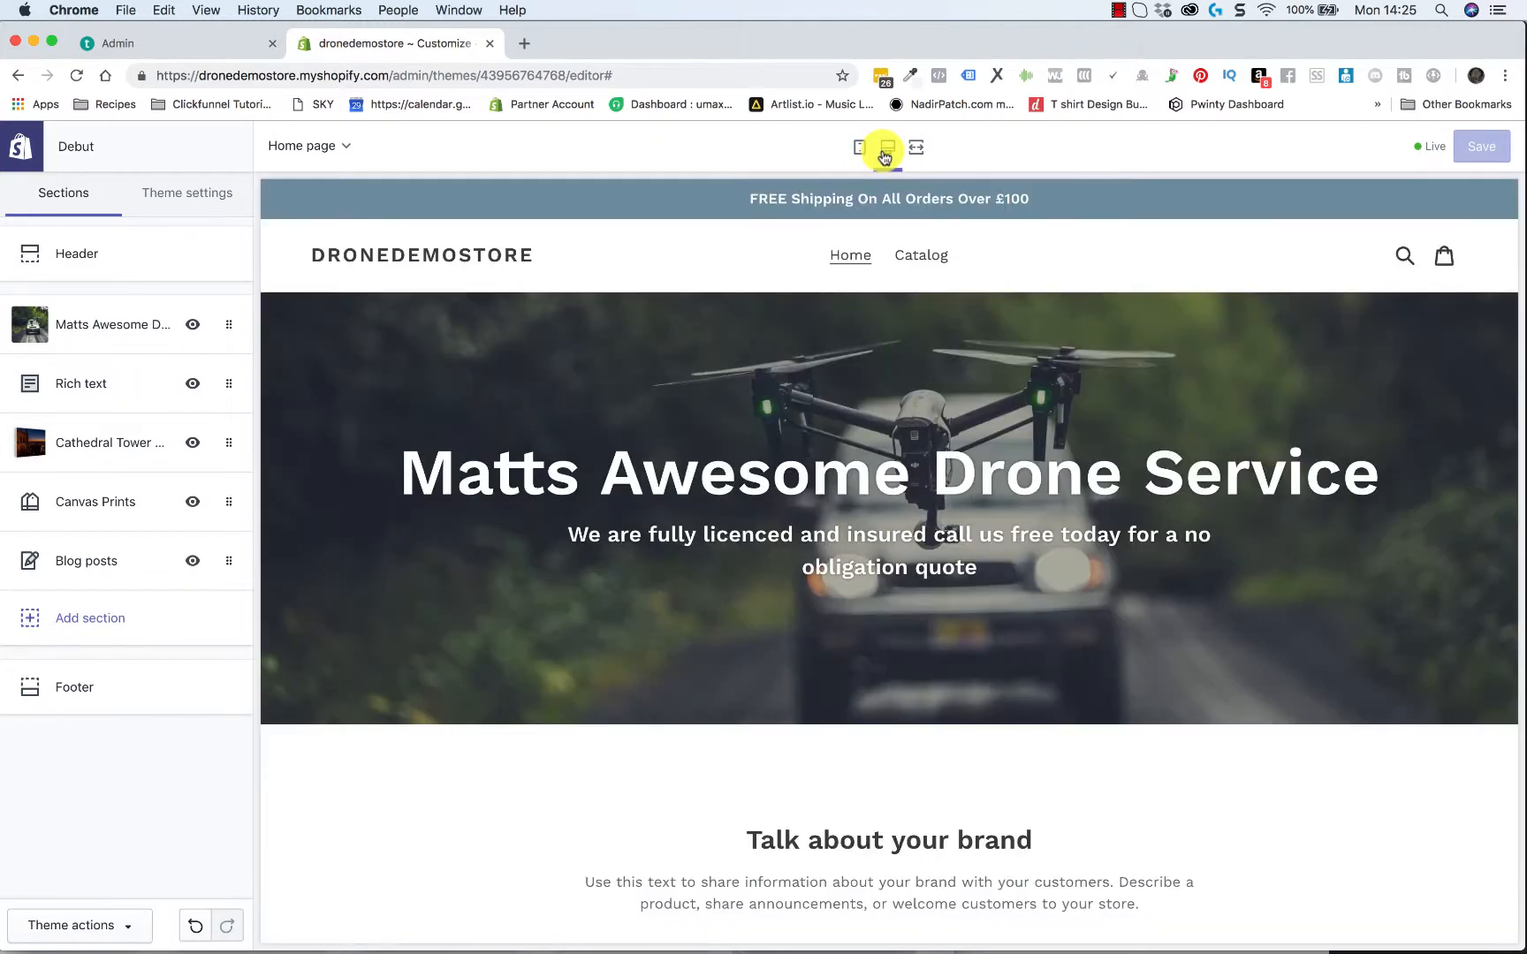
scroll(843, 485, down, 20)
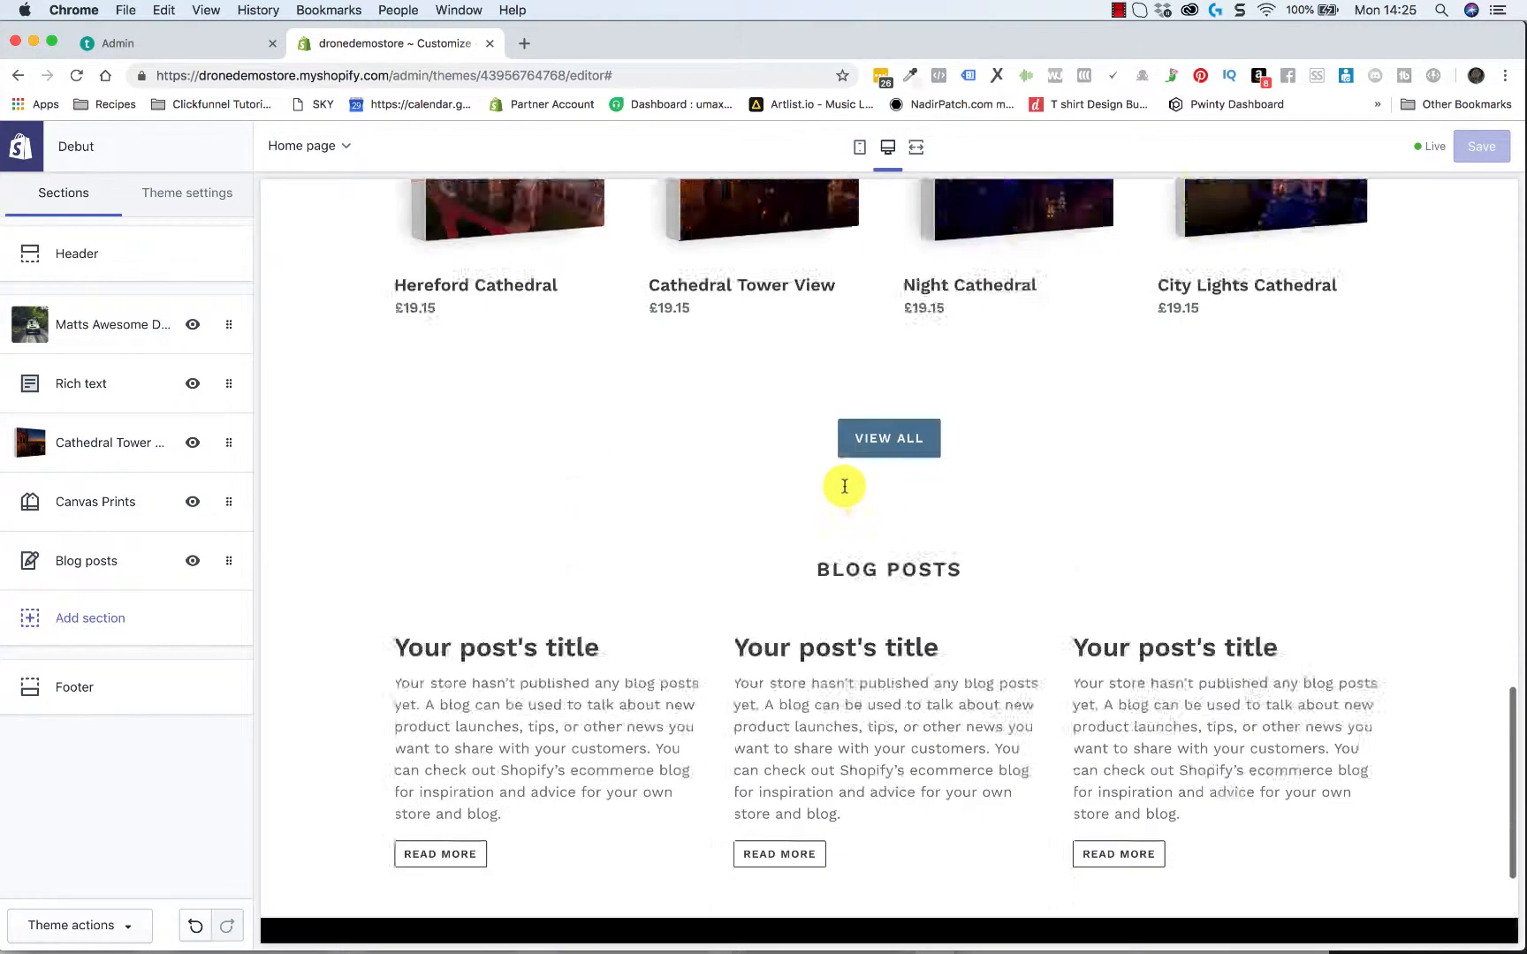